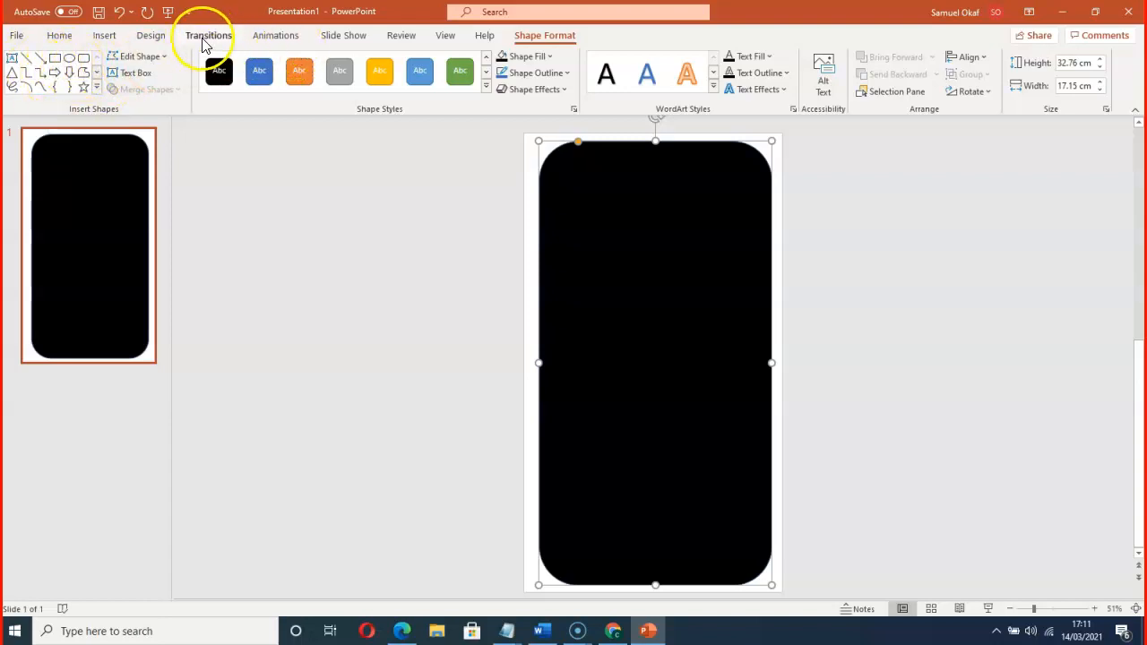
Draw a rectangle about 13.8 cm wide and 28.2 cm high inside the black rounded shape as the phone's screen
{"action": "left_click", "coordinate": [152, 36]}
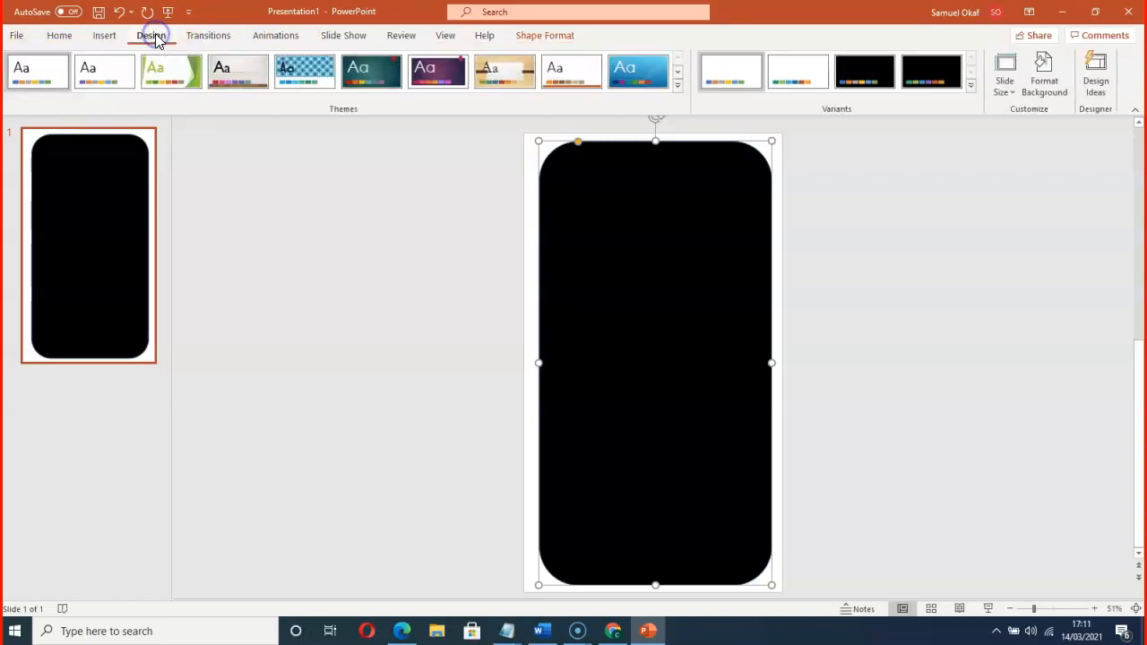
{"action": "left_click", "coordinate": [104, 37]}
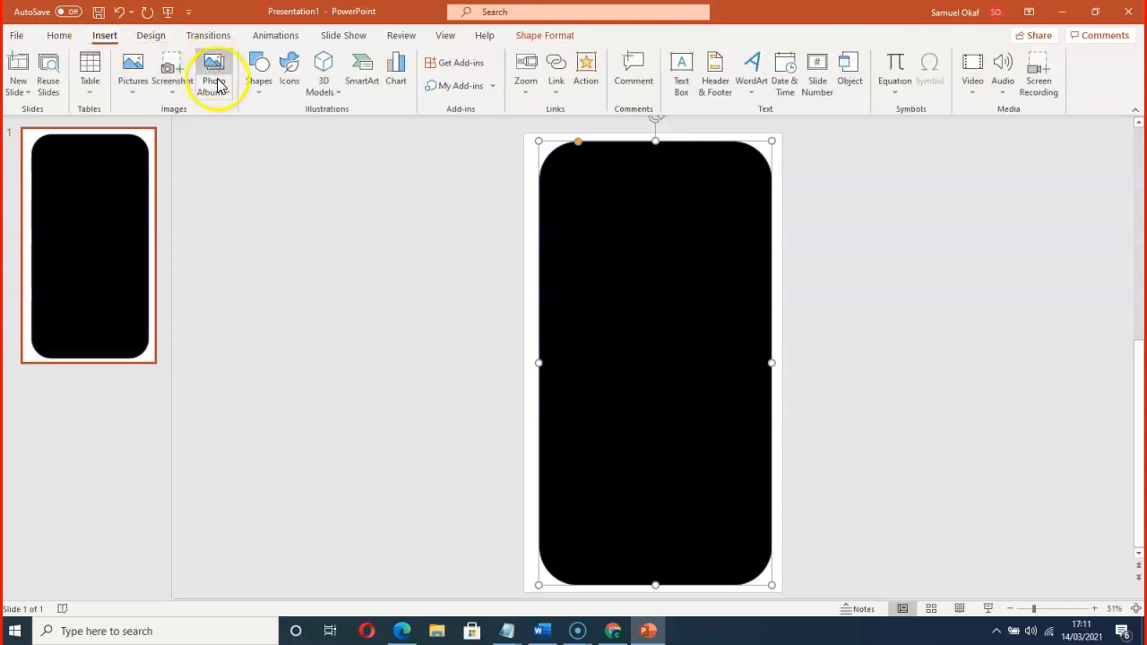
{"action": "left_click", "coordinate": [261, 92]}
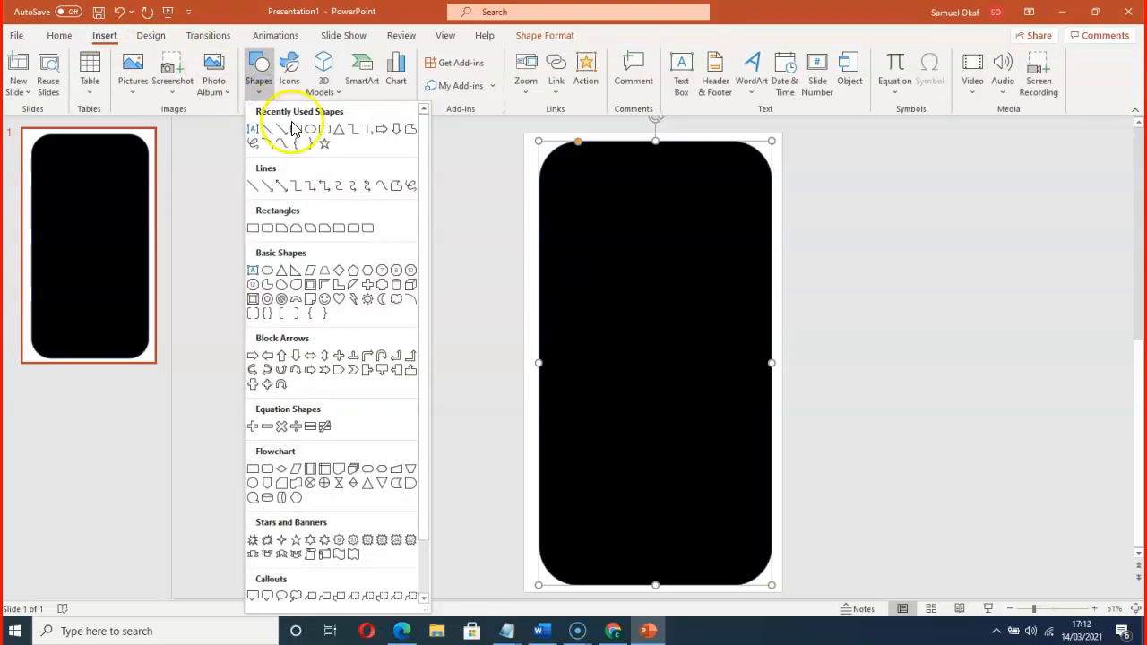
{"action": "left_click", "coordinate": [296, 129]}
{"action": "mouse_move", "coordinate": [577, 169]}
{"action": "left_mouse_down"}
{"action": "mouse_move", "coordinate": [666, 287]}
{"action": "mouse_move", "coordinate": [741, 552]}
{"action": "left_mouse_up"}
{"action": "left_click", "coordinate": [571, 356]}
{"action": "mouse_move", "coordinate": [576, 362]}
{"action": "left_mouse_down"}
{"action": "mouse_move", "coordinate": [590, 364]}
{"action": "mouse_move", "coordinate": [561, 357]}
{"action": "left_mouse_up"}
{"action": "left_click", "coordinate": [584, 356]}
{"action": "left_click_drag", "start_coordinate": [740, 356], "coordinate": [748, 356]}
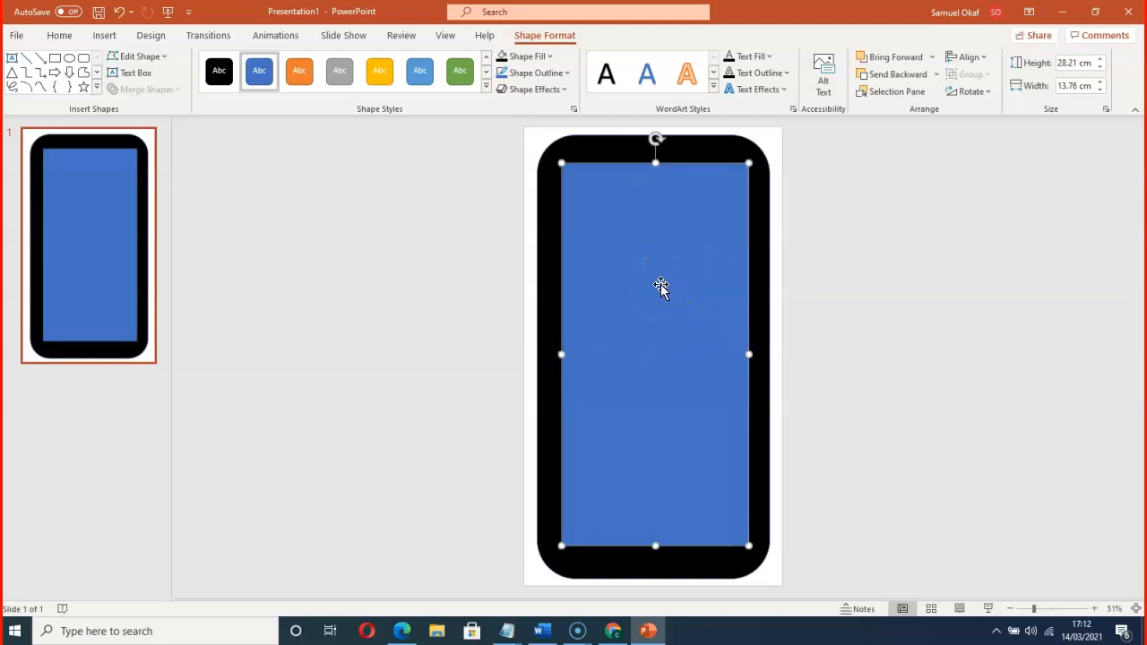
Give the inner rectangle the white preset style with black outline and fill it with Light Gray, Background 2, Darker 25%
{"action": "left_click", "coordinate": [485, 56]}
{"action": "left_click", "coordinate": [219, 71]}
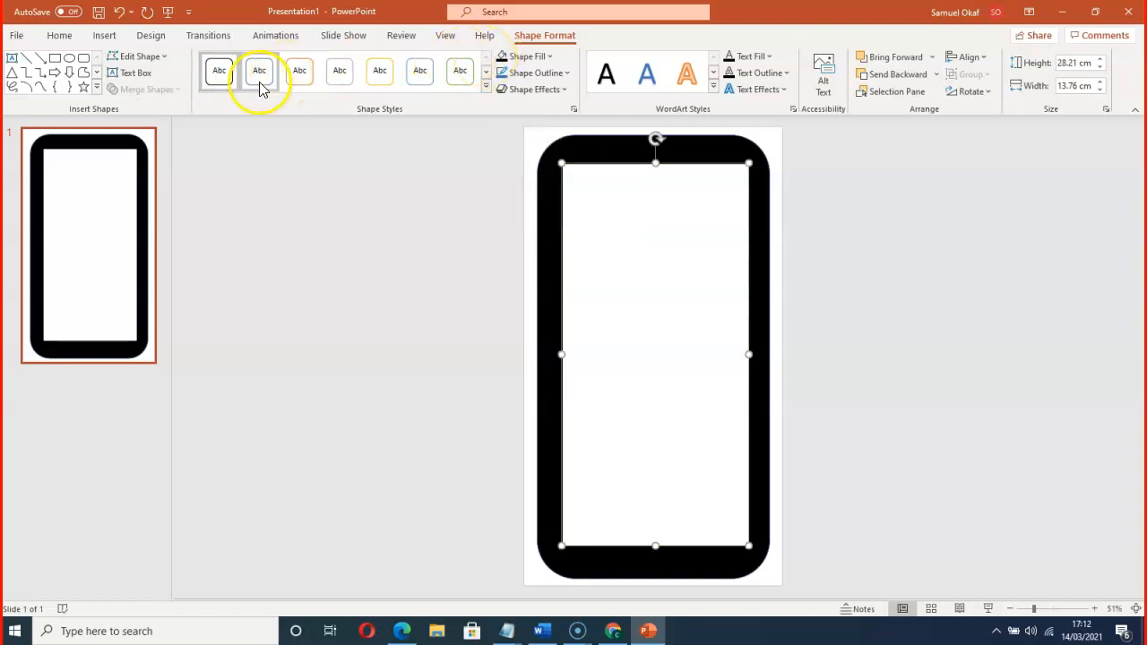
{"action": "right_click", "coordinate": [647, 292]}
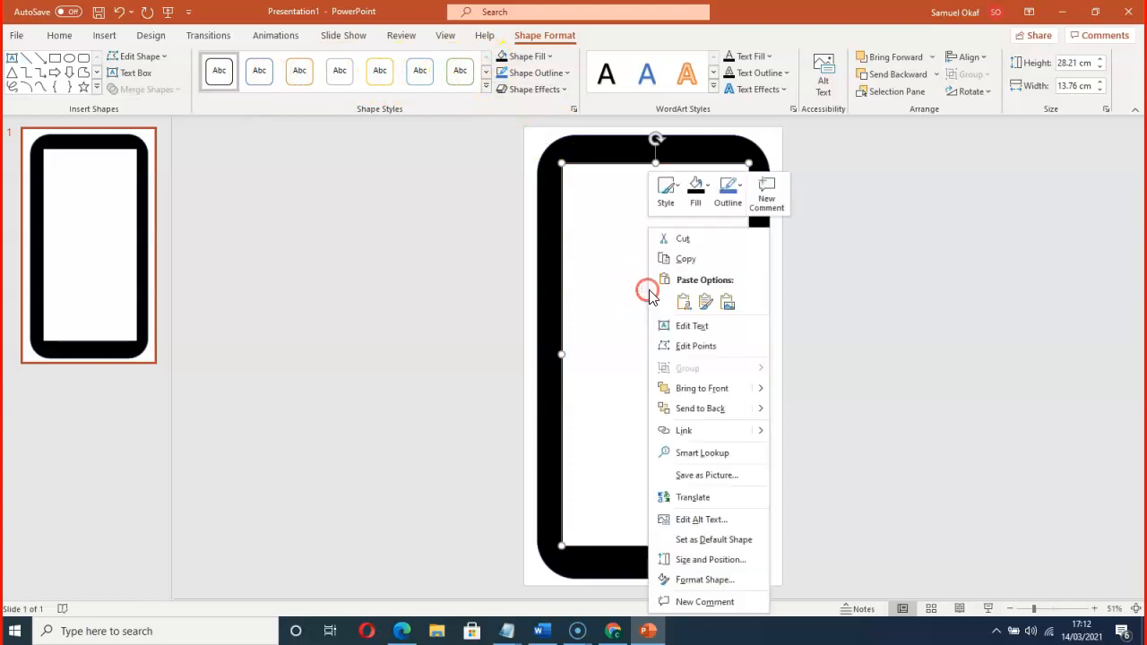
{"action": "left_click", "coordinate": [708, 191]}
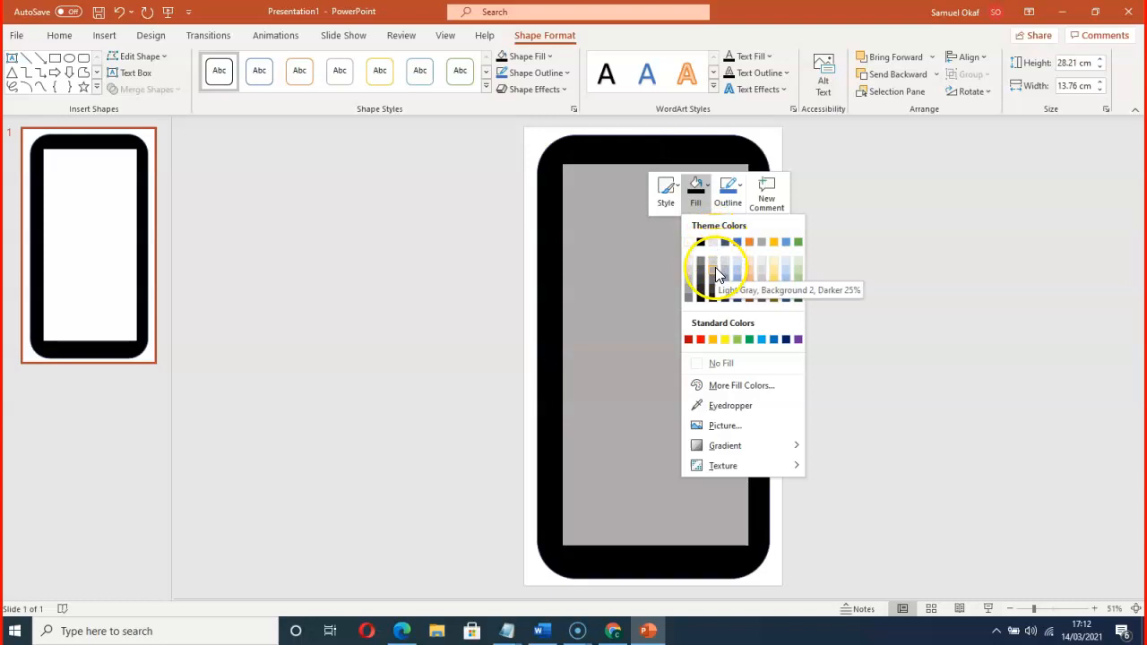
{"action": "left_click", "coordinate": [714, 267]}
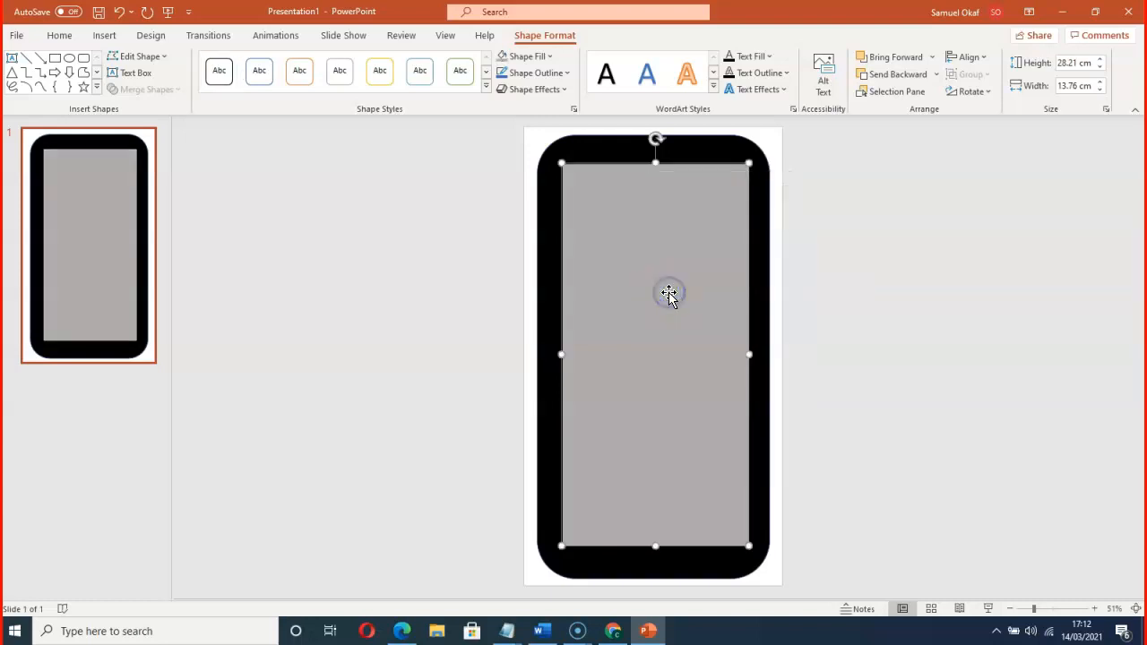
{"action": "left_click", "coordinate": [668, 319]}
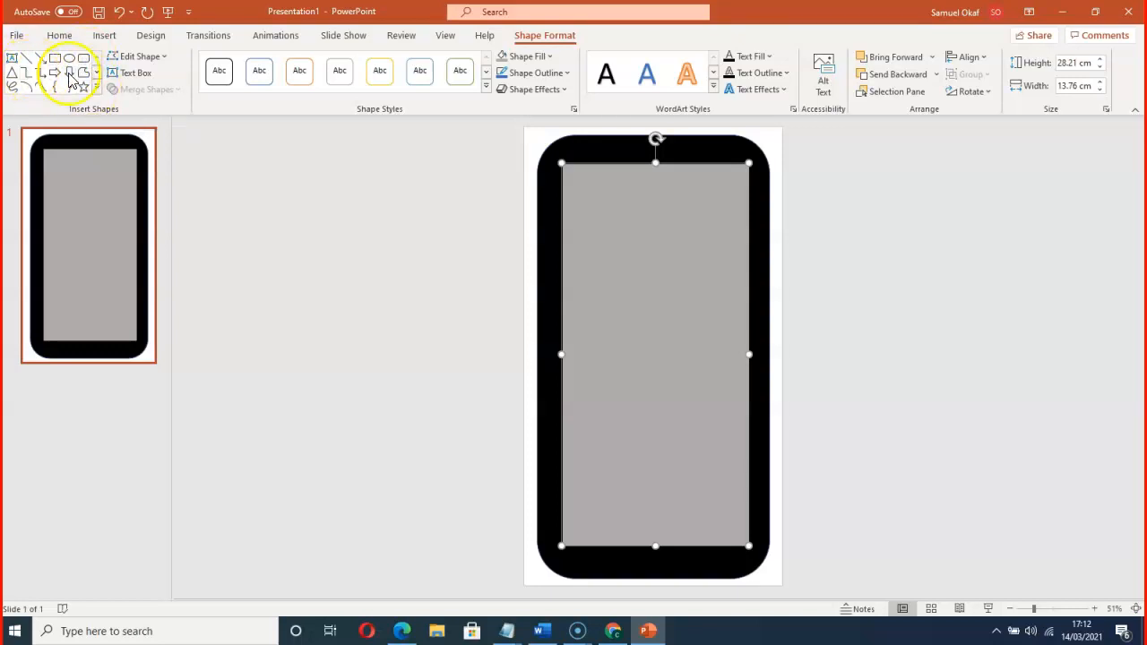
Draw a rounded rectangle button about 7.1 cm wide and 2.6 cm high in the upper part of the gray screen
{"action": "left_click", "coordinate": [104, 38]}
{"action": "left_click", "coordinate": [258, 79]}
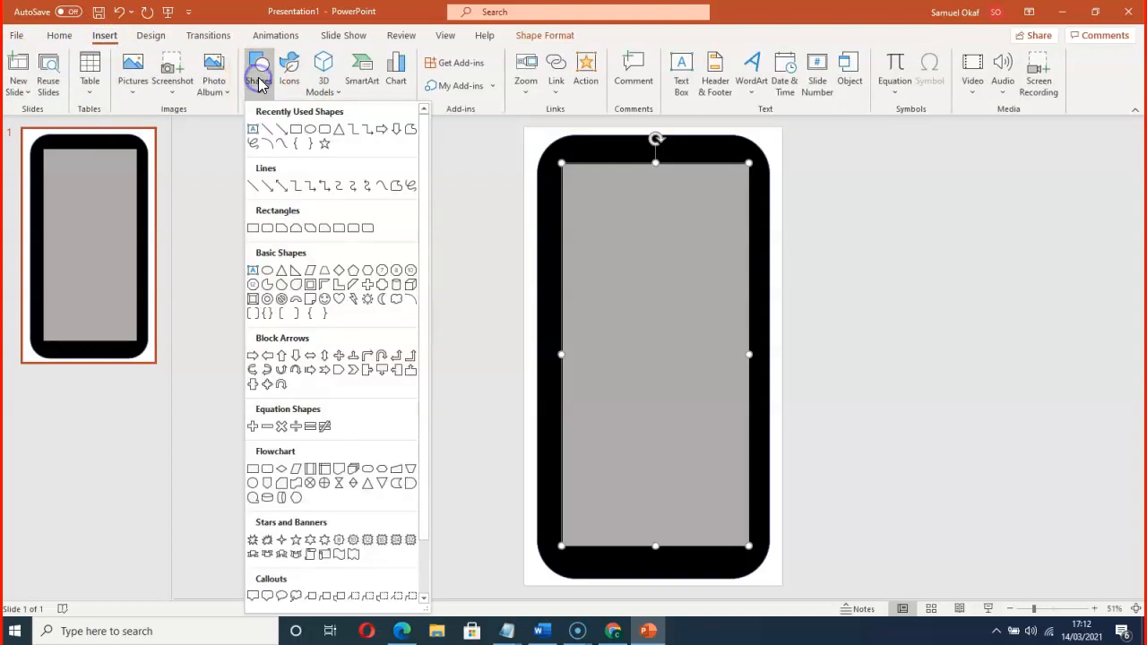
{"action": "left_click", "coordinate": [325, 129]}
{"action": "left_click_drag", "start_coordinate": [604, 222], "coordinate": [702, 257]}
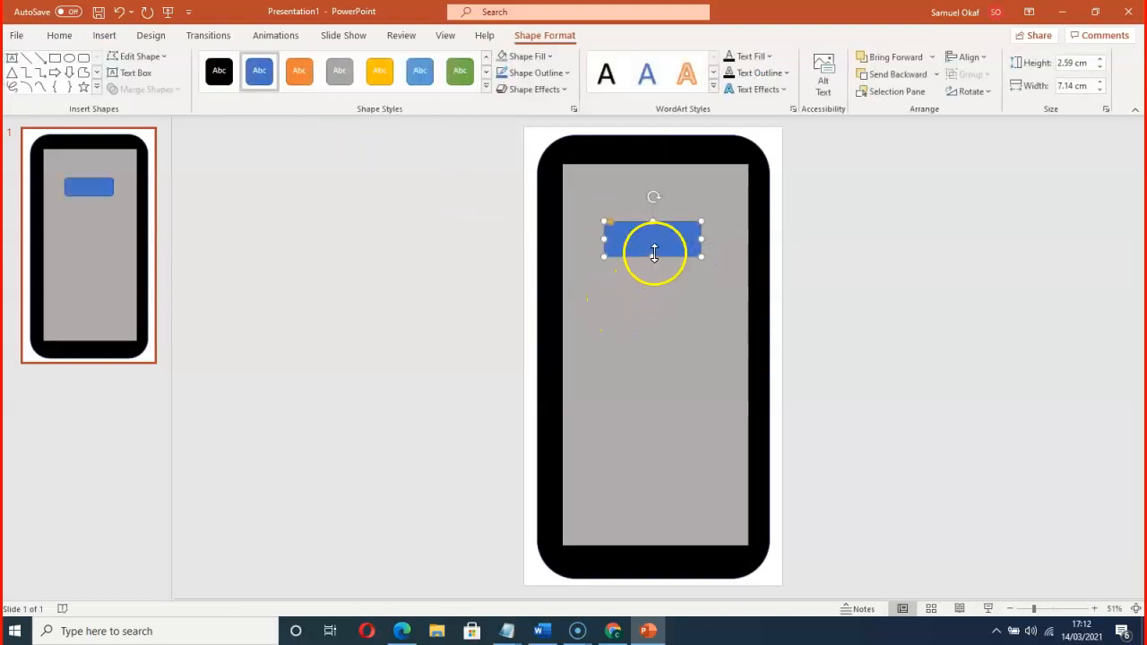
Duplicate the blue button and arrange the two buttons one above the other around the middle of the gray screen
{"action": "right_click", "coordinate": [648, 242]}
{"action": "left_click", "coordinate": [685, 258]}
{"action": "right_click", "coordinate": [609, 326]}
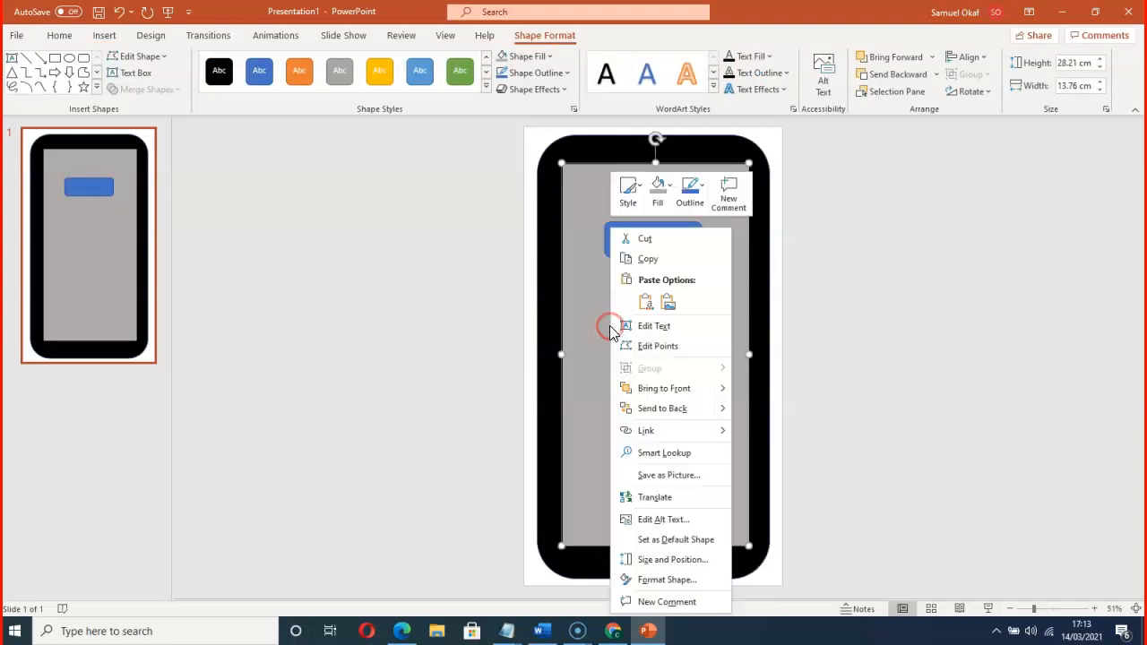
{"action": "left_click", "coordinate": [646, 301]}
{"action": "left_click_drag", "start_coordinate": [647, 254], "coordinate": [648, 299]}
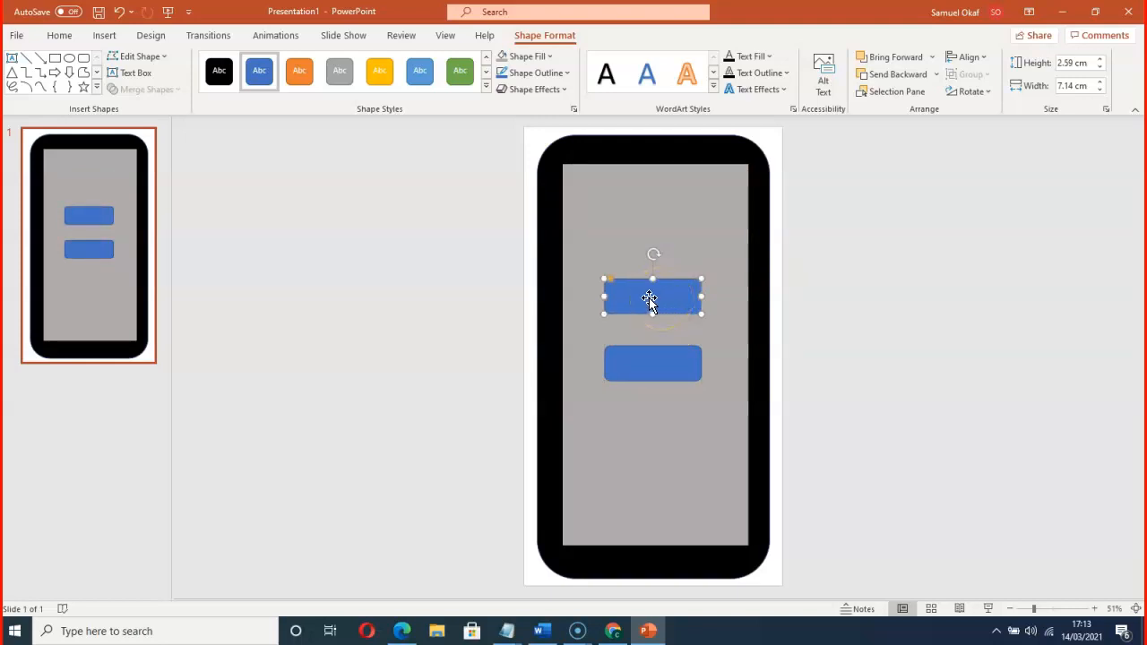
Label the upper button "Login" and the lower button "Register"
{"action": "left_click", "coordinate": [653, 295]}
{"action": "left_click", "coordinate": [744, 329]}
{"action": "left_click", "coordinate": [640, 436]}
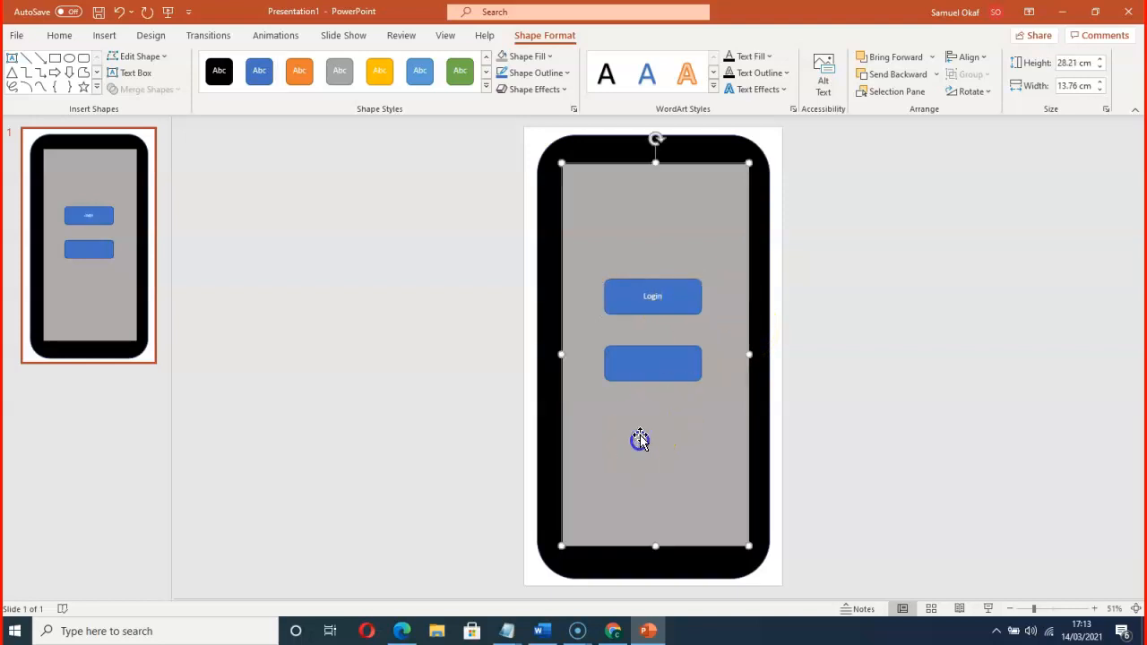
{"action": "left_click", "coordinate": [647, 367]}
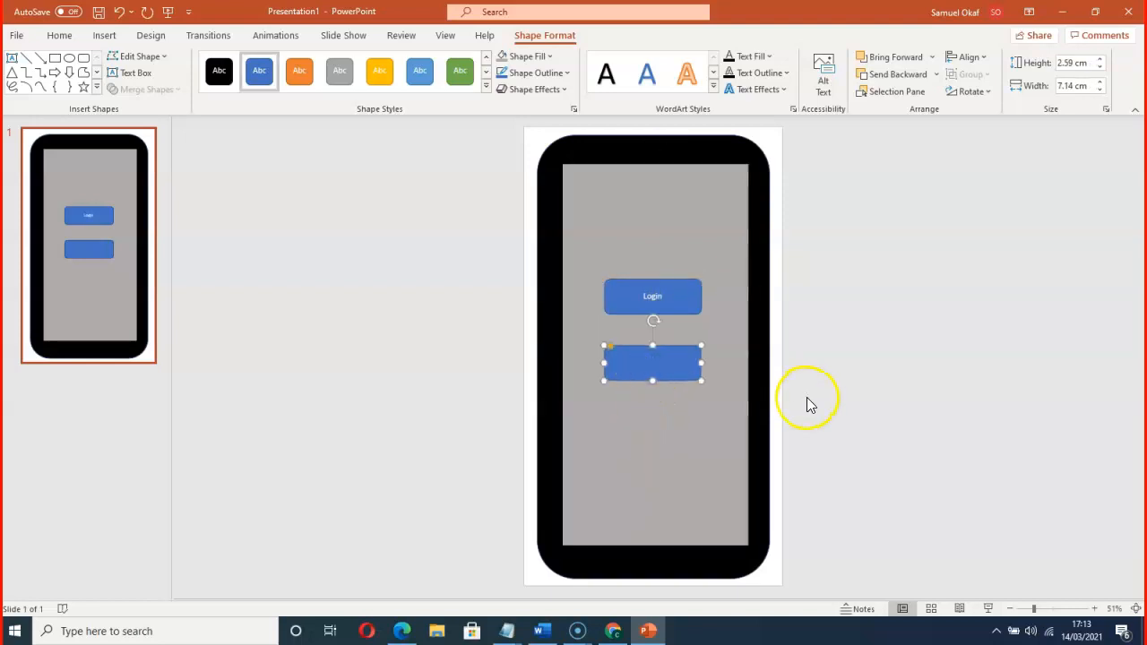
{"action": "type", "text": "Register"}
{"action": "left_click", "coordinate": [630, 446]}
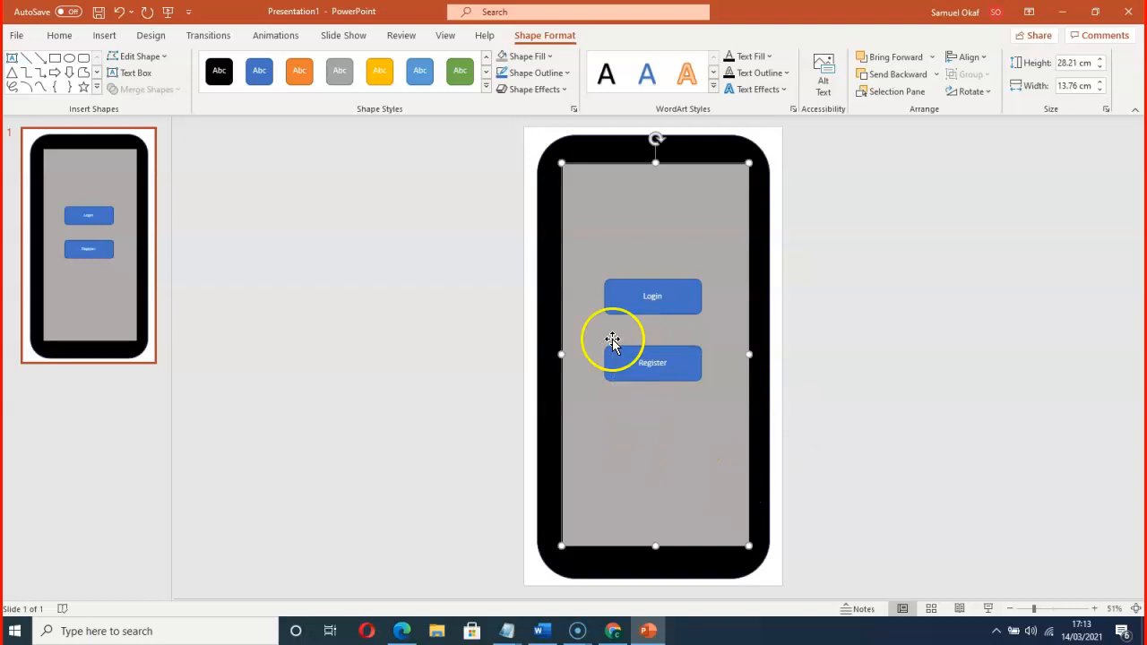
Fill the Login button with the darkest shade of the blue theme color
{"action": "left_click", "coordinate": [669, 301]}
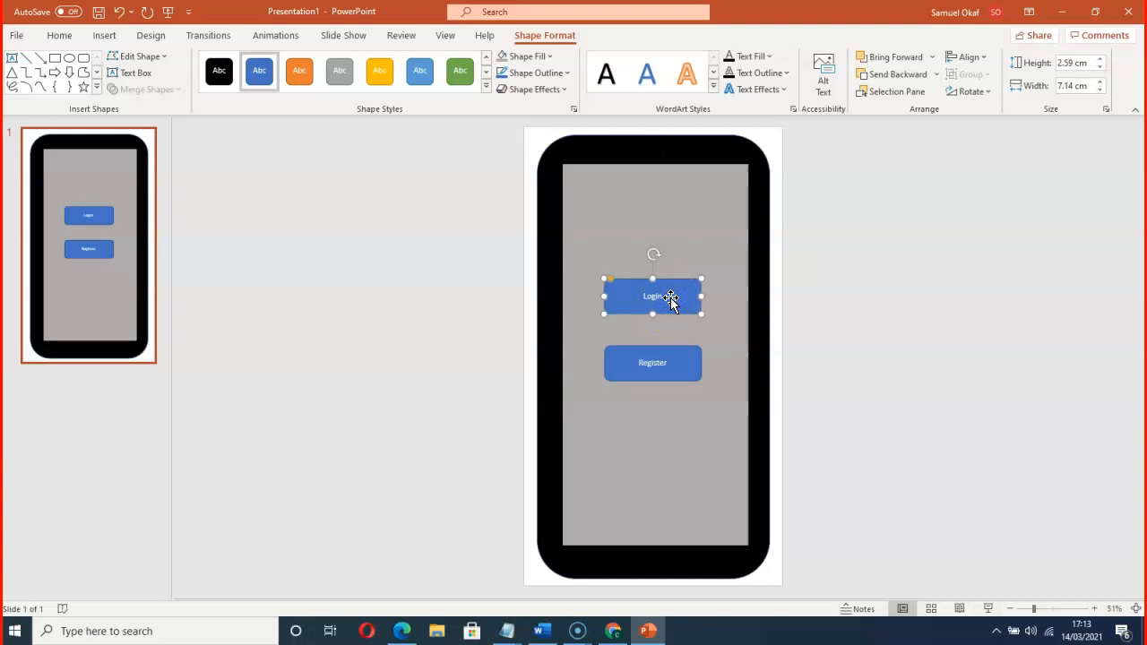
{"action": "right_click", "coordinate": [670, 298]}
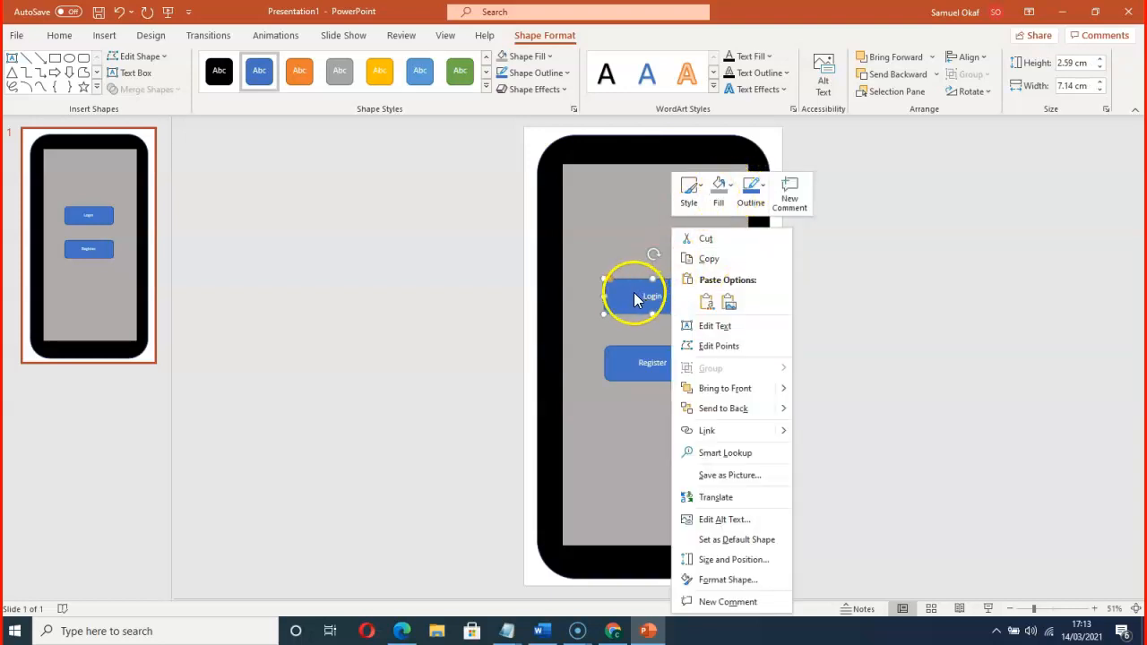
{"action": "right_click", "coordinate": [634, 294]}
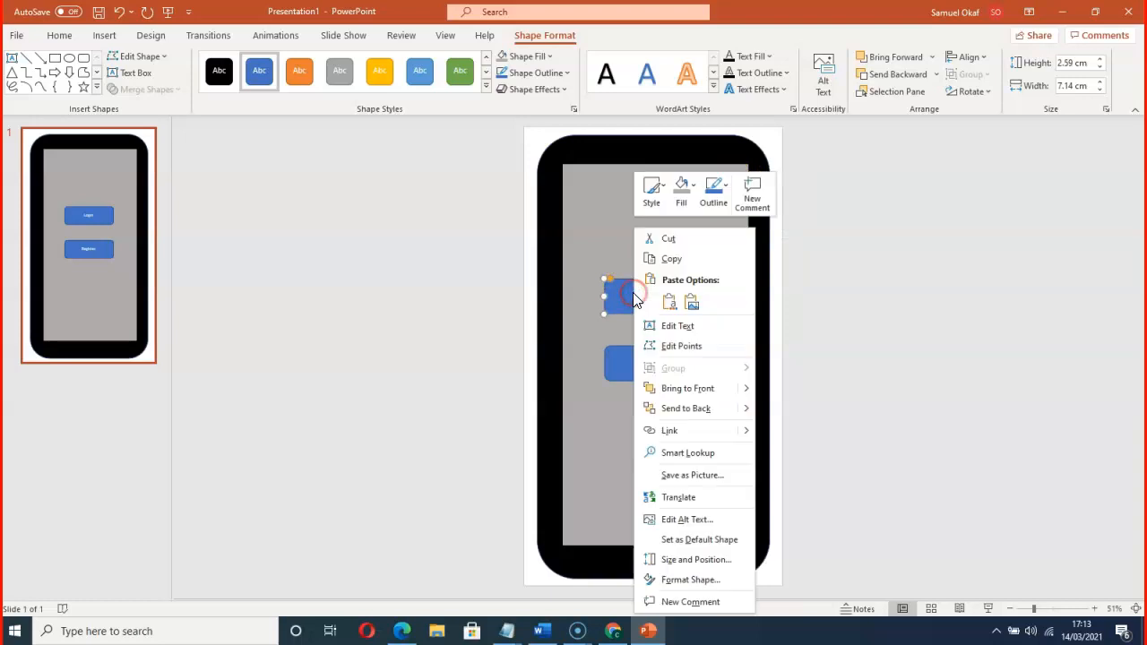
{"action": "left_click", "coordinate": [694, 186]}
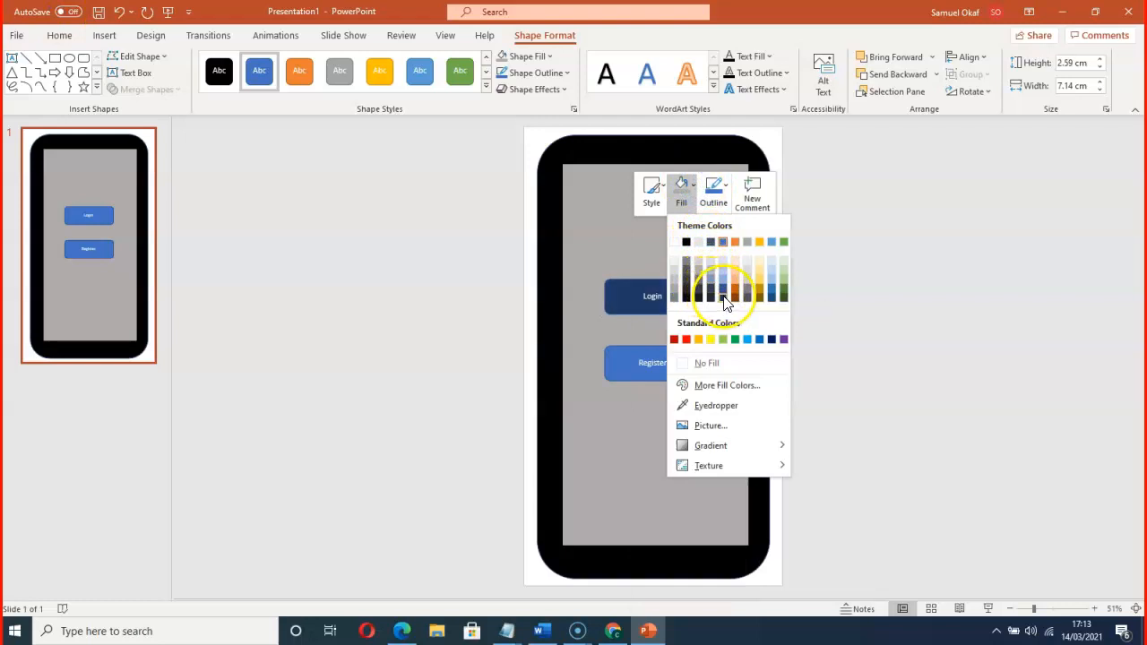
{"action": "left_click", "coordinate": [724, 298]}
Fill the Register button with the same darkest blue theme shade as the Login button
{"action": "left_click", "coordinate": [679, 375]}
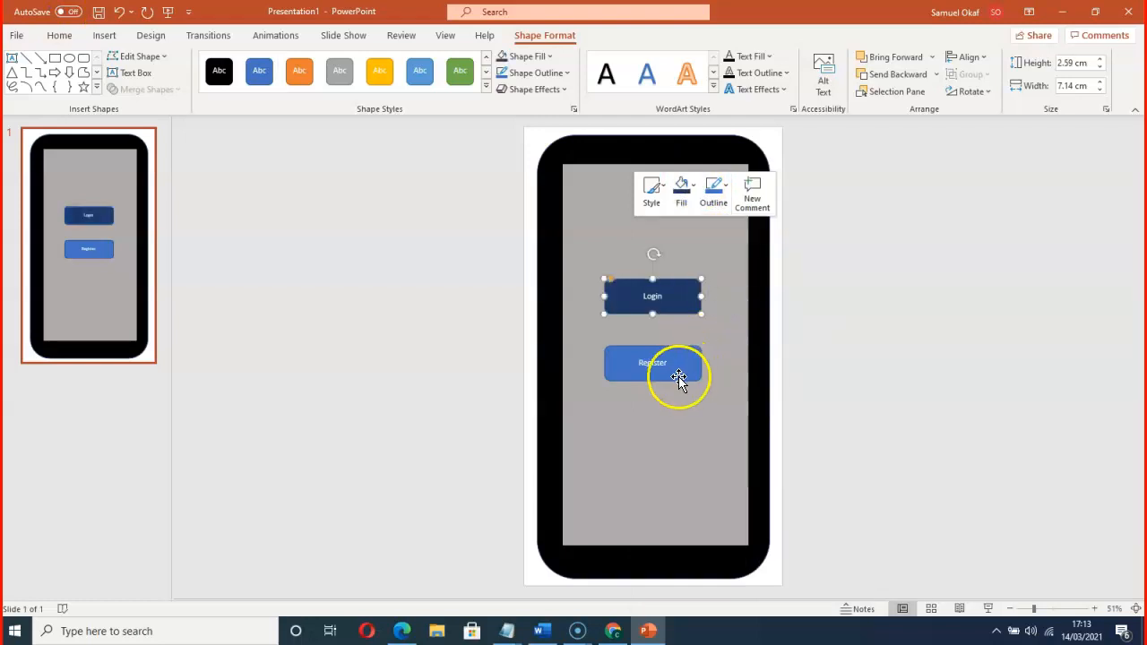
{"action": "right_click", "coordinate": [678, 373]}
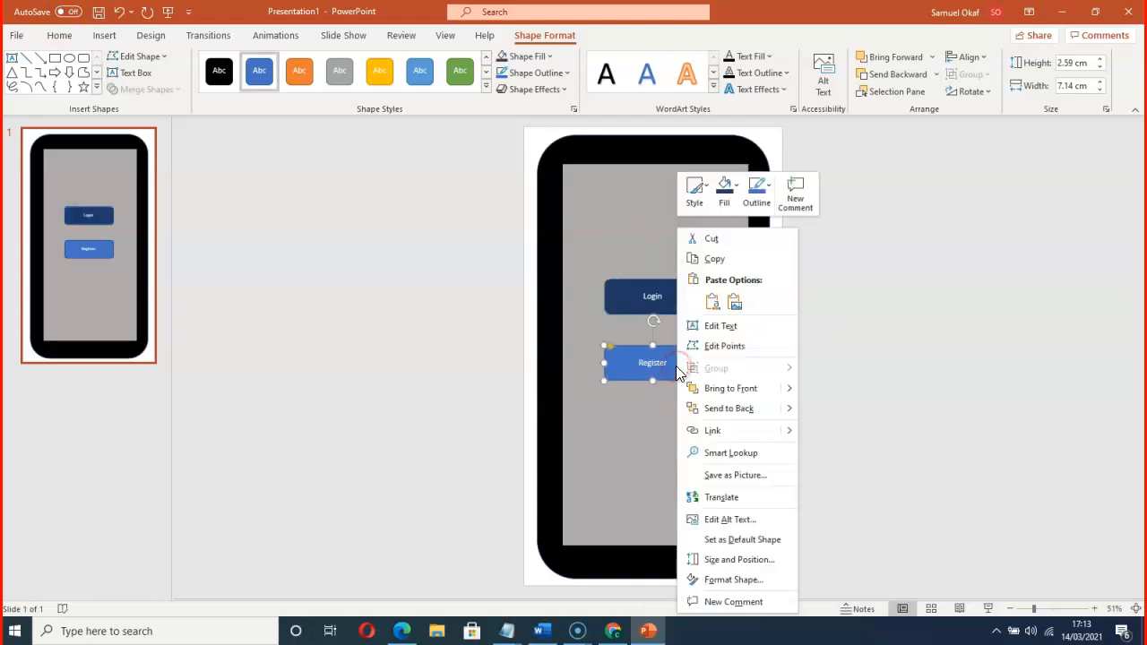
{"action": "left_click", "coordinate": [738, 187]}
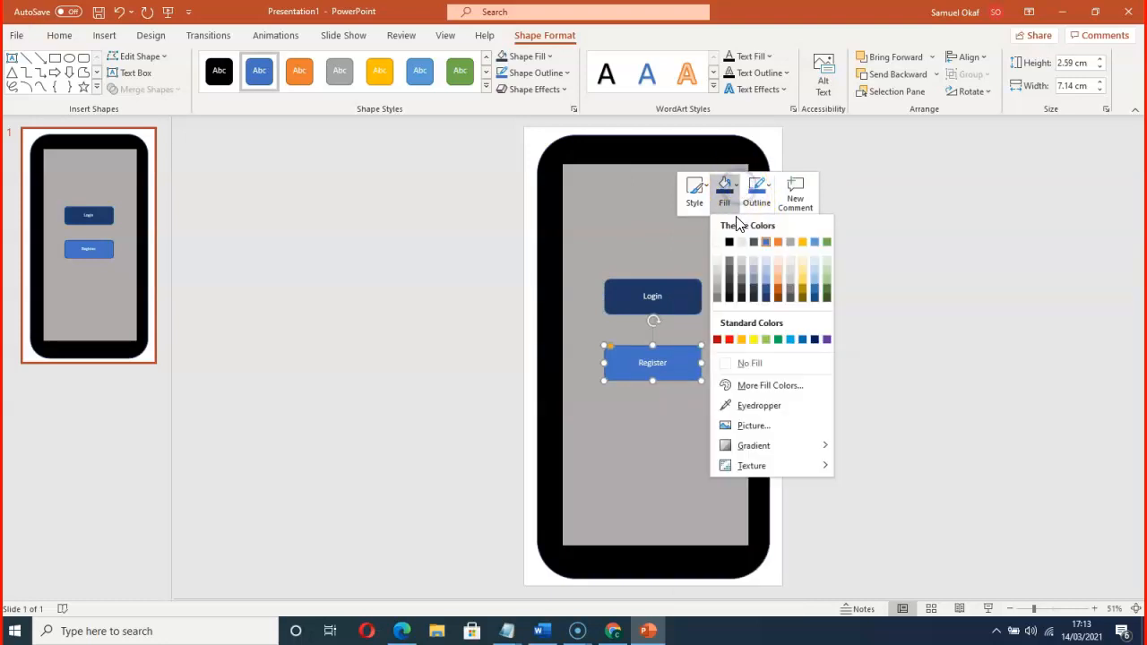
{"action": "left_click", "coordinate": [765, 299]}
{"action": "left_click", "coordinate": [660, 427]}
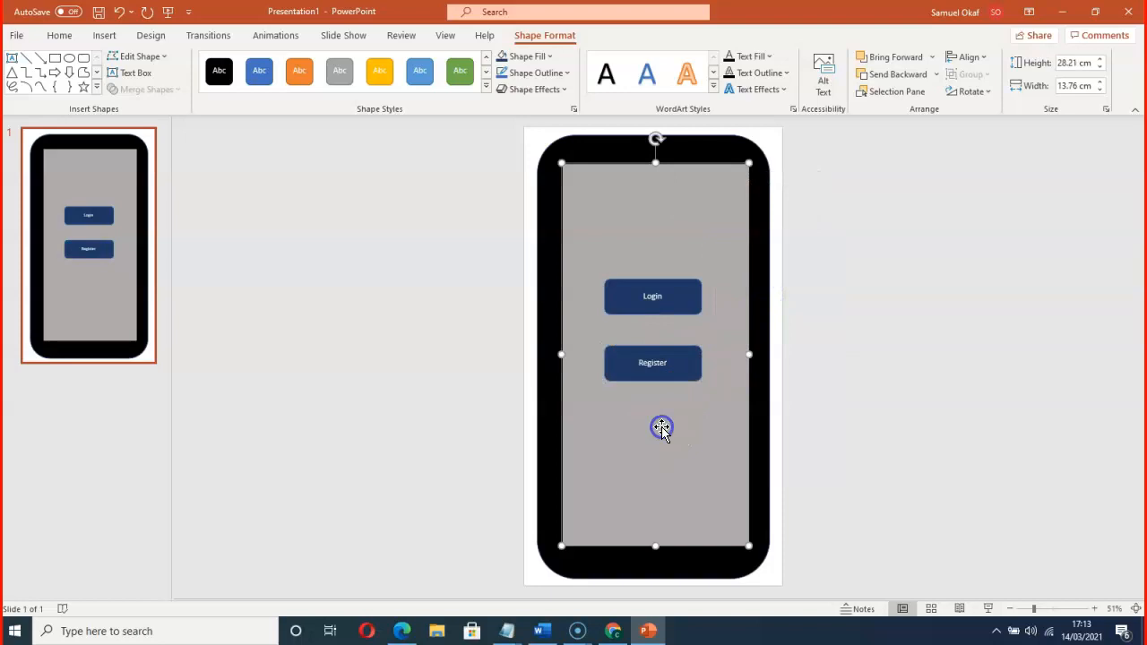
Set the font size of the Login button's label to 40
{"action": "left_click", "coordinate": [645, 298]}
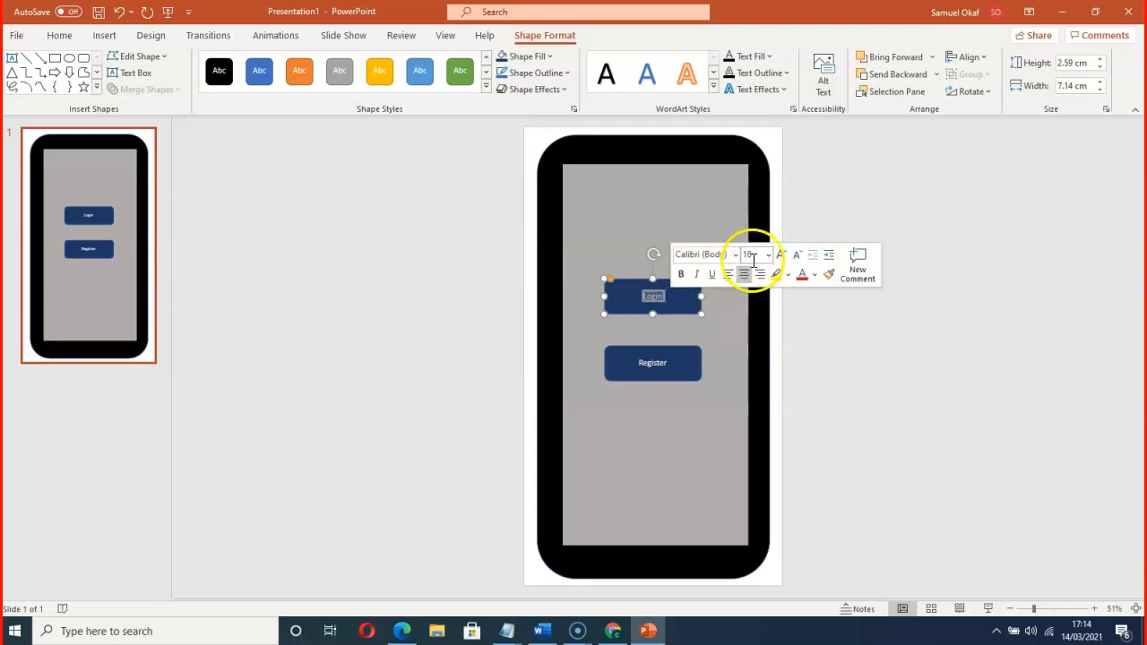
{"action": "left_click", "coordinate": [665, 308]}
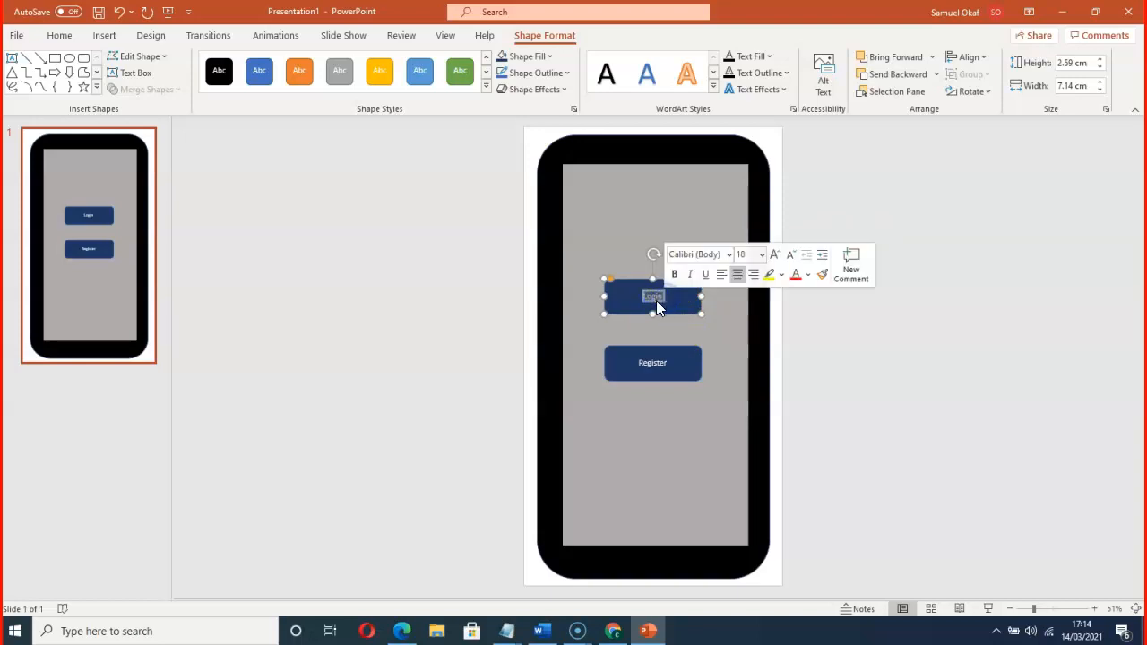
{"action": "right_click", "coordinate": [656, 301]}
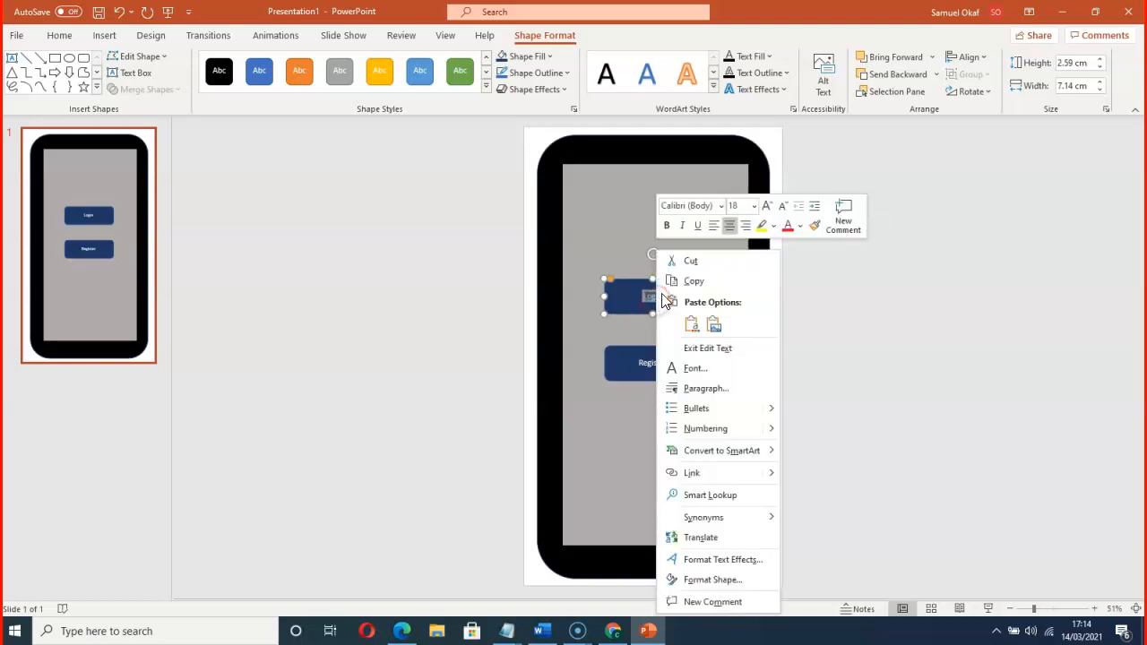
{"action": "left_click", "coordinate": [768, 208]}
{"action": "left_click", "coordinate": [768, 208]}
{"action": "left_click", "coordinate": [768, 208]}
{"action": "left_click", "coordinate": [780, 208]}
{"action": "left_click", "coordinate": [779, 208]}
{"action": "left_click", "coordinate": [780, 208]}
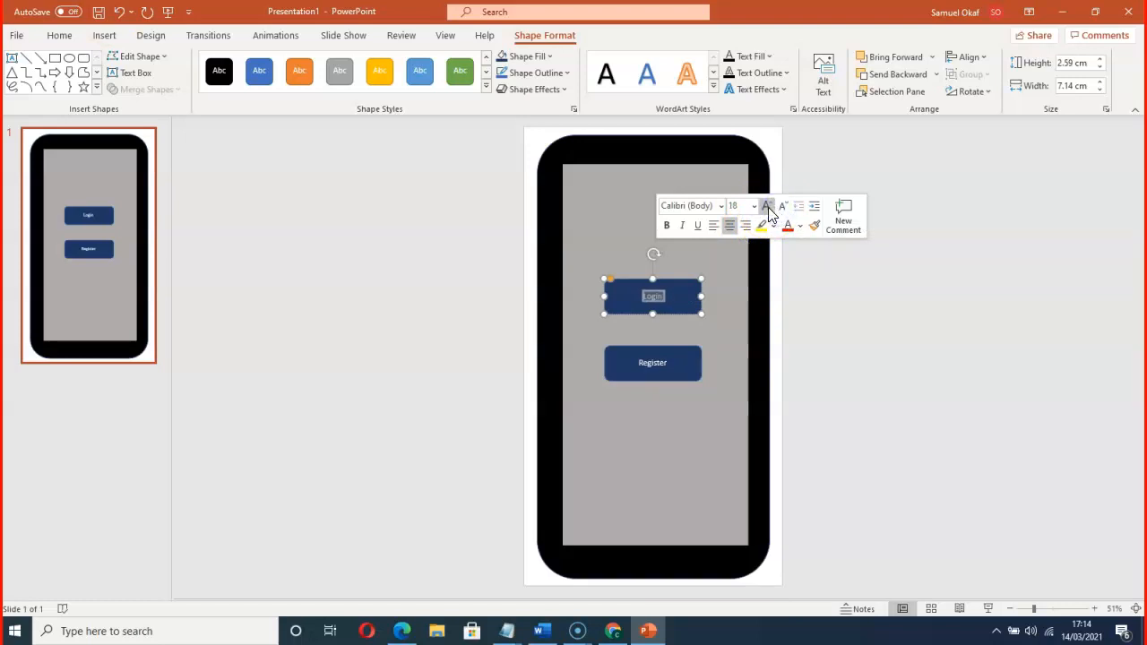
{"action": "left_click", "coordinate": [733, 206]}
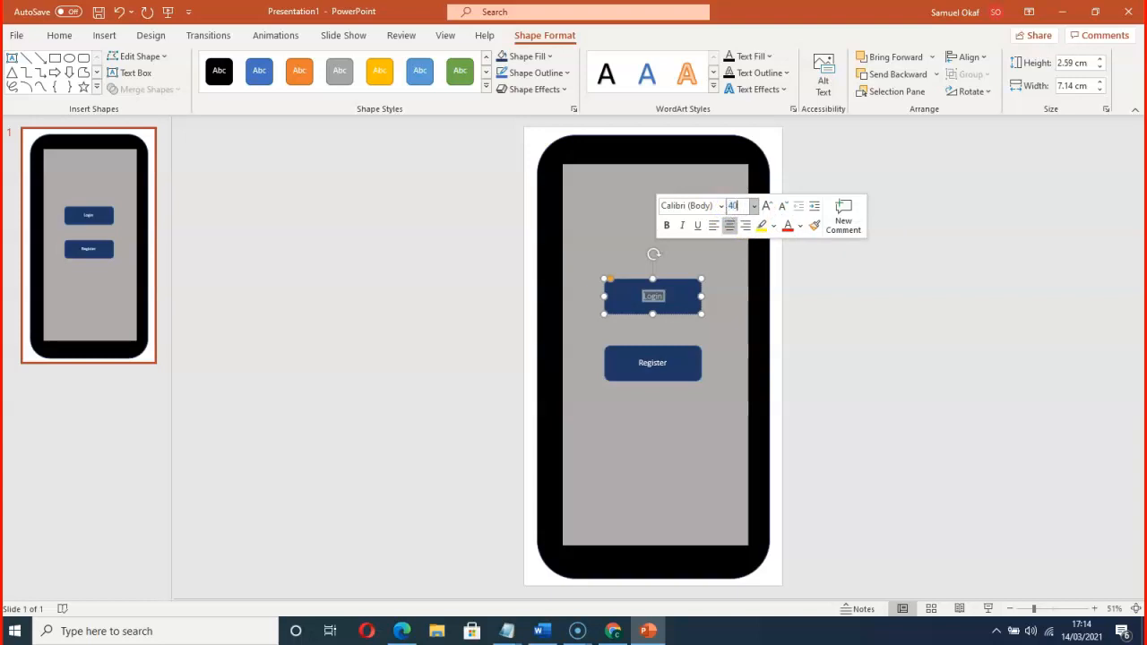
{"action": "type", "text": "40"}
{"action": "left_click", "coordinate": [848, 321]}
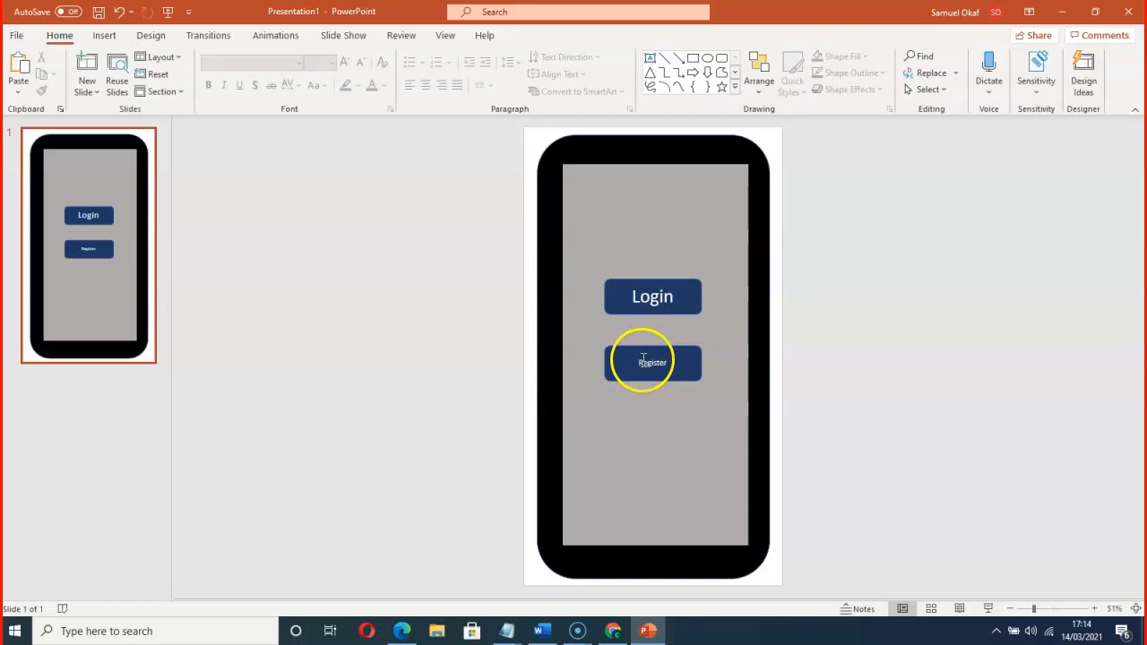
Enlarge the Register button's label to font size 44
{"action": "left_click_drag", "start_coordinate": [640, 362], "coordinate": [665, 361]}
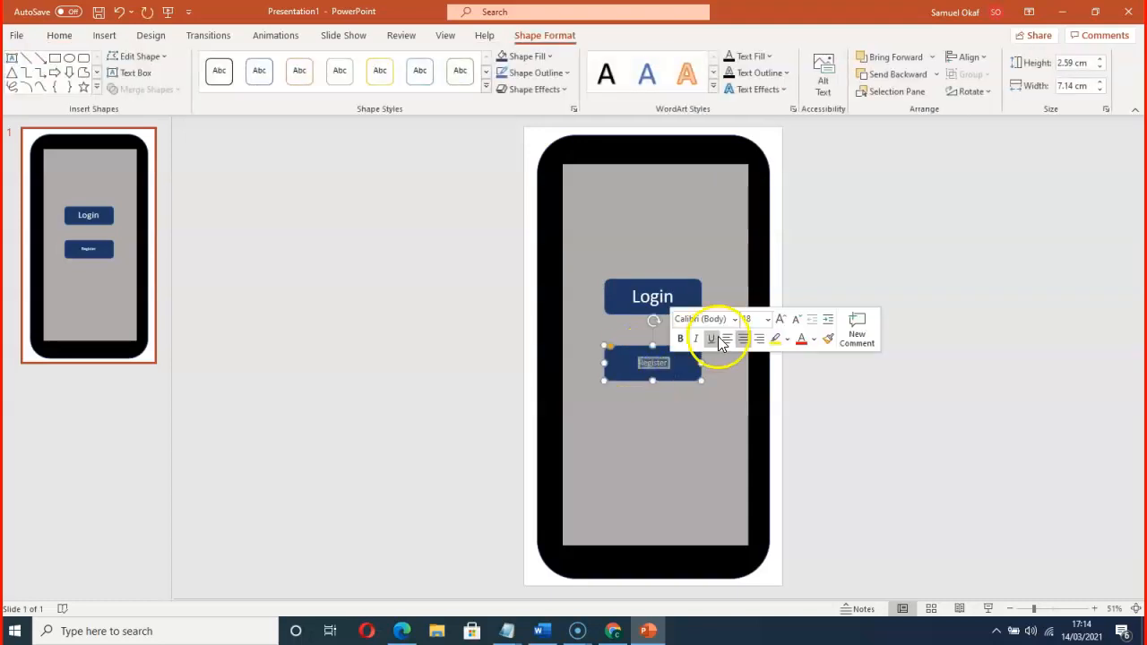
{"action": "left_click", "coordinate": [779, 321]}
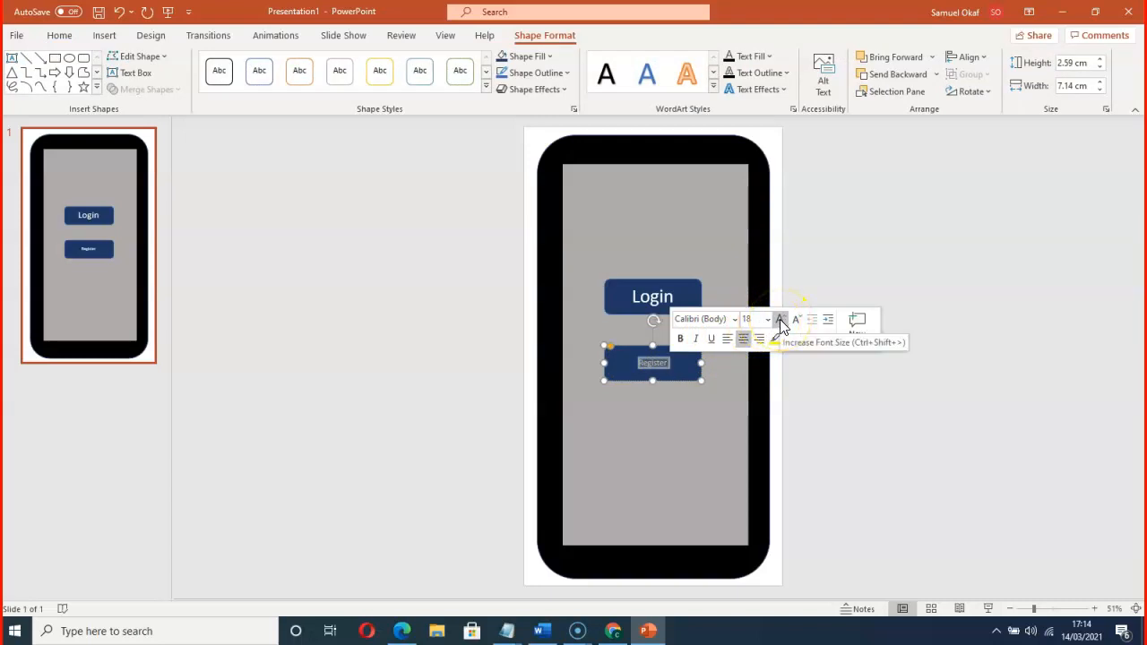
{"action": "left_click", "coordinate": [780, 321]}
{"action": "left_click", "coordinate": [781, 321]}
{"action": "left_click", "coordinate": [781, 320]}
{"action": "left_click", "coordinate": [781, 321]}
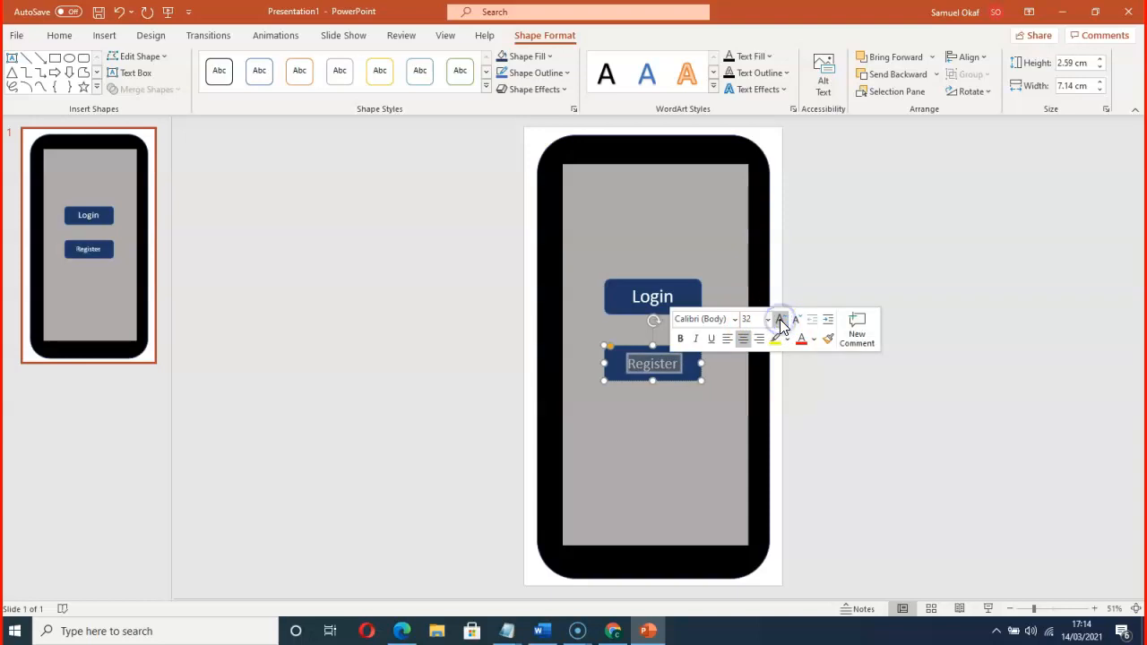
{"action": "left_click", "coordinate": [796, 319]}
{"action": "left_click", "coordinate": [797, 319]}
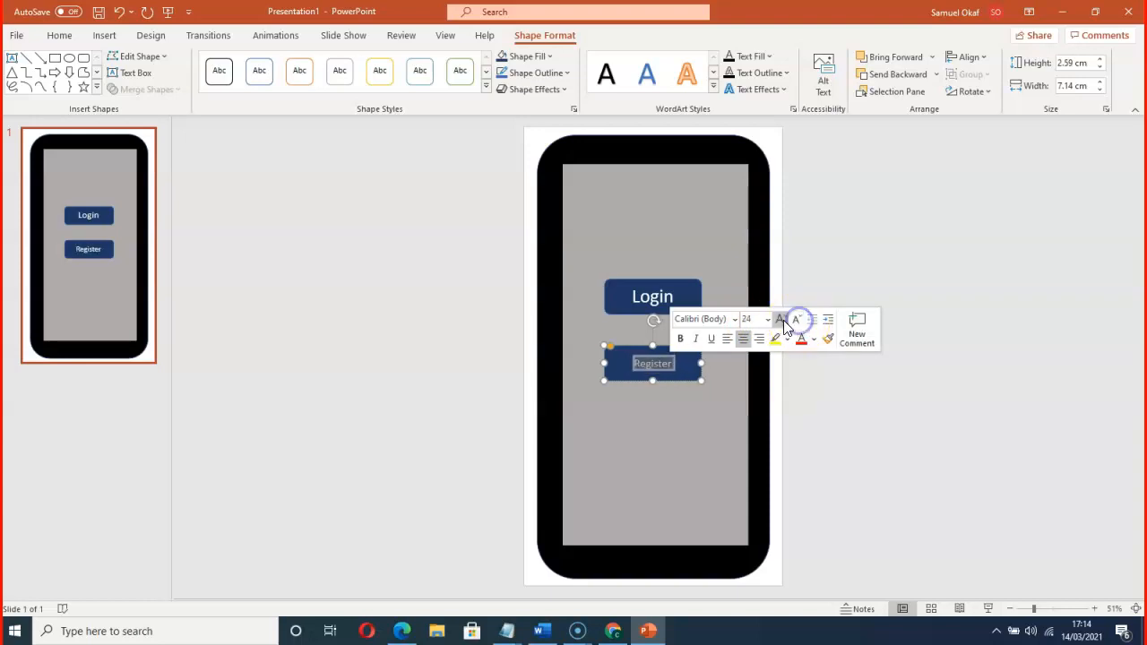
{"action": "left_click", "coordinate": [797, 320]}
{"action": "left_click", "coordinate": [779, 321]}
{"action": "left_click", "coordinate": [779, 321]}
{"action": "left_click", "coordinate": [779, 321]}
{"action": "left_click", "coordinate": [779, 321]}
{"action": "left_click", "coordinate": [779, 320]}
{"action": "left_click", "coordinate": [779, 321]}
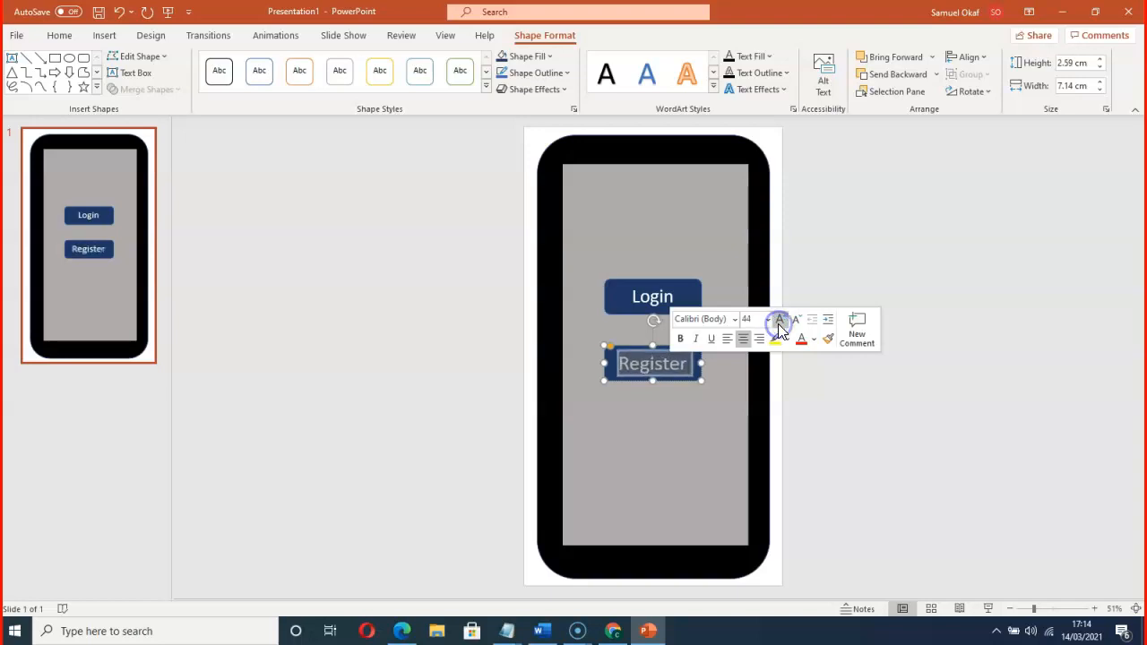
Duplicate the slide holding the Login and Register phone screen
{"action": "left_click", "coordinate": [890, 421]}
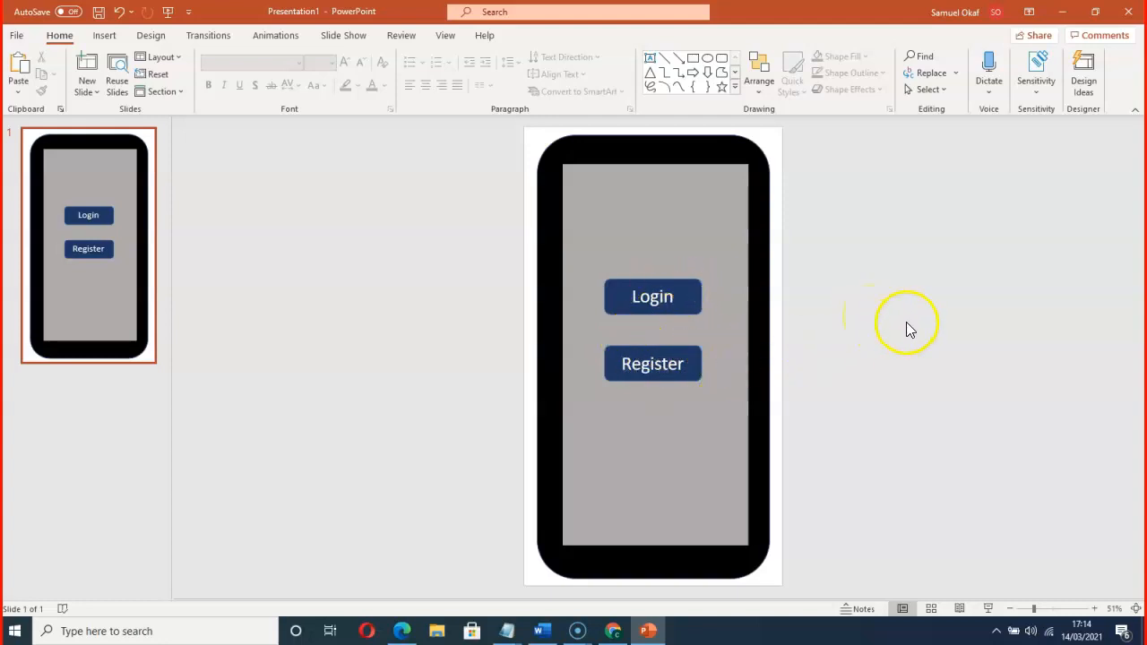
{"action": "right_click", "coordinate": [75, 299]}
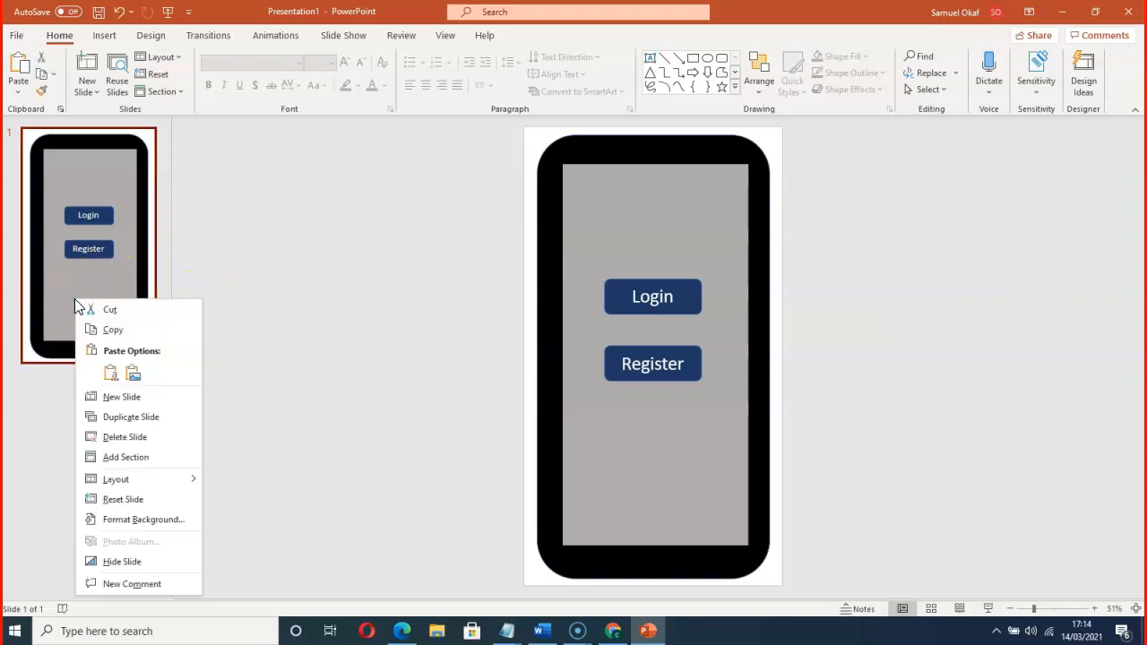
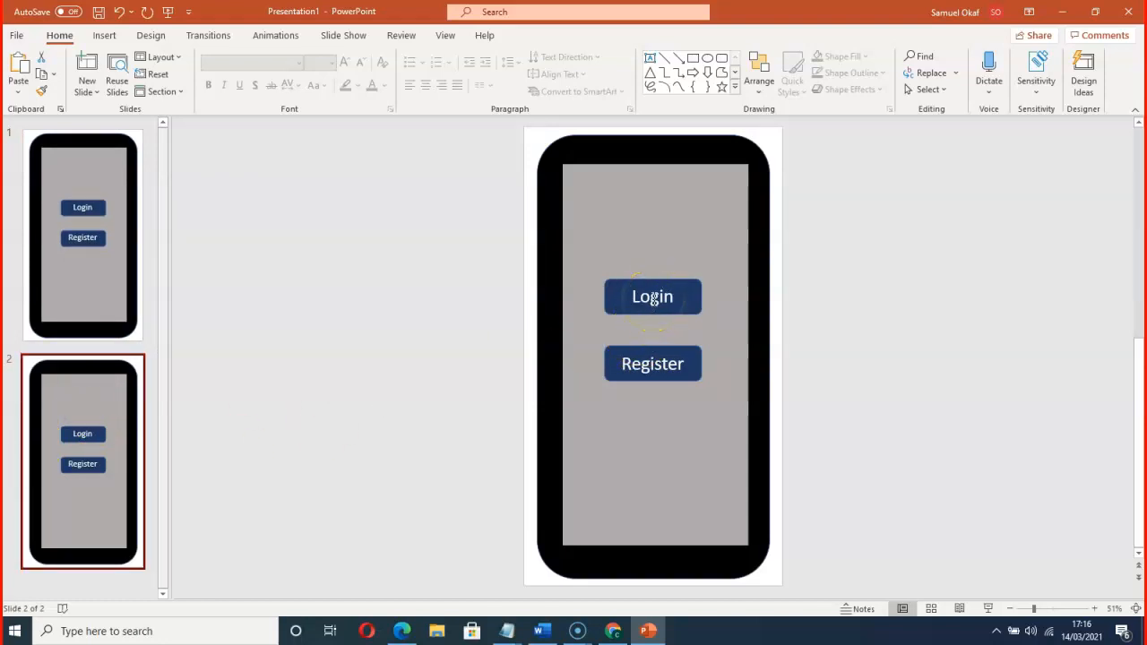
Draw a header rectangle near the top of the gray phone screen on slide 2, about 3.65 cm high and 13.07 cm wide
{"action": "left_click", "coordinate": [633, 245]}
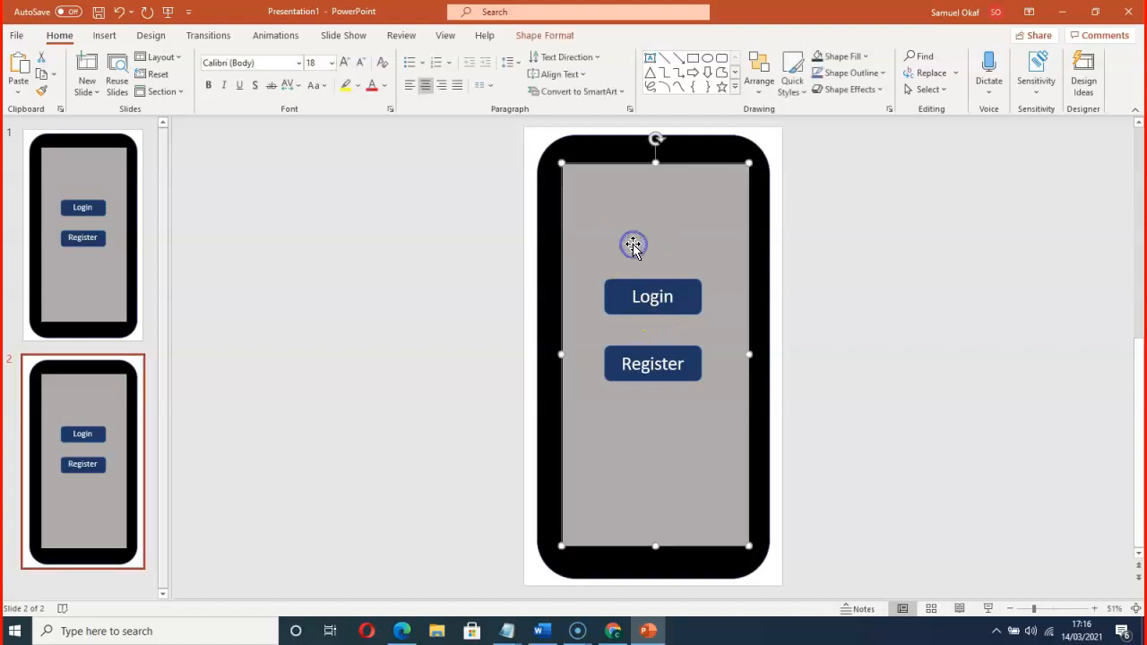
{"action": "left_click", "coordinate": [105, 35]}
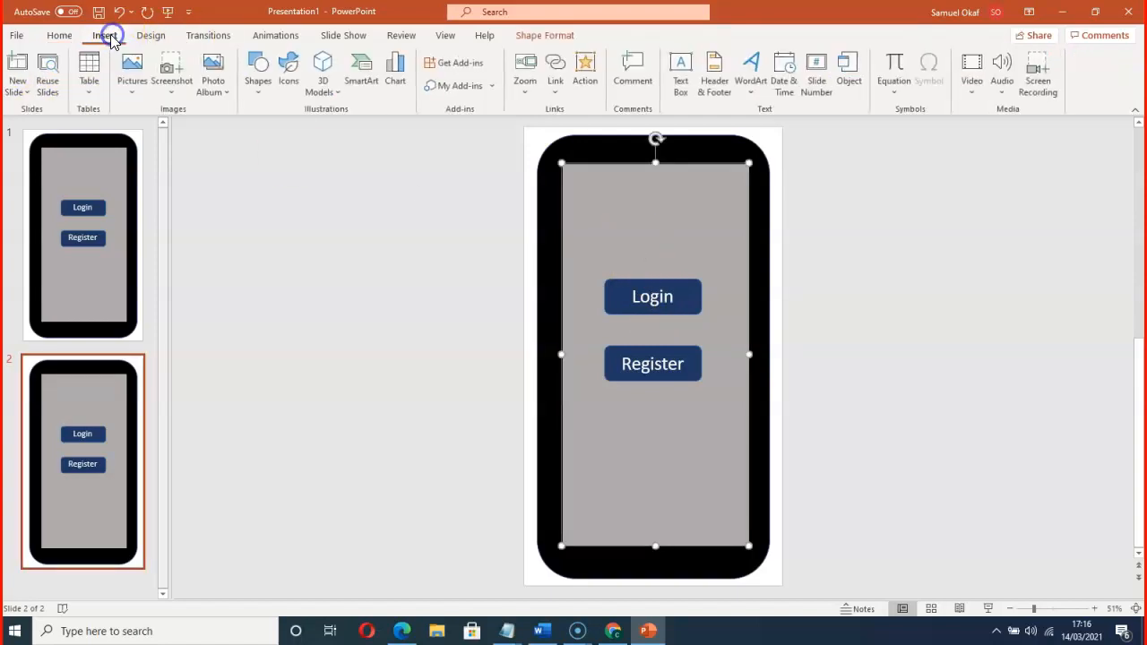
{"action": "left_click", "coordinate": [259, 76]}
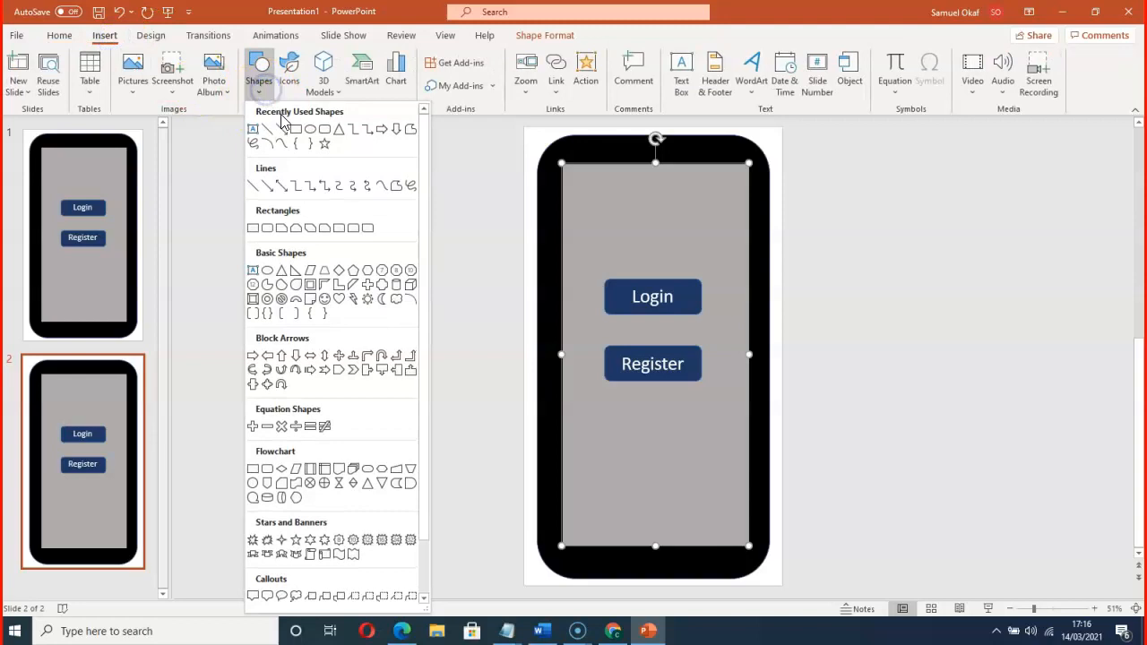
{"action": "left_click", "coordinate": [299, 133]}
{"action": "left_click_drag", "start_coordinate": [567, 173], "coordinate": [751, 225]}
{"action": "left_click_drag", "start_coordinate": [567, 200], "coordinate": [561, 201]}
{"action": "left_click_drag", "start_coordinate": [654, 205], "coordinate": [649, 203]}
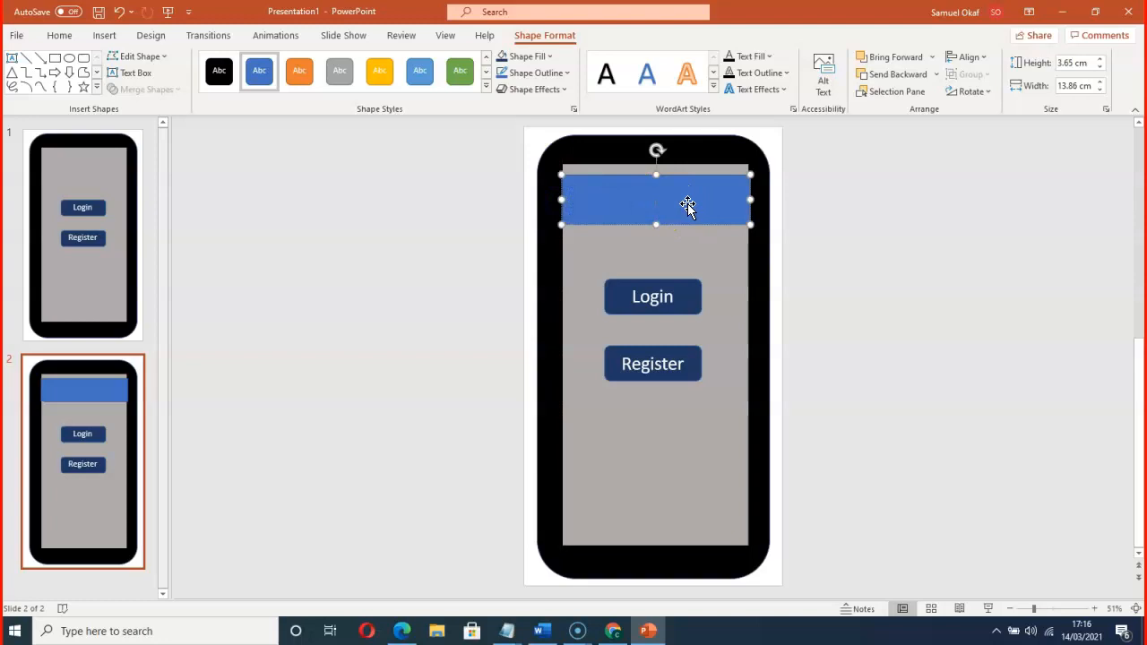
{"action": "left_click_drag", "start_coordinate": [752, 196], "coordinate": [745, 197]}
{"action": "left_click_drag", "start_coordinate": [560, 197], "coordinate": [568, 197]}
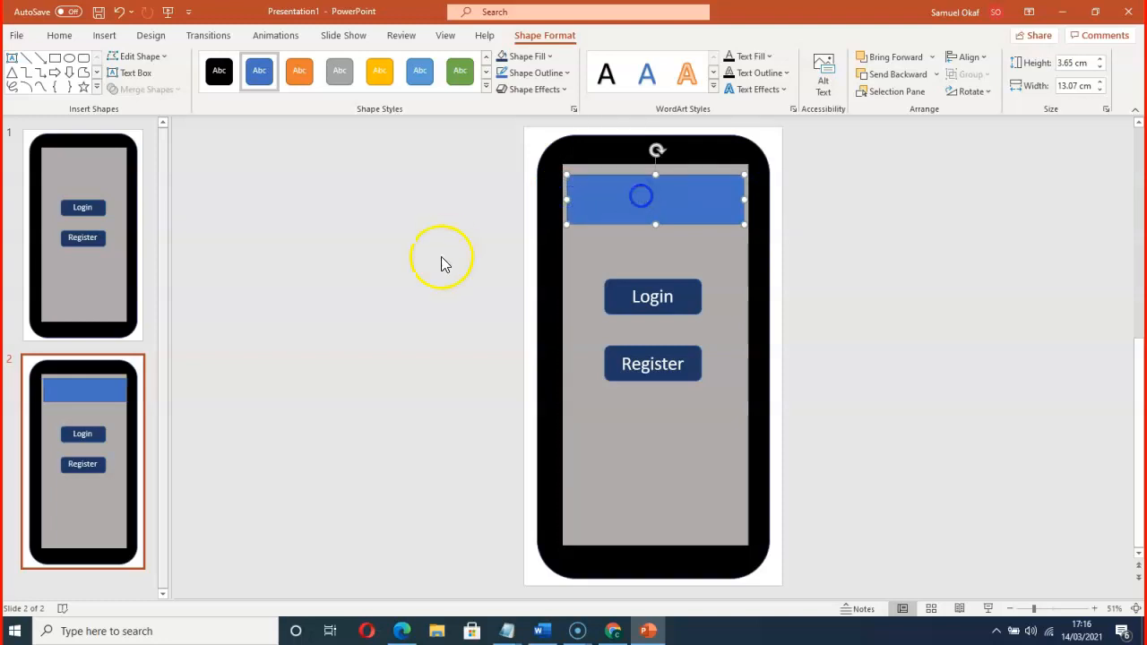
Label the header rectangle "Select a quiz type" and enlarge its text to font size 40
{"action": "left_click", "coordinate": [657, 199]}
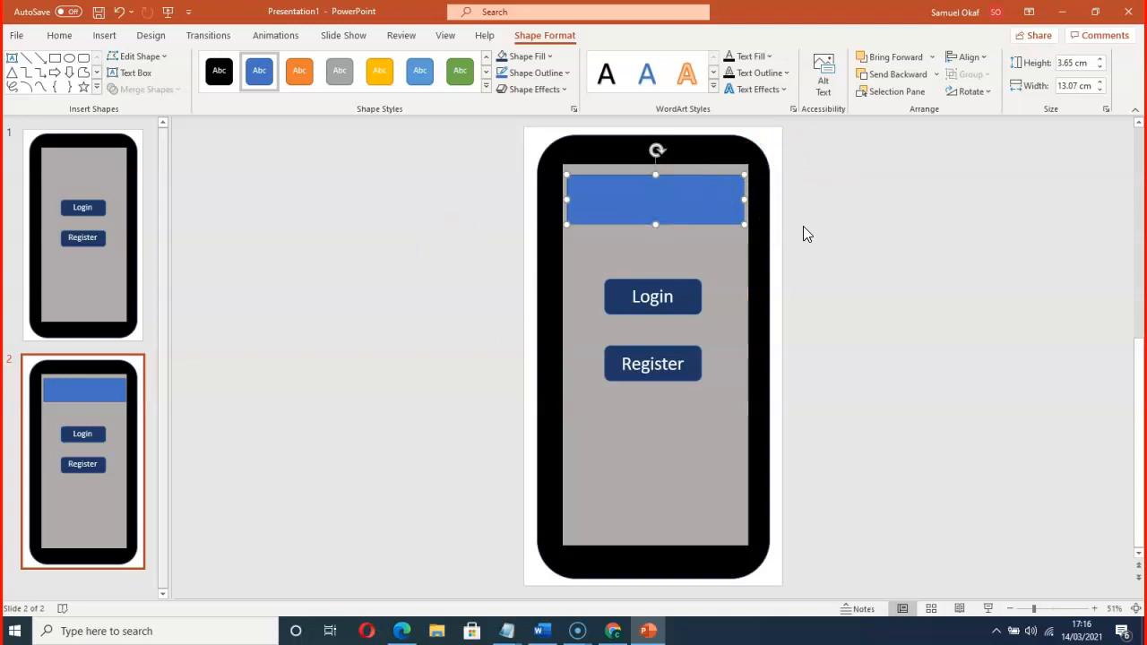
{"action": "type", "text": "Select a quiz type"}
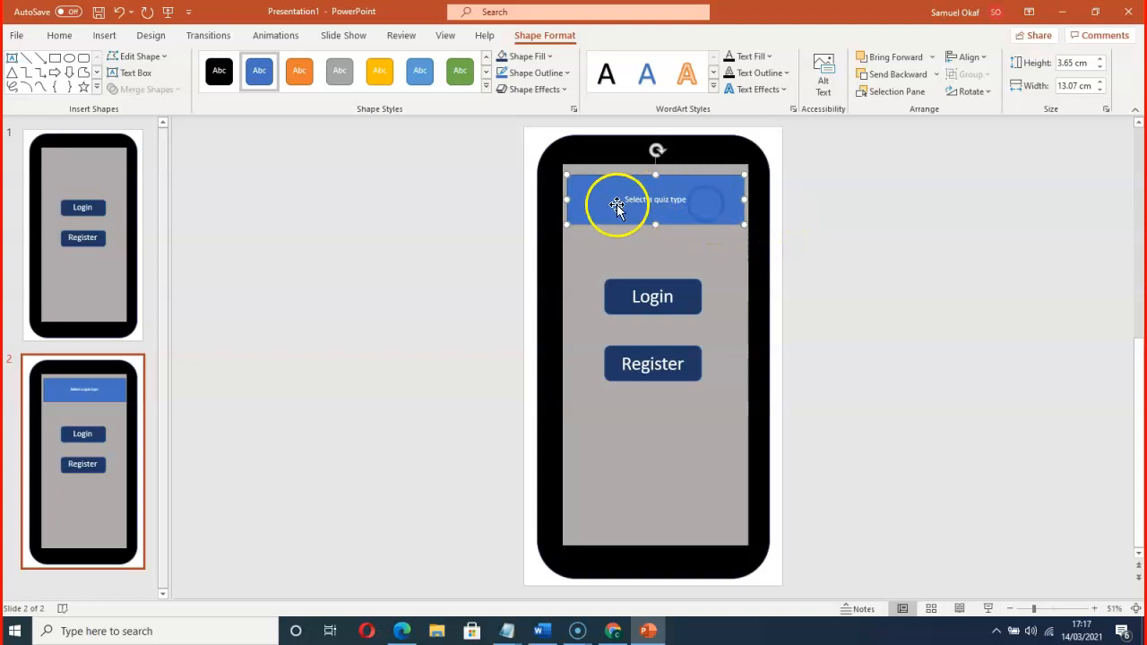
{"action": "left_click_drag", "start_coordinate": [626, 199], "coordinate": [687, 199]}
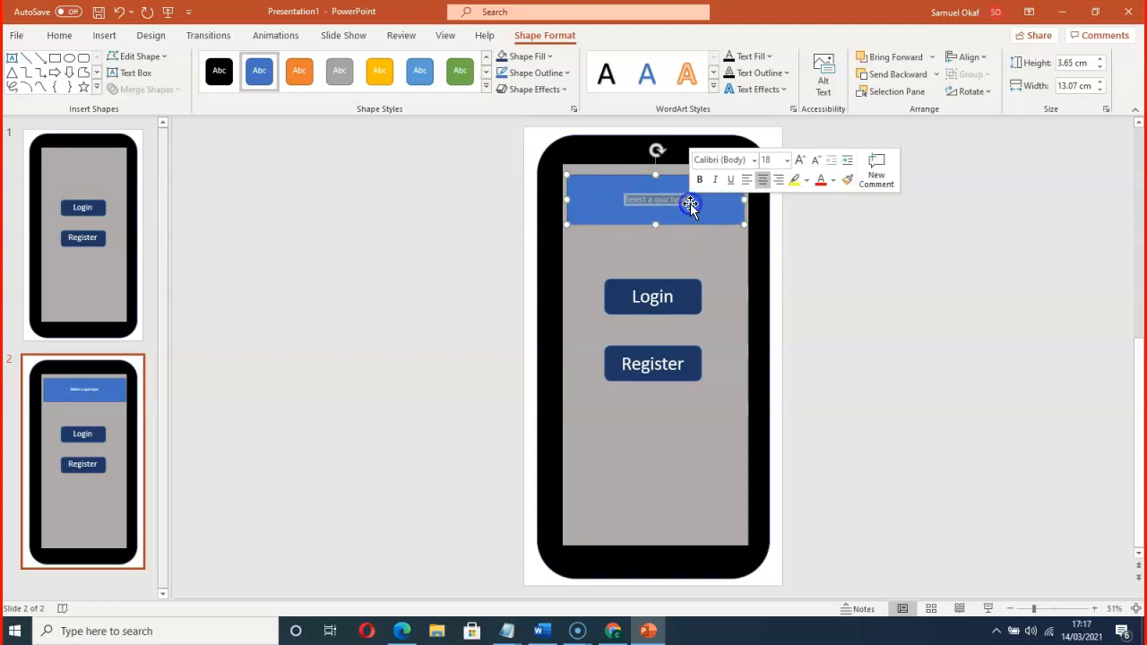
{"action": "left_click", "coordinate": [798, 160]}
{"action": "left_click", "coordinate": [799, 160]}
{"action": "left_click", "coordinate": [798, 161]}
{"action": "left_click", "coordinate": [799, 161]}
{"action": "left_click", "coordinate": [799, 160]}
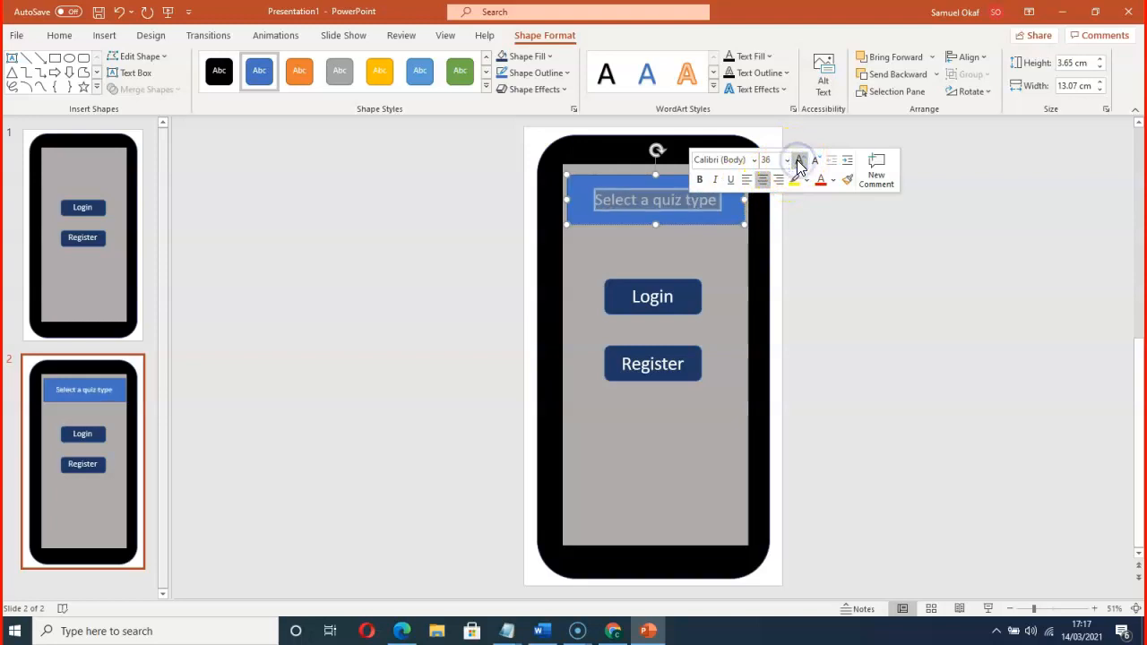
{"action": "left_click", "coordinate": [798, 160]}
{"action": "left_click", "coordinate": [885, 316]}
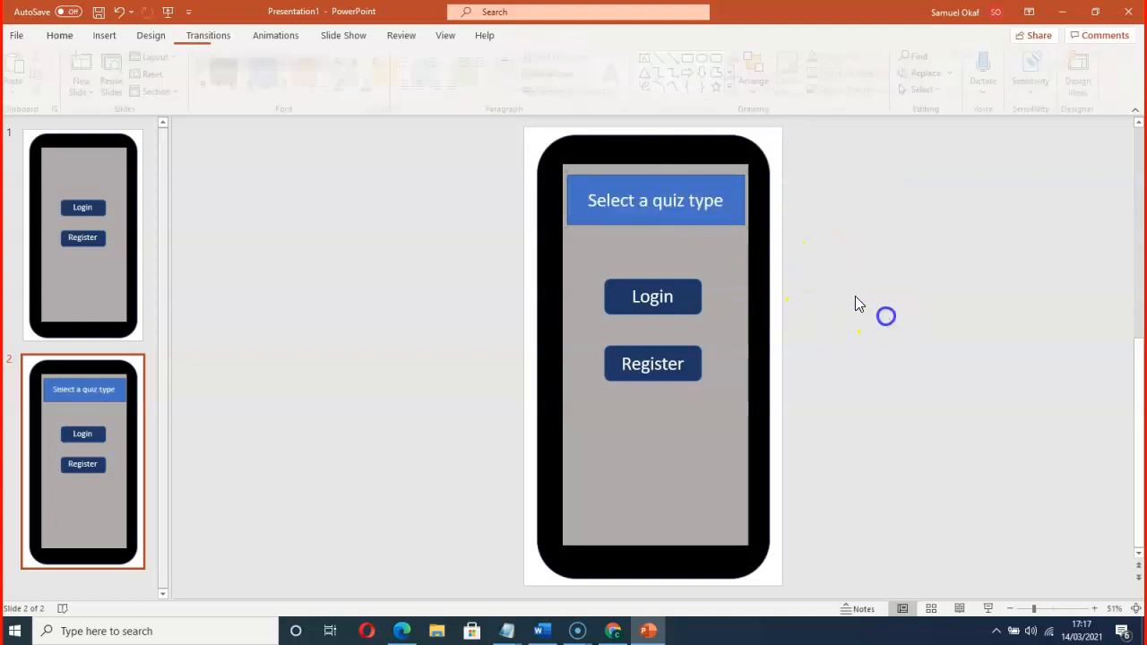
Apply the solid green shape style to the header and widen it to span the gray screen
{"action": "left_click", "coordinate": [615, 186]}
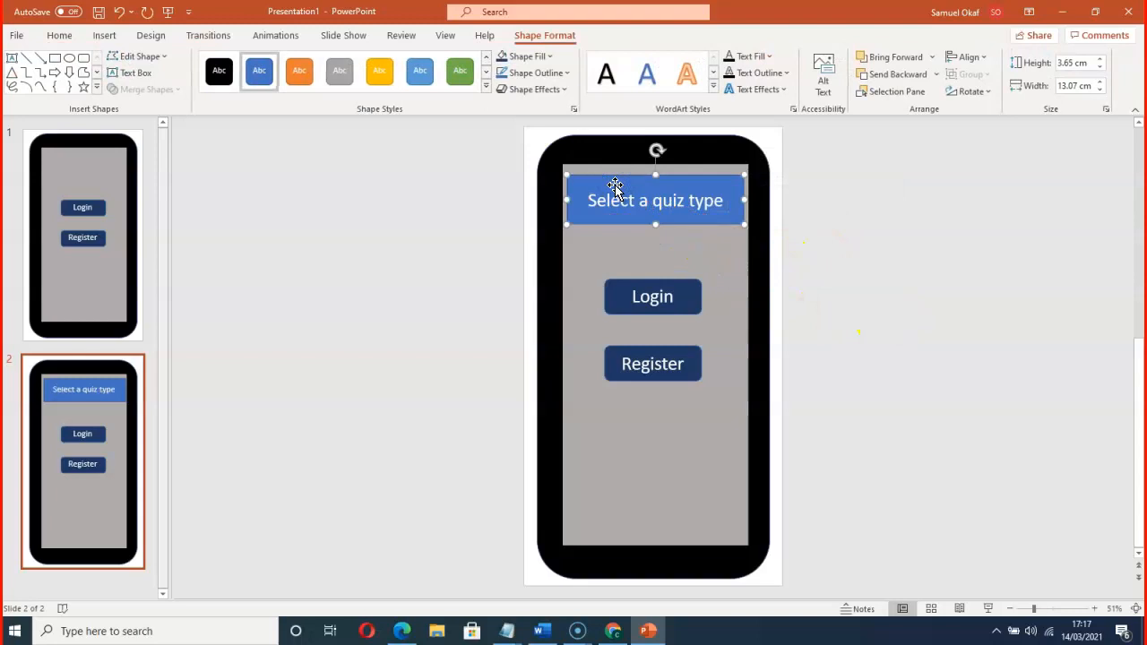
{"action": "left_click", "coordinate": [906, 304]}
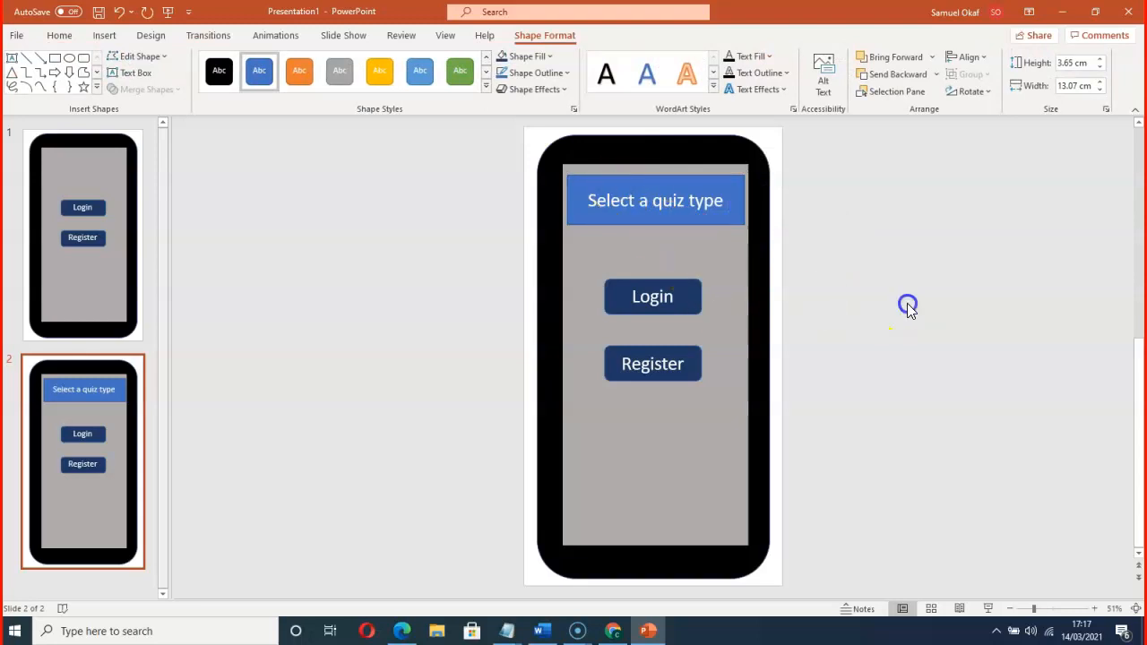
{"action": "left_click", "coordinate": [640, 186]}
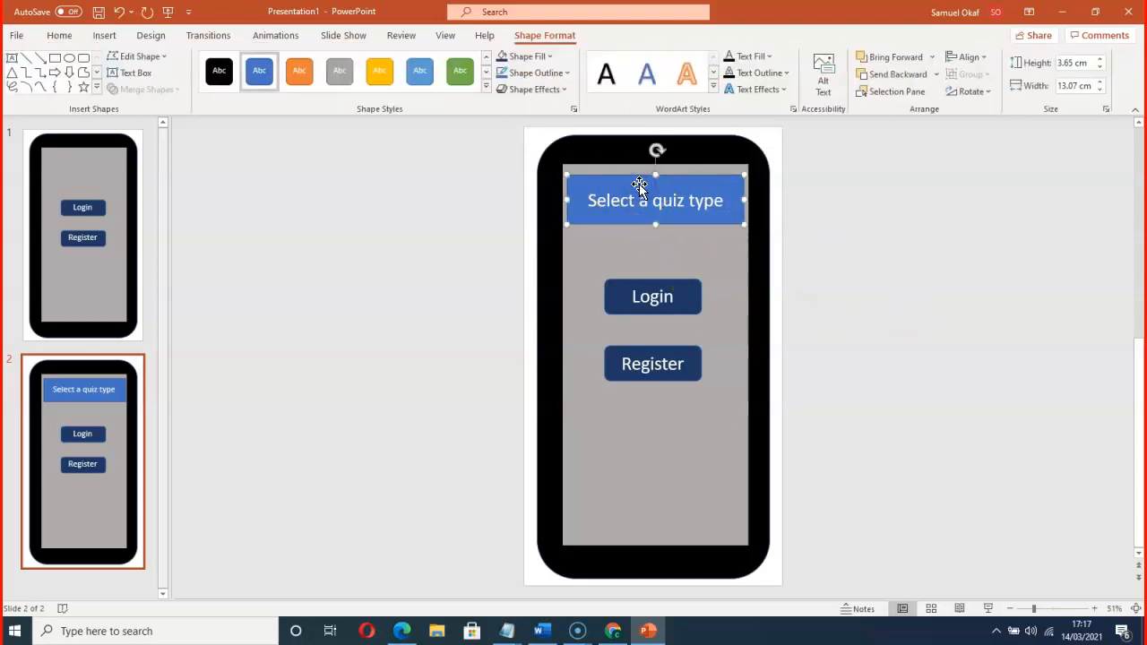
{"action": "left_click", "coordinate": [460, 80]}
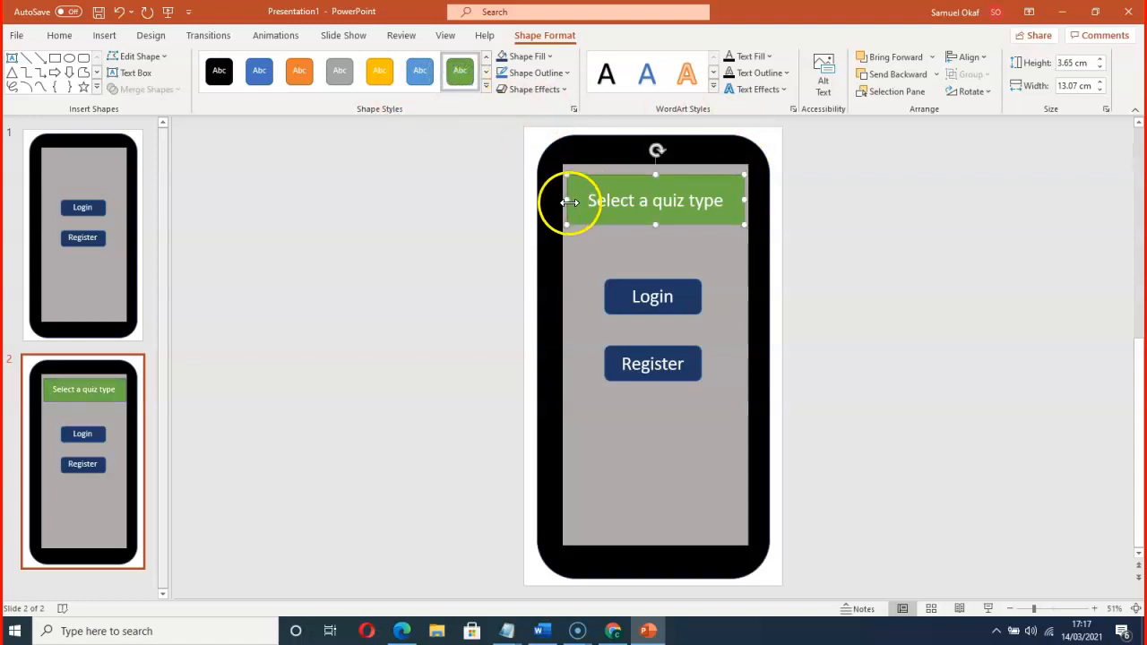
{"action": "left_click_drag", "start_coordinate": [558, 197], "coordinate": [560, 198]}
{"action": "left_click_drag", "start_coordinate": [745, 199], "coordinate": [749, 198]}
{"action": "left_click", "coordinate": [964, 262]}
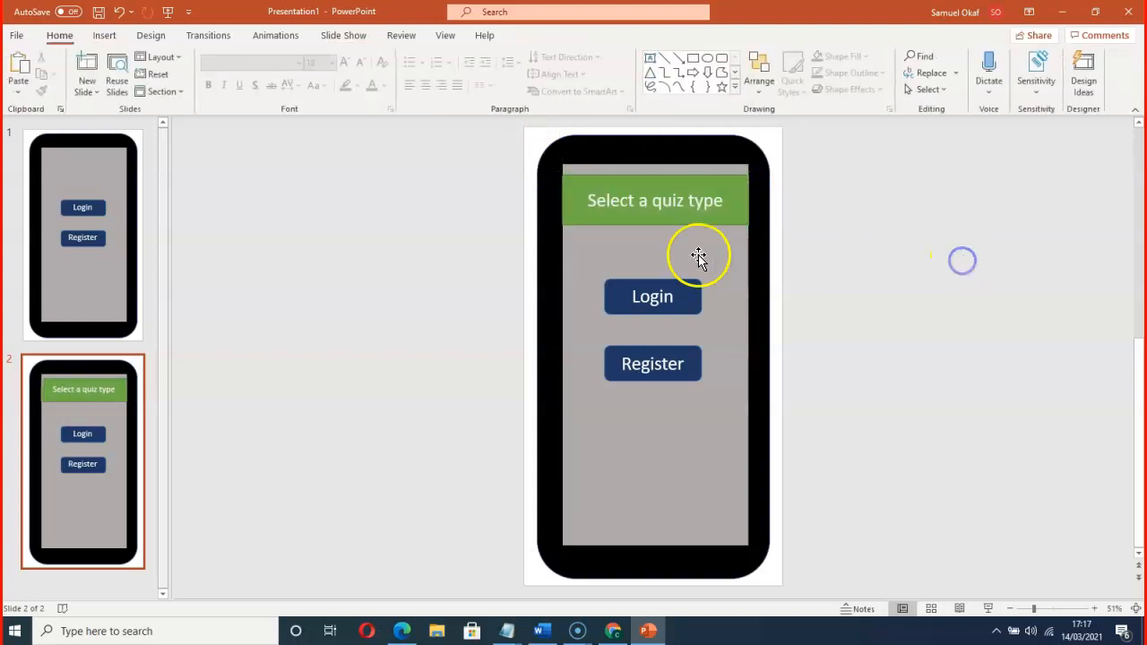
Relabel the Login button on slide 2 "School Quiz" and widen it on both sides to nearly the screen's width
{"action": "left_click", "coordinate": [644, 303]}
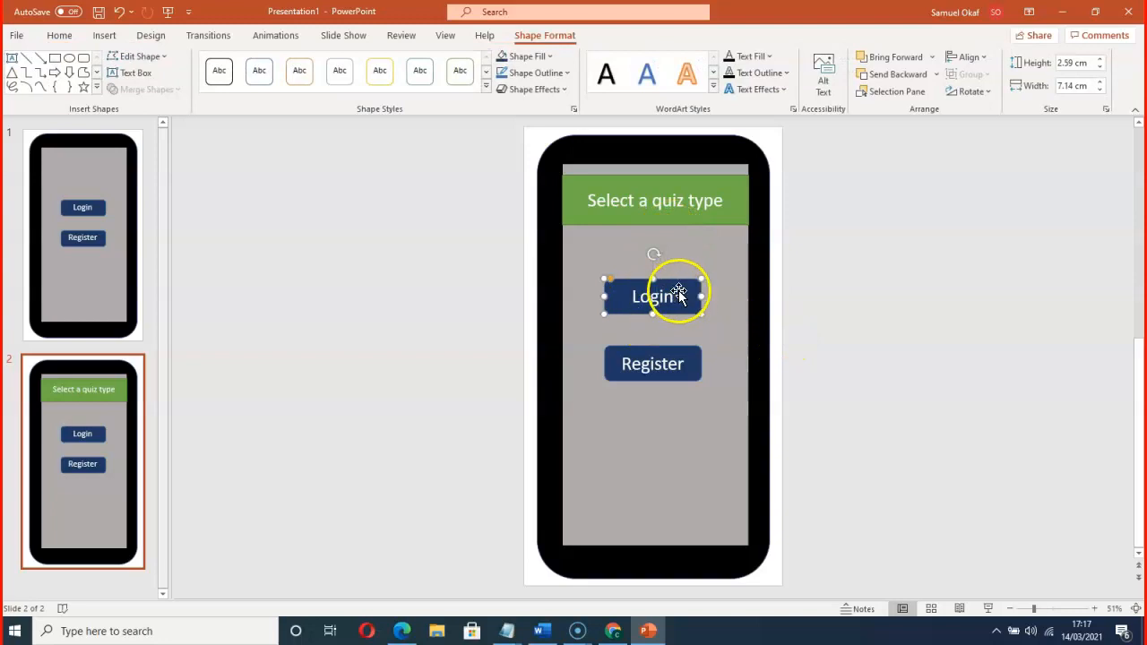
{"action": "left_click_drag", "start_coordinate": [633, 297], "coordinate": [684, 297]}
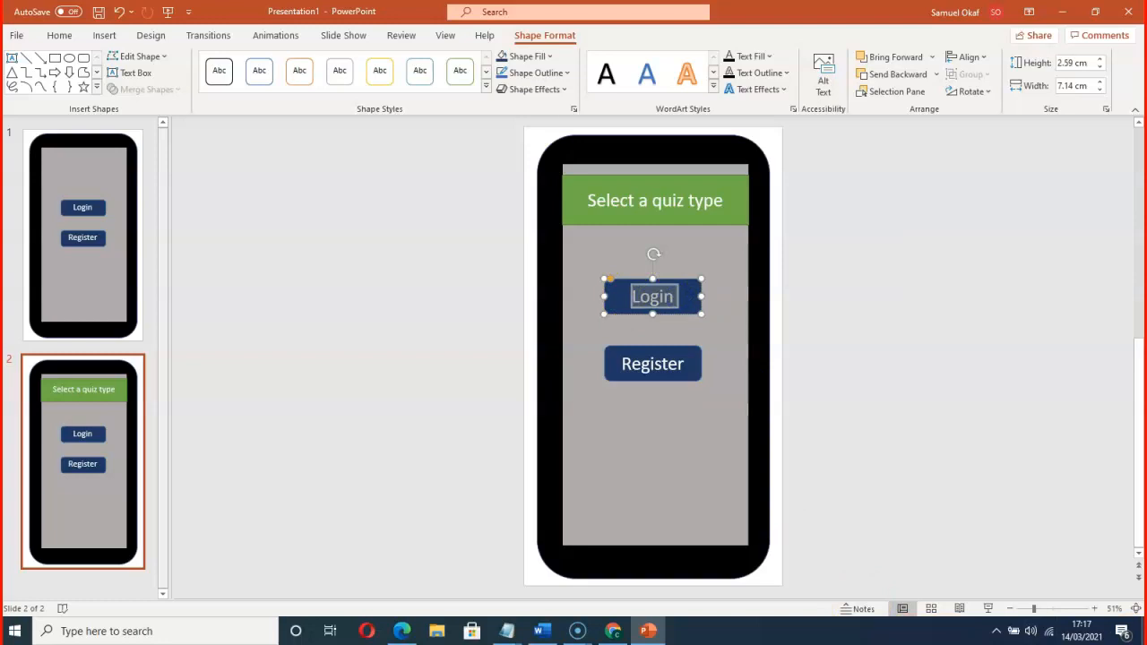
{"action": "type", "text": "S"}
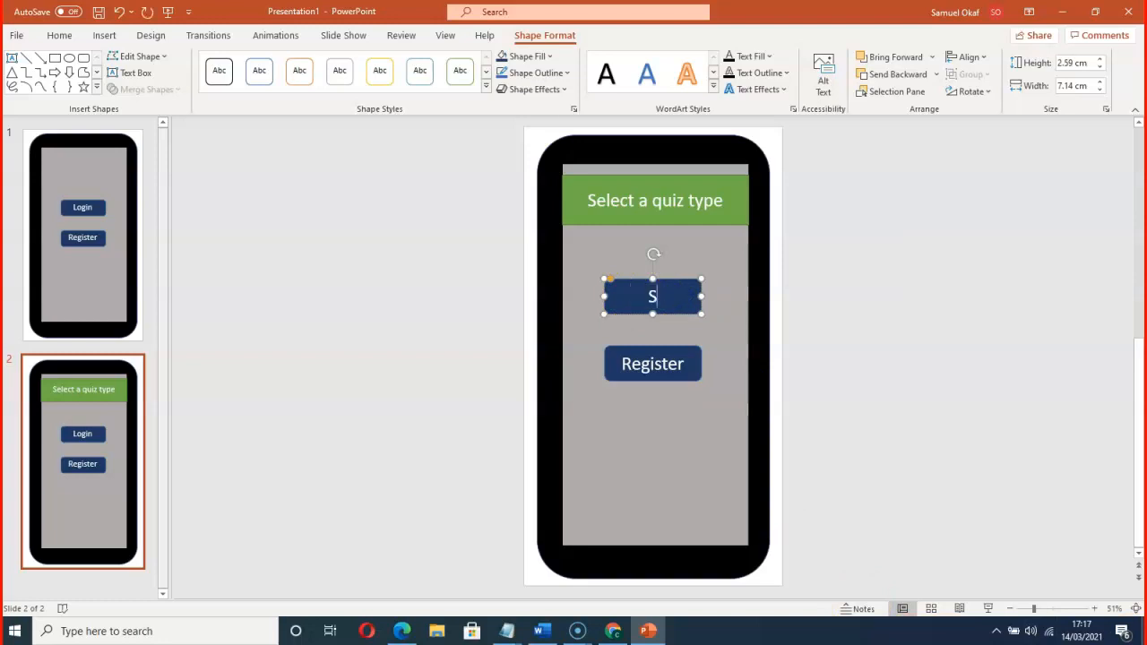
{"action": "type", "text": "chool Qui"}
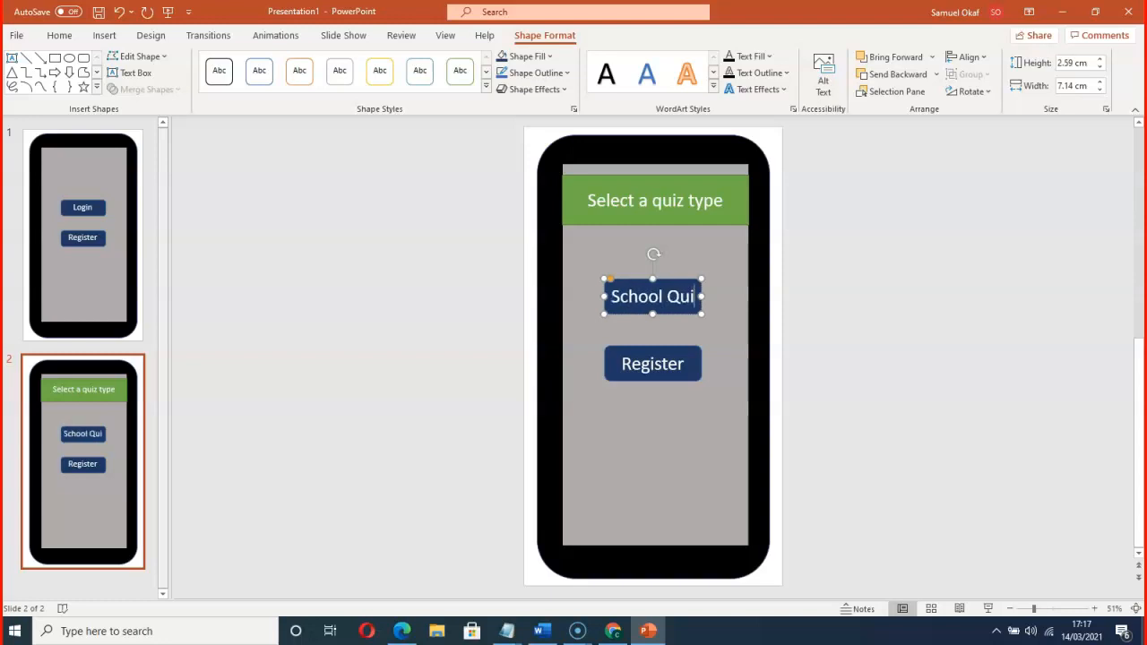
{"action": "type", "text": "z"}
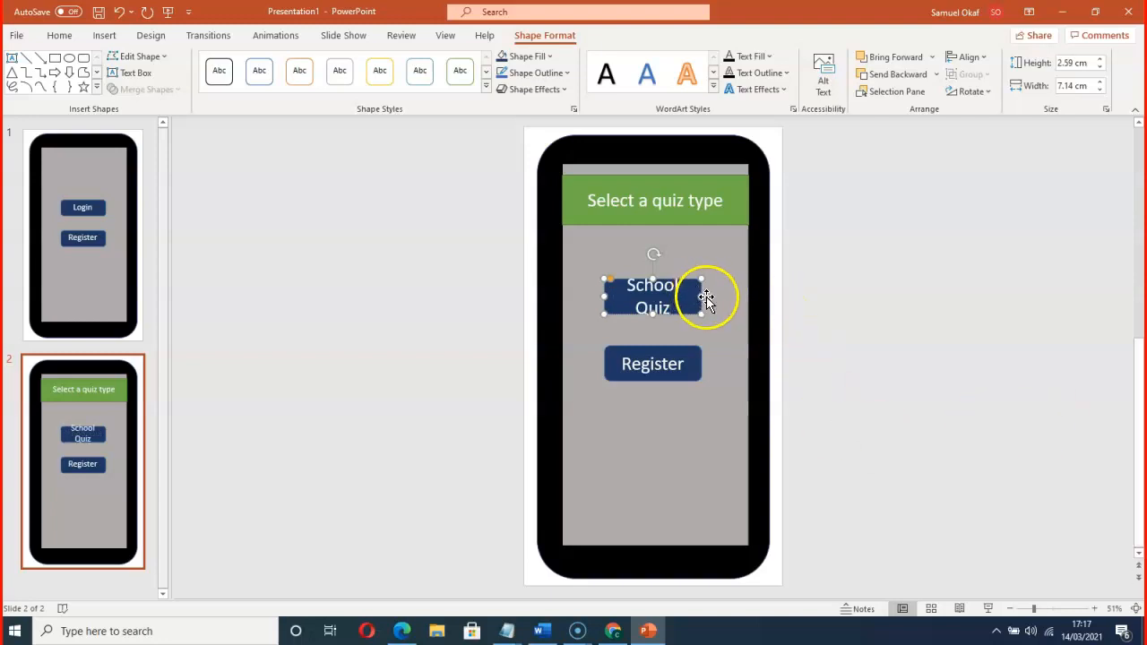
{"action": "left_click_drag", "start_coordinate": [704, 295], "coordinate": [744, 296]}
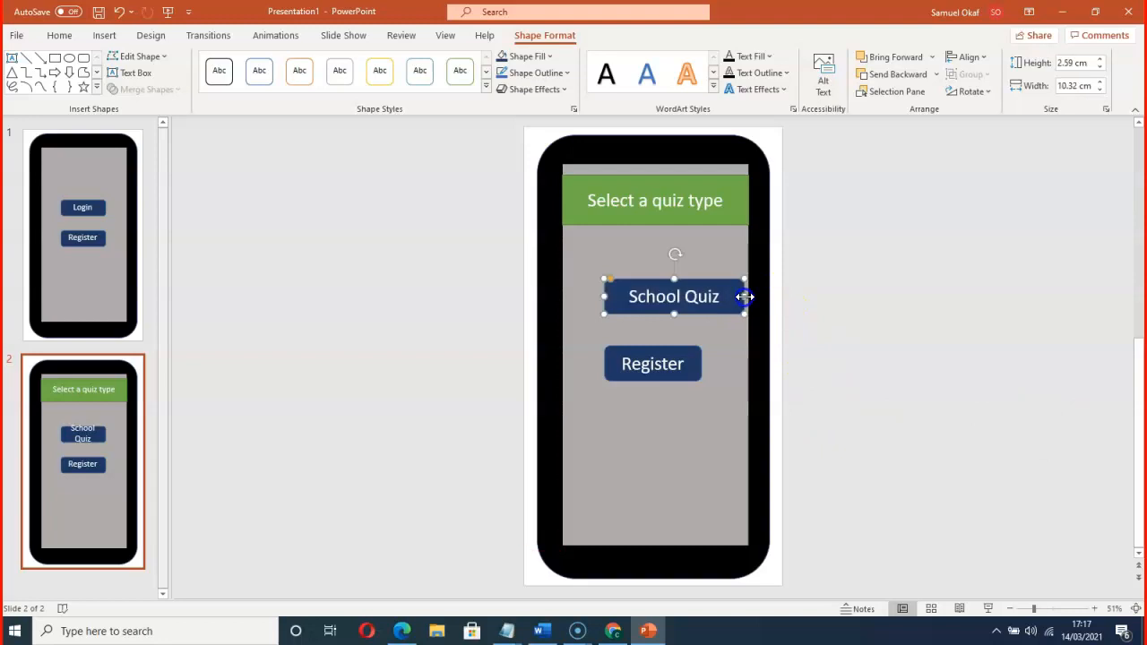
{"action": "left_click_drag", "start_coordinate": [604, 296], "coordinate": [563, 295]}
Relabel the Register button on slide 2 "Dance Quiz" and widen it on both sides to match the School Quiz button
{"action": "left_click", "coordinate": [628, 369]}
{"action": "left_click", "coordinate": [670, 362]}
{"action": "left_click_drag", "start_coordinate": [622, 363], "coordinate": [691, 363]}
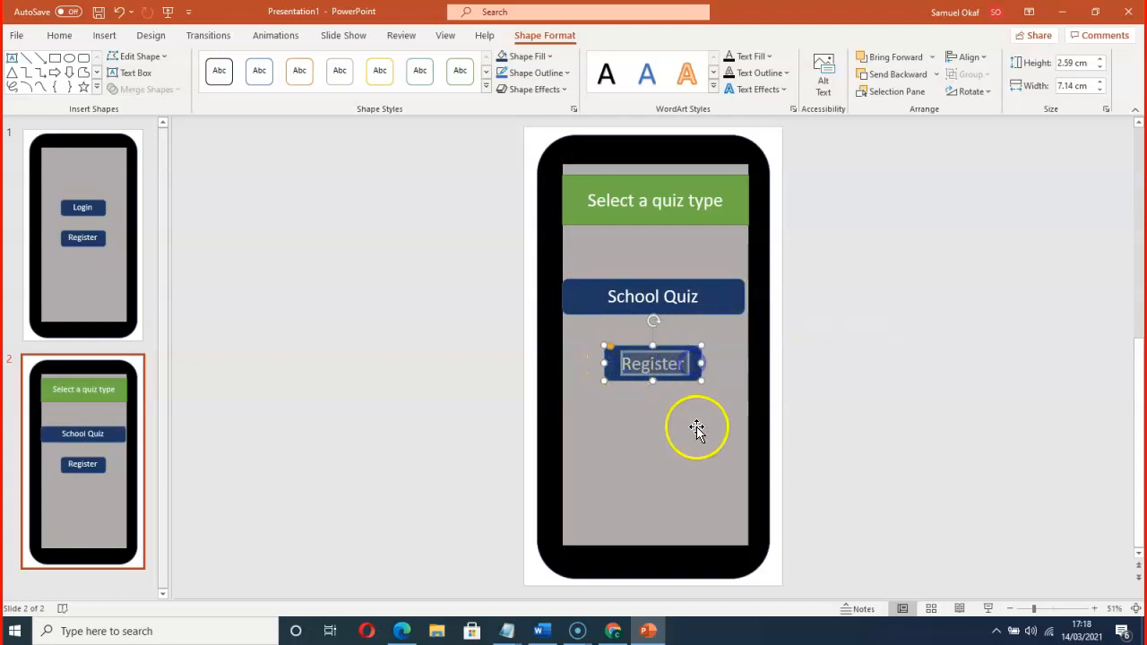
{"action": "type", "text": "Dance Qy"}
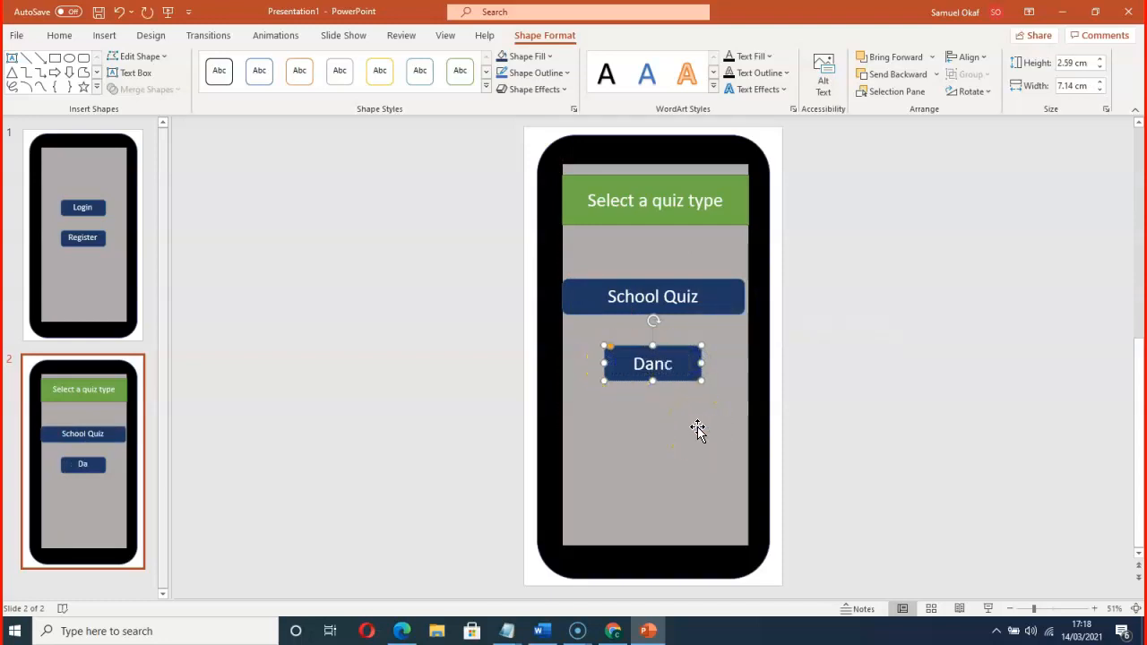
{"action": "key", "text": "BackSpace"}
{"action": "type", "text": "uiz"}
{"action": "left_click", "coordinate": [702, 412]}
{"action": "left_click", "coordinate": [702, 359]}
{"action": "left_click_drag", "start_coordinate": [700, 363], "coordinate": [745, 363]}
{"action": "left_click_drag", "start_coordinate": [604, 365], "coordinate": [564, 364]}
Extend the School Quiz and Dance Quiz buttons to the right edge of the gray screen
{"action": "left_click", "coordinate": [611, 433]}
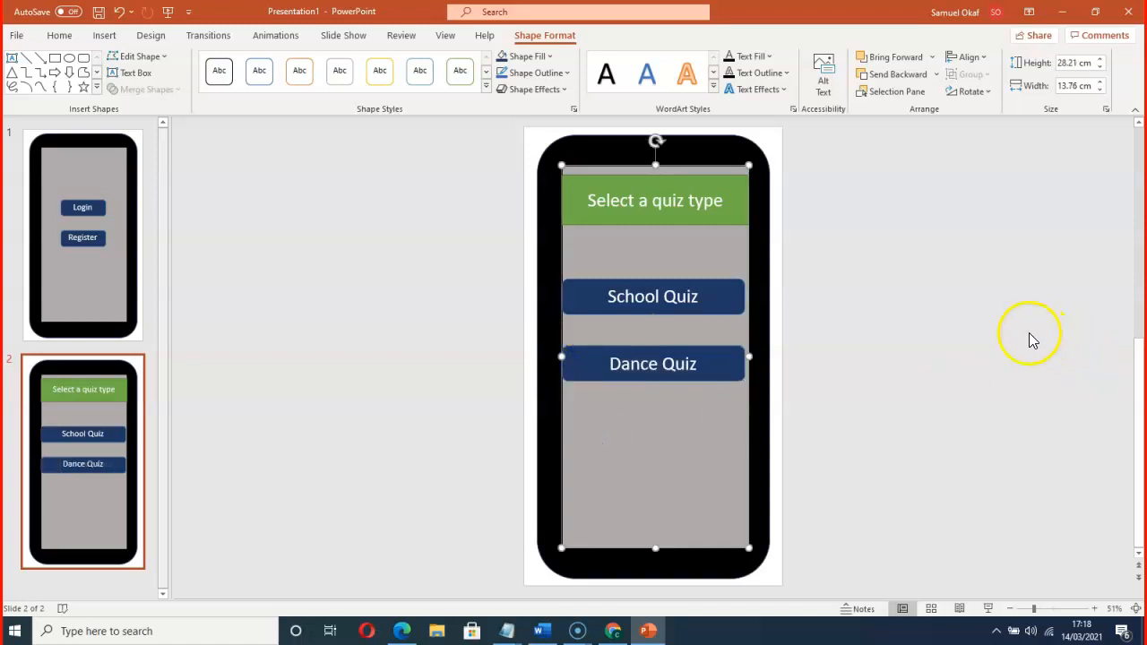
{"action": "left_click", "coordinate": [1001, 328]}
{"action": "left_click", "coordinate": [723, 301]}
{"action": "left_click_drag", "start_coordinate": [743, 297], "coordinate": [749, 296]}
{"action": "left_click", "coordinate": [901, 348]}
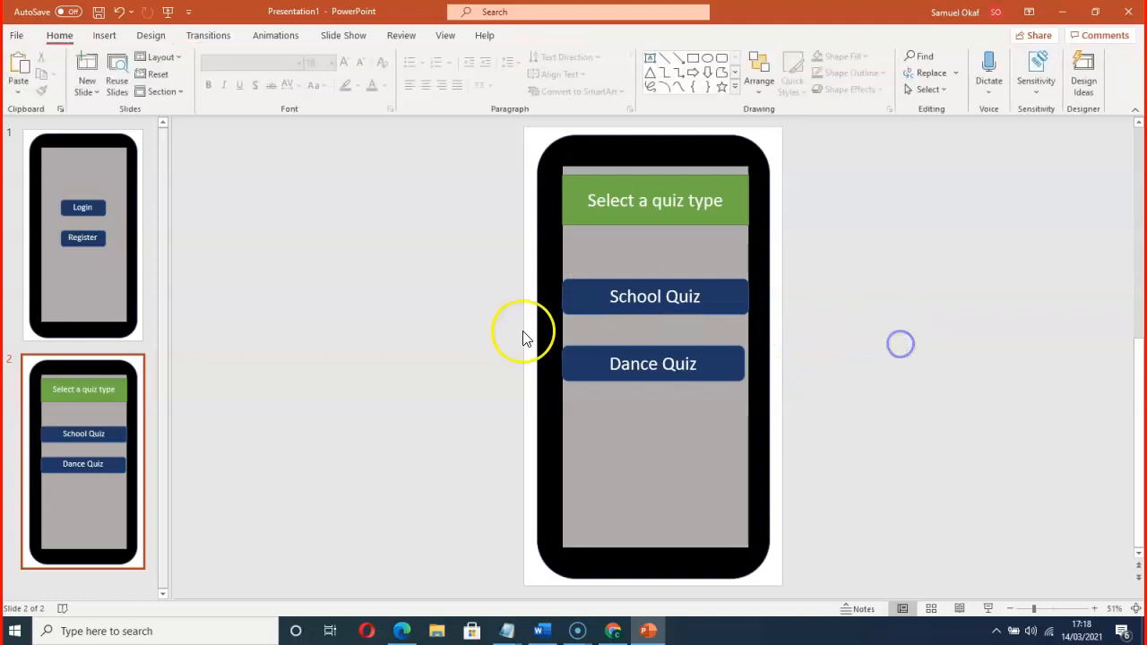
{"action": "left_click", "coordinate": [683, 365]}
{"action": "left_click_drag", "start_coordinate": [745, 362], "coordinate": [749, 362]}
{"action": "left_click", "coordinate": [874, 352]}
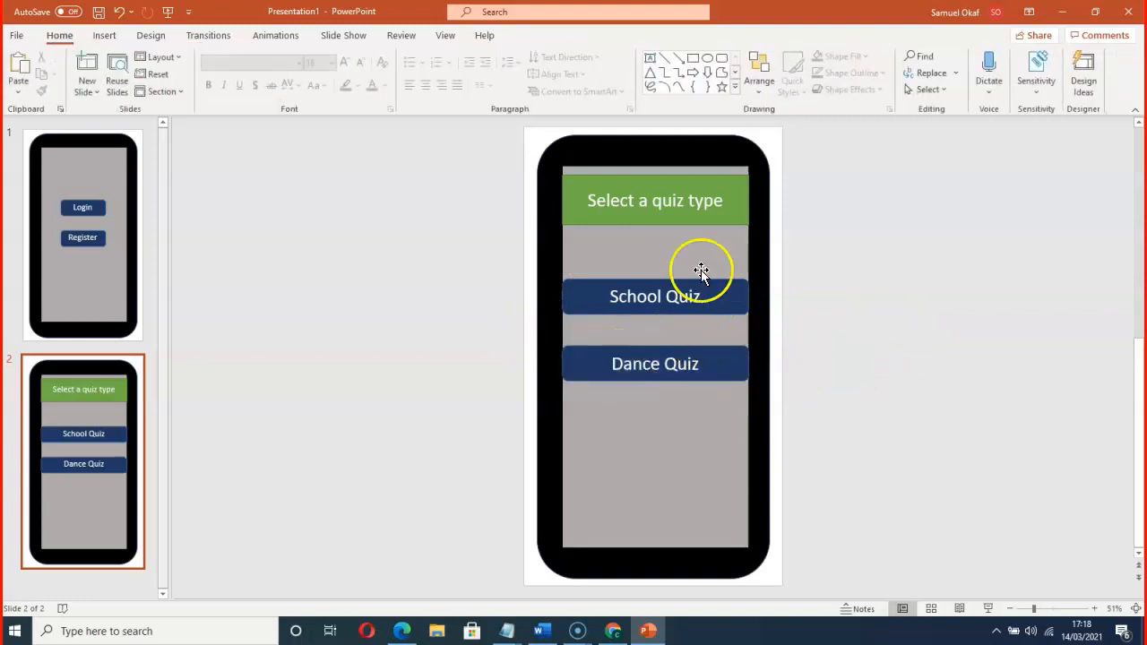
Move the green header up so it sits flush with the top edge of the gray screen
{"action": "left_click", "coordinate": [664, 172]}
{"action": "left_click", "coordinate": [658, 181]}
{"action": "left_click_drag", "start_coordinate": [657, 182], "coordinate": [655, 177]}
{"action": "left_click", "coordinate": [946, 244]}
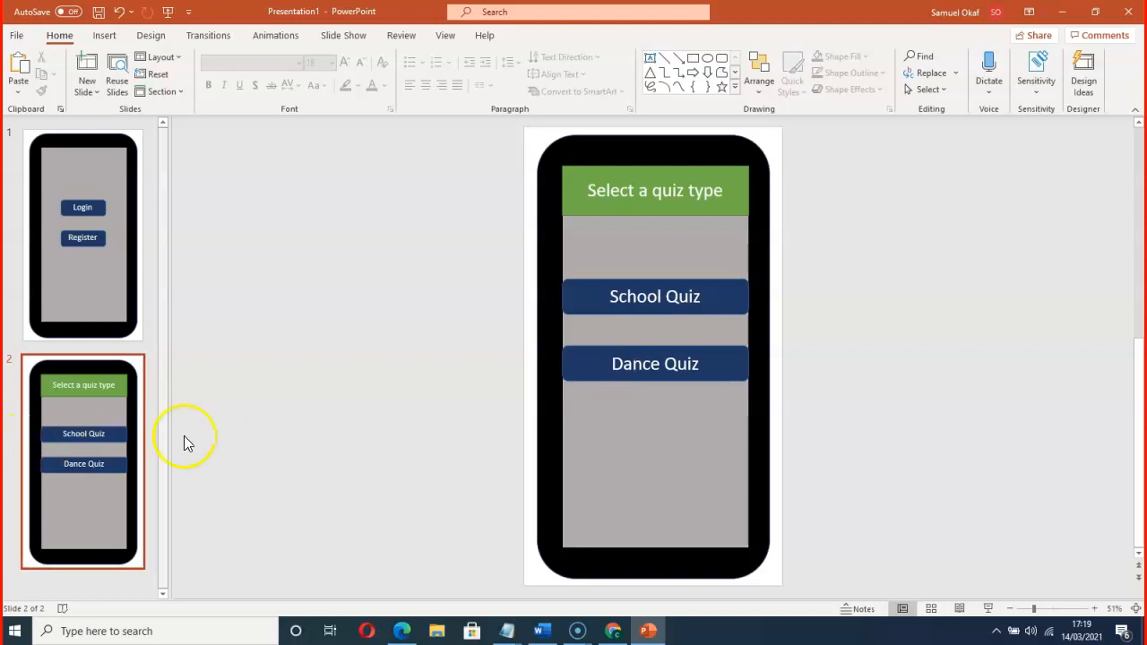
Duplicate slide 2 with the quiz type selection screen
{"action": "left_click", "coordinate": [77, 421]}
{"action": "right_click", "coordinate": [76, 419]}
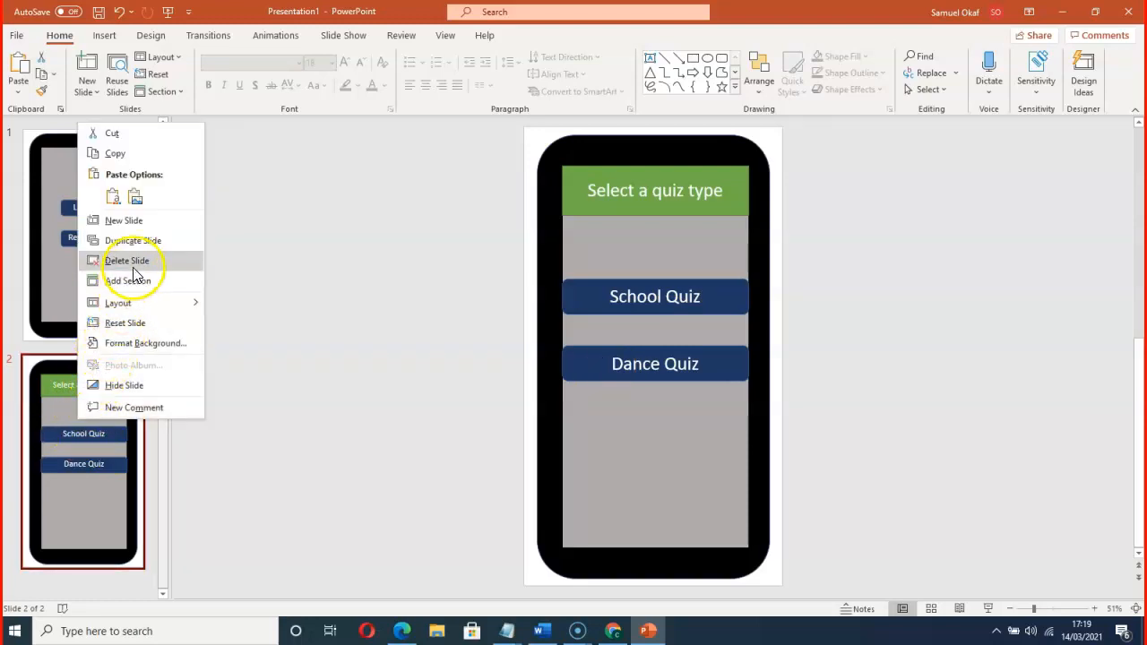
{"action": "left_click", "coordinate": [133, 241]}
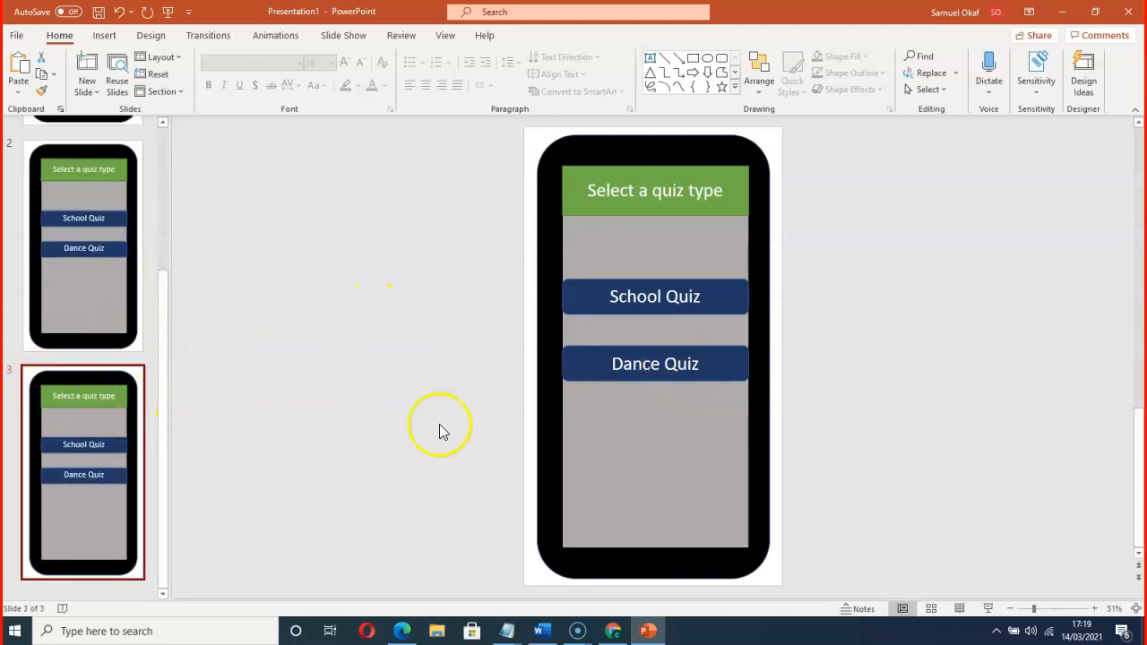
Replace the green header text on slide 3 with "Question: 1/2"
{"action": "left_click", "coordinate": [73, 416]}
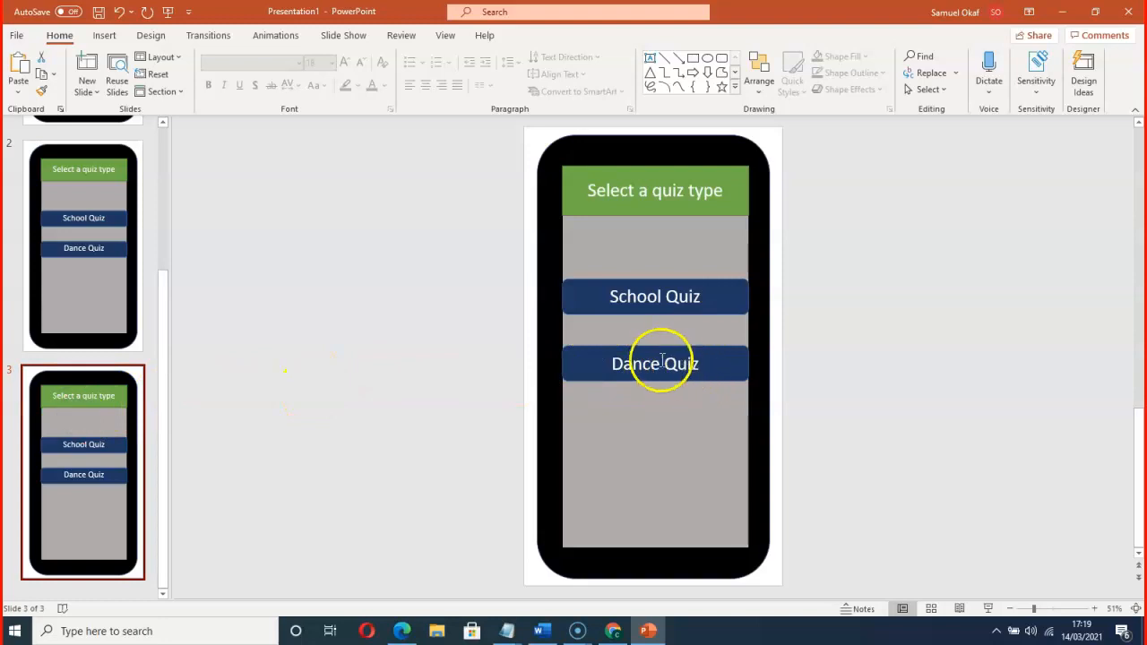
{"action": "left_click", "coordinate": [637, 296]}
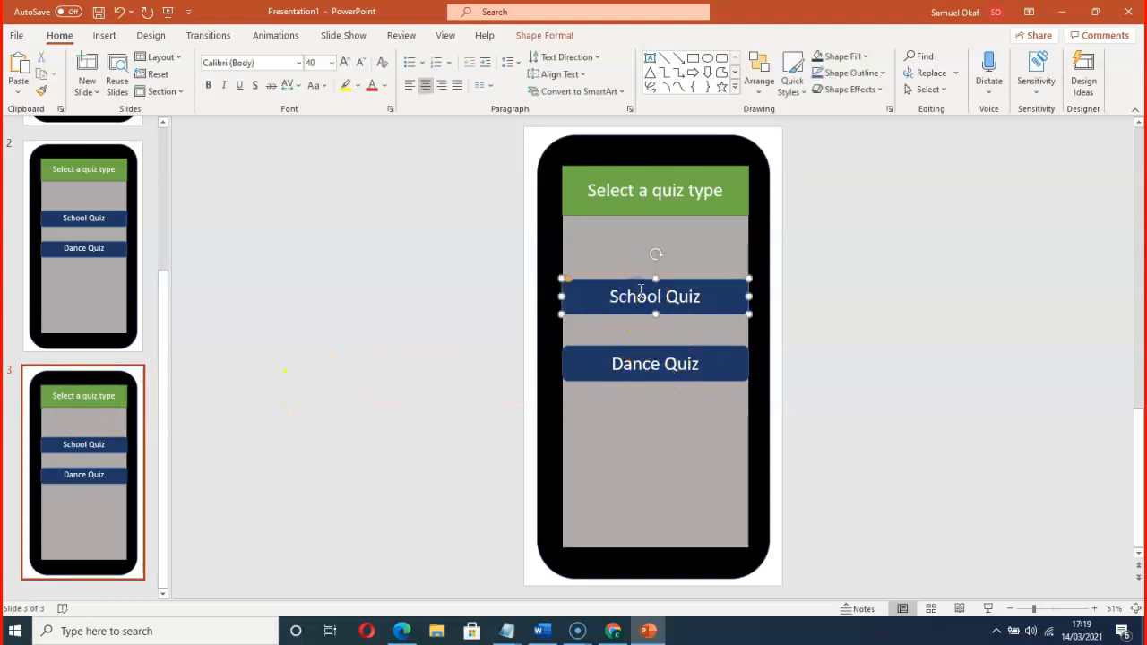
{"action": "left_click", "coordinate": [716, 192]}
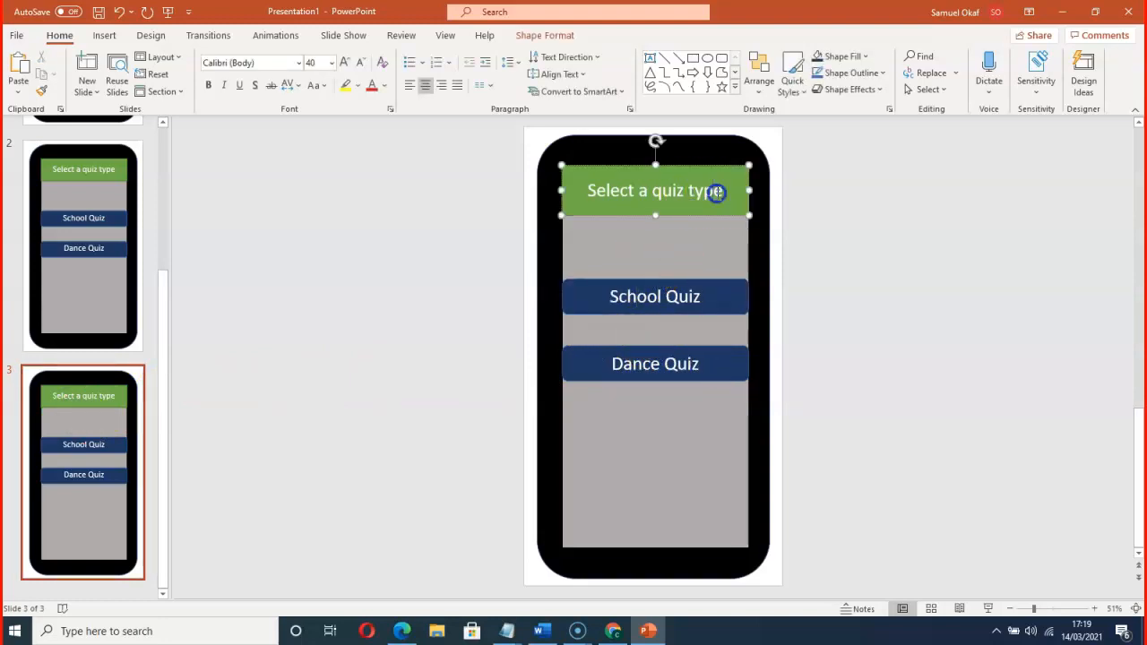
{"action": "left_click_drag", "start_coordinate": [724, 191], "coordinate": [601, 188]}
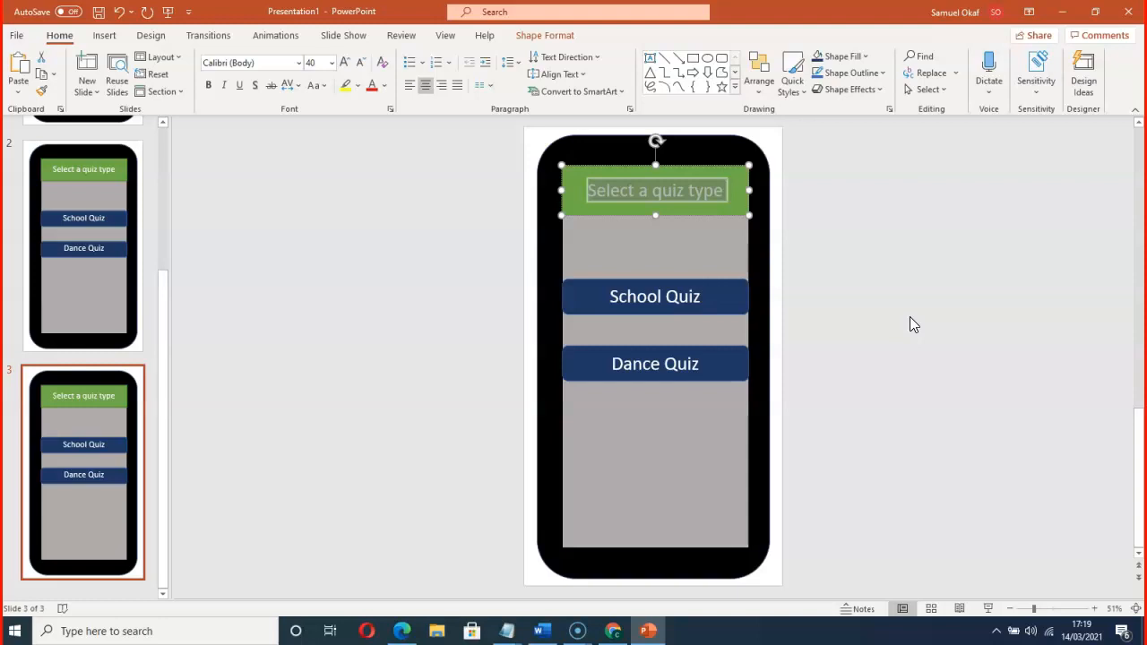
{"action": "key", "text": "BackSpace"}
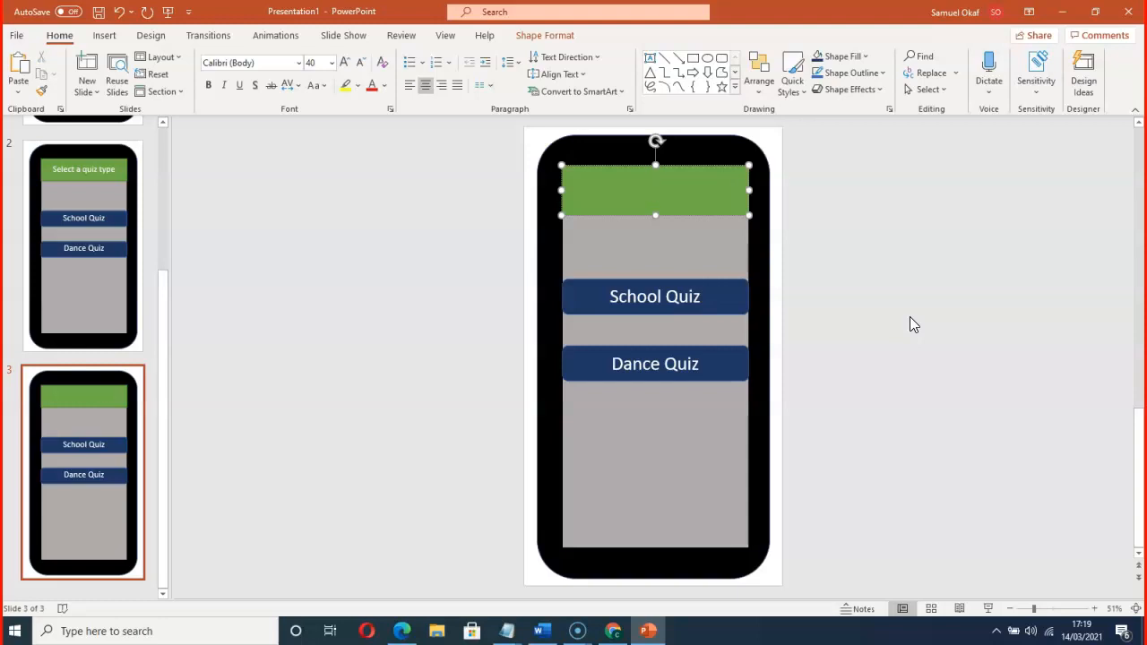
{"action": "type", "text": "Question"}
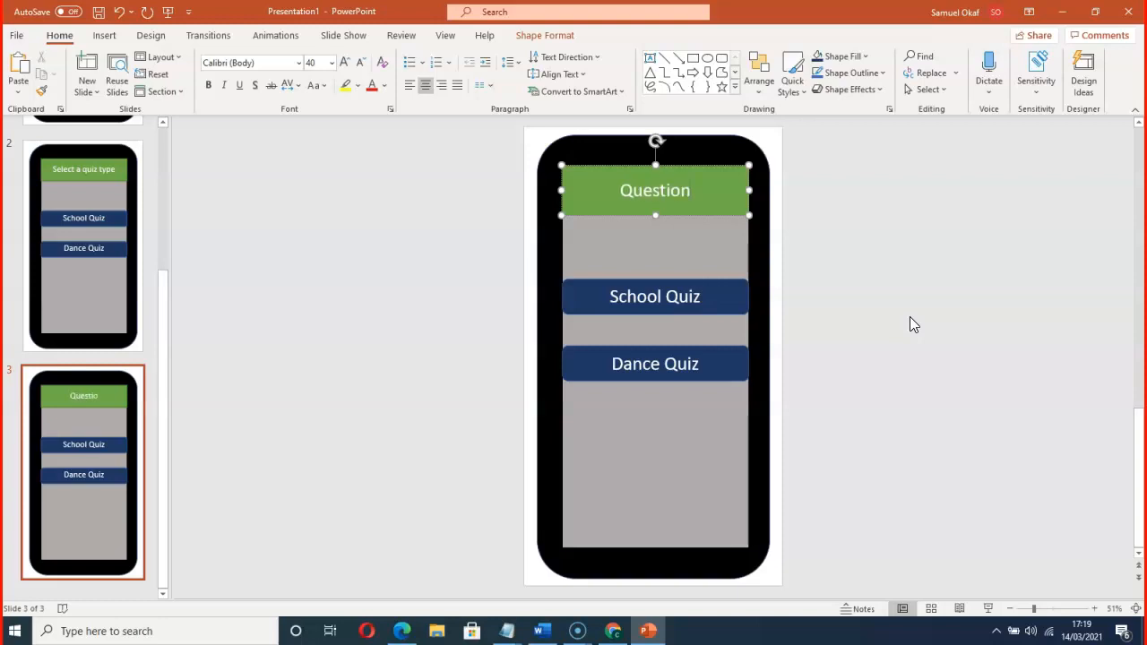
{"action": "type", "text": ": 1/2"}
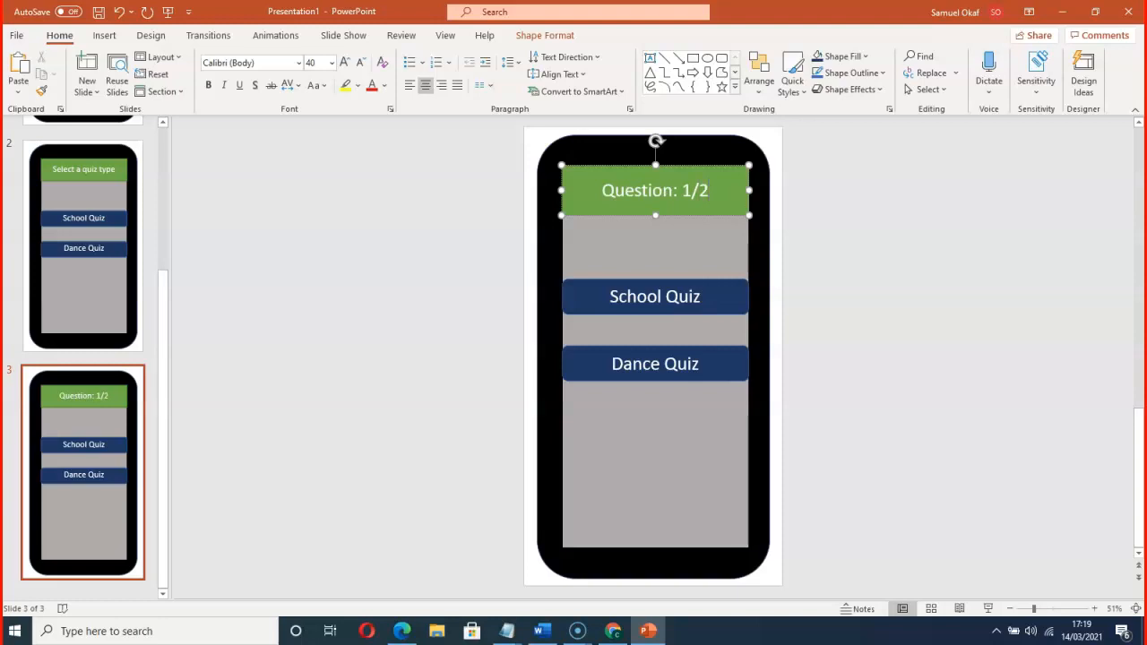
Move the School Quiz button on slide 3 up close to the green header and relabel it "Question 1?"
{"action": "left_click", "coordinate": [645, 294]}
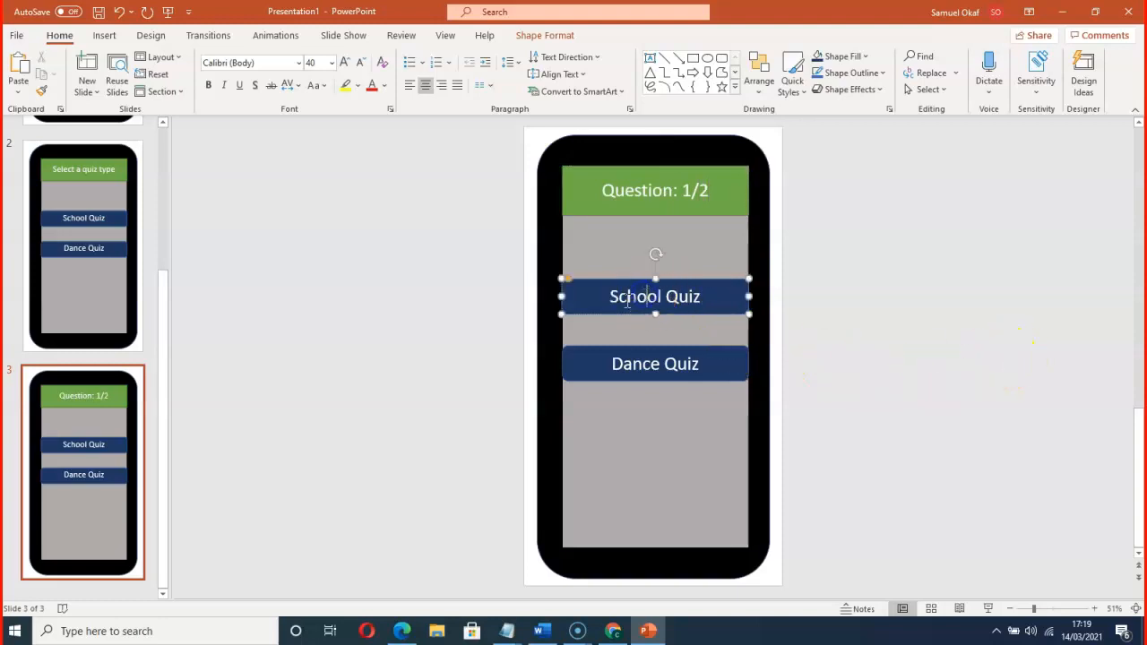
{"action": "left_click_drag", "start_coordinate": [607, 292], "coordinate": [610, 252]}
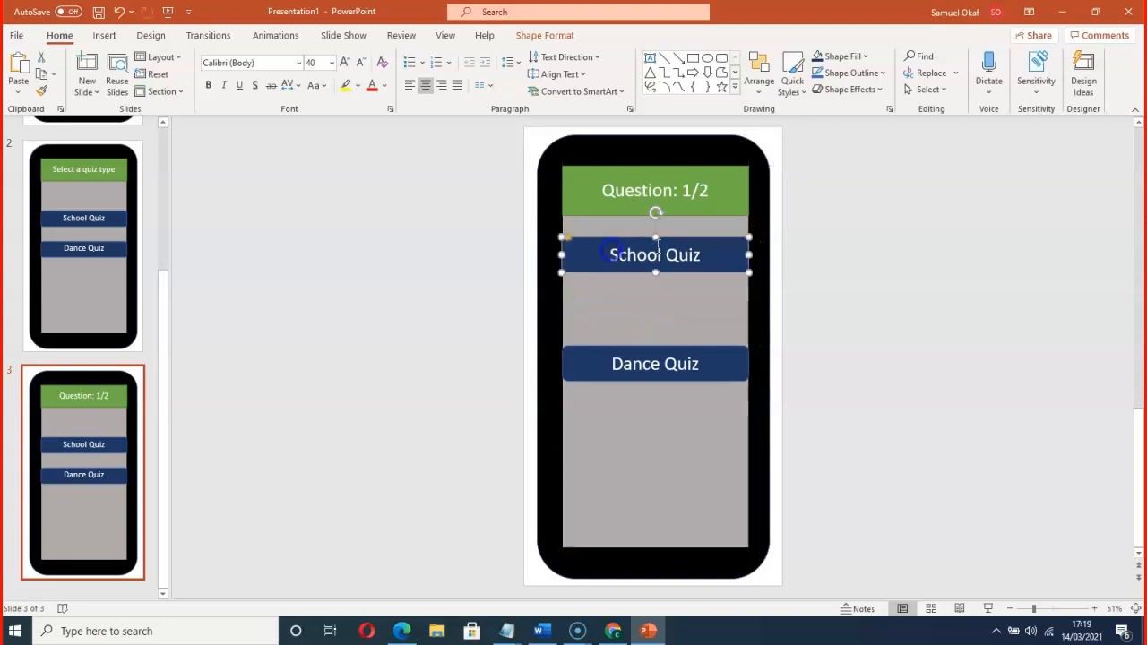
{"action": "key", "text": "BackSpace"}
{"action": "key", "text": "BackSpace"}
{"action": "key", "text": "BackSpace"}
{"action": "key", "text": "BackSpace"}
{"action": "key", "text": "BackSpace"}
{"action": "key", "text": "BackSpace"}
{"action": "key", "text": "BackSpace"}
{"action": "key", "text": "BackSpace"}
{"action": "key", "text": "BackSpace"}
{"action": "key", "text": "BackSpace"}
{"action": "key", "text": "BackSpace"}
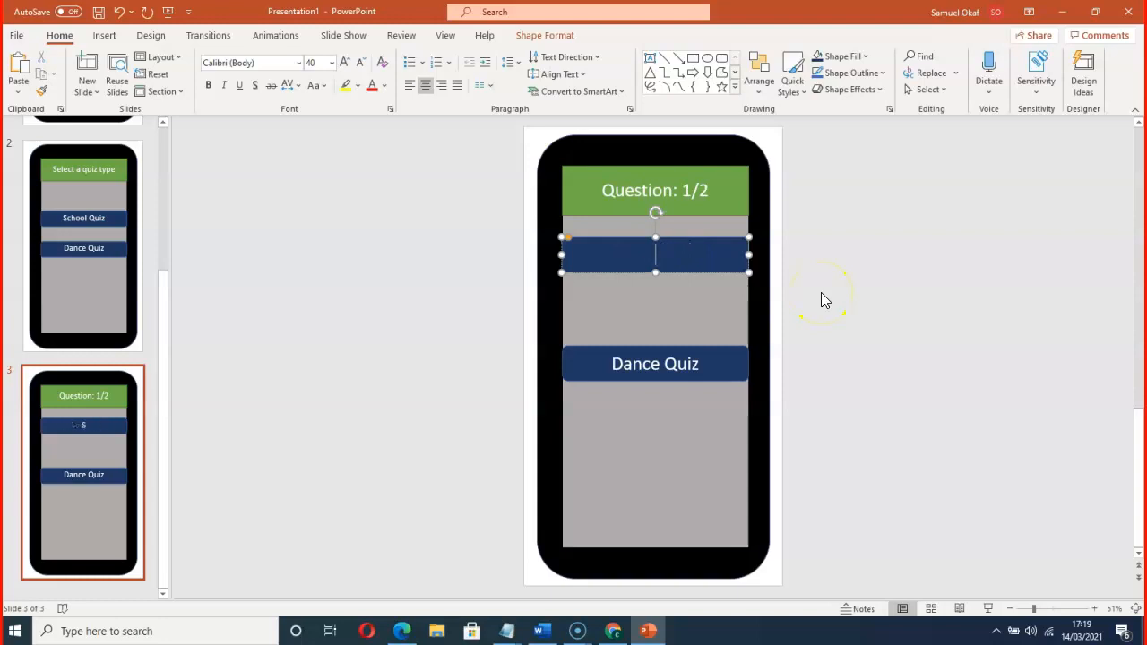
{"action": "type", "text": "Question 1?"}
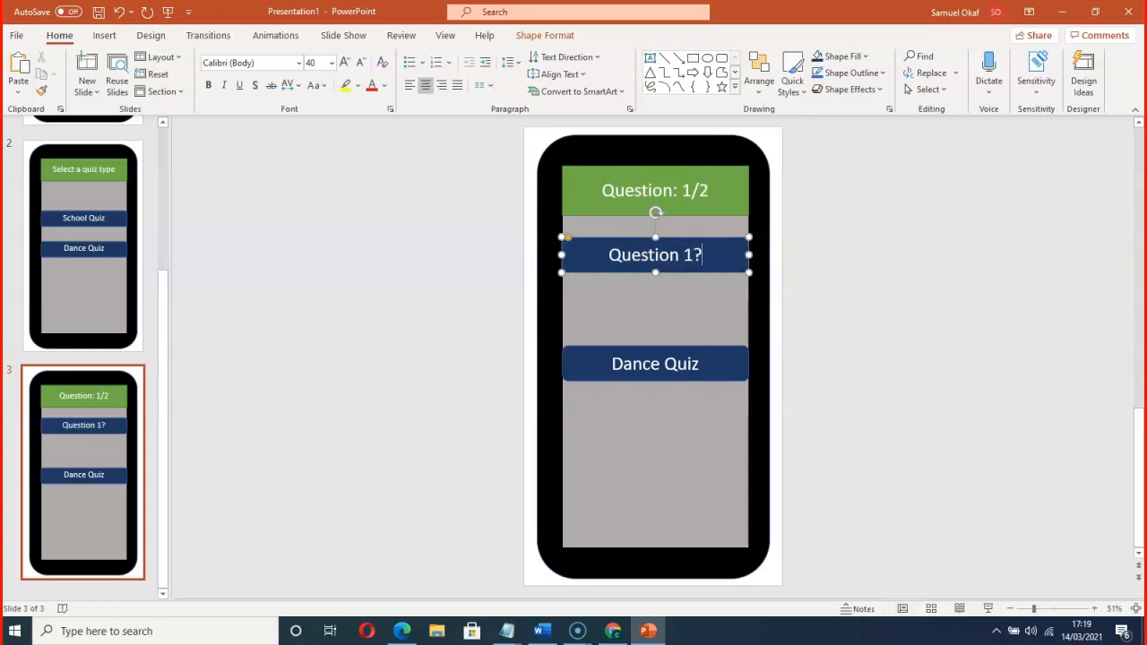
Move the Dance Quiz button up below the Question 1? button and paste a copy of it using the destination theme
{"action": "left_click", "coordinate": [659, 366]}
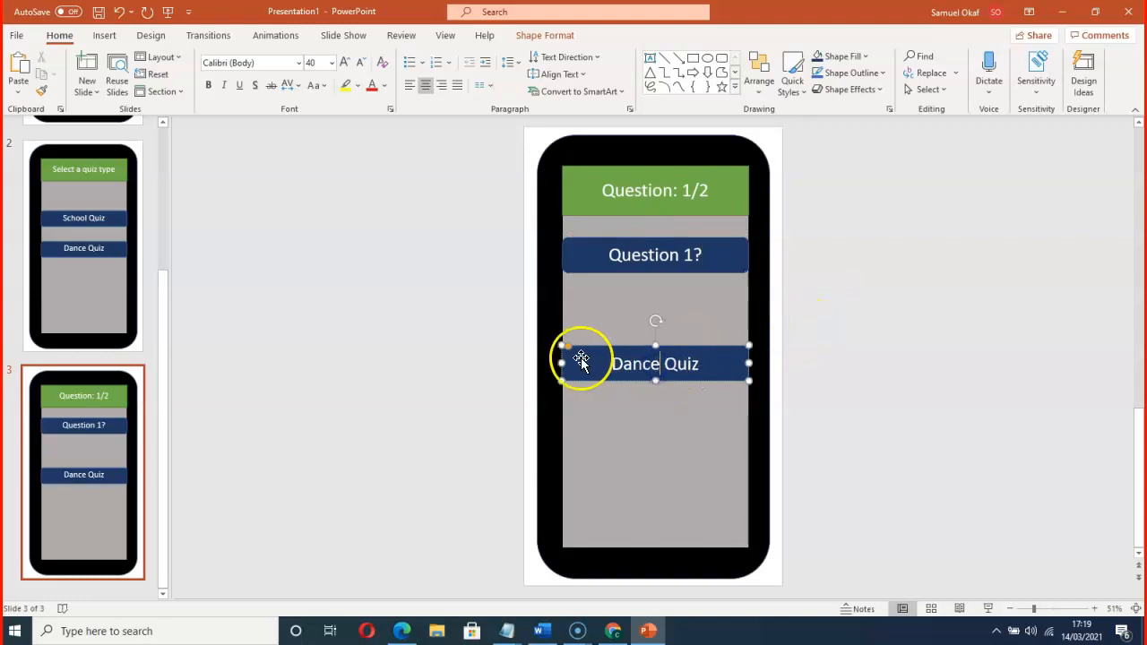
{"action": "left_click_drag", "start_coordinate": [609, 362], "coordinate": [609, 319]}
{"action": "right_click", "coordinate": [608, 321]}
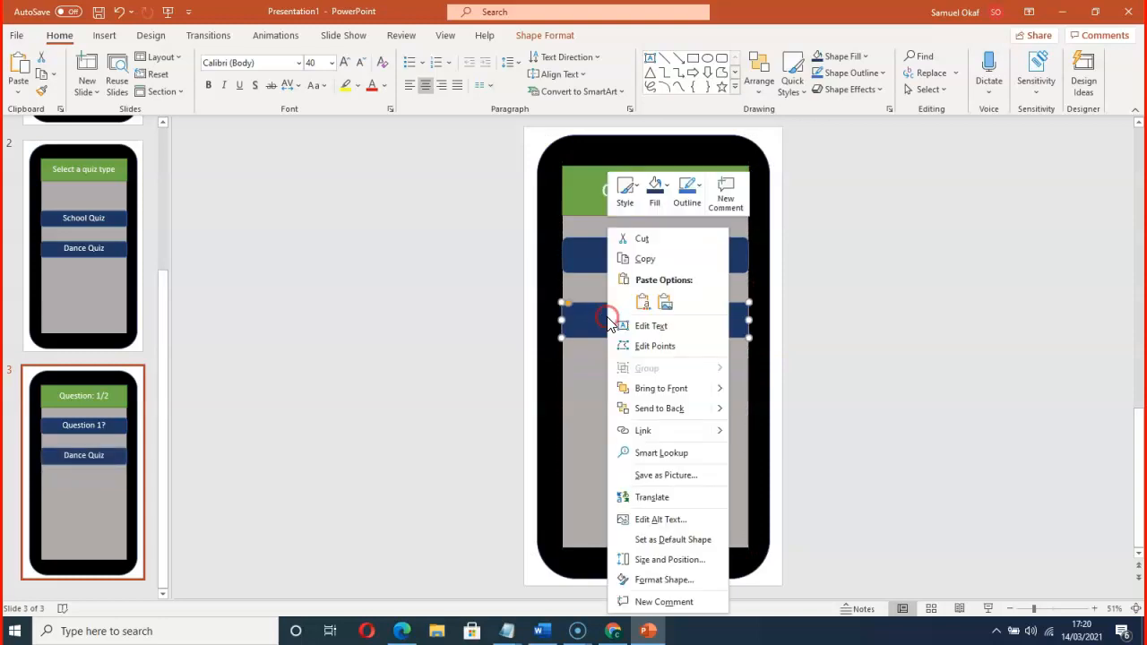
{"action": "left_click", "coordinate": [652, 259]}
{"action": "left_click", "coordinate": [594, 384]}
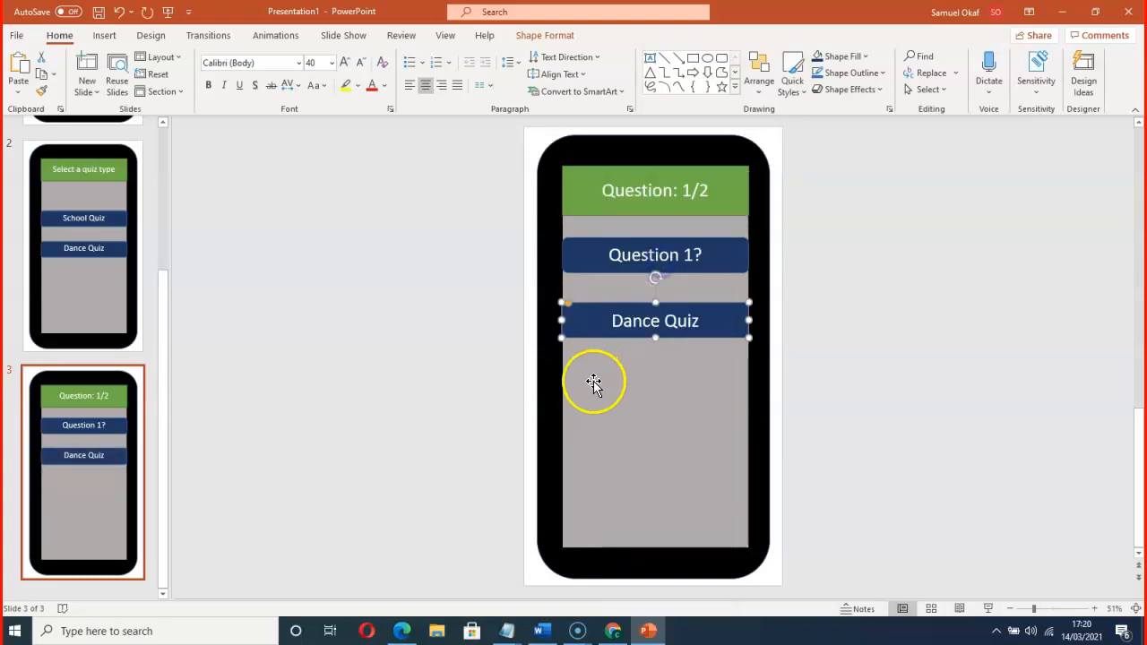
{"action": "right_click", "coordinate": [613, 387]}
{"action": "left_click", "coordinate": [650, 302]}
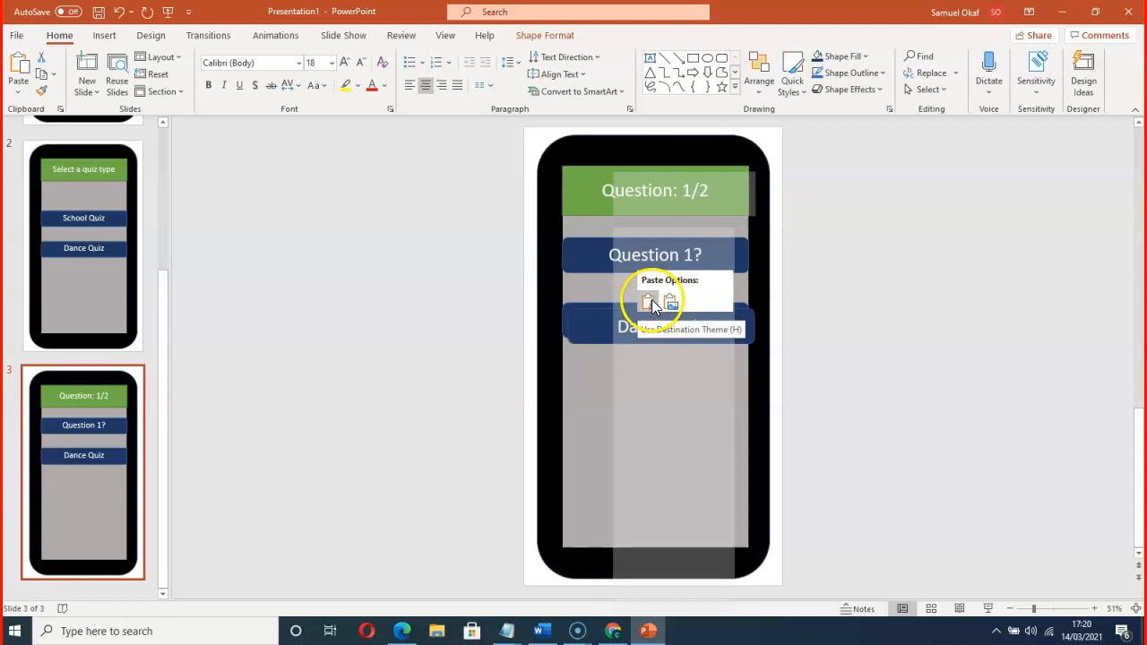
Paste a second copy of the Dance Quiz button and stack both copies directly beneath the original
{"action": "left_click", "coordinate": [611, 393]}
{"action": "right_click", "coordinate": [611, 392]}
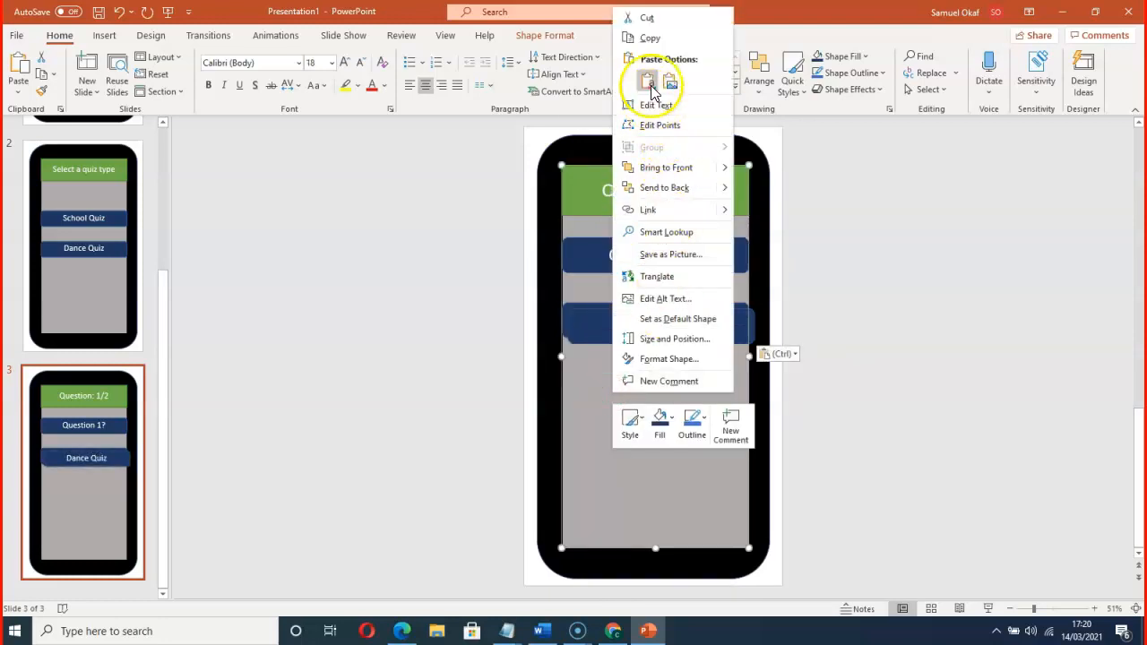
{"action": "left_click", "coordinate": [592, 463]}
{"action": "right_click", "coordinate": [609, 391]}
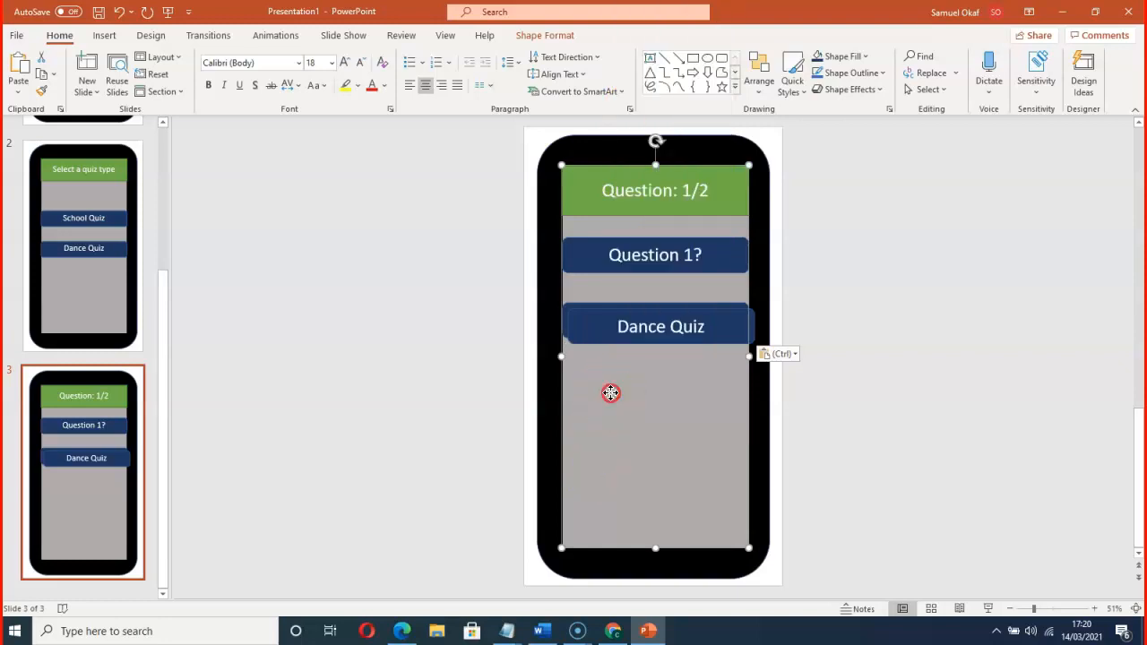
{"action": "left_click", "coordinate": [645, 81]}
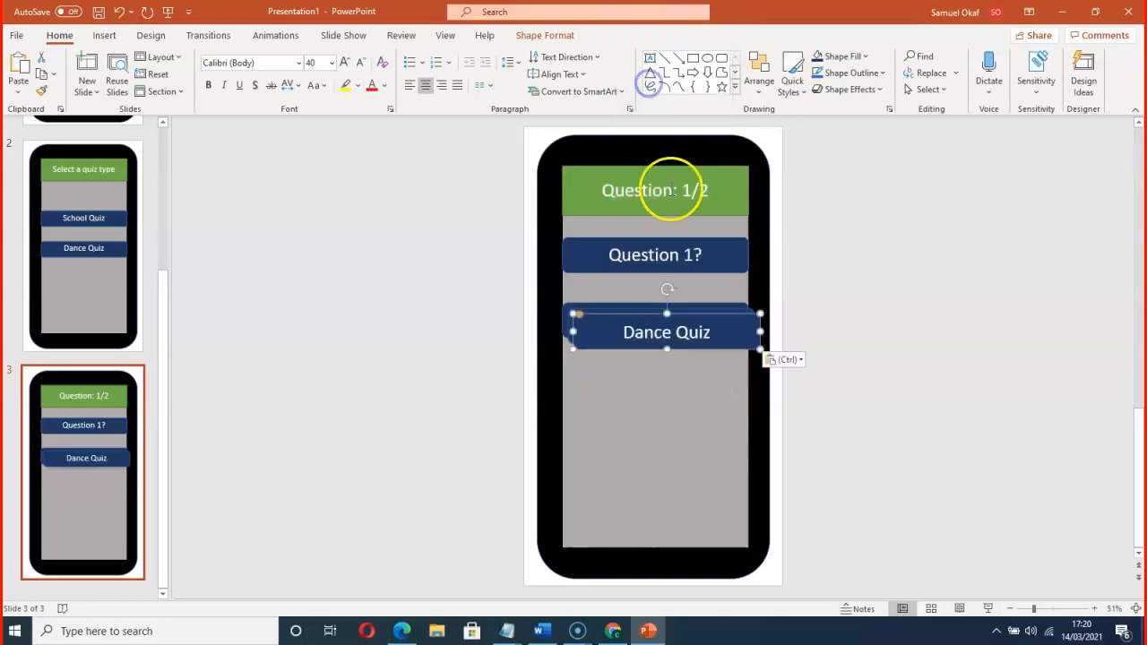
{"action": "mouse_move", "coordinate": [610, 334]}
{"action": "left_mouse_down"}
{"action": "mouse_move", "coordinate": [601, 393]}
{"action": "mouse_move", "coordinate": [606, 323]}
{"action": "mouse_move", "coordinate": [607, 353]}
{"action": "left_mouse_up"}
Relabel the uppermost of the three stacked Dance Quiz buttons "Option 1"
{"action": "left_click", "coordinate": [589, 320]}
{"action": "left_click", "coordinate": [631, 318]}
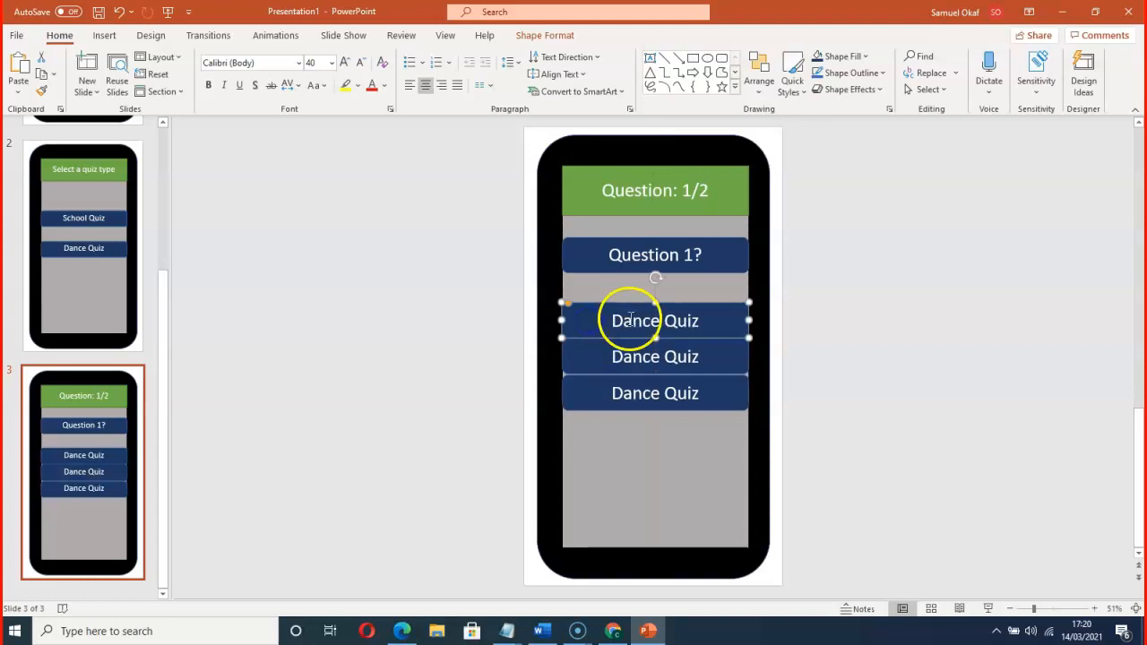
{"action": "left_click_drag", "start_coordinate": [612, 321], "coordinate": [694, 326]}
{"action": "type", "text": "Option 1"}
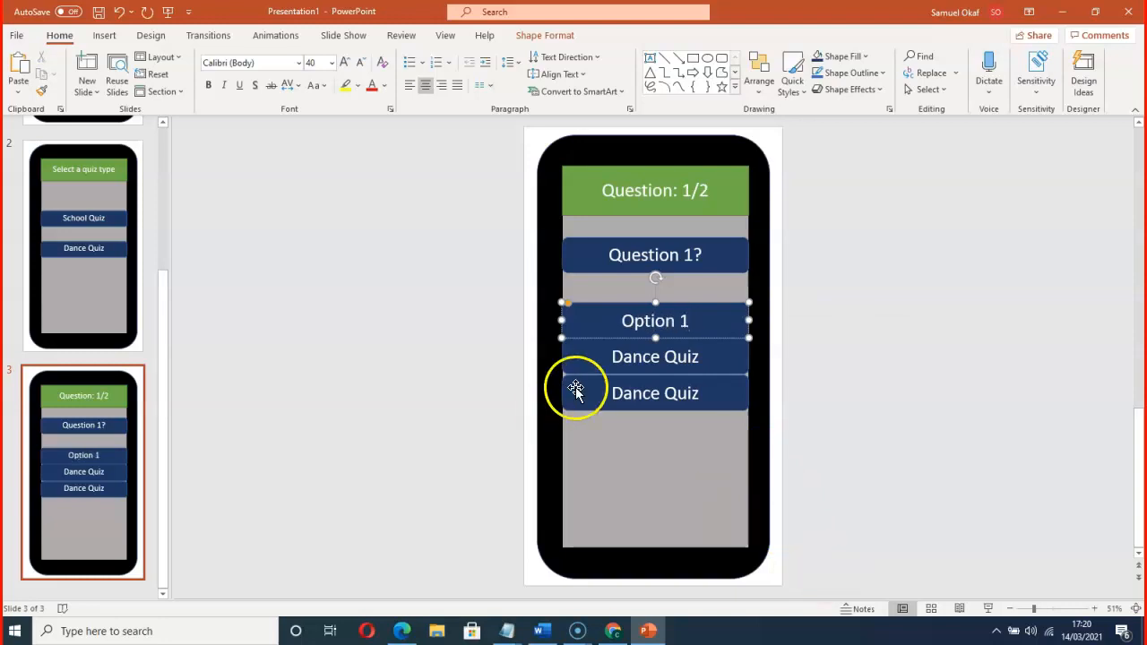
Relabel the two remaining Dance Quiz buttons "Option 2" and "Option 3" from top to bottom
{"action": "left_click", "coordinate": [615, 359]}
{"action": "left_click_drag", "start_coordinate": [630, 359], "coordinate": [699, 360]}
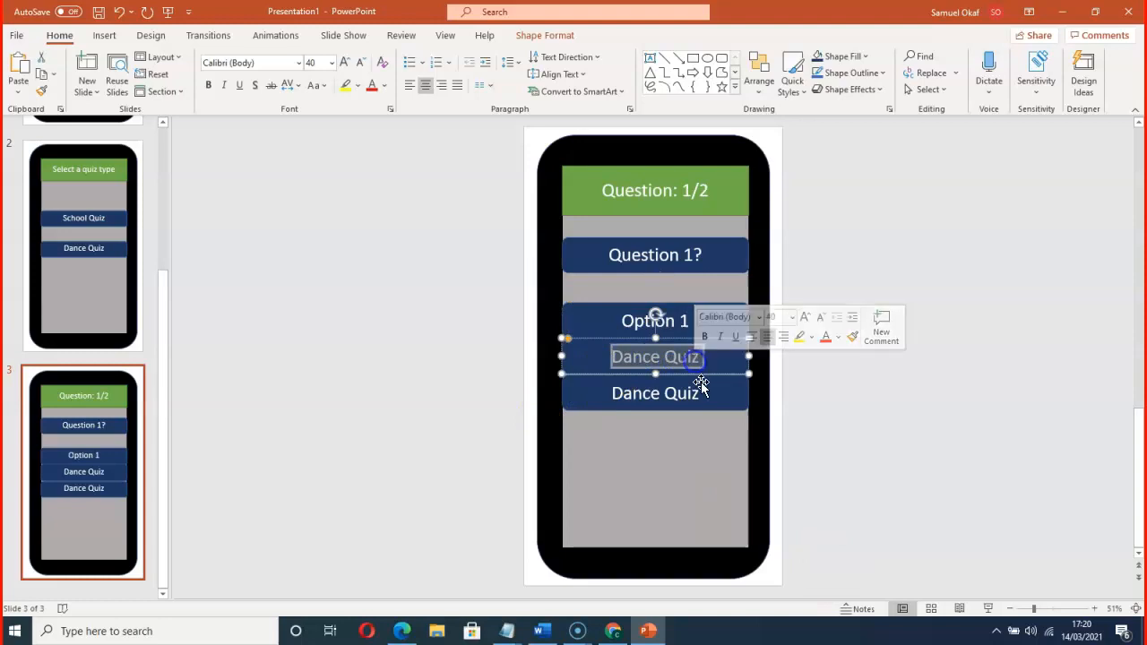
{"action": "type", "text": "on 2"}
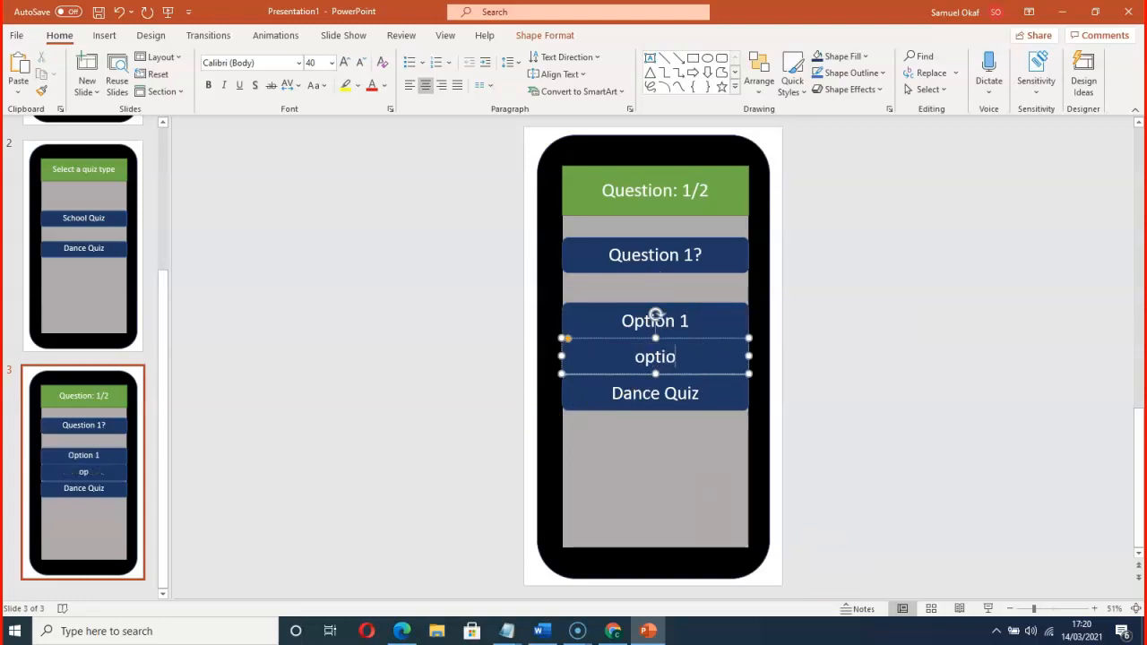
{"action": "left_click", "coordinate": [620, 389]}
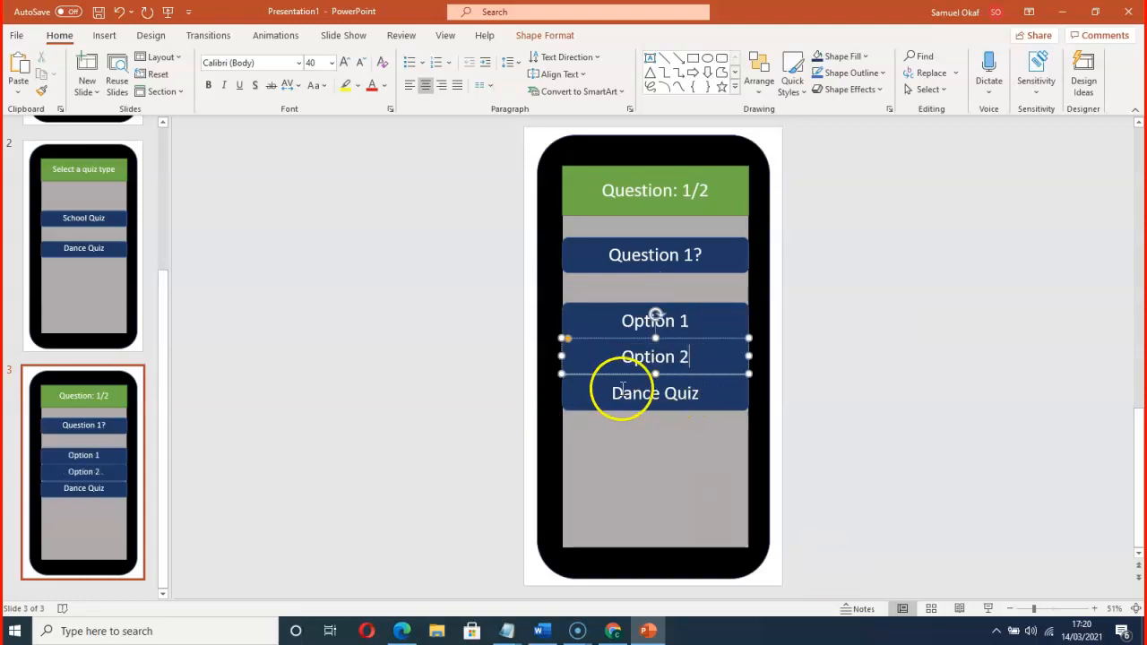
{"action": "left_click_drag", "start_coordinate": [620, 396], "coordinate": [703, 397]}
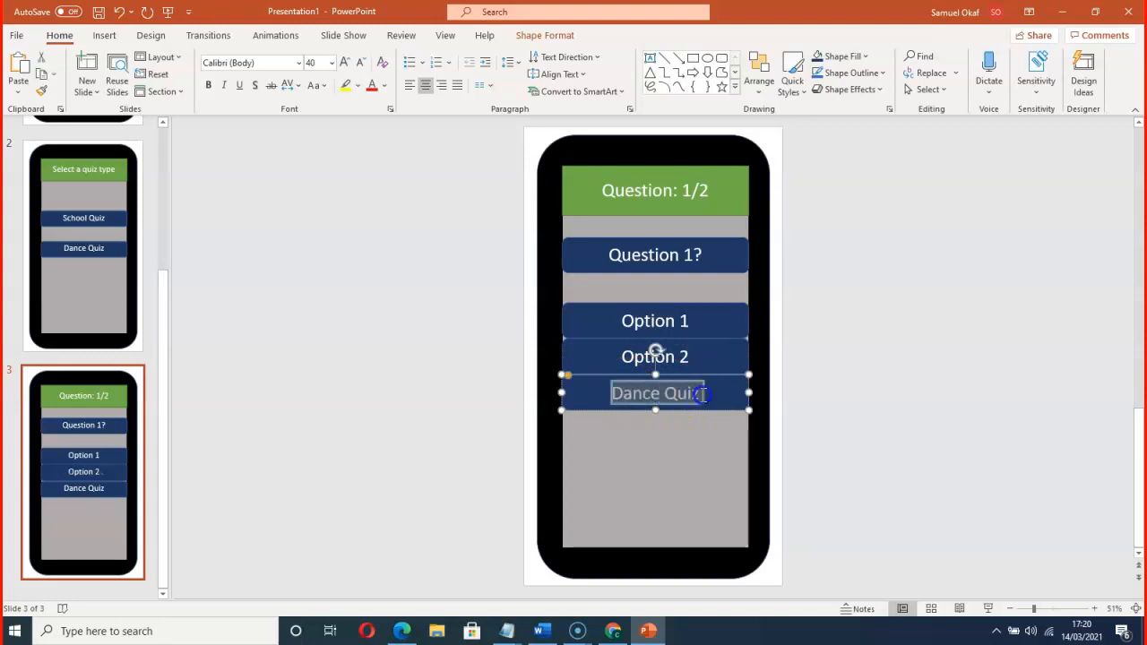
{"action": "type", "text": "o"}
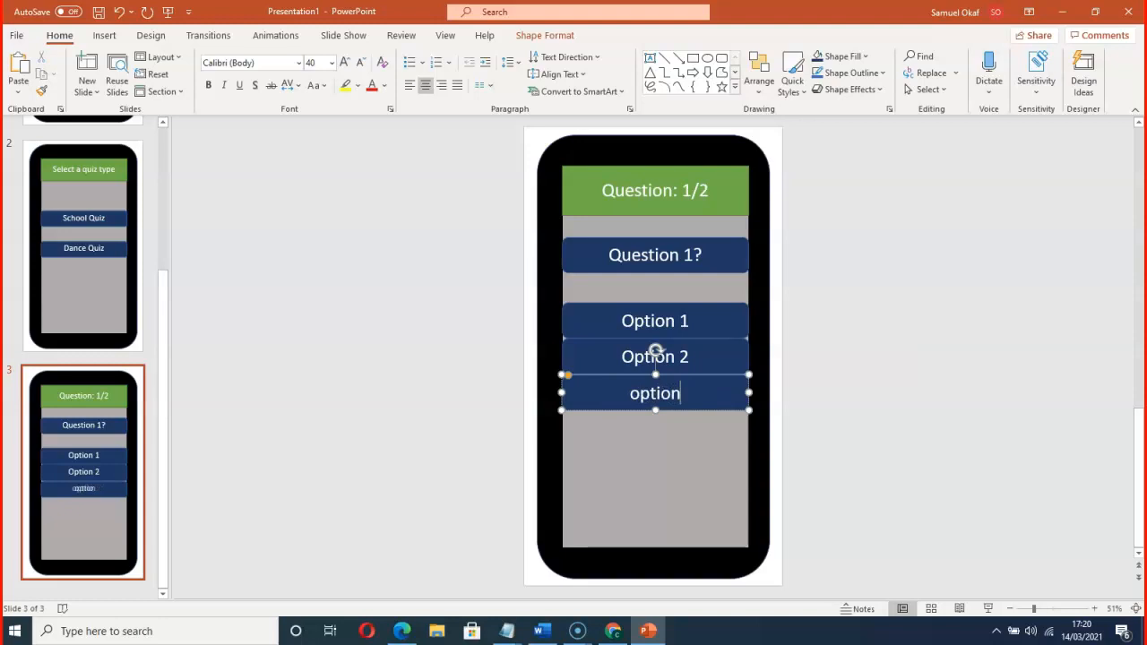
{"action": "type", "text": "ption 3"}
{"action": "left_click", "coordinate": [695, 442]}
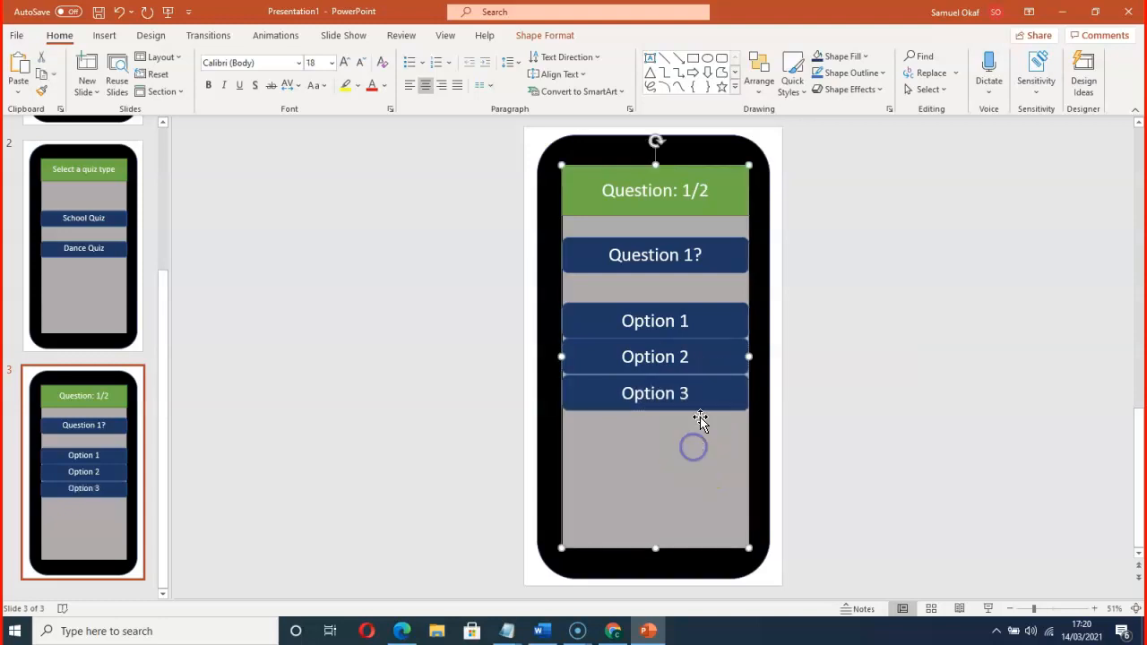
Fill the Option 1 button with white and set its label text to Black, Text 1
{"action": "left_click", "coordinate": [612, 327]}
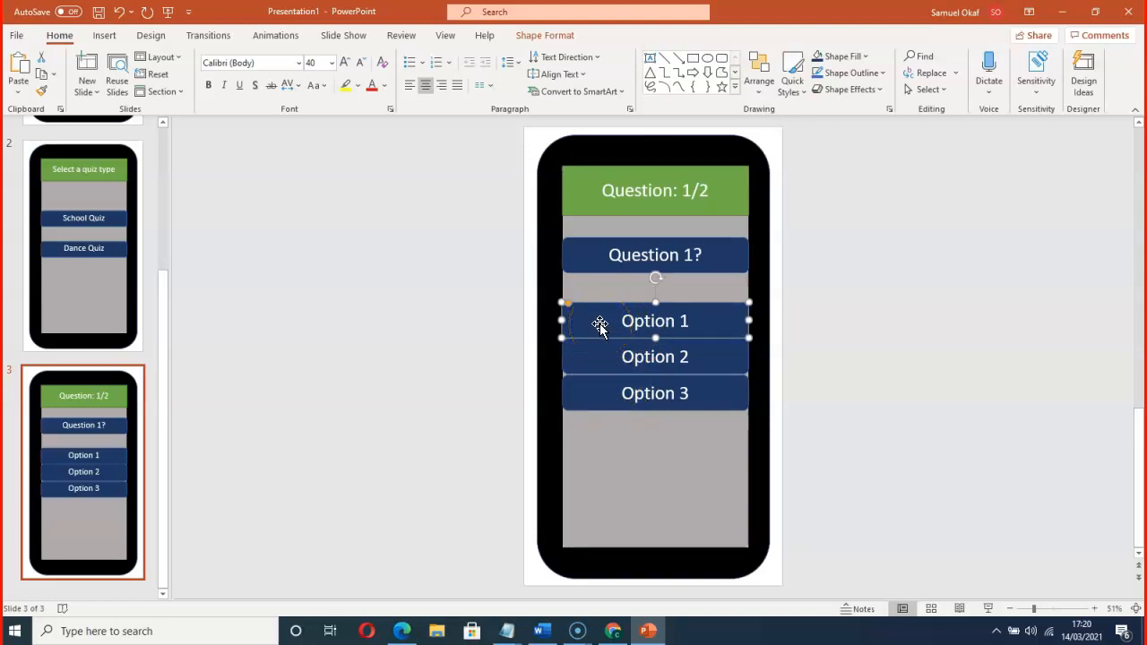
{"action": "right_click", "coordinate": [600, 323]}
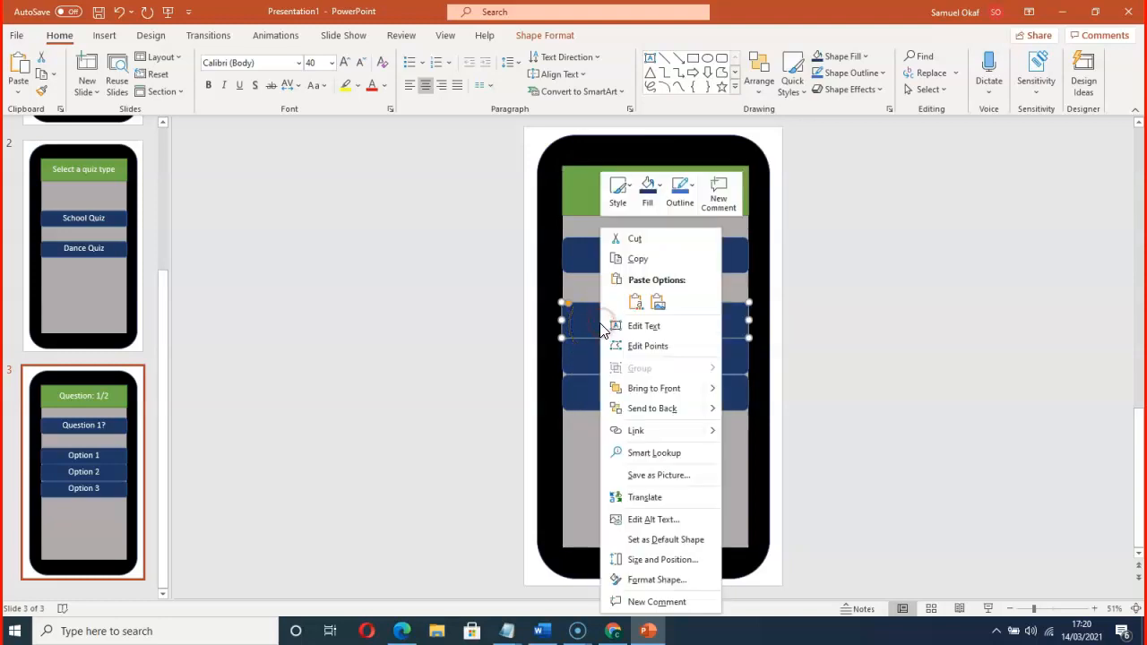
{"action": "left_click", "coordinate": [660, 184]}
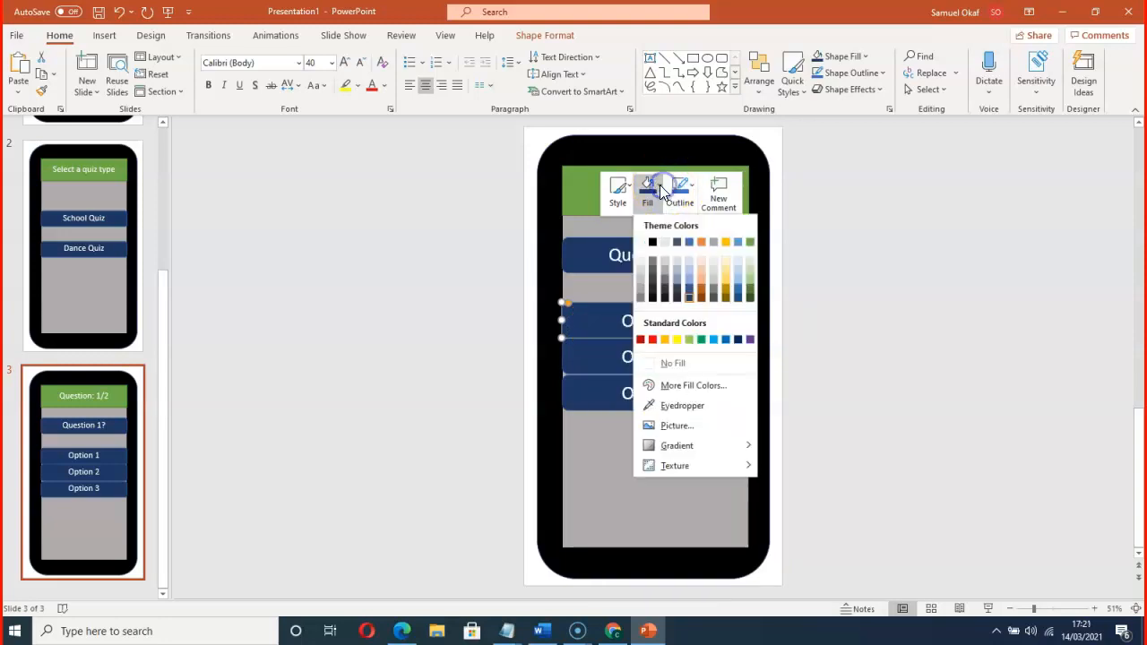
{"action": "left_click", "coordinate": [642, 244]}
{"action": "left_click_drag", "start_coordinate": [622, 321], "coordinate": [711, 323]}
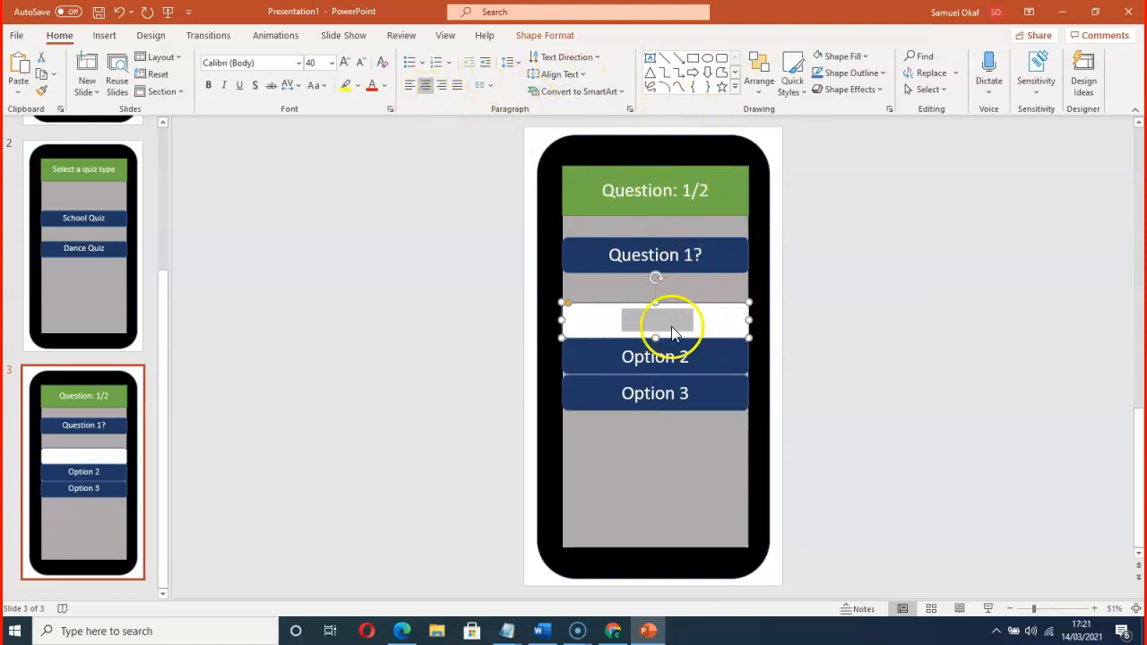
{"action": "right_click", "coordinate": [659, 324]}
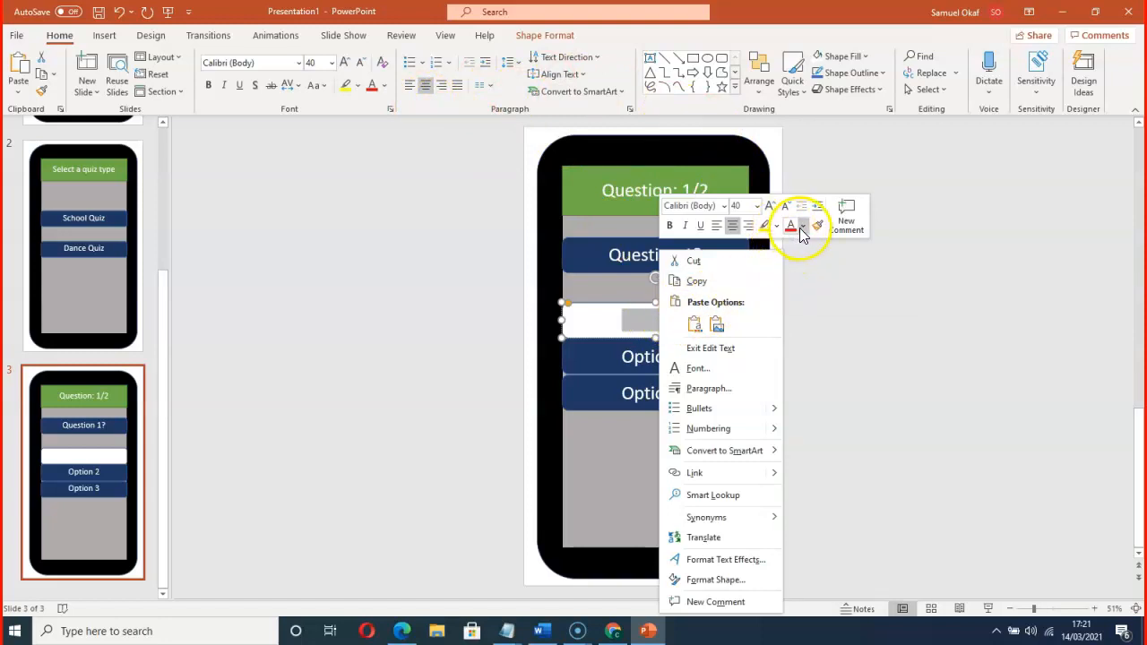
{"action": "left_click", "coordinate": [802, 225]}
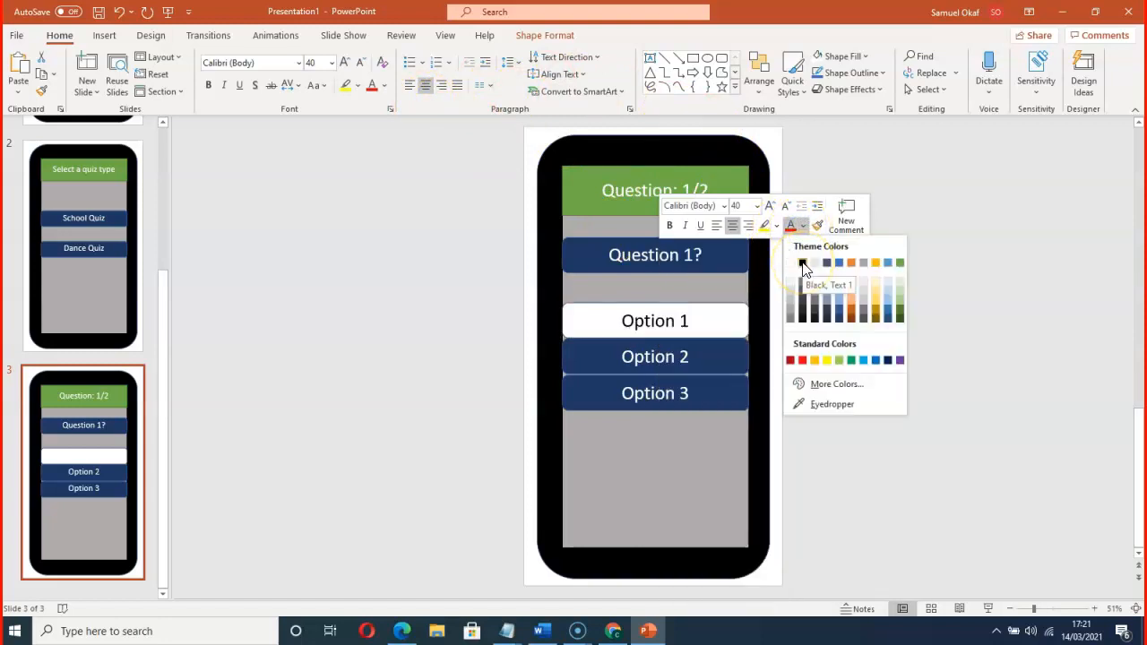
{"action": "left_click", "coordinate": [803, 264]}
Set the Option 2 button's label text to black
{"action": "left_click", "coordinate": [711, 359]}
{"action": "left_click", "coordinate": [666, 365]}
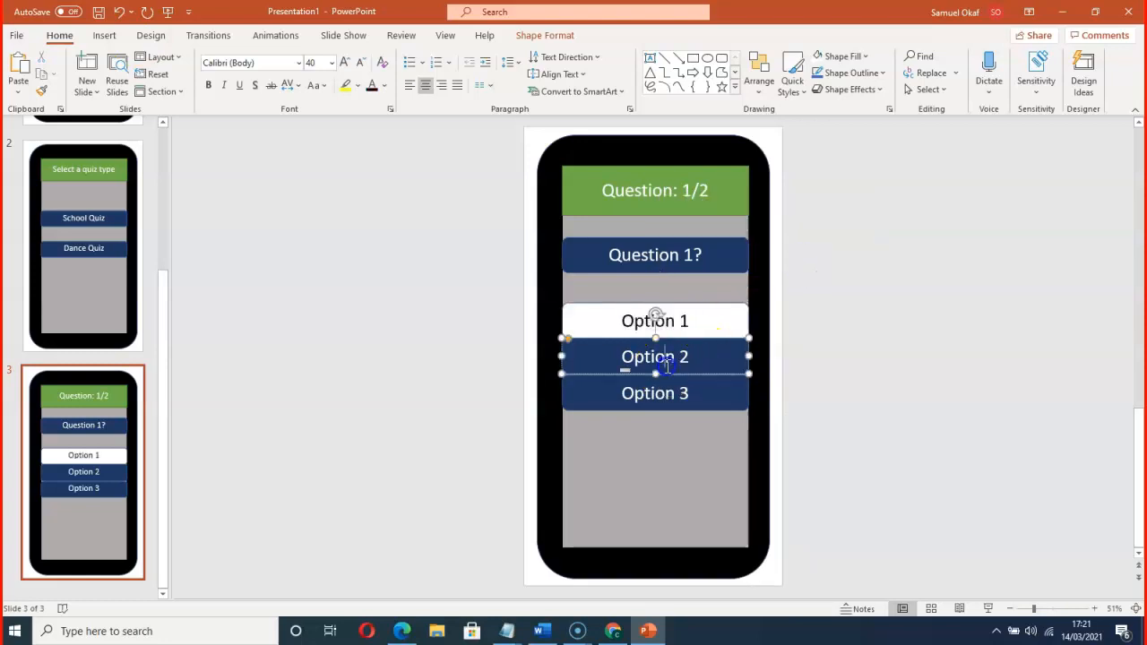
{"action": "left_click_drag", "start_coordinate": [622, 358], "coordinate": [683, 358]}
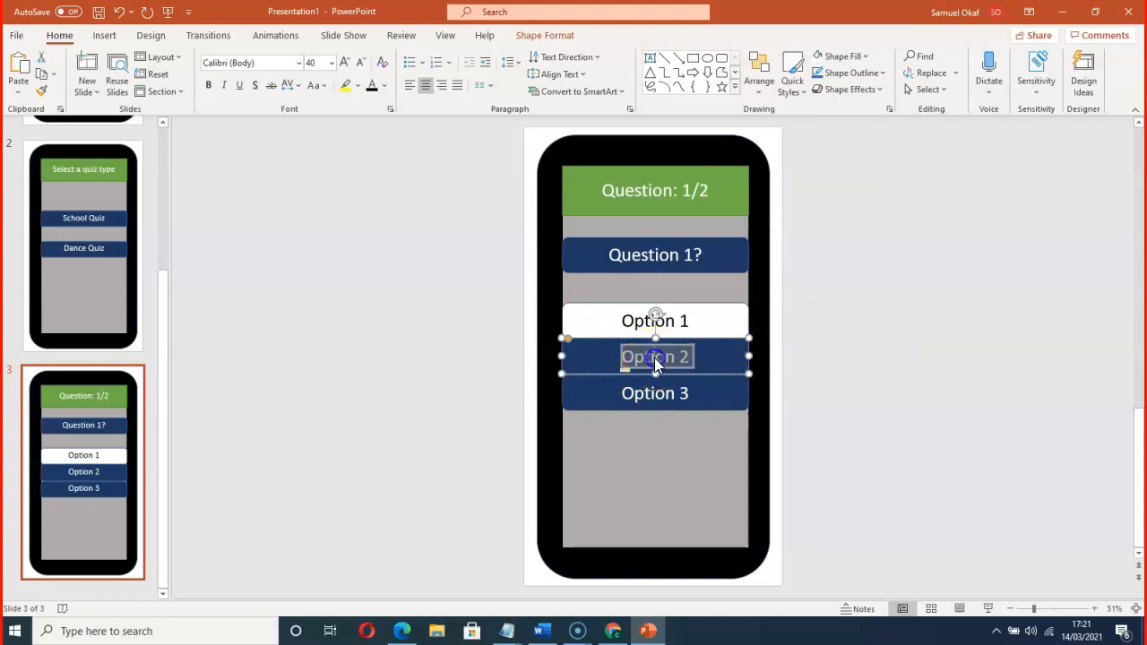
{"action": "left_click", "coordinate": [619, 357]}
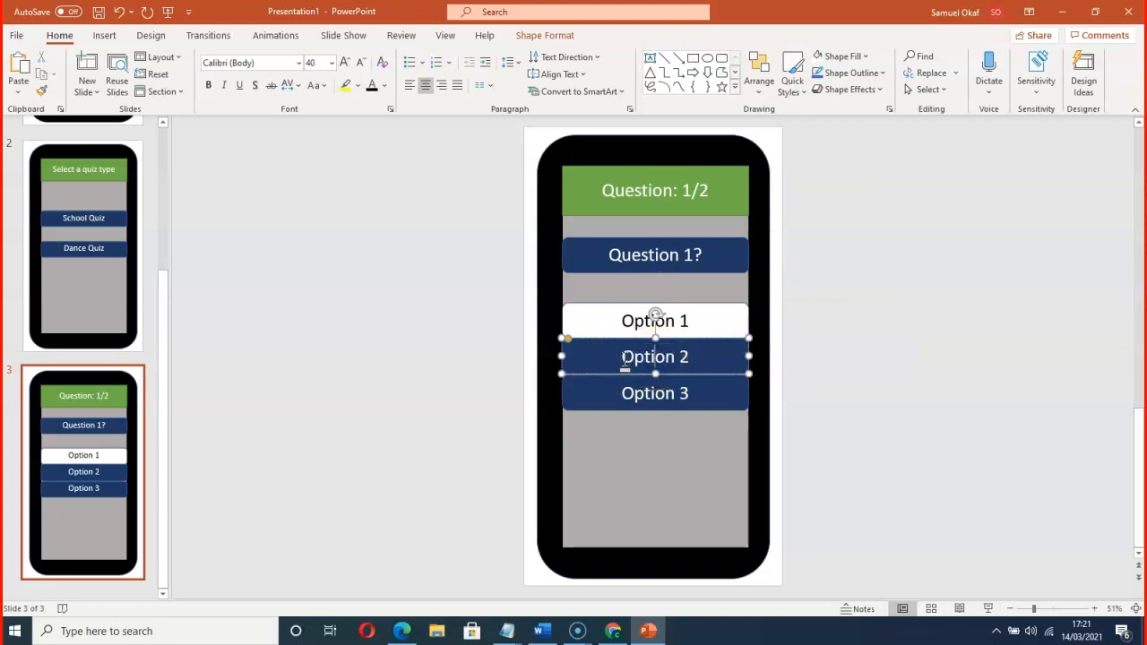
{"action": "left_click_drag", "start_coordinate": [624, 359], "coordinate": [688, 361]}
{"action": "left_click", "coordinate": [828, 336]}
{"action": "left_click", "coordinate": [830, 373]}
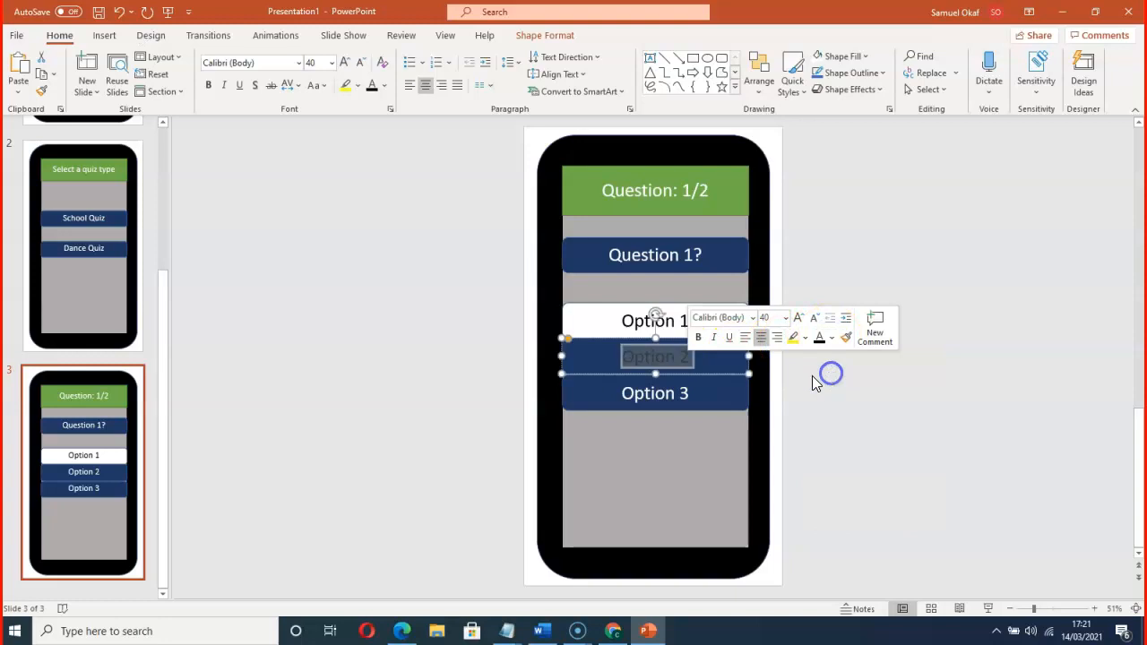
Set the Option 3 button's label text to black
{"action": "double_click", "coordinate": [626, 395]}
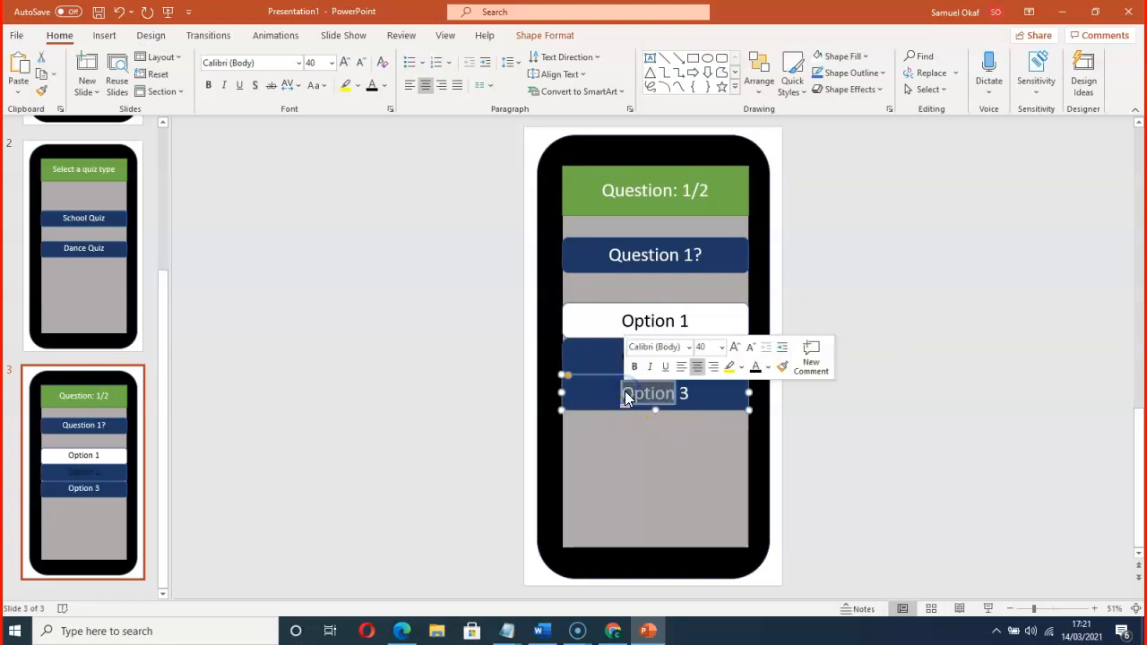
{"action": "left_click_drag", "start_coordinate": [625, 392], "coordinate": [692, 392]}
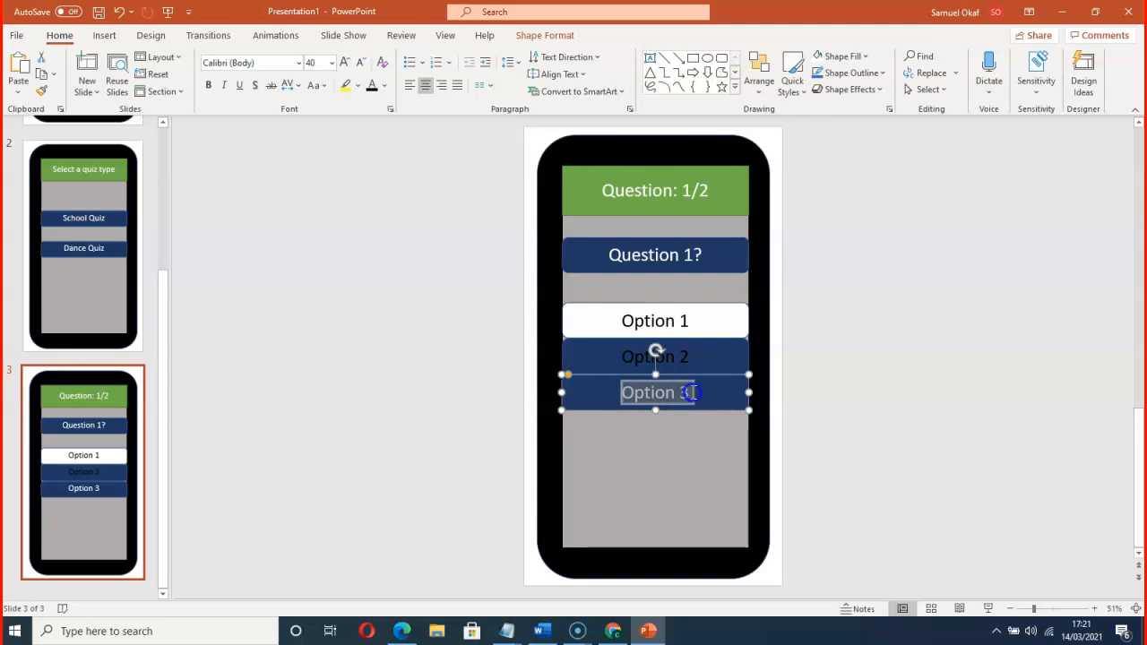
{"action": "left_click_drag", "start_coordinate": [692, 391], "coordinate": [692, 392]}
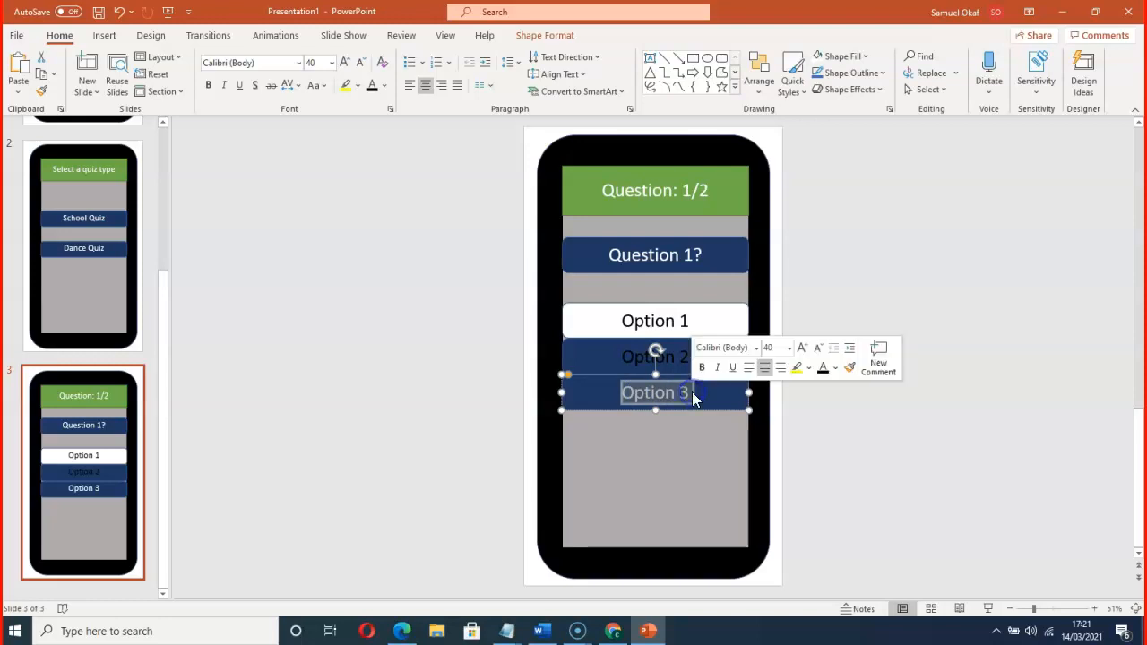
{"action": "left_click", "coordinate": [835, 368]}
{"action": "left_click", "coordinate": [834, 405]}
{"action": "left_click", "coordinate": [694, 456]}
Fill the Option 2 button with white
{"action": "left_click", "coordinate": [599, 362]}
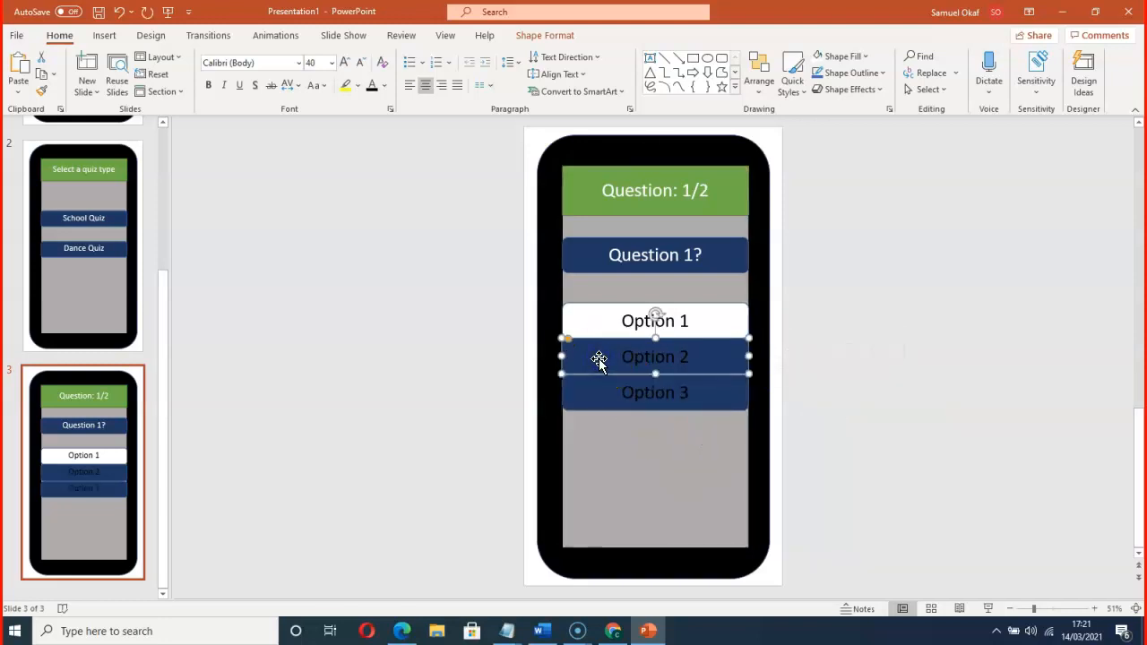
{"action": "right_click", "coordinate": [598, 360]}
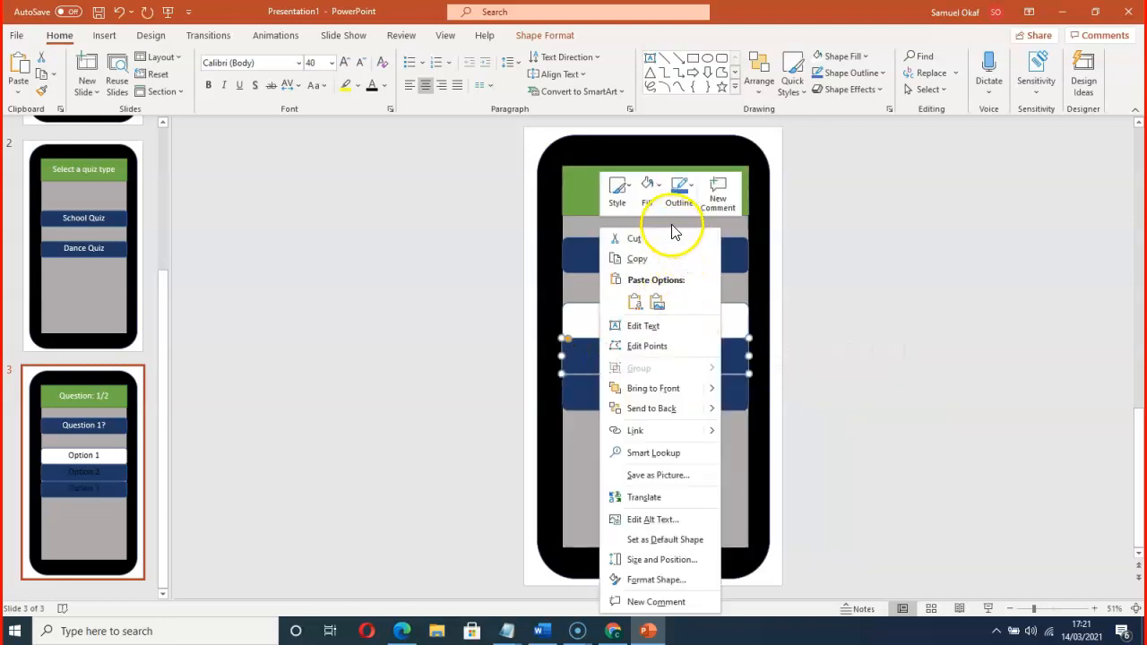
{"action": "left_click", "coordinate": [659, 188]}
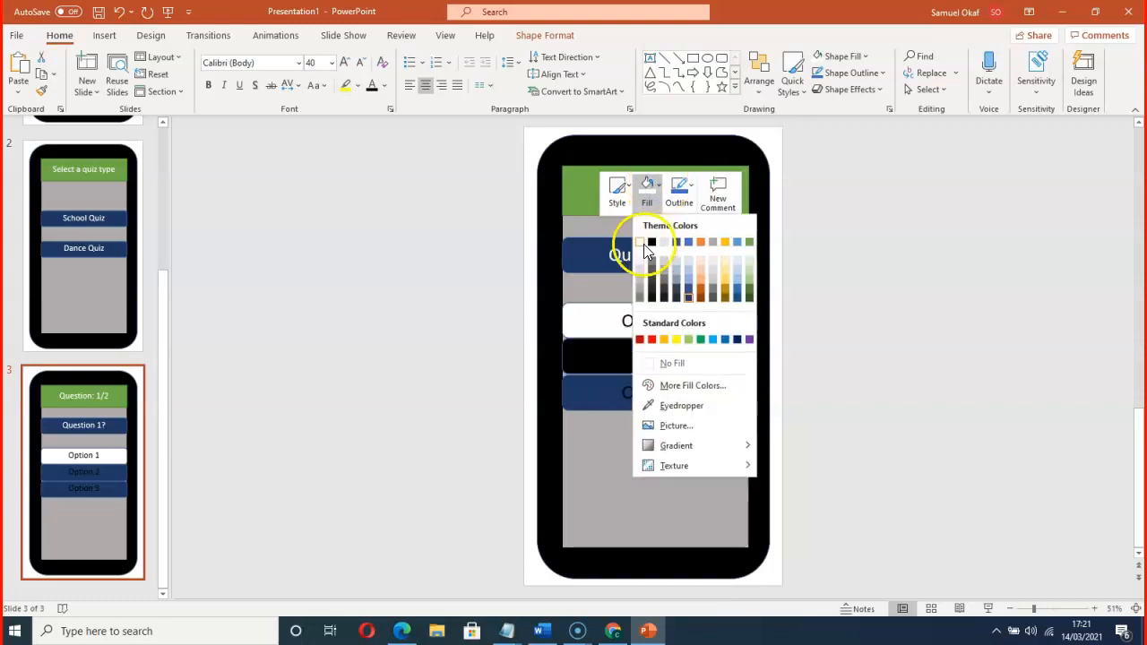
{"action": "left_click", "coordinate": [642, 244]}
Fill the Option 3 button with white to match the two options above it
{"action": "left_click", "coordinate": [601, 394]}
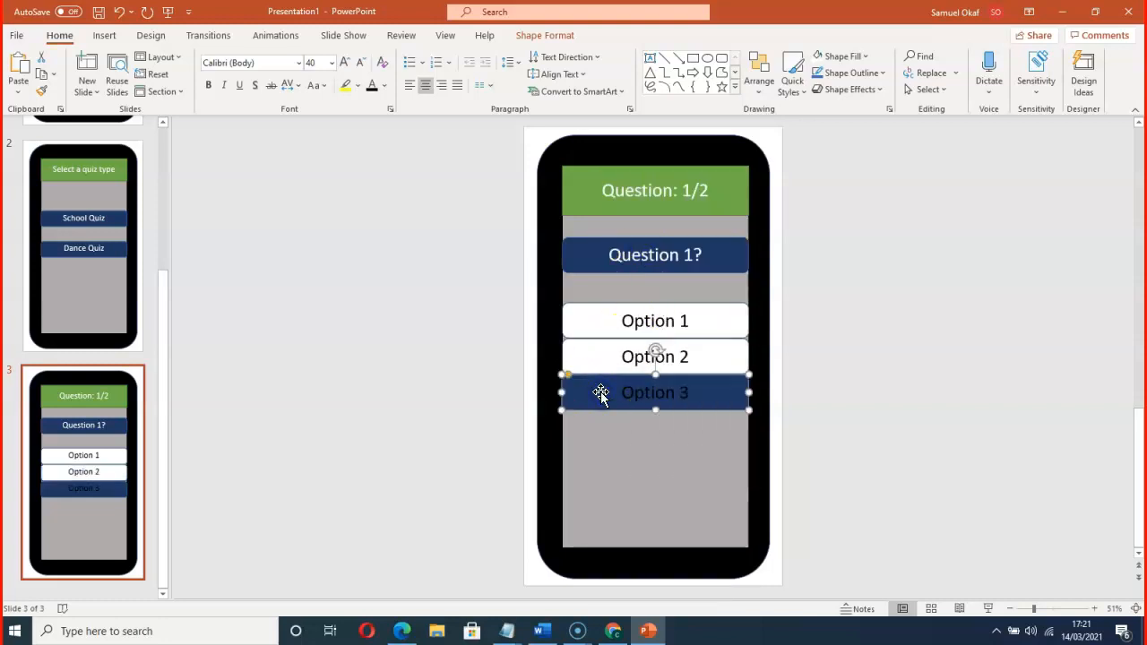
{"action": "right_click", "coordinate": [601, 392]}
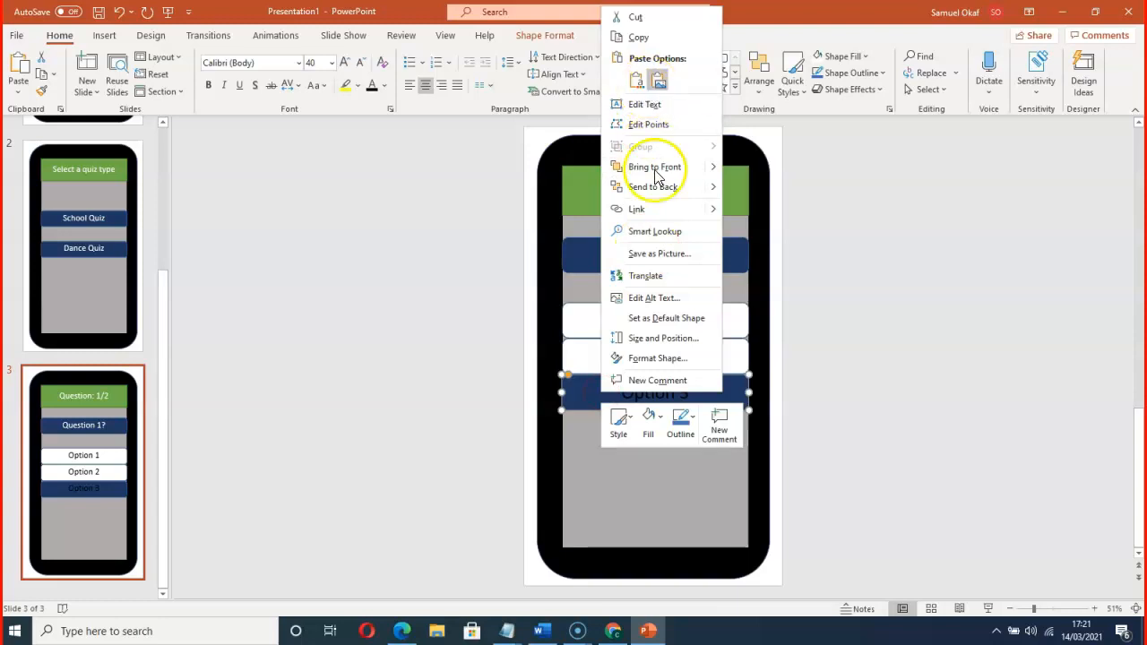
{"action": "left_click", "coordinate": [586, 394]}
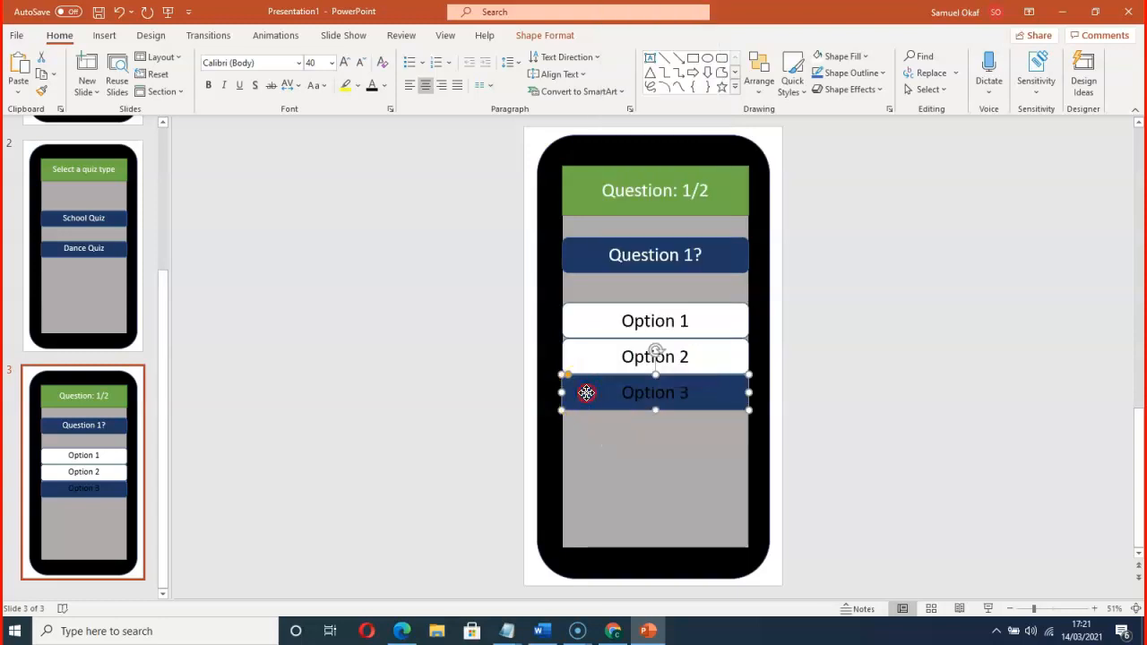
{"action": "right_click", "coordinate": [586, 393]}
{"action": "left_click", "coordinate": [643, 419]}
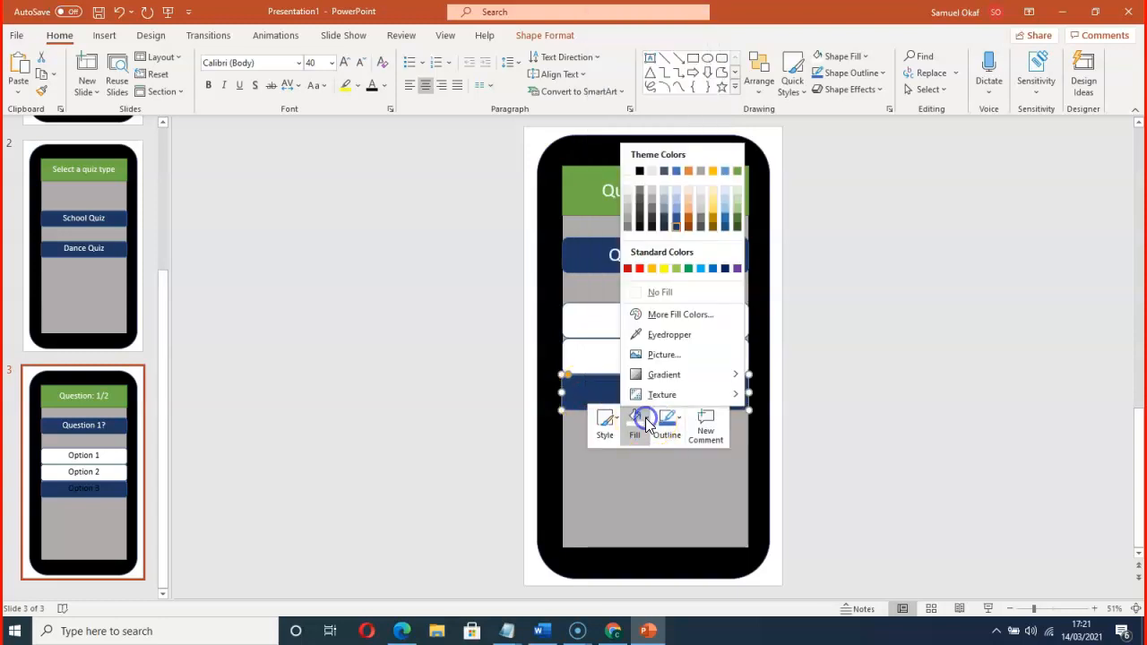
{"action": "left_click", "coordinate": [651, 171]}
{"action": "left_click", "coordinate": [935, 378]}
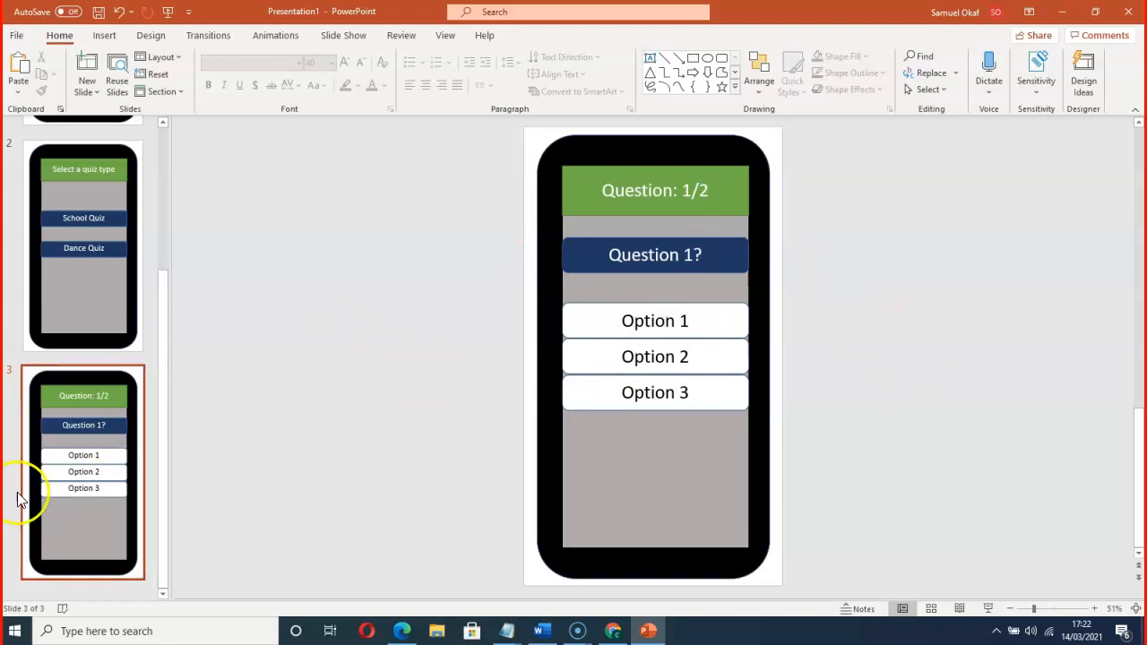
Duplicate slide 3, the Question 1/2 screen, to create a fourth slide
{"action": "left_click", "coordinate": [307, 397]}
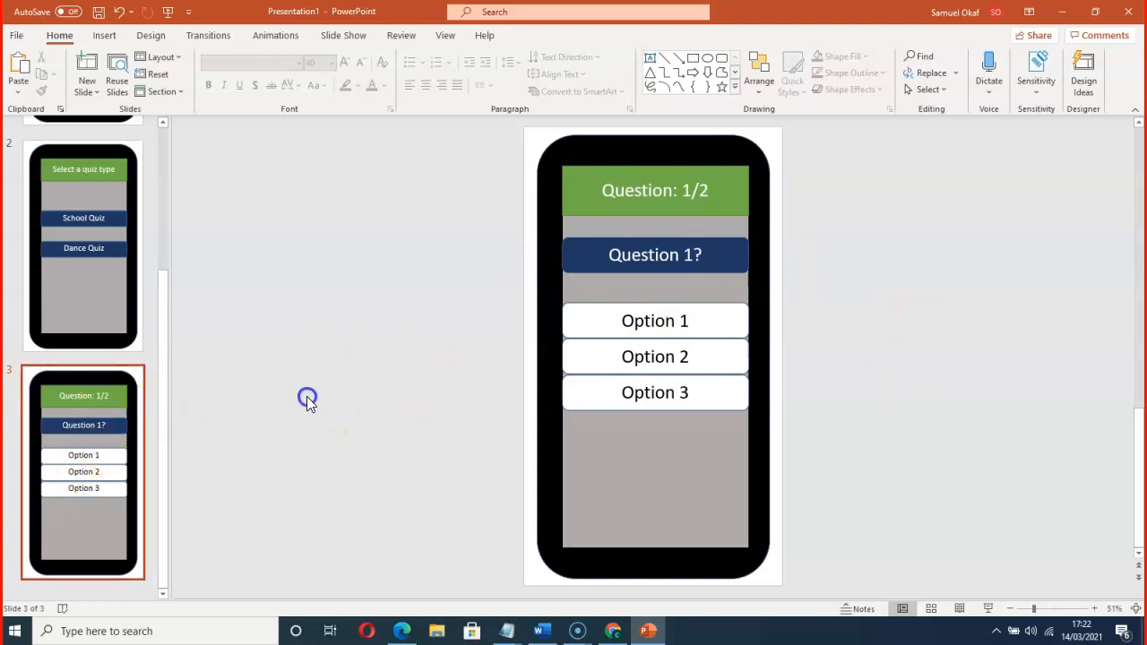
{"action": "right_click", "coordinate": [88, 423]}
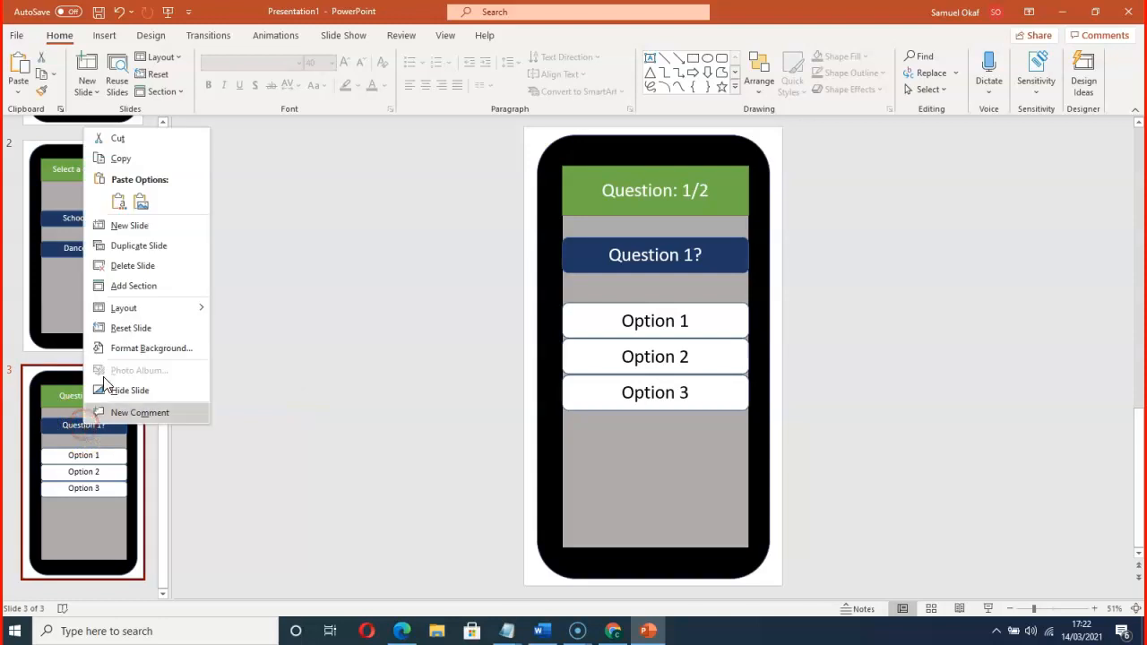
{"action": "left_click", "coordinate": [134, 246]}
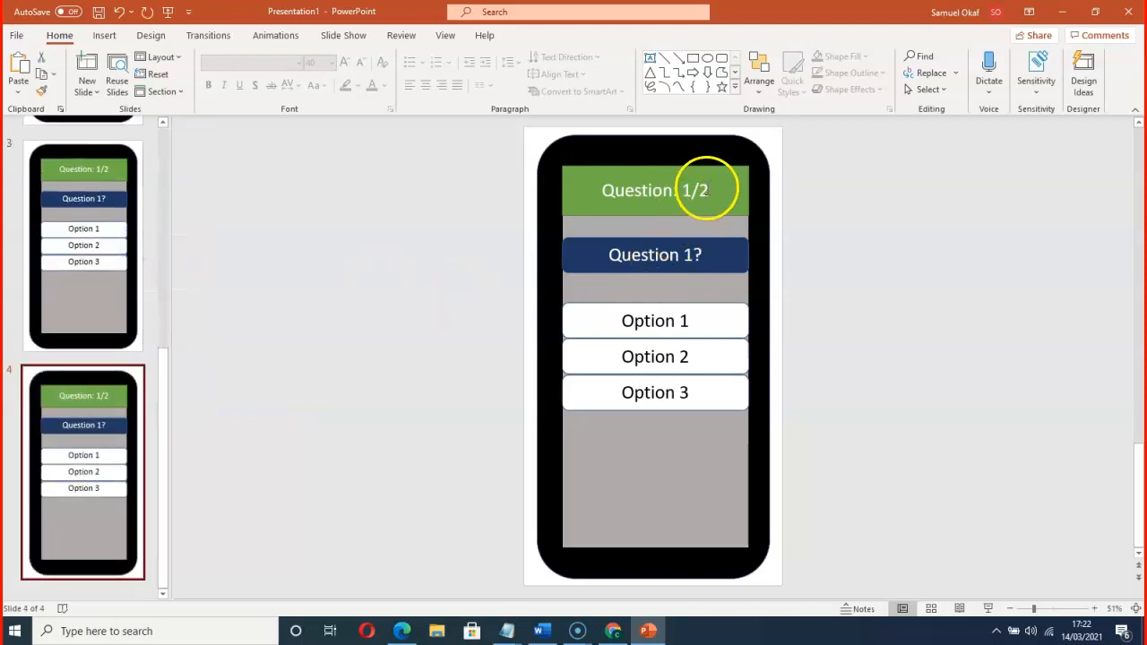
On slide 4, change the header to "Question: 2/2" and the question button to "Question 2?"
{"action": "left_click", "coordinate": [705, 190]}
{"action": "key", "text": "BackSpace"}
{"action": "type", "text": "2"}
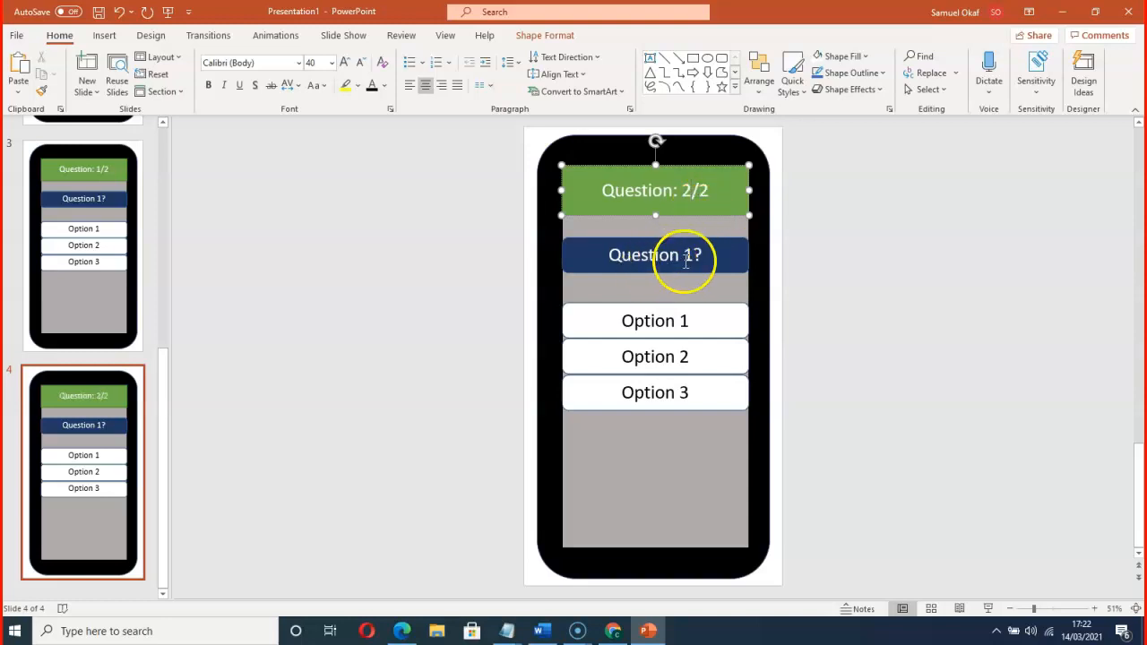
{"action": "left_click", "coordinate": [692, 255]}
{"action": "key", "text": "BackSpace"}
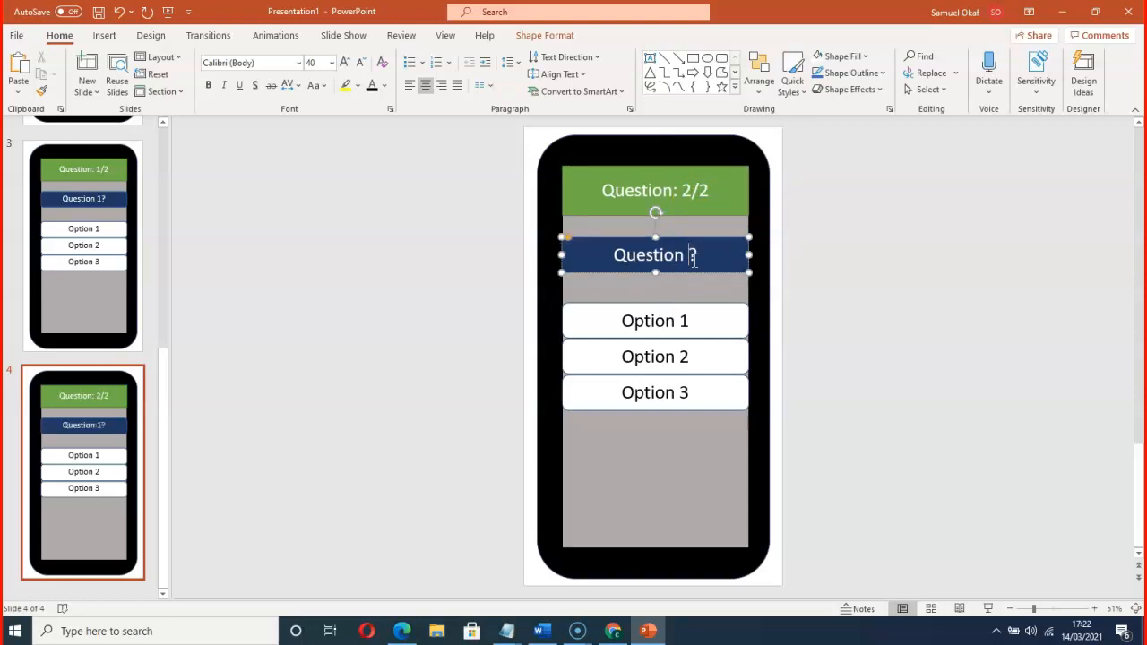
{"action": "type", "text": "2"}
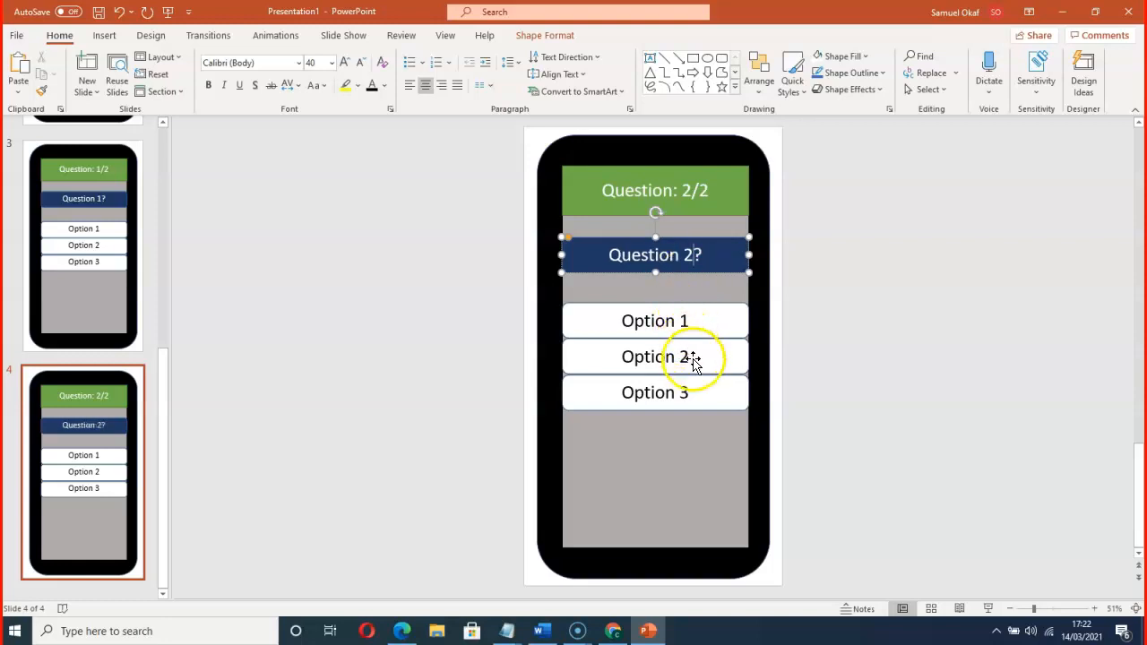
{"action": "left_click", "coordinate": [899, 500]}
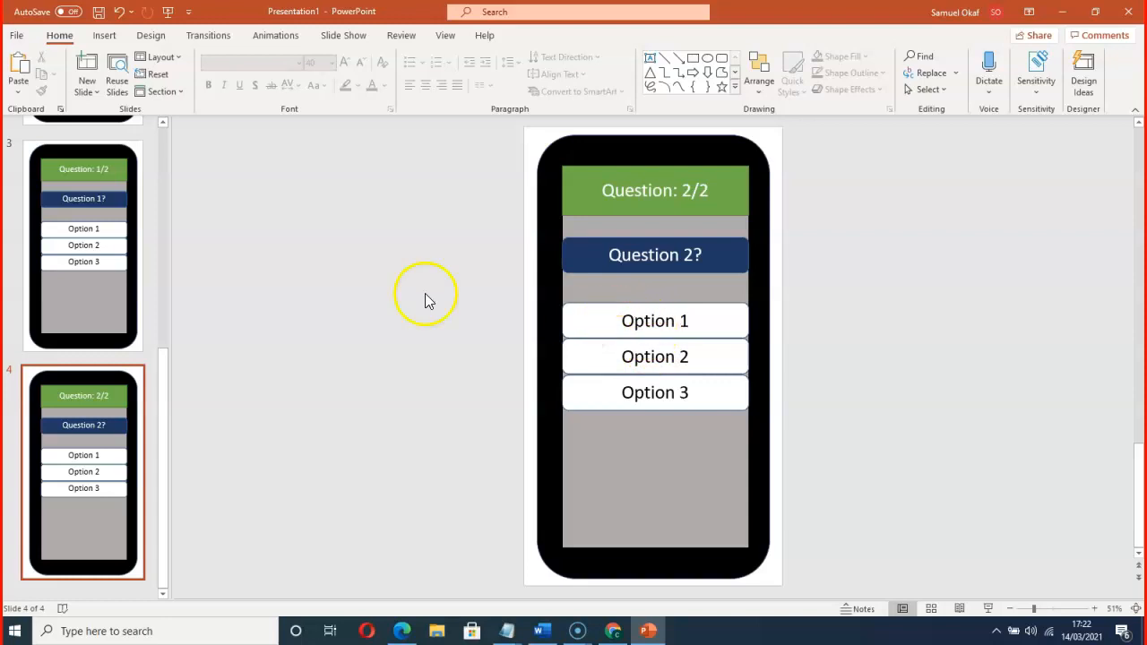
On slide 3, fill the Option 1 button with dark green
{"action": "left_click", "coordinate": [99, 273]}
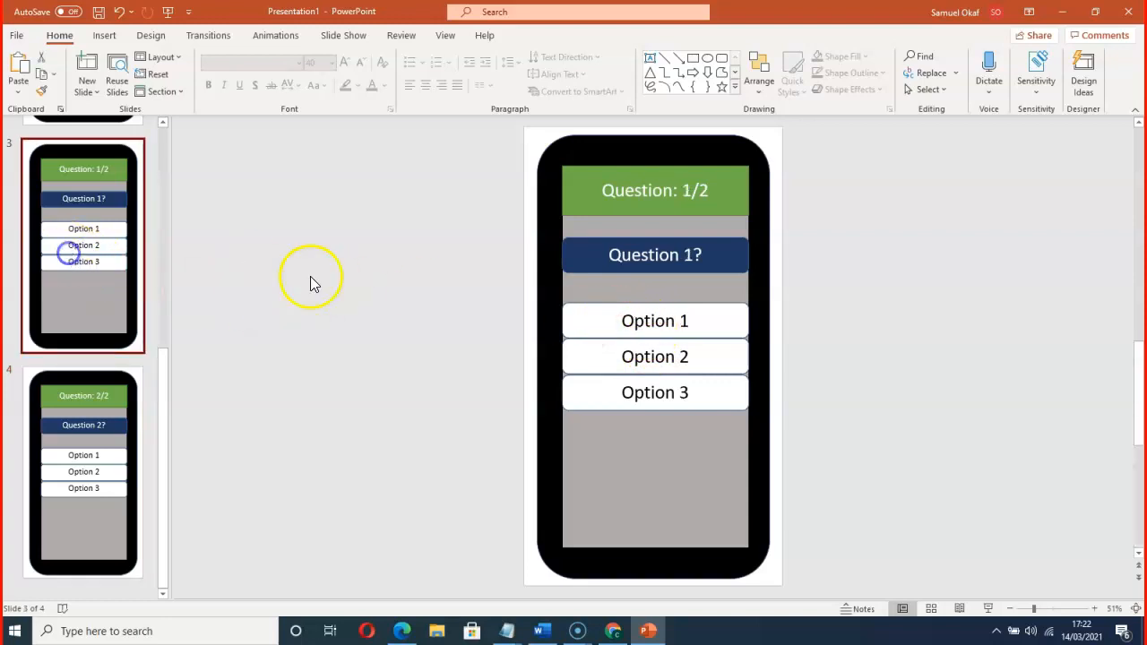
{"action": "left_click", "coordinate": [623, 322]}
{"action": "left_click_drag", "start_coordinate": [623, 323], "coordinate": [683, 331]}
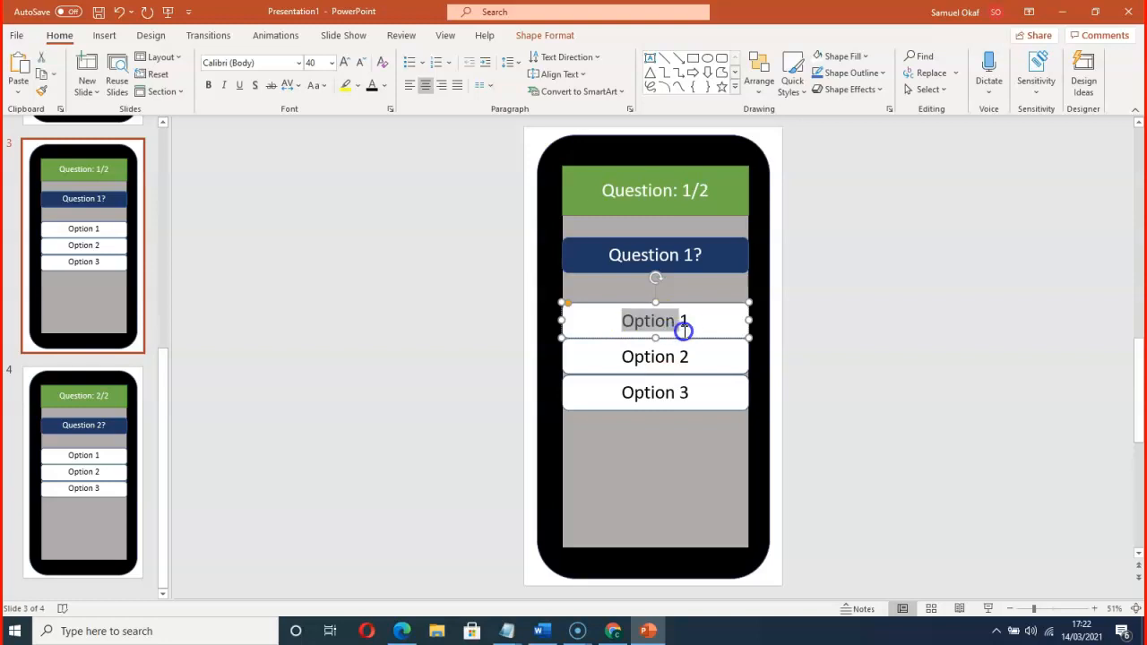
{"action": "left_click", "coordinate": [611, 329]}
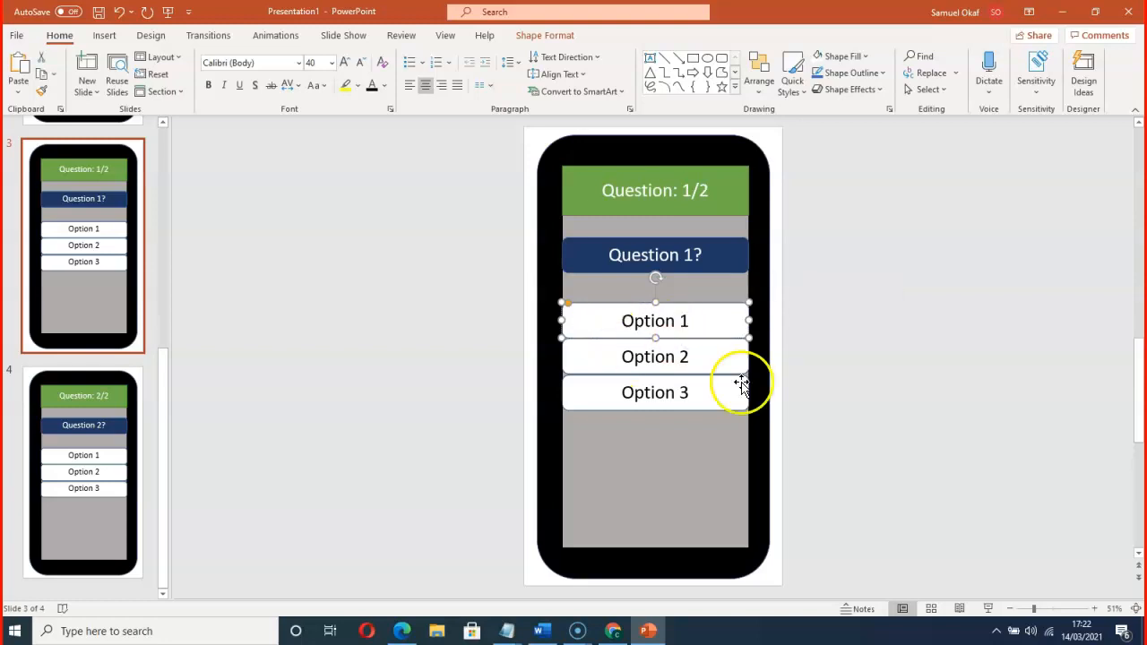
{"action": "right_click", "coordinate": [597, 324]}
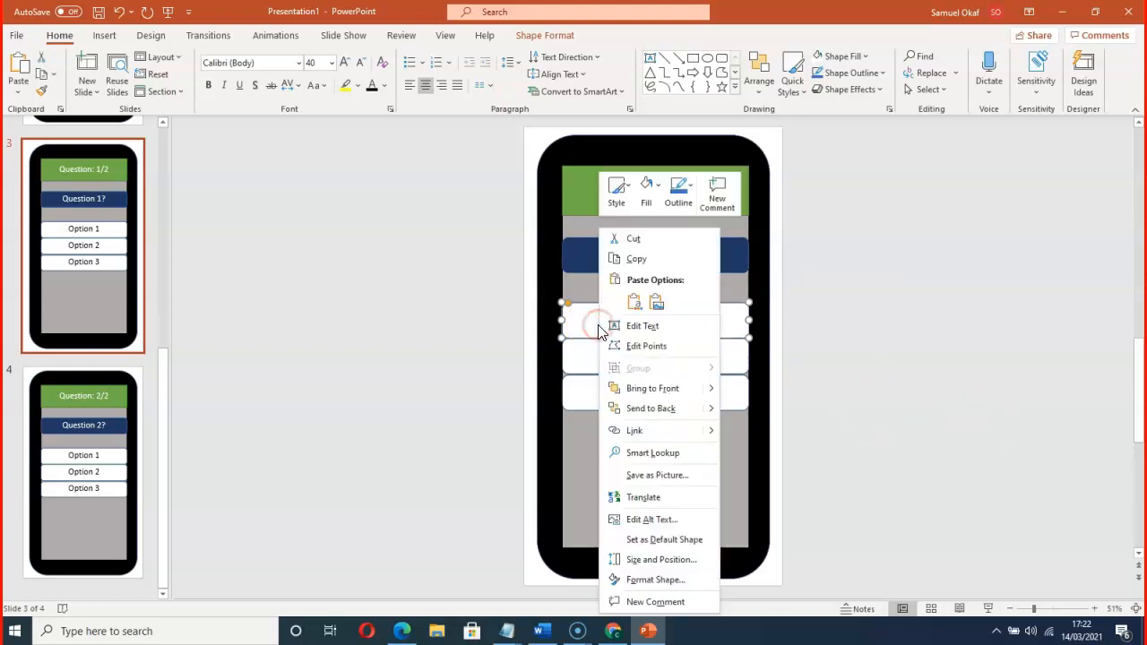
{"action": "left_click", "coordinate": [659, 187]}
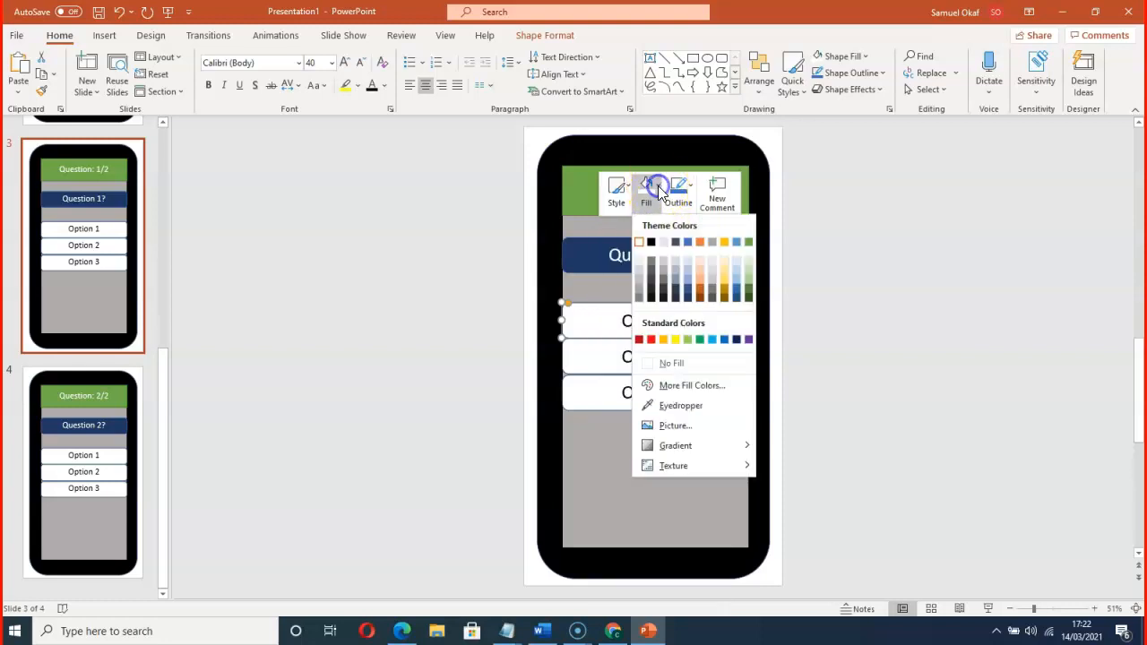
{"action": "left_click", "coordinate": [750, 296]}
{"action": "left_click", "coordinate": [935, 314]}
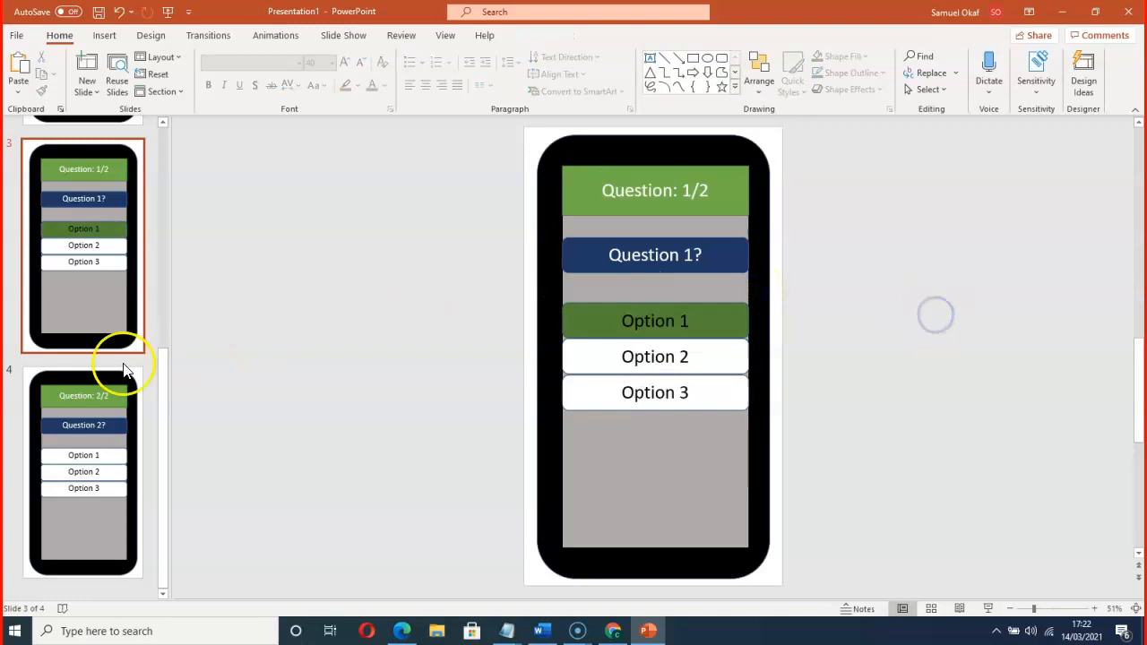
On slide 4, fill the Option 2 button with standard red
{"action": "left_click", "coordinate": [71, 460]}
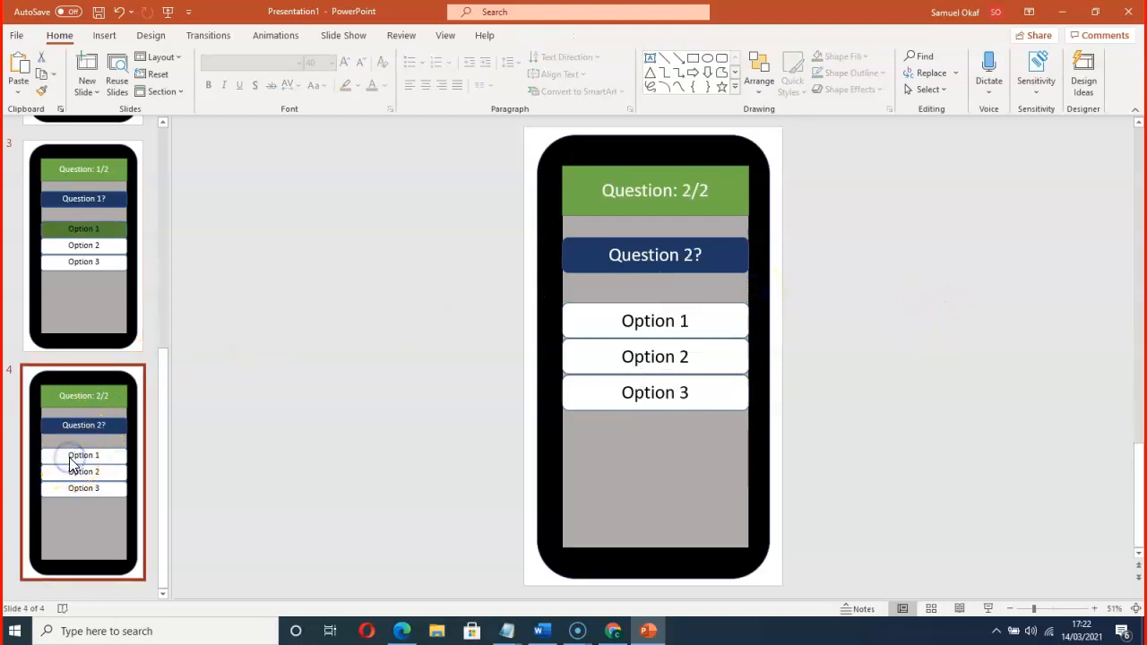
{"action": "left_click", "coordinate": [650, 359]}
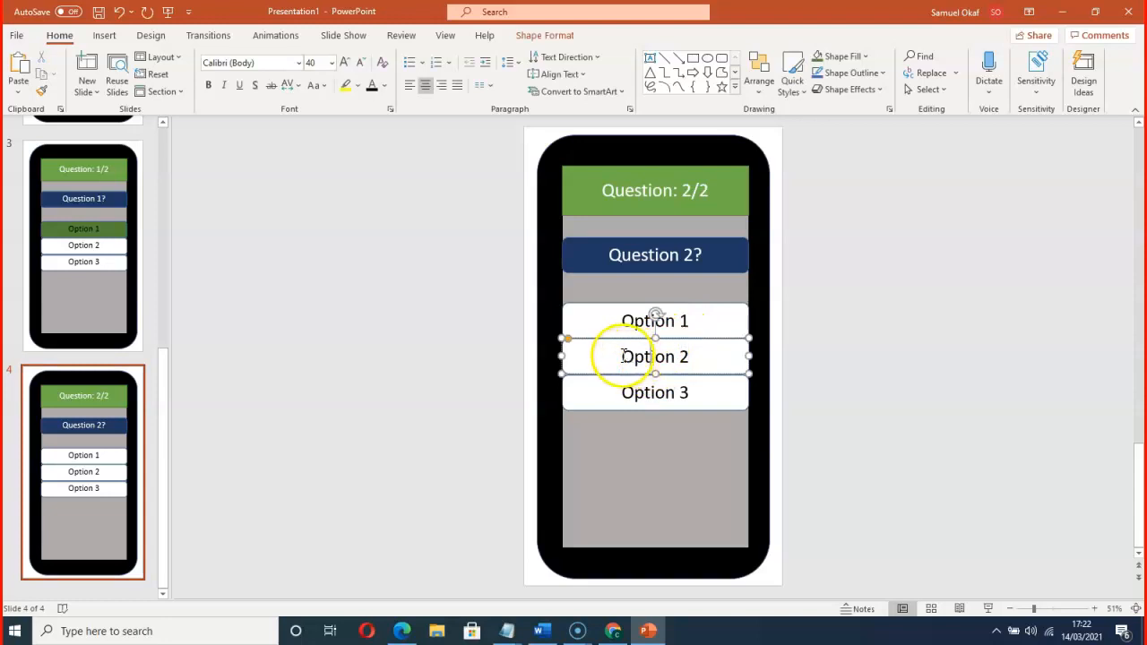
{"action": "left_click", "coordinate": [1014, 453]}
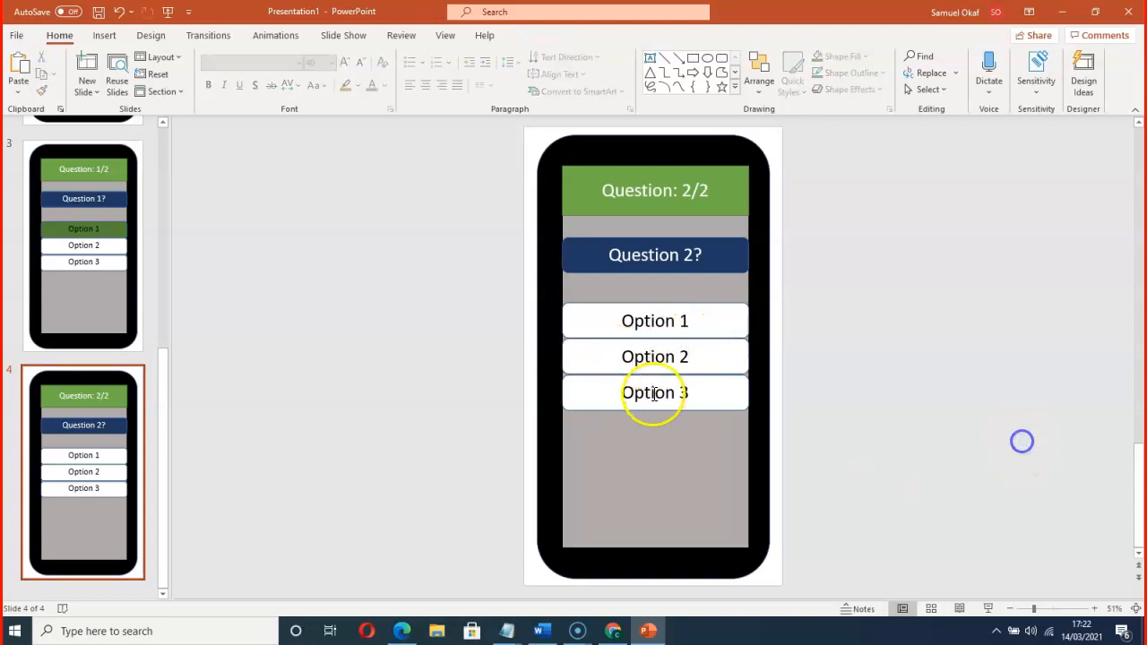
{"action": "left_click", "coordinate": [585, 357]}
{"action": "right_click", "coordinate": [586, 356]}
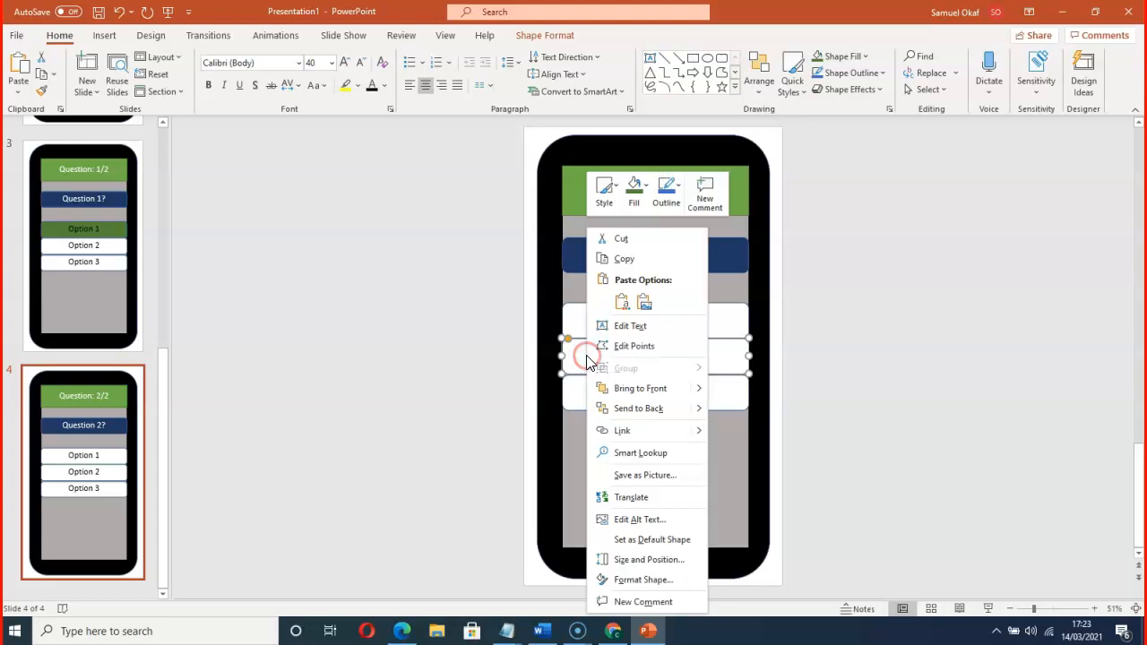
{"action": "left_click", "coordinate": [643, 189]}
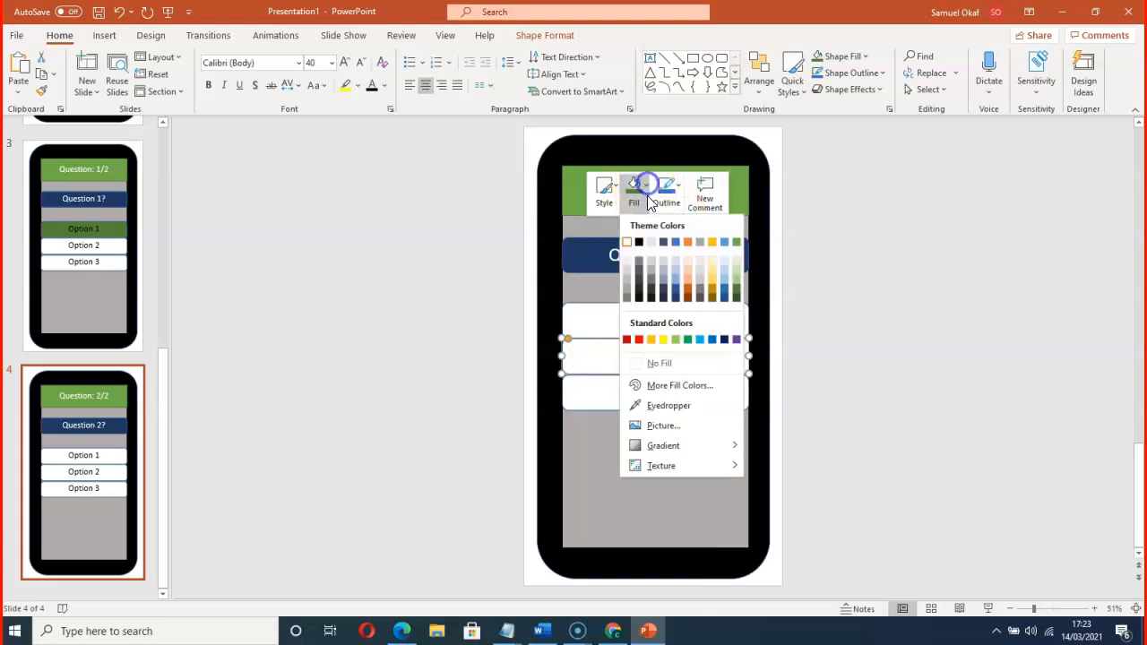
{"action": "left_click", "coordinate": [639, 340]}
{"action": "left_click", "coordinate": [943, 350]}
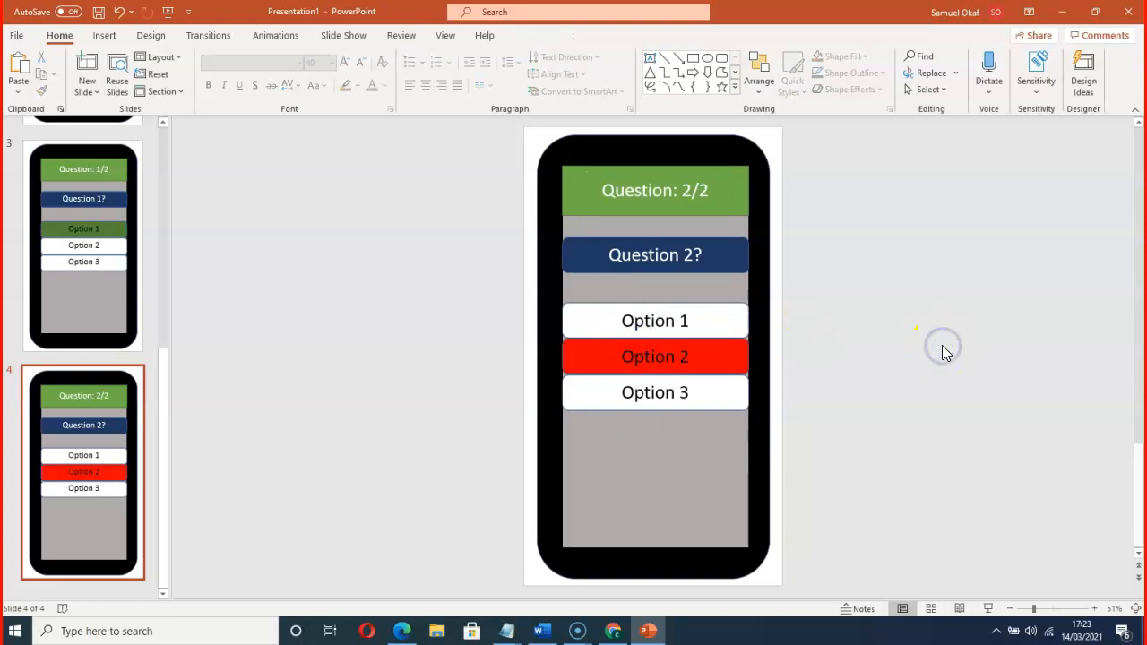
Review the slide thumbnails from the quiz type selection through the two question screens
{"action": "scroll", "coordinate": [860, 324], "scroll_direction": "up", "scroll_amount": 1}
{"action": "scroll", "coordinate": [58, 311], "scroll_direction": "up", "scroll_amount": 3}
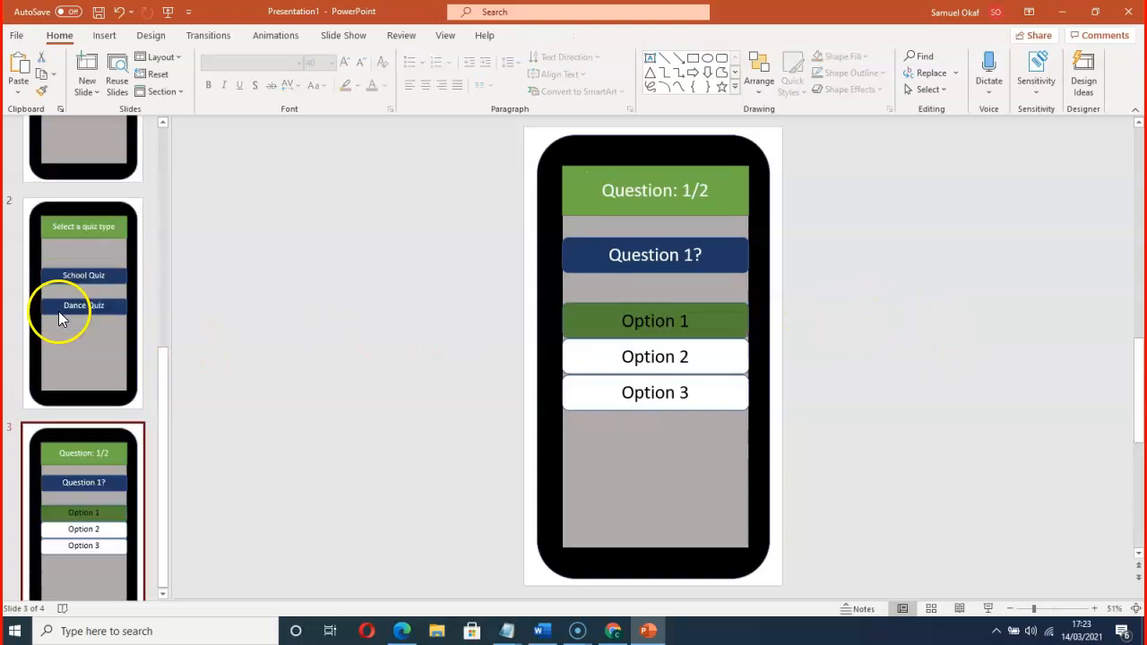
{"action": "scroll", "coordinate": [88, 224], "scroll_direction": "down", "scroll_amount": 3}
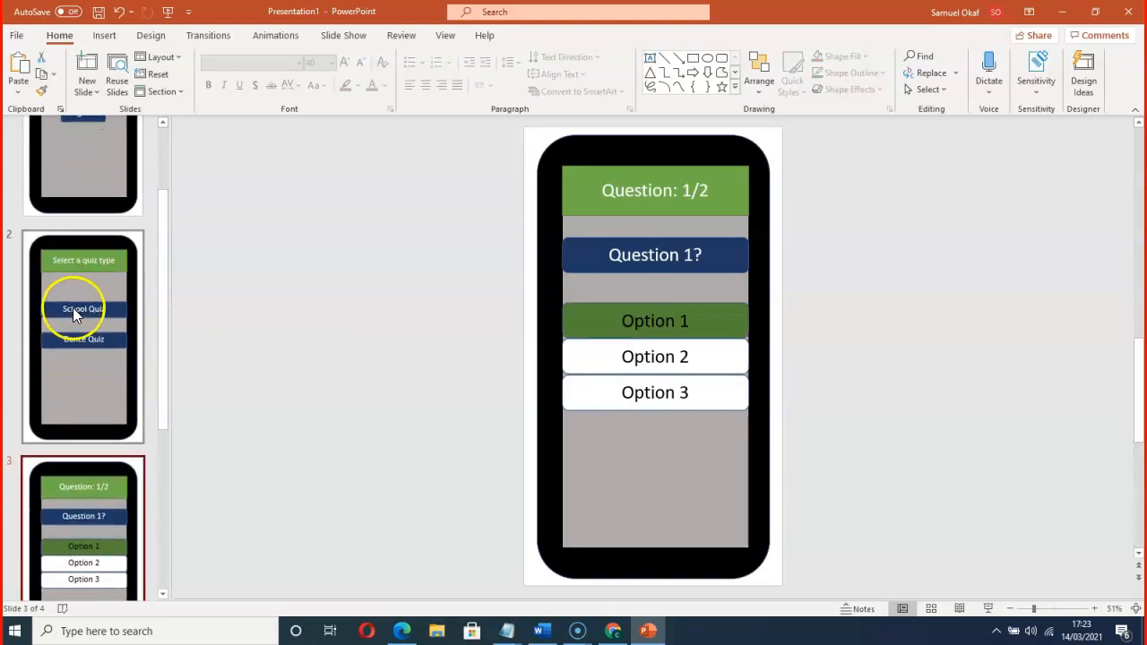
{"action": "scroll", "coordinate": [85, 314], "scroll_direction": "down", "scroll_amount": 7}
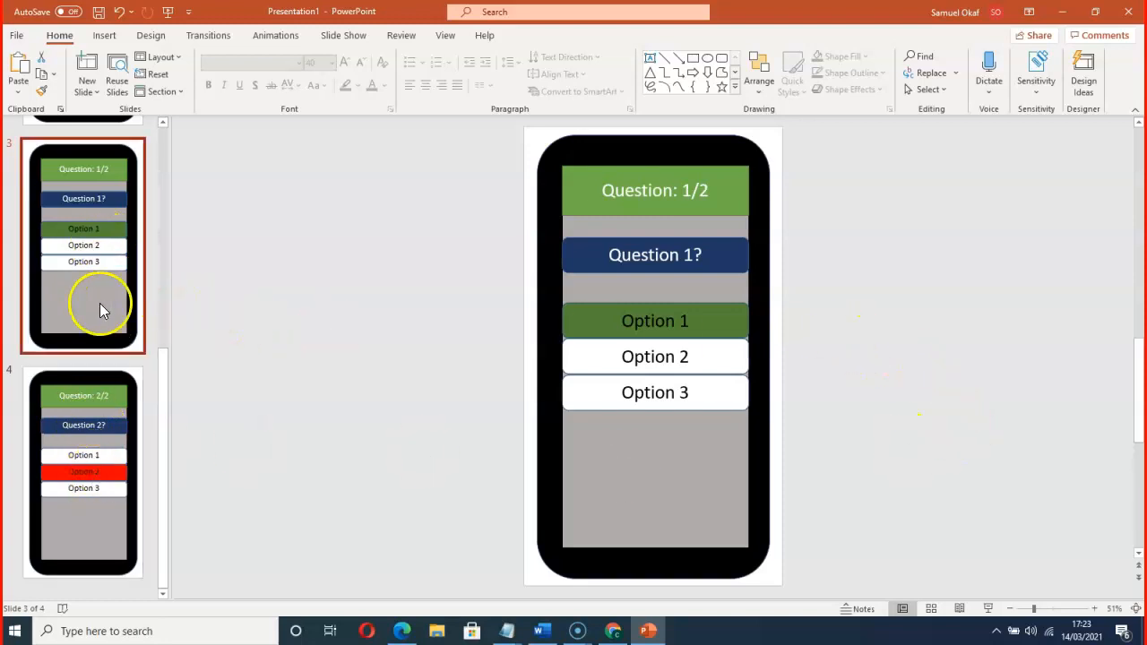
{"action": "scroll", "coordinate": [99, 303], "scroll_direction": "up", "scroll_amount": 3}
{"action": "scroll", "coordinate": [90, 322], "scroll_direction": "down", "scroll_amount": 3}
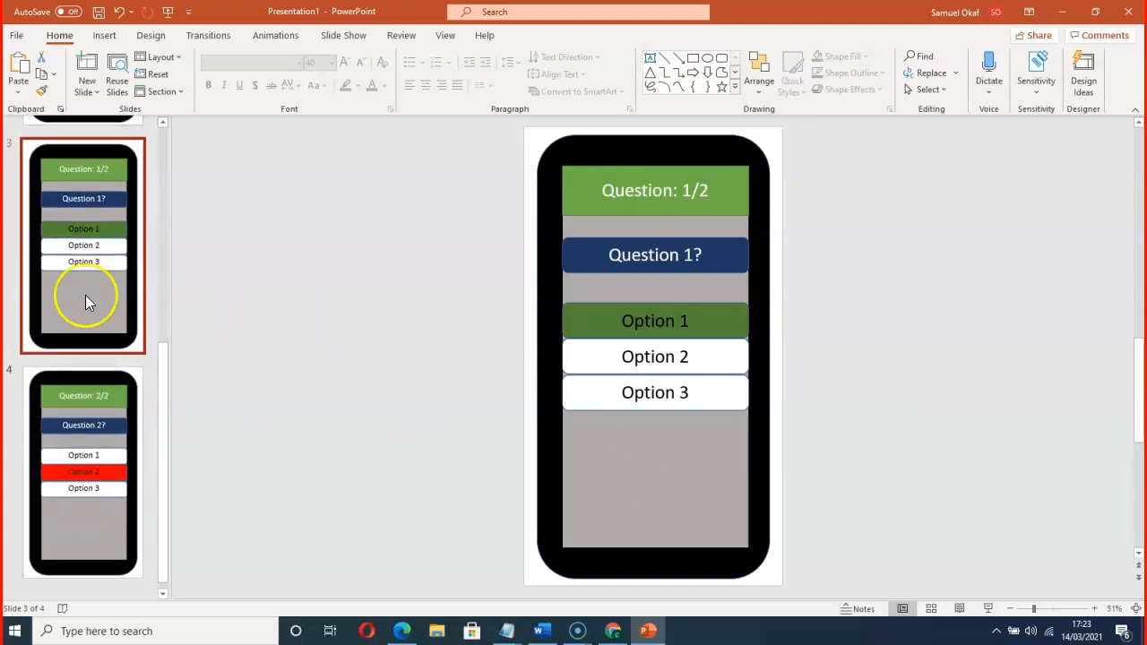
{"action": "scroll", "coordinate": [89, 403], "scroll_direction": "up", "scroll_amount": 3}
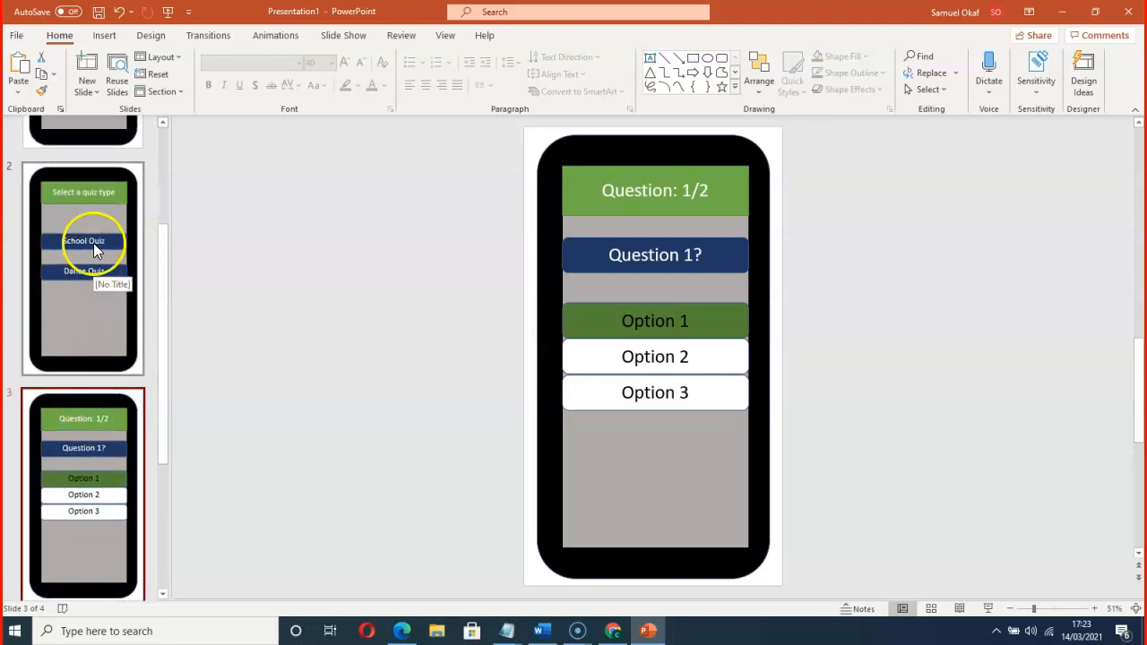
{"action": "scroll", "coordinate": [74, 307], "scroll_direction": "down", "scroll_amount": 2}
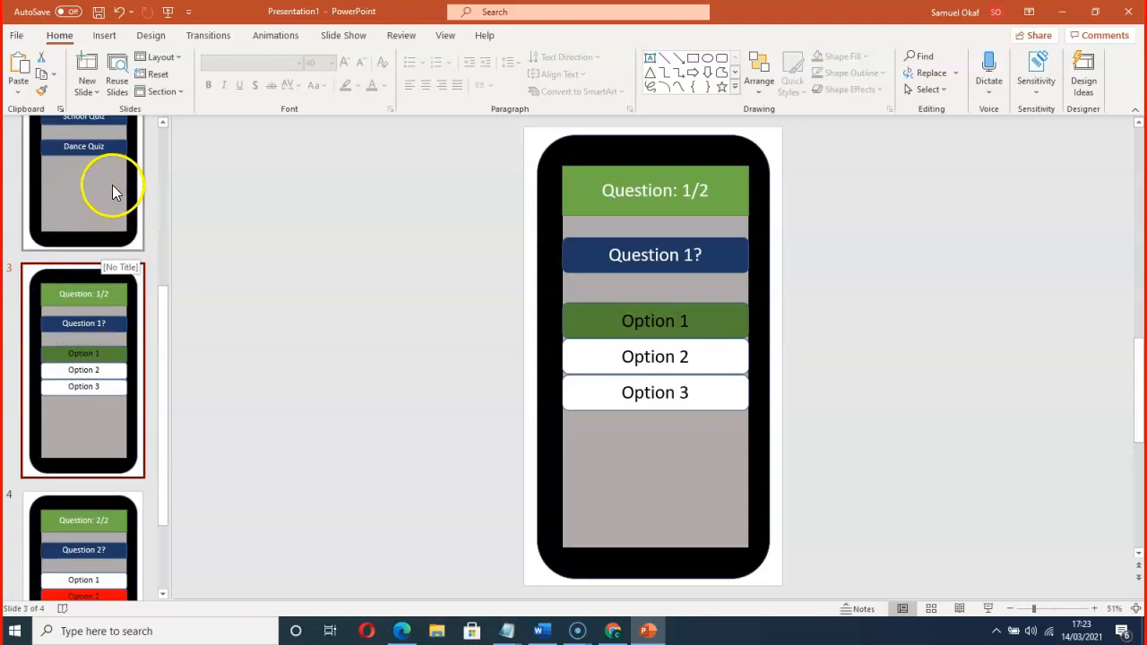
{"action": "scroll", "coordinate": [90, 412], "scroll_direction": "down", "scroll_amount": 2}
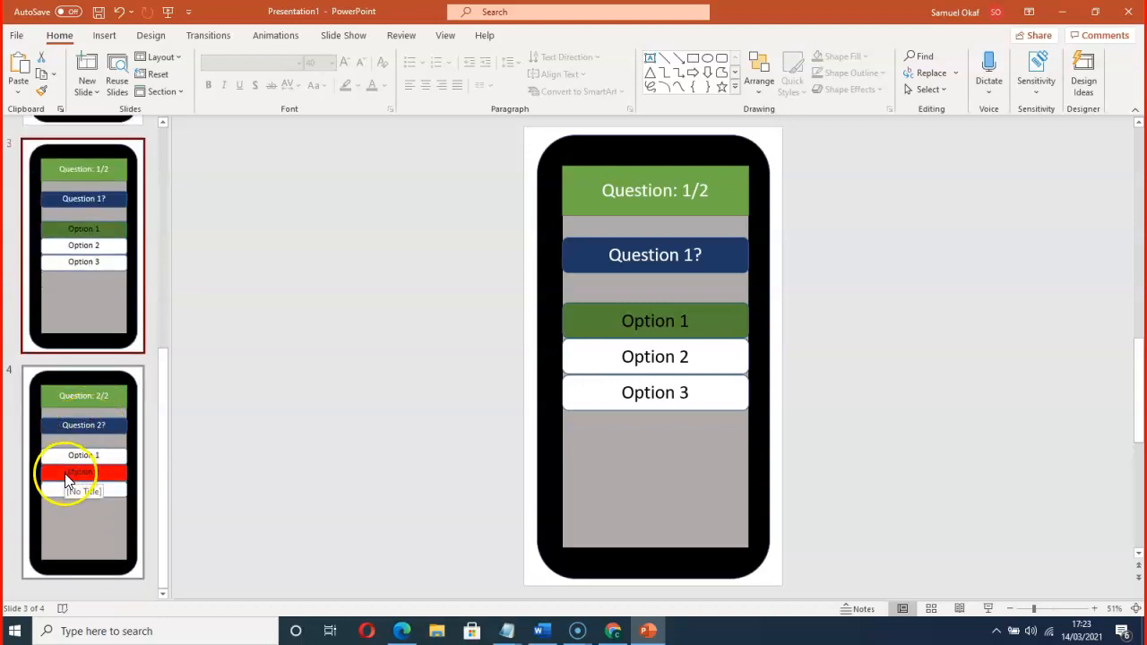
Duplicate slide 4, the Question 2/2 screen, twice to create slides 5 and 6
{"action": "left_click", "coordinate": [73, 419]}
{"action": "right_click", "coordinate": [74, 422]}
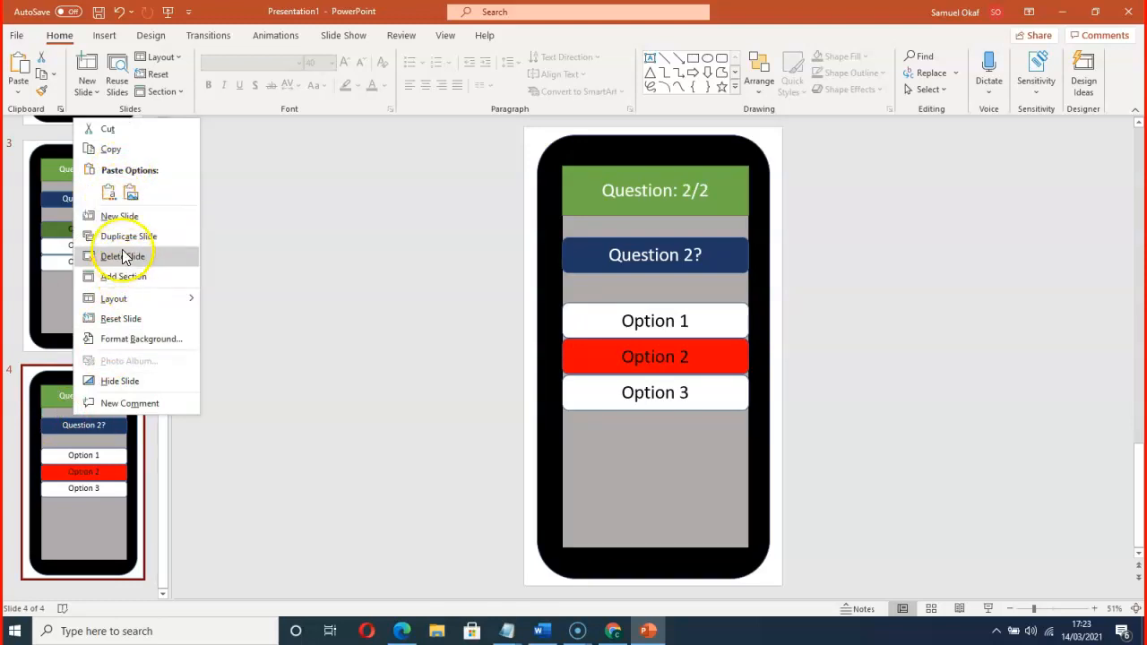
{"action": "left_click", "coordinate": [130, 237]}
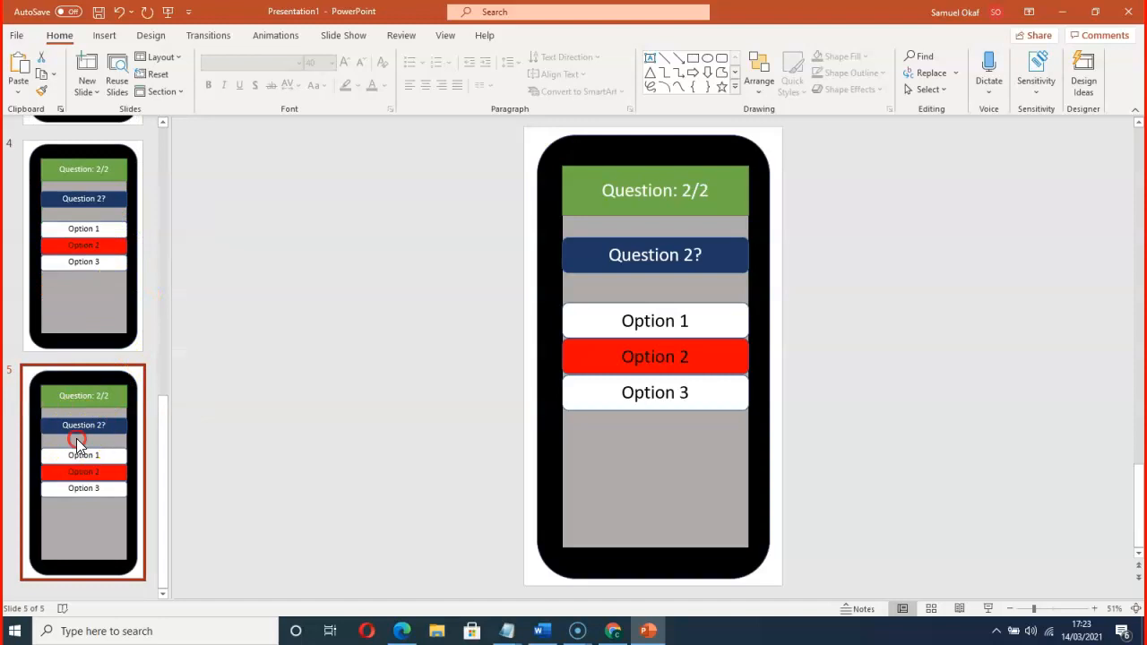
{"action": "right_click", "coordinate": [76, 439]}
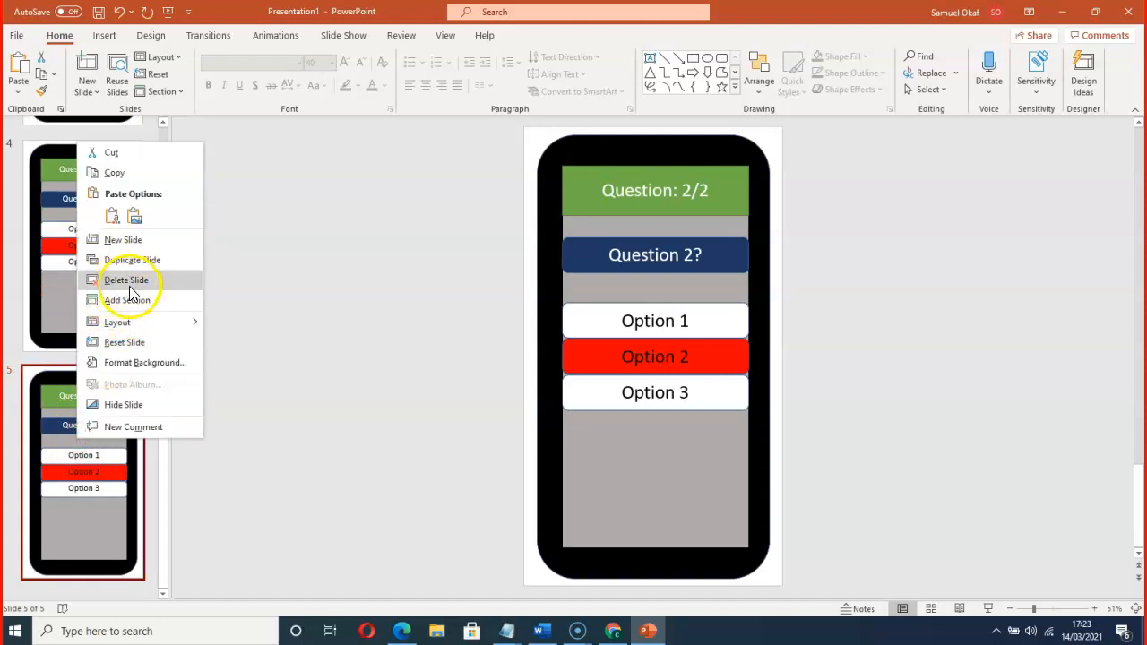
{"action": "left_click", "coordinate": [131, 268]}
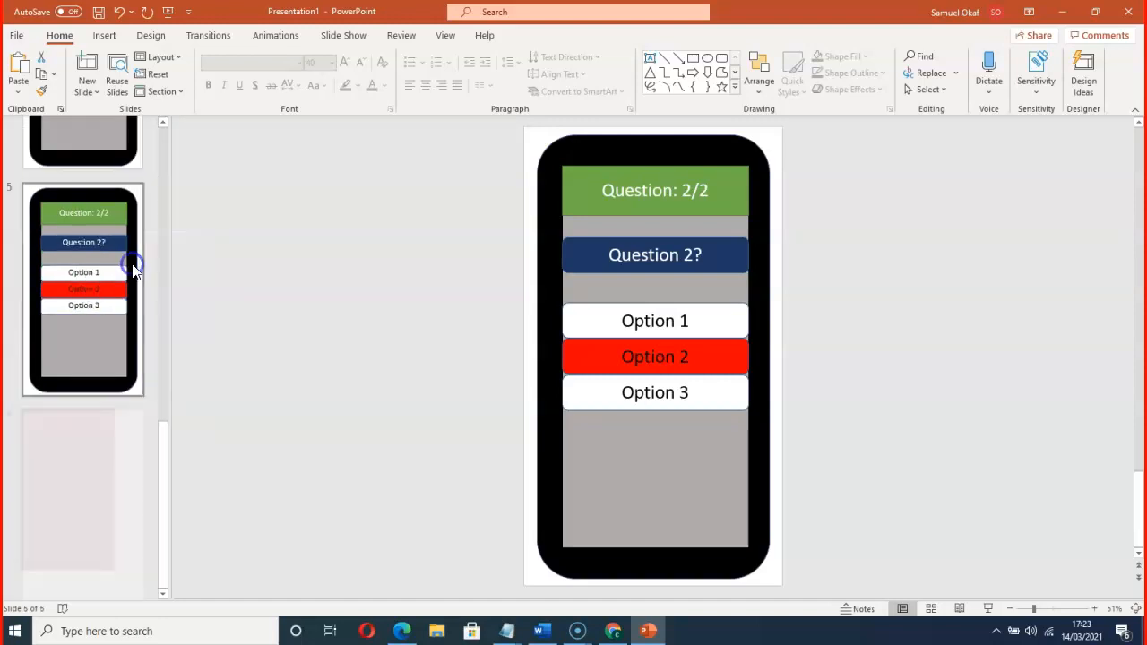
On slide 5, change the header to "Question: 1/2"
{"action": "left_click", "coordinate": [92, 311]}
{"action": "left_click", "coordinate": [690, 192]}
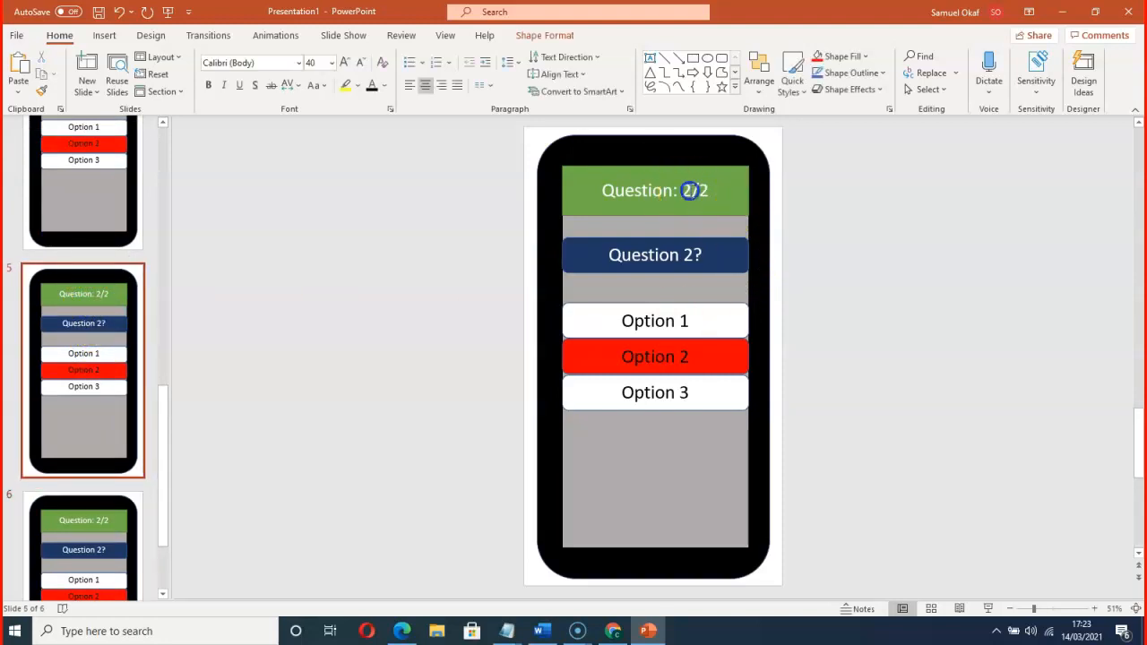
{"action": "key", "text": "BackSpace"}
{"action": "type", "text": "1"}
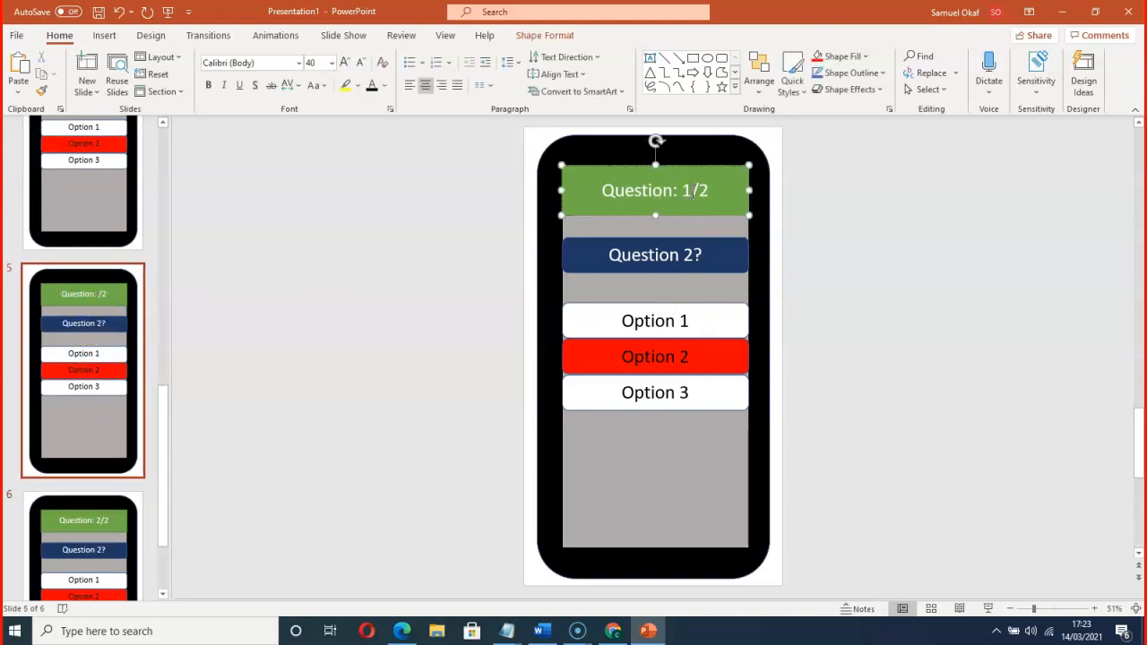
On slide 6, re-enter the header's question number as 2
{"action": "scroll", "coordinate": [99, 484], "scroll_direction": "down", "scroll_amount": 2}
{"action": "left_click", "coordinate": [80, 485]}
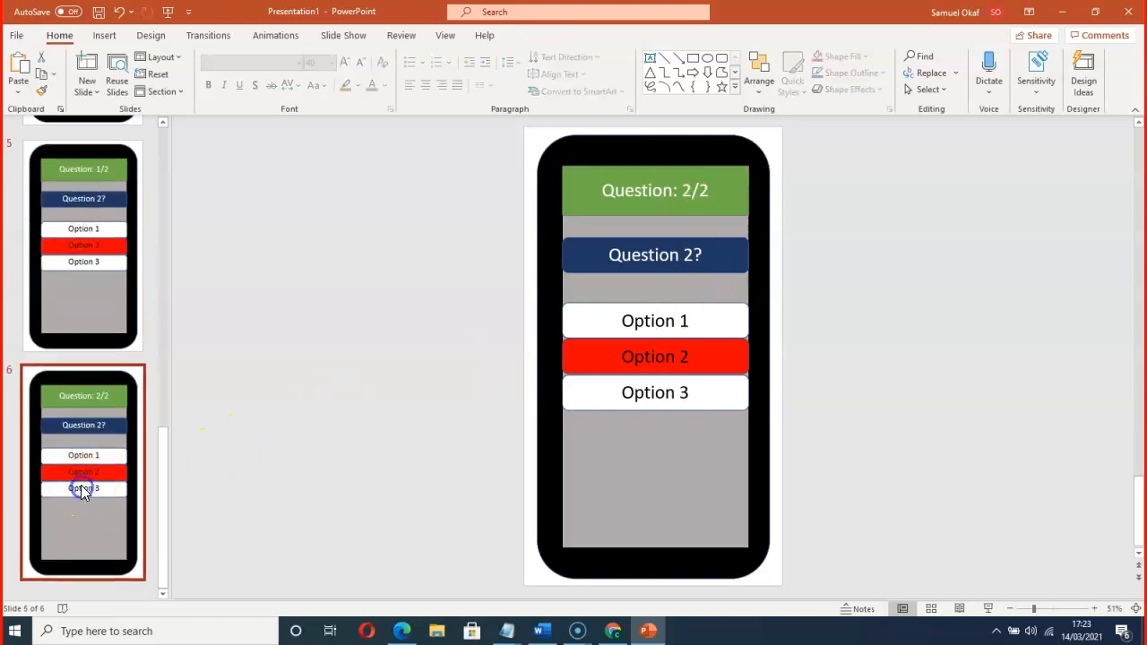
{"action": "left_click", "coordinate": [692, 190]}
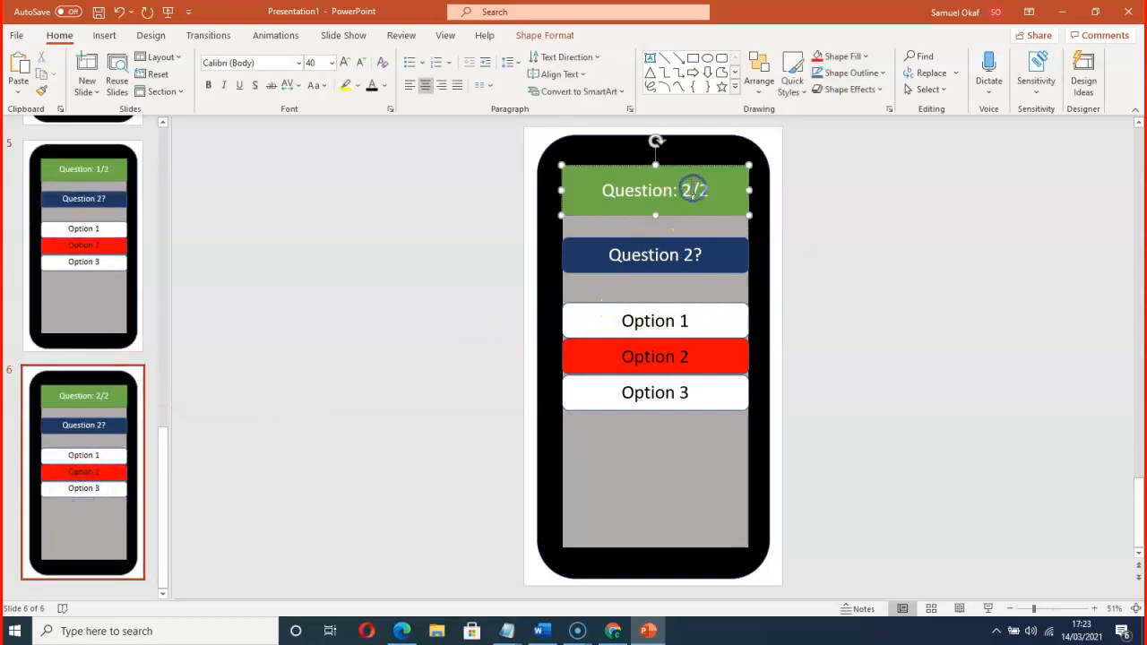
{"action": "key", "text": "BackSpace"}
{"action": "type", "text": "2"}
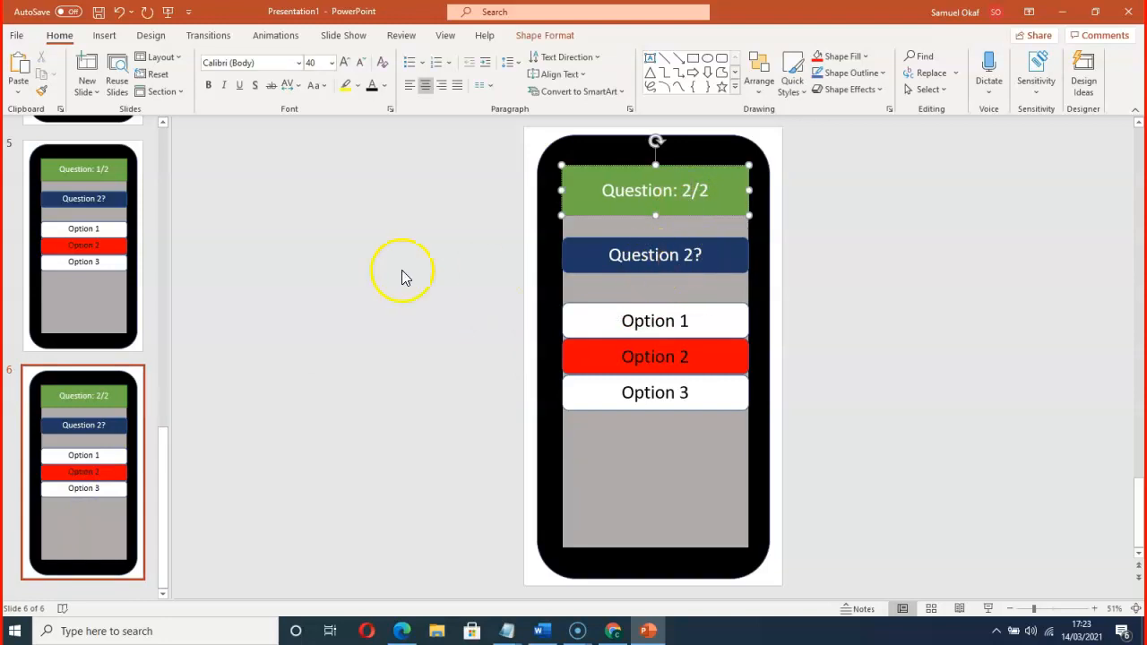
On slide 5, change the question button's text to "Question 1?"
{"action": "left_click", "coordinate": [61, 259]}
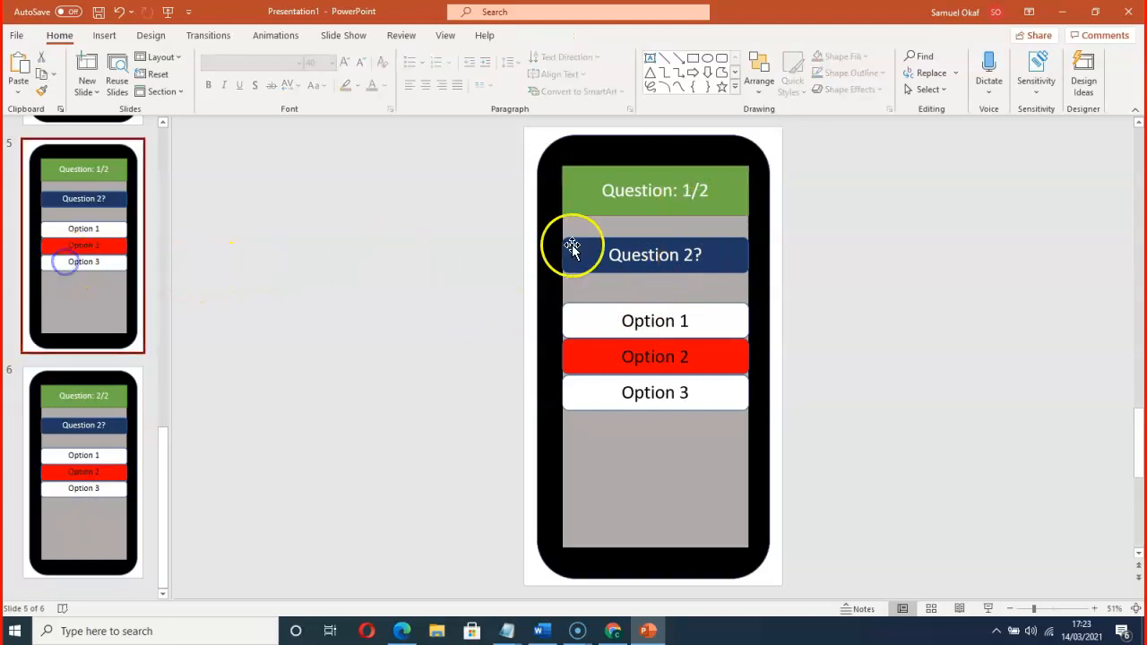
{"action": "left_click", "coordinate": [691, 256]}
{"action": "key", "text": "BackSpace"}
{"action": "type", "text": "1"}
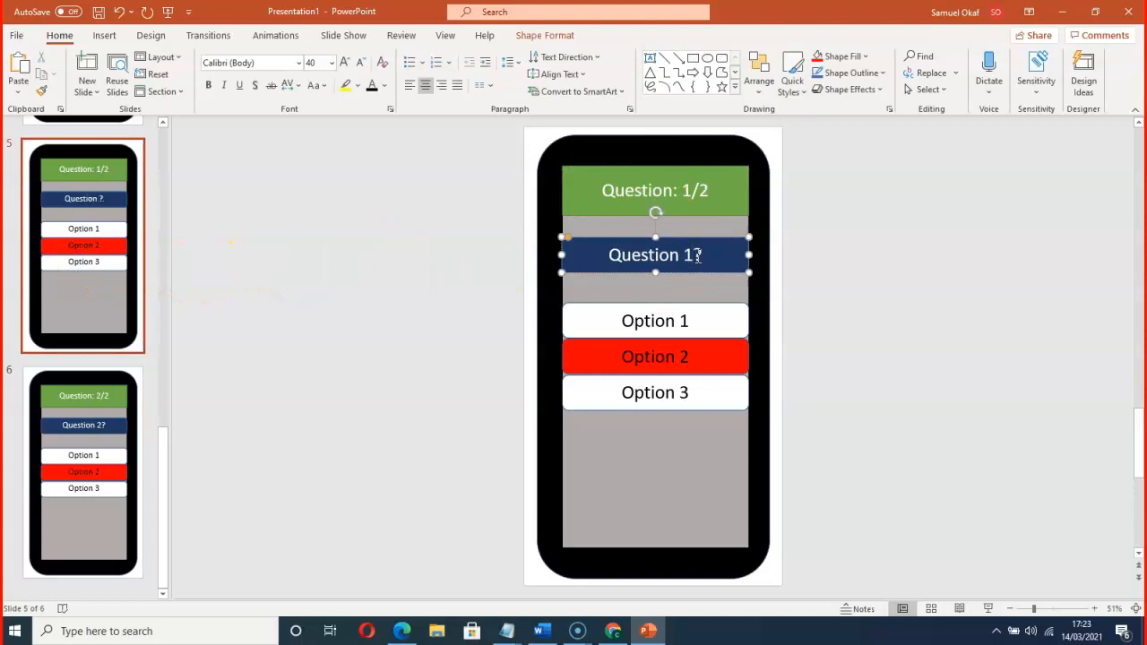
Review the slide sequence from the Login/Register screen through the quiz type selection and the question screens
{"action": "scroll", "coordinate": [698, 410], "scroll_direction": "up", "scroll_amount": 1}
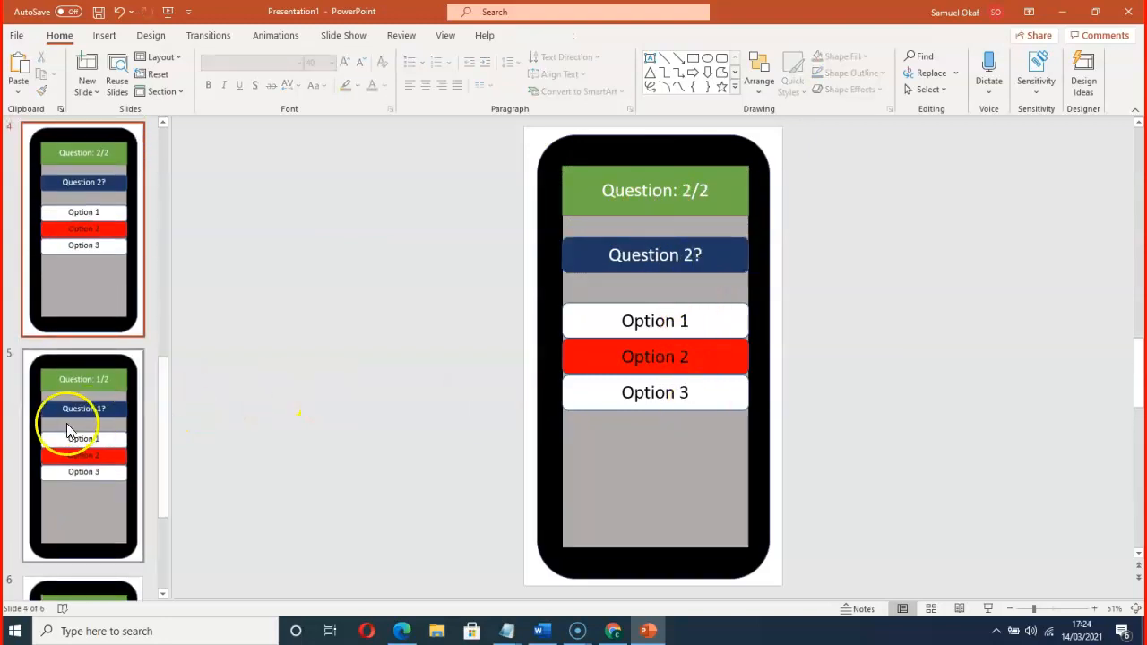
{"action": "scroll", "coordinate": [69, 428], "scroll_direction": "up", "scroll_amount": 2}
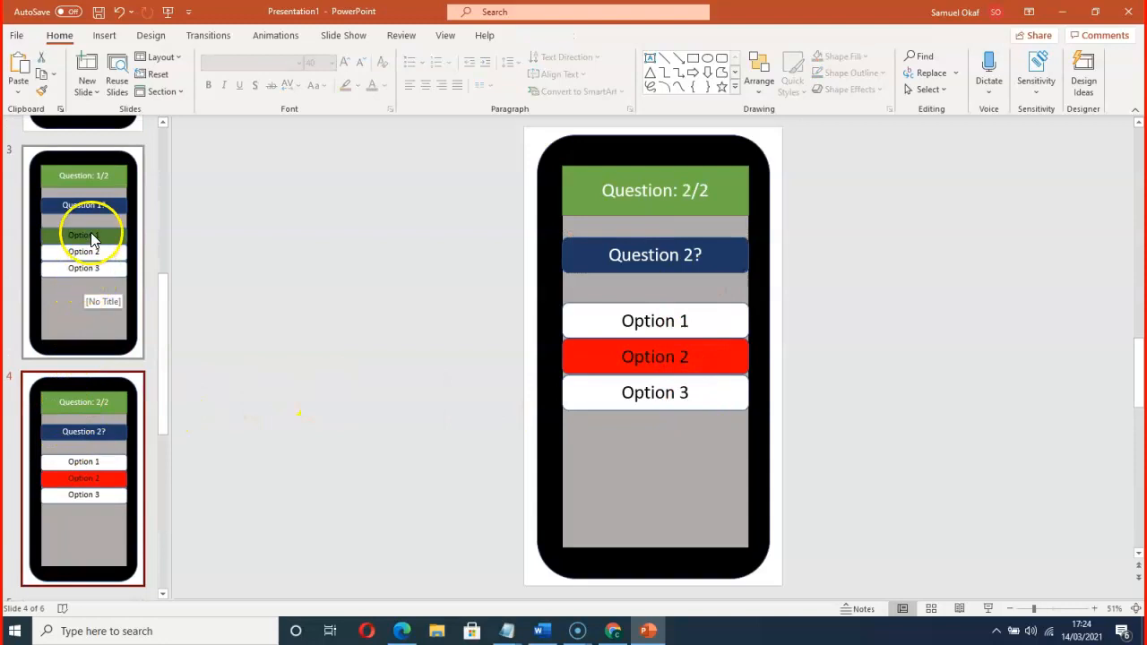
{"action": "scroll", "coordinate": [98, 465], "scroll_direction": "down", "scroll_amount": 5}
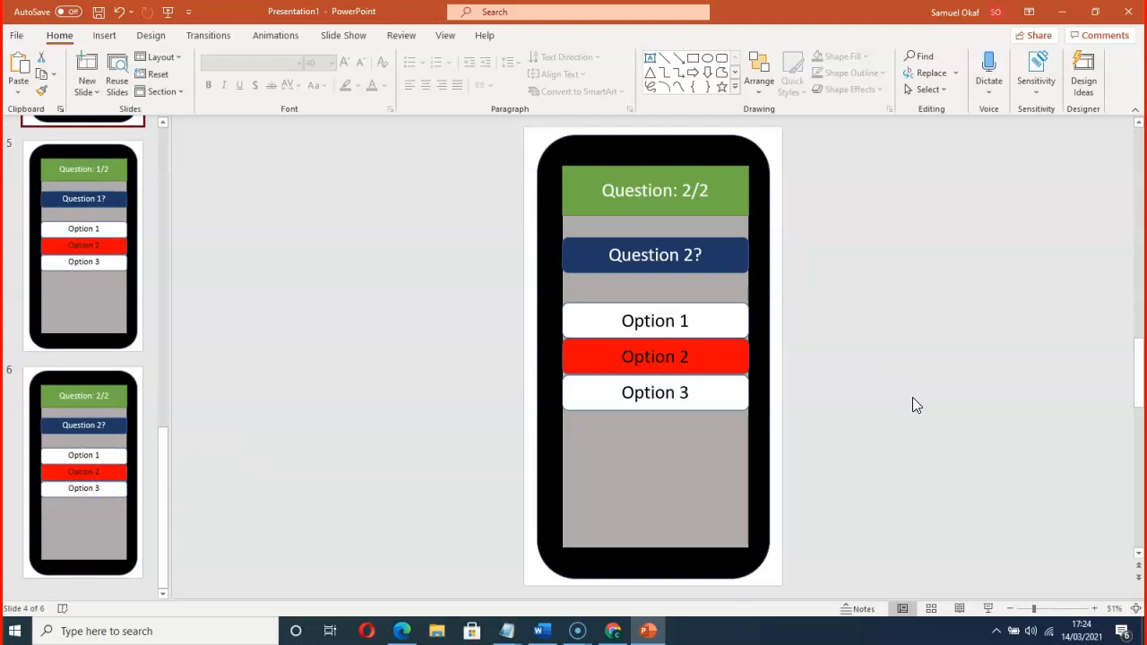
{"action": "left_click", "coordinate": [948, 401]}
{"action": "scroll", "coordinate": [97, 282], "scroll_direction": "up", "scroll_amount": 6}
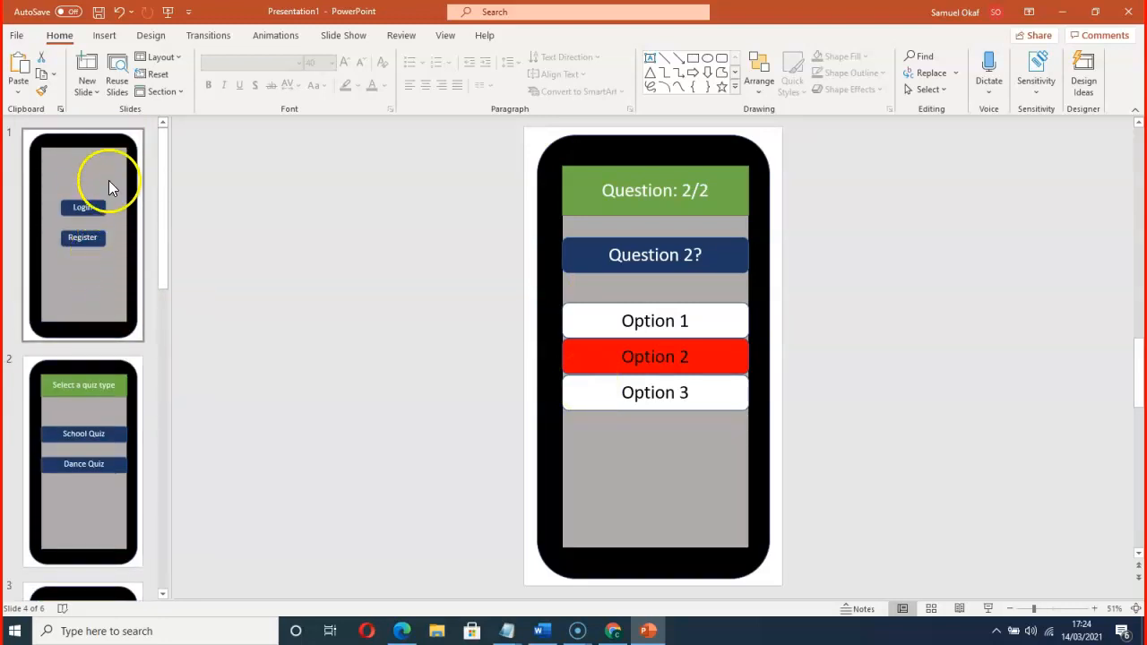
{"action": "left_click", "coordinate": [92, 167]}
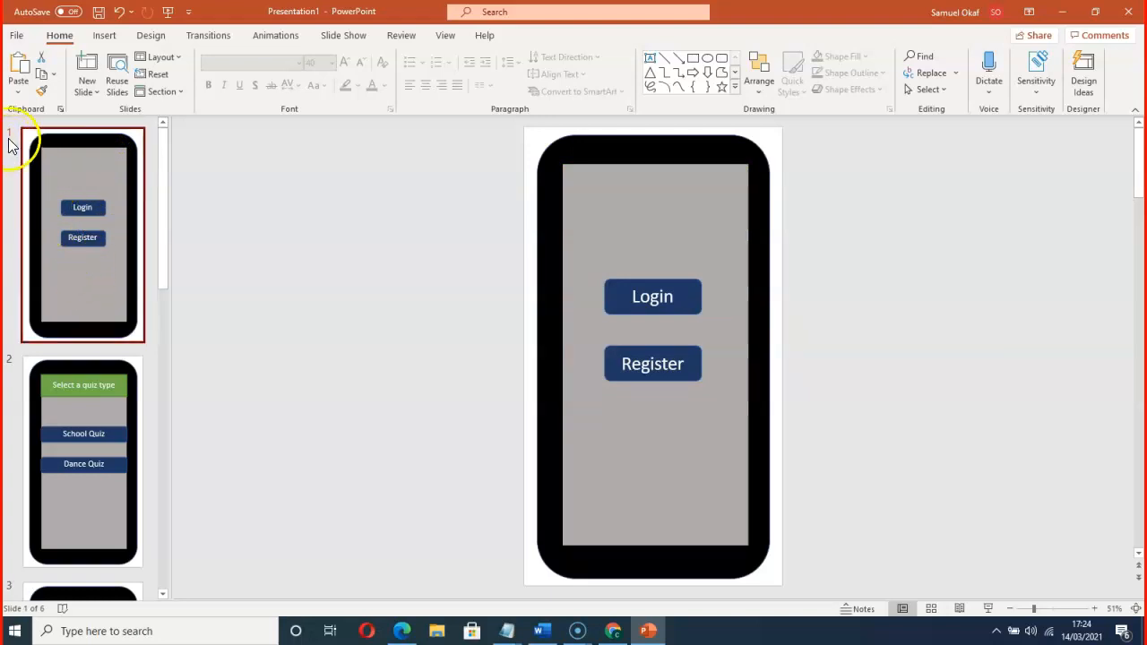
{"action": "scroll", "coordinate": [63, 225], "scroll_direction": "down", "scroll_amount": 5}
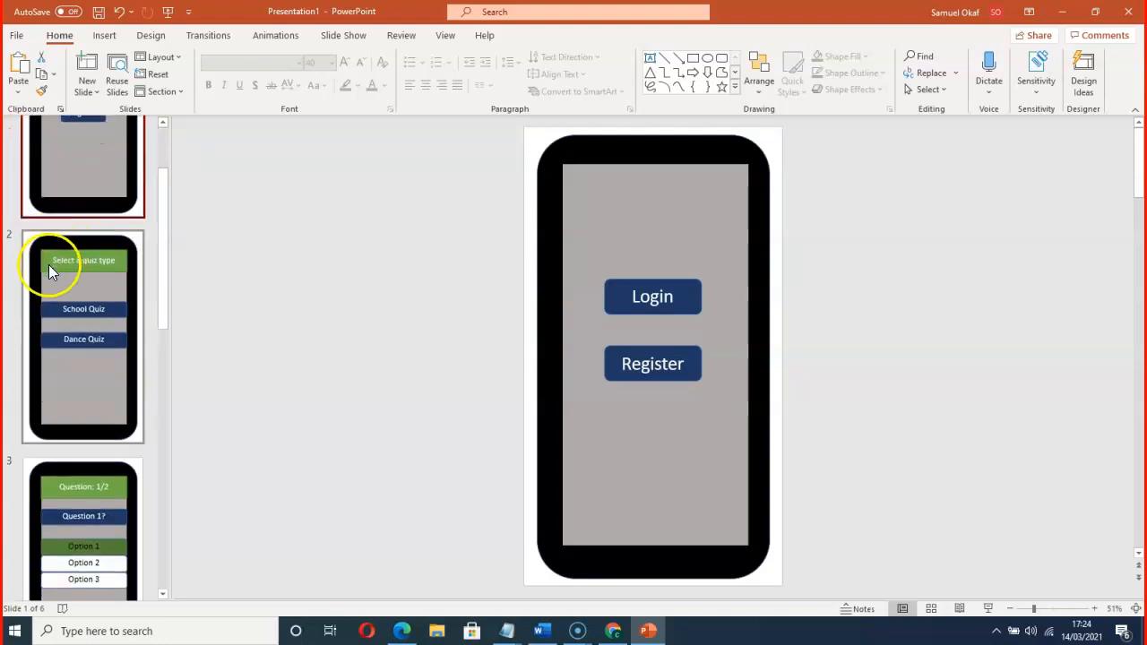
{"action": "scroll", "coordinate": [59, 340], "scroll_direction": "down", "scroll_amount": 10}
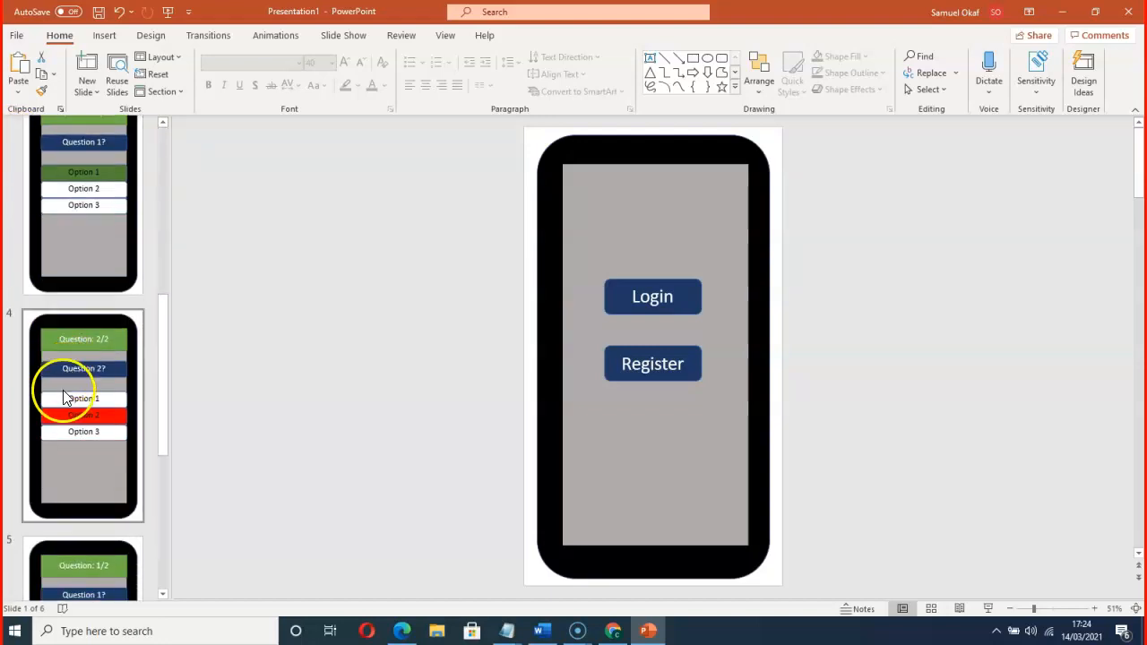
{"action": "scroll", "coordinate": [66, 407], "scroll_direction": "up", "scroll_amount": 15}
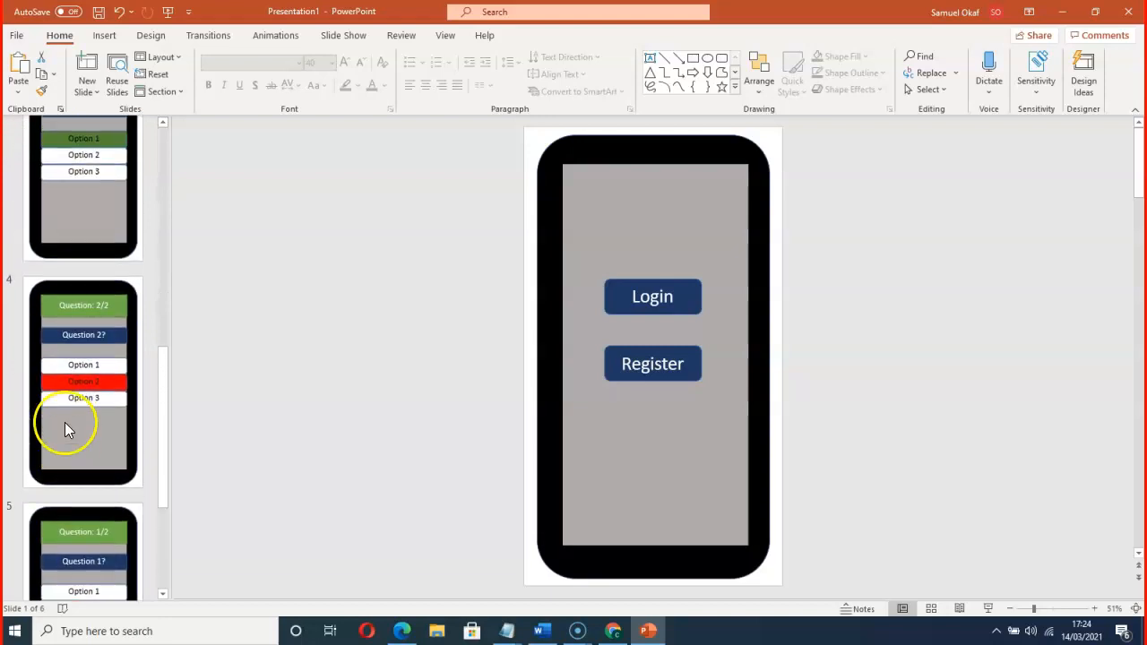
{"action": "scroll", "coordinate": [66, 413], "scroll_direction": "up", "scroll_amount": 1}
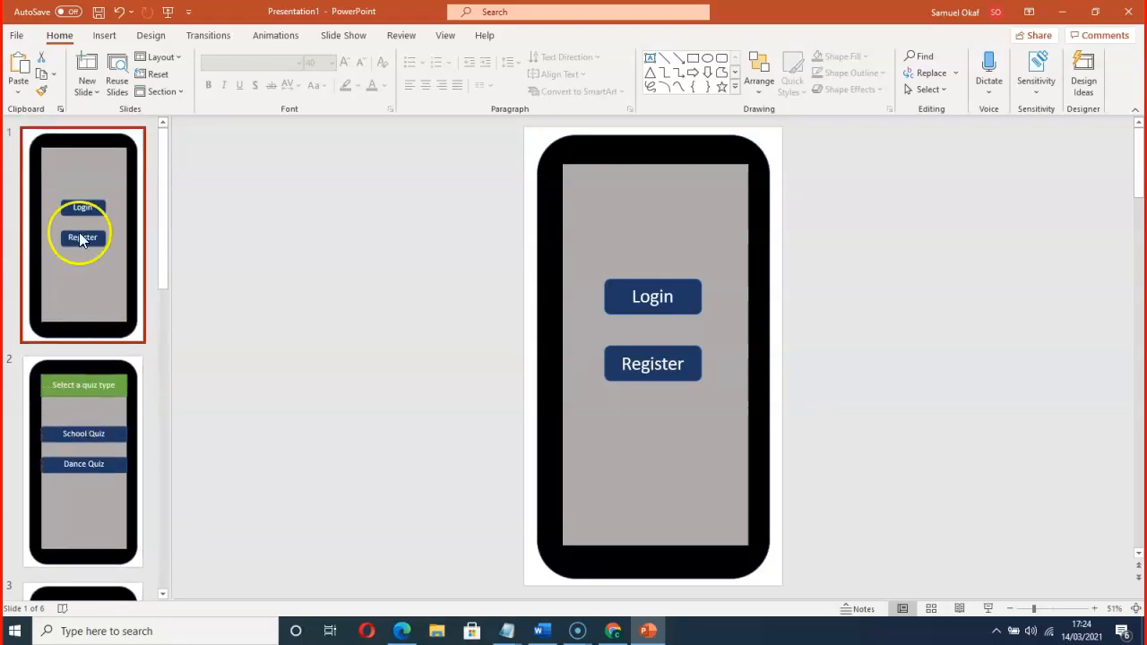
{"action": "right_click", "coordinate": [76, 173]}
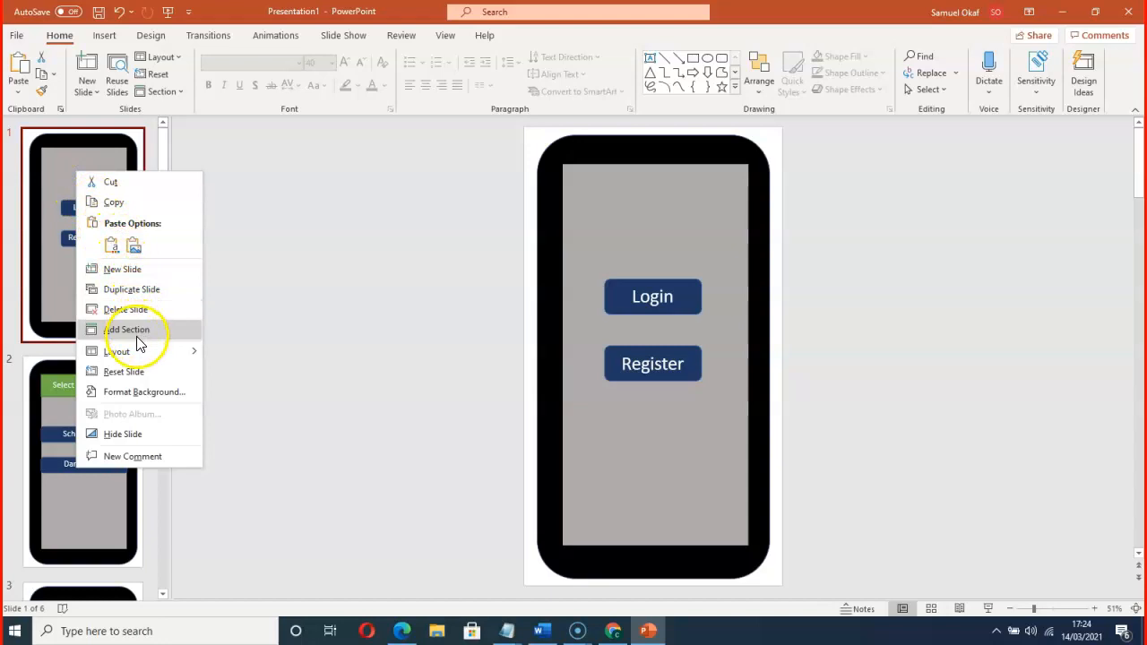
{"action": "mouse_move", "coordinate": [137, 356]}
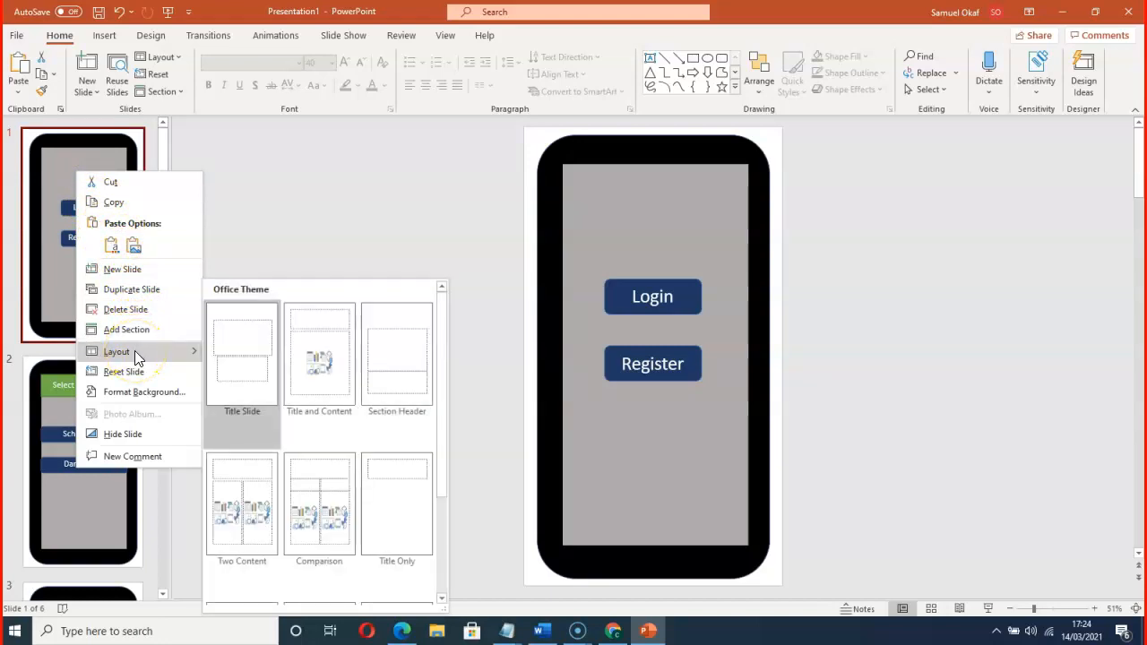
{"action": "left_click", "coordinate": [299, 199]}
{"action": "right_click", "coordinate": [80, 305]}
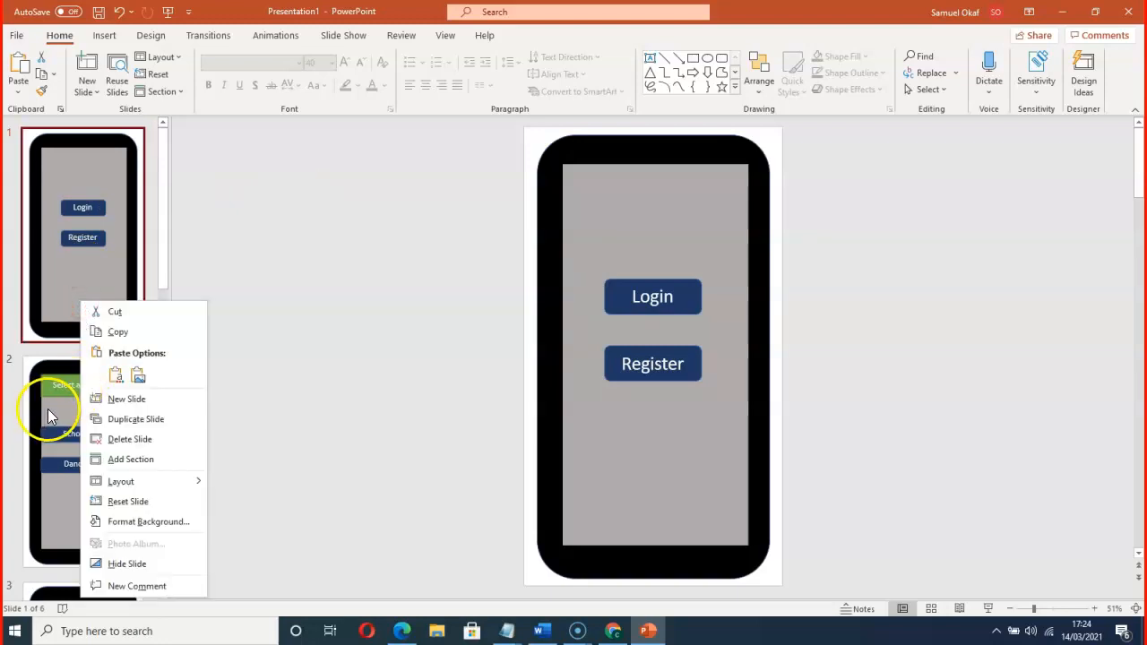
{"action": "right_click", "coordinate": [48, 410]}
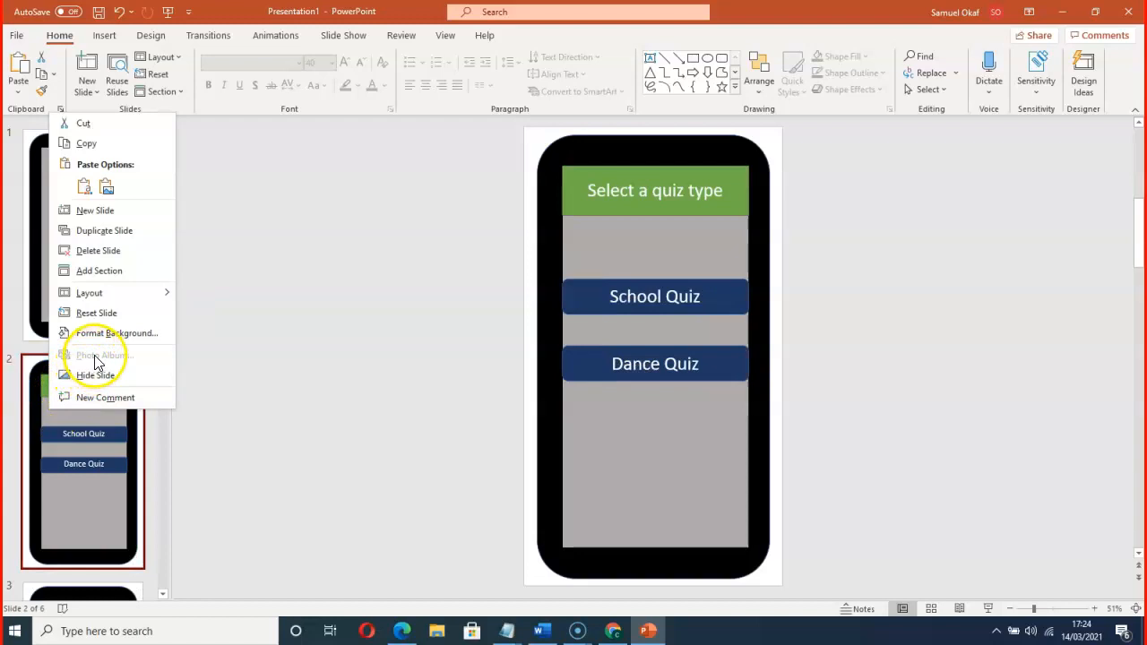
{"action": "left_click", "coordinate": [340, 278]}
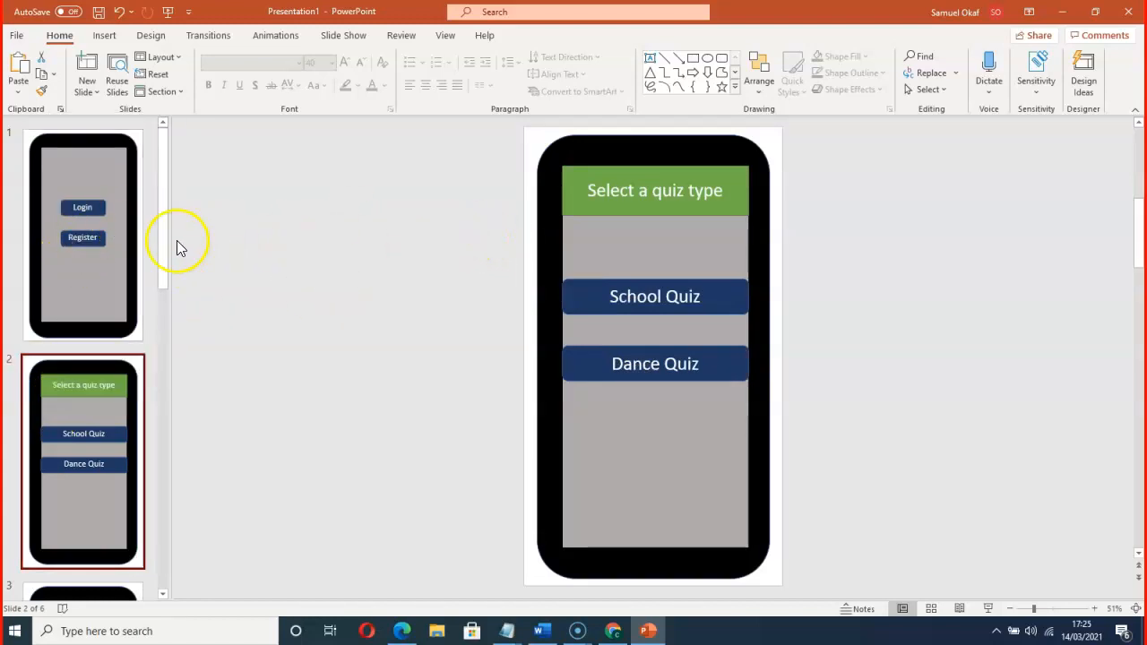
On slide 1, link the Login button to Slide 2 as a place in this document
{"action": "left_click", "coordinate": [94, 173]}
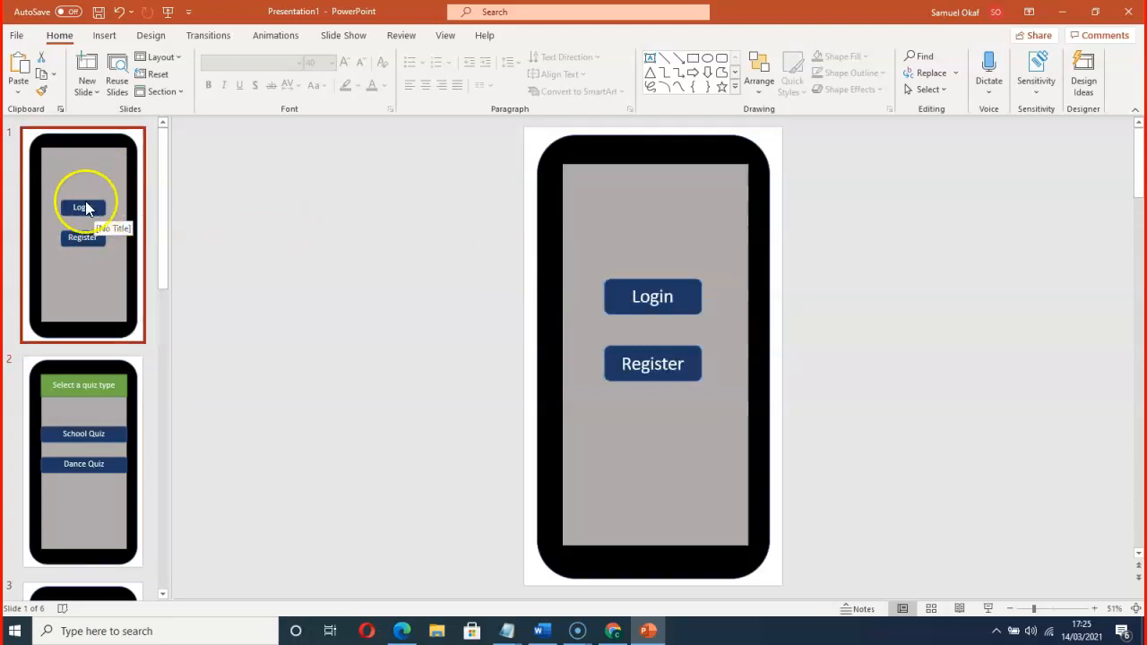
{"action": "left_click", "coordinate": [624, 298]}
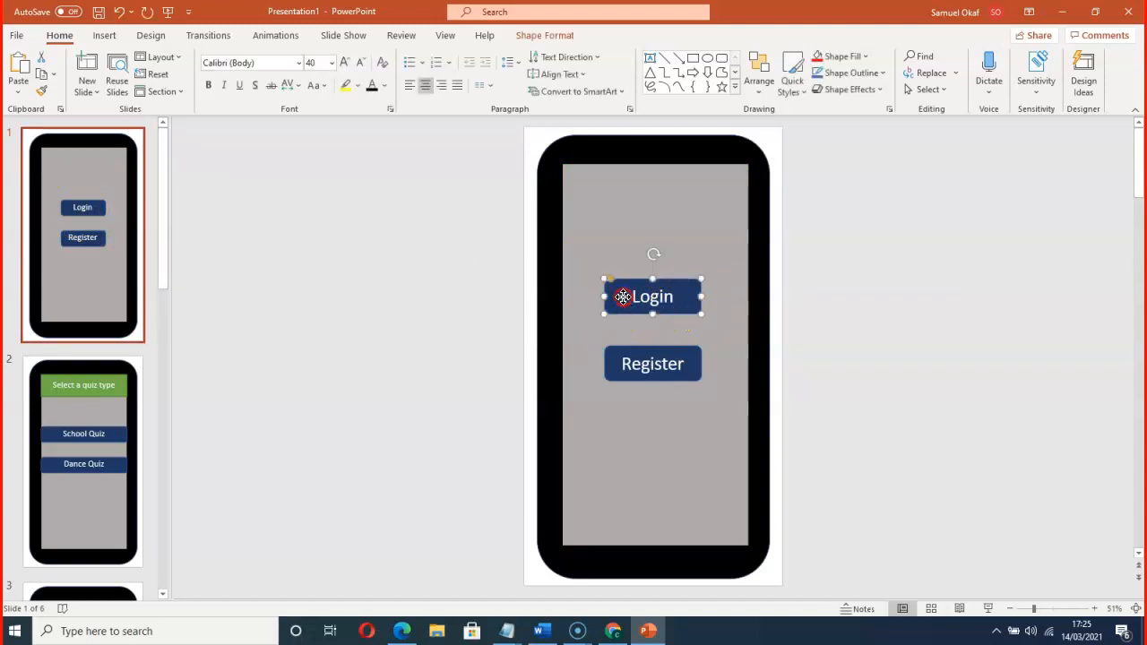
{"action": "right_click", "coordinate": [623, 298]}
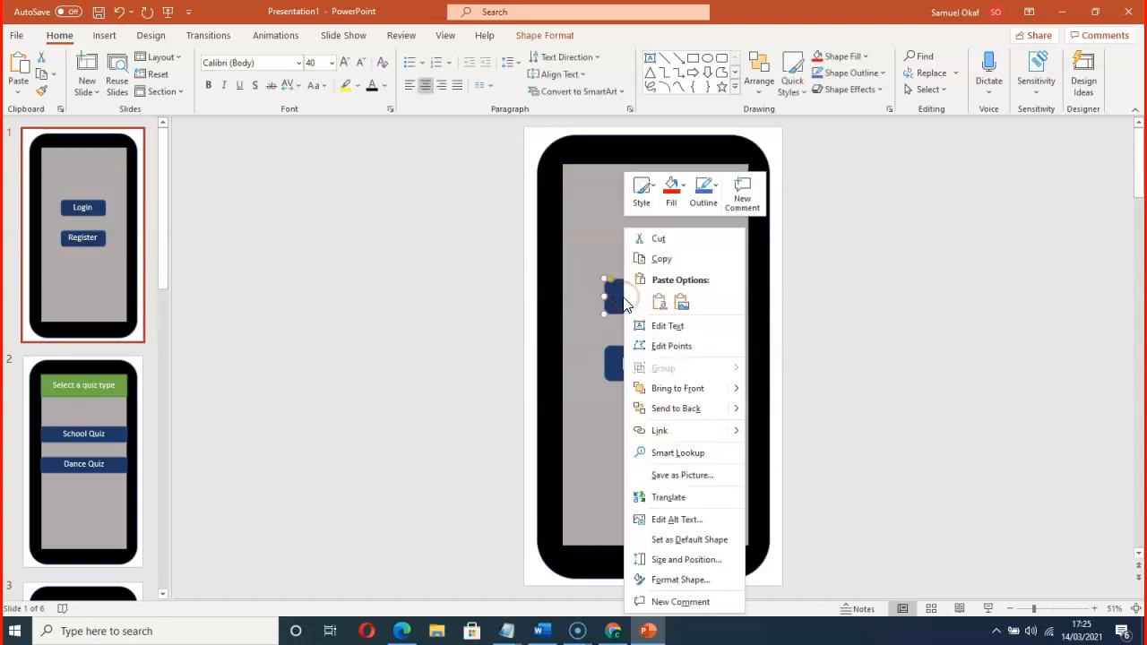
{"action": "left_click", "coordinate": [674, 433]}
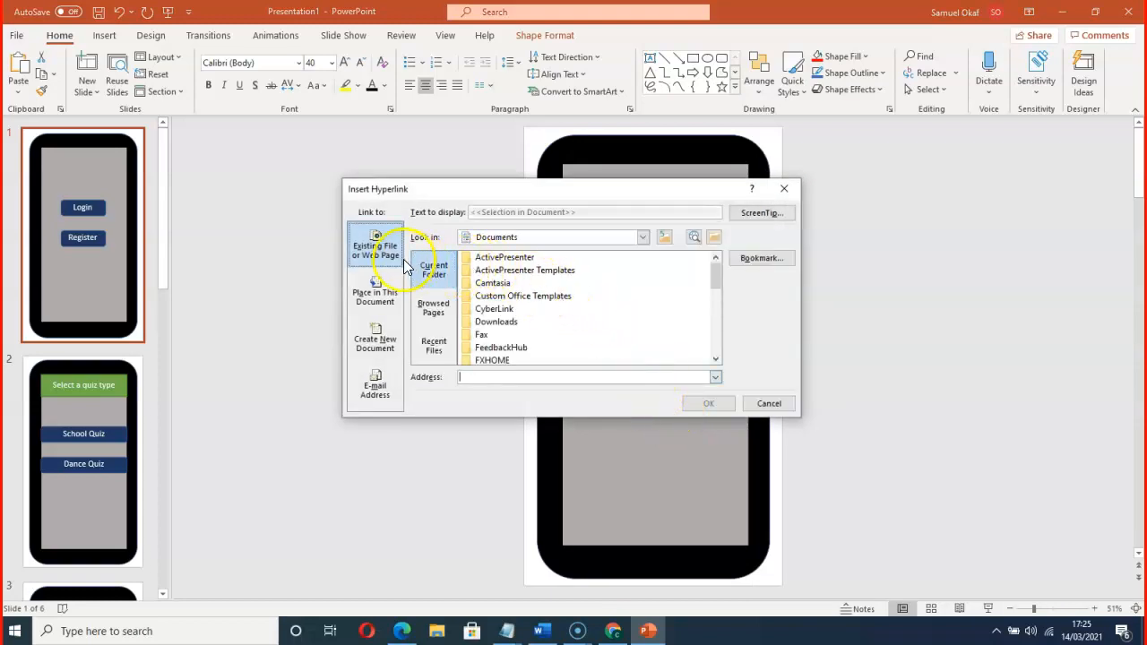
{"action": "left_click", "coordinate": [380, 305]}
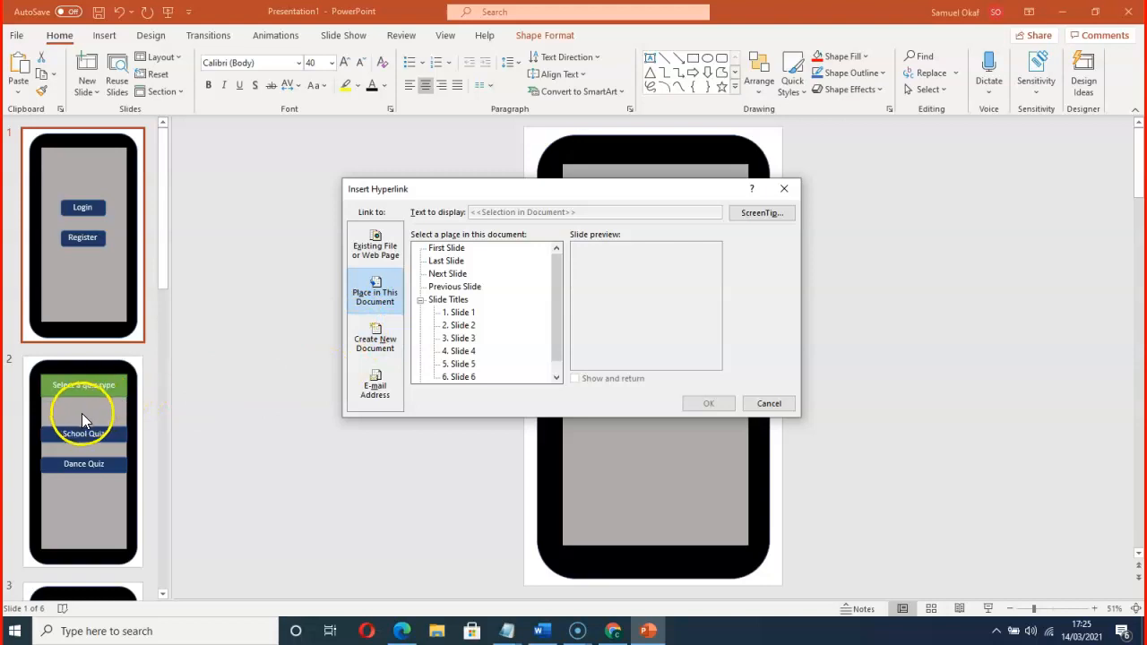
{"action": "left_click", "coordinate": [460, 325]}
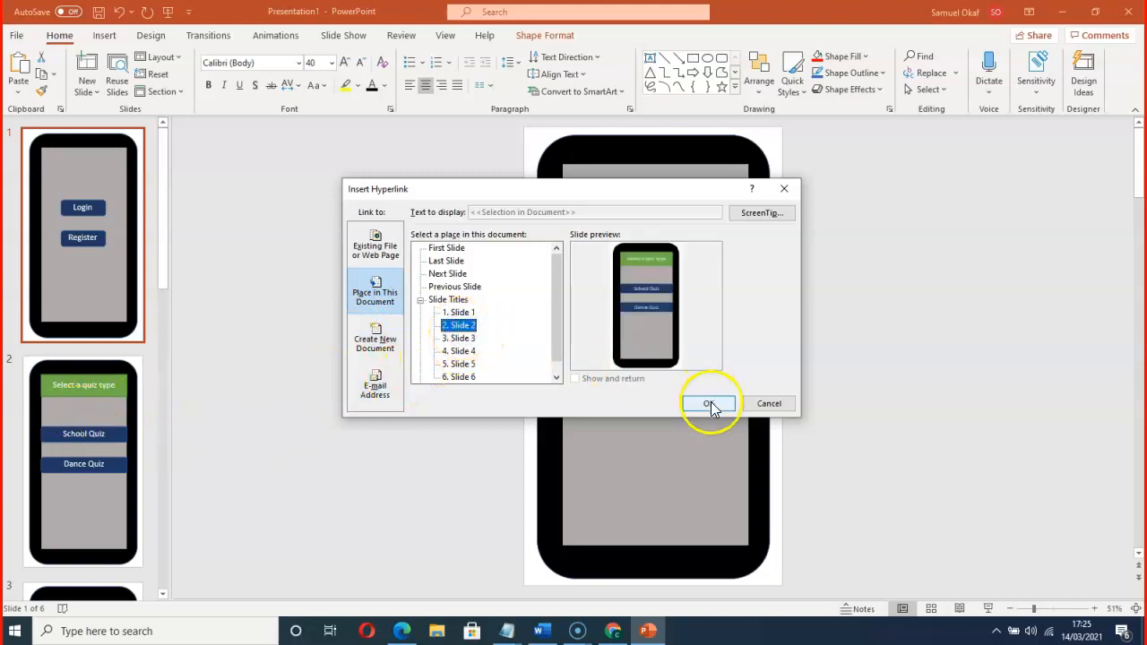
{"action": "left_click", "coordinate": [708, 405]}
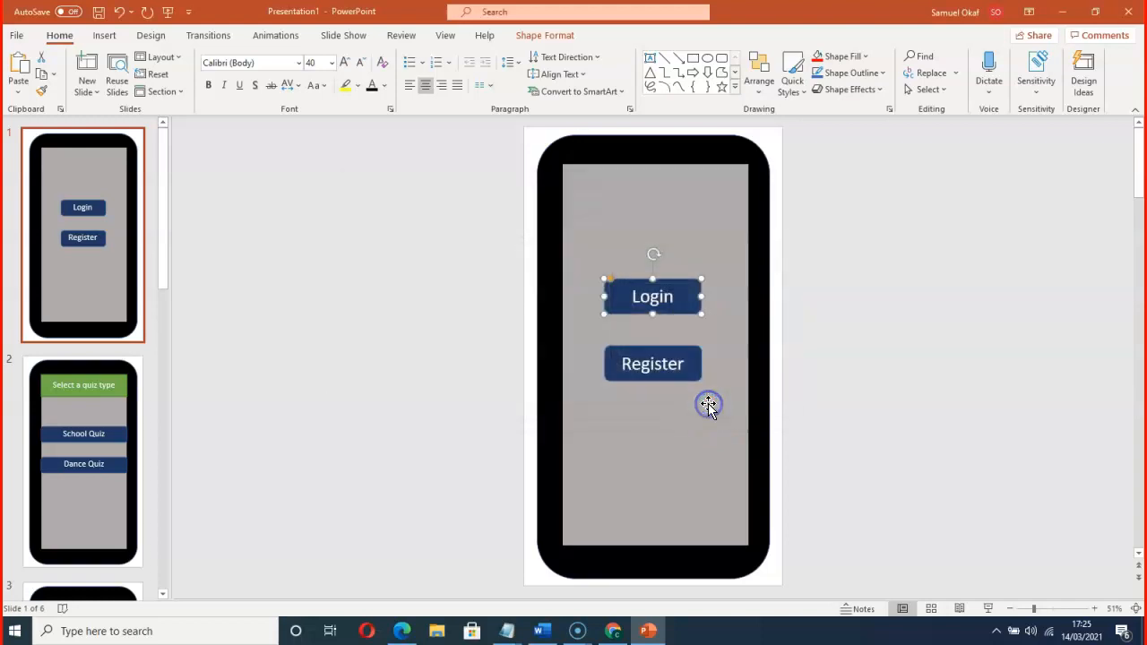
{"action": "left_click", "coordinate": [939, 428]}
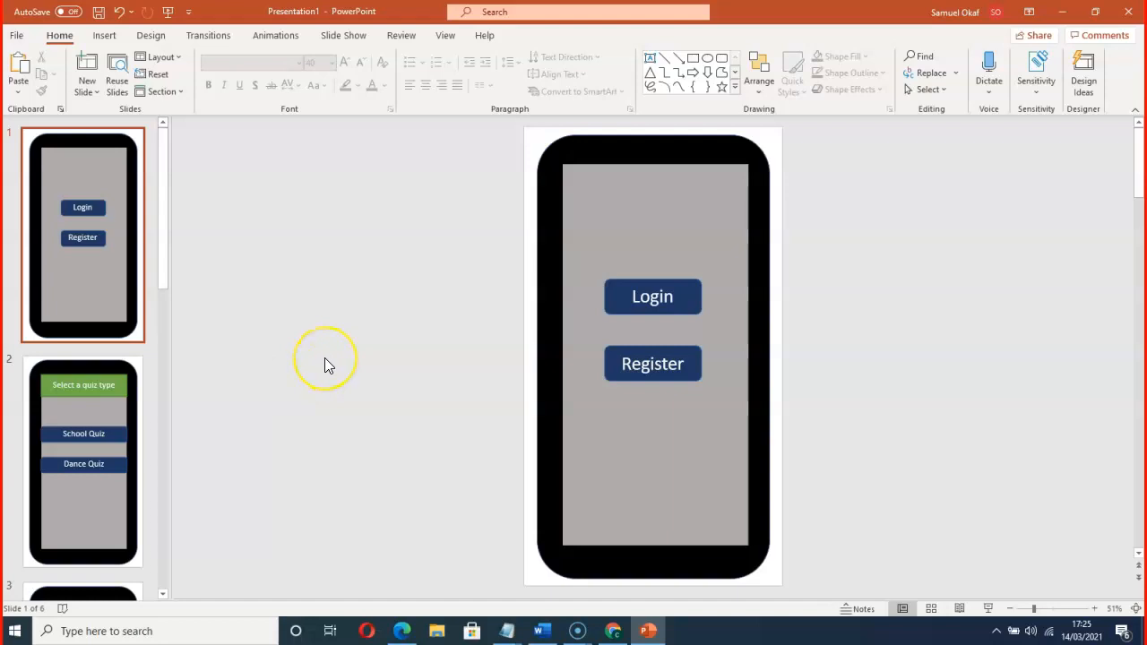
{"action": "scroll", "coordinate": [325, 357], "scroll_direction": "down", "scroll_amount": 2}
{"action": "scroll", "coordinate": [324, 358], "scroll_direction": "up", "scroll_amount": 2}
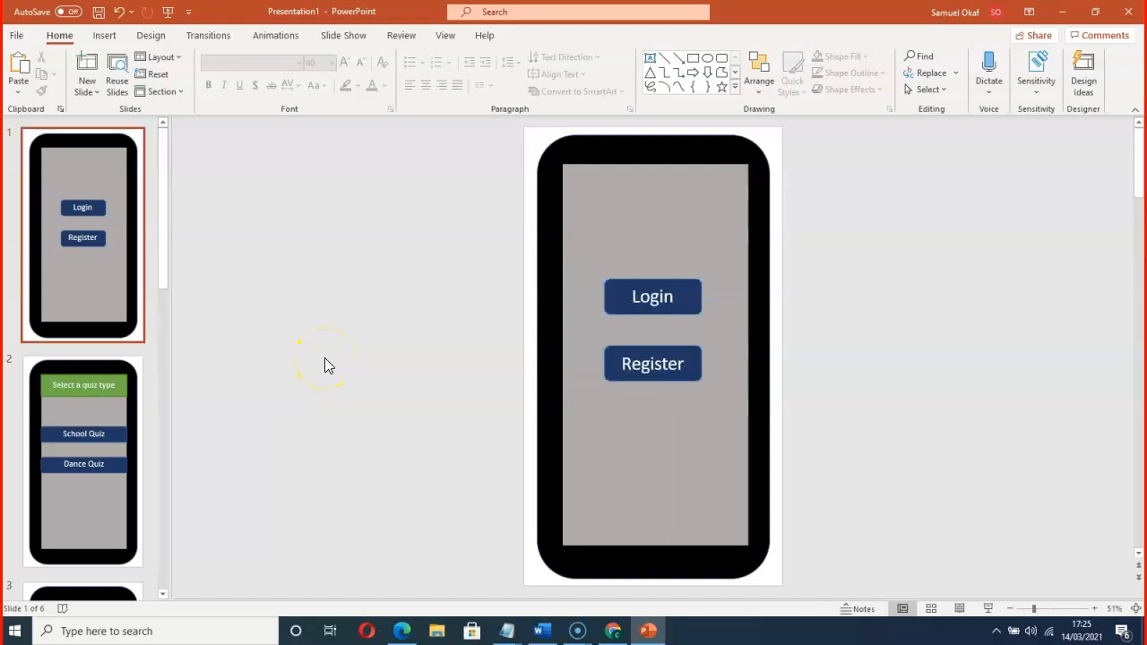
{"action": "right_click", "coordinate": [83, 294]}
{"action": "left_click", "coordinate": [402, 348]}
{"action": "right_click", "coordinate": [75, 408]}
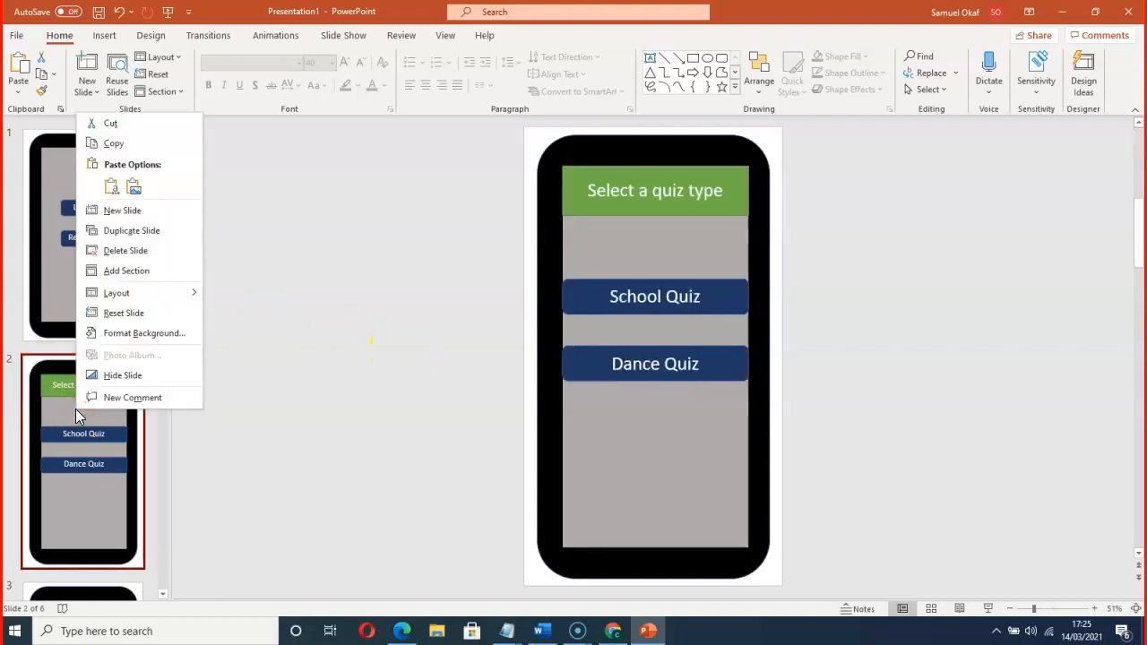
{"action": "left_click", "coordinate": [149, 293]}
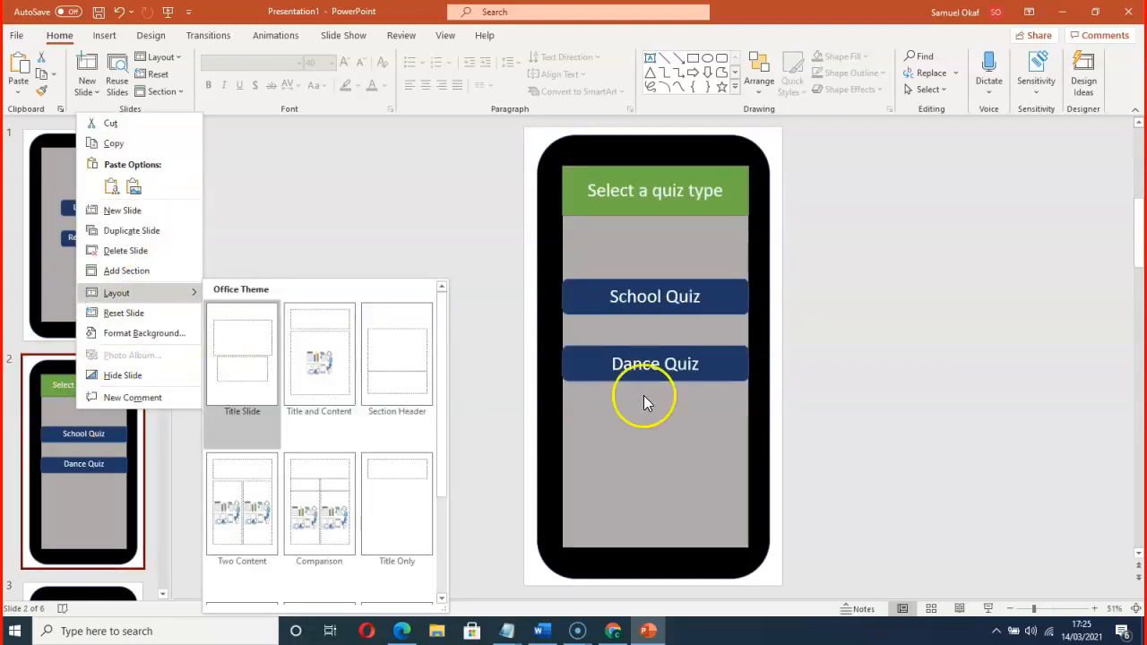
{"action": "left_click", "coordinate": [870, 377]}
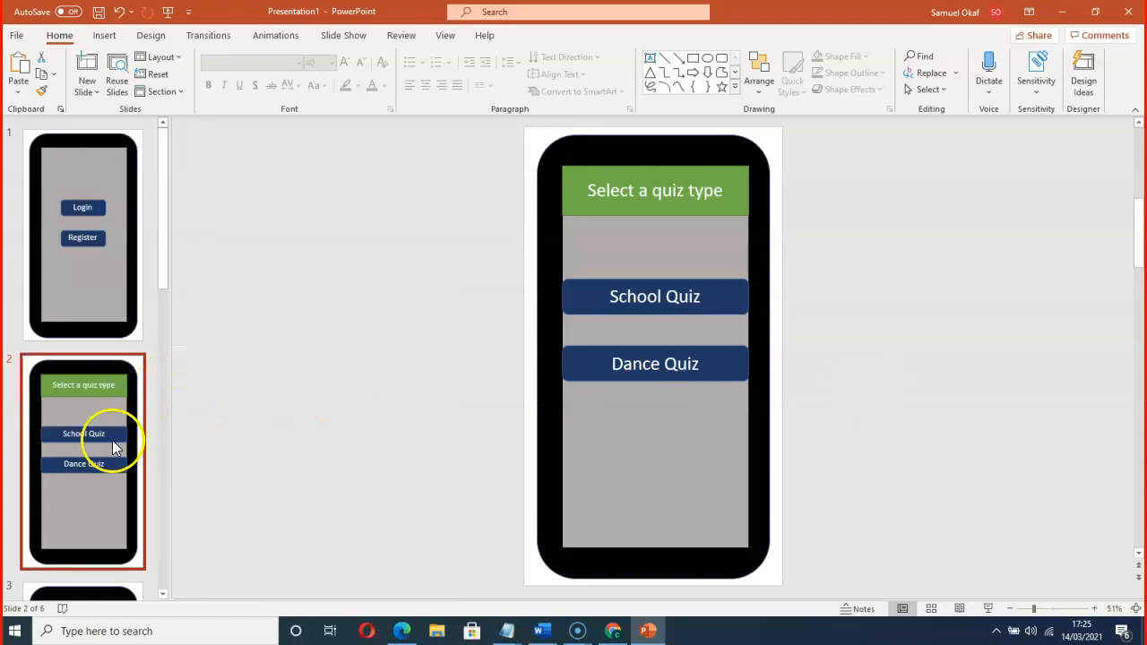
On slide 2, link the School Quiz button to Slide 3 of this document
{"action": "scroll", "coordinate": [112, 440], "scroll_direction": "down", "scroll_amount": 2}
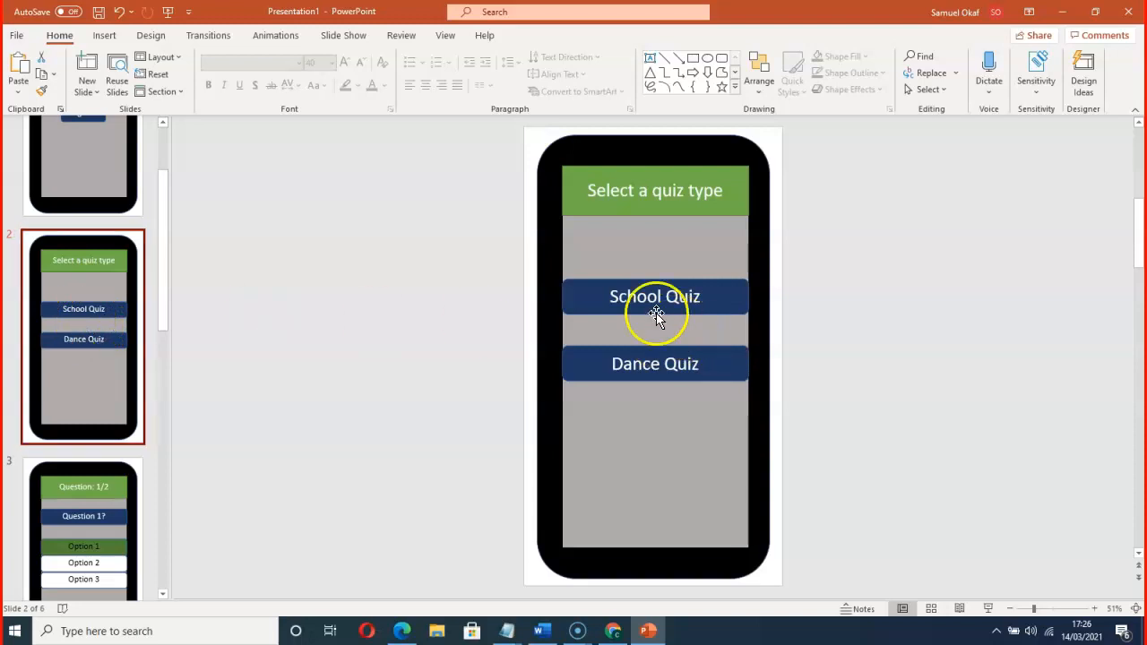
{"action": "scroll", "coordinate": [906, 389], "scroll_direction": "down", "scroll_amount": 2}
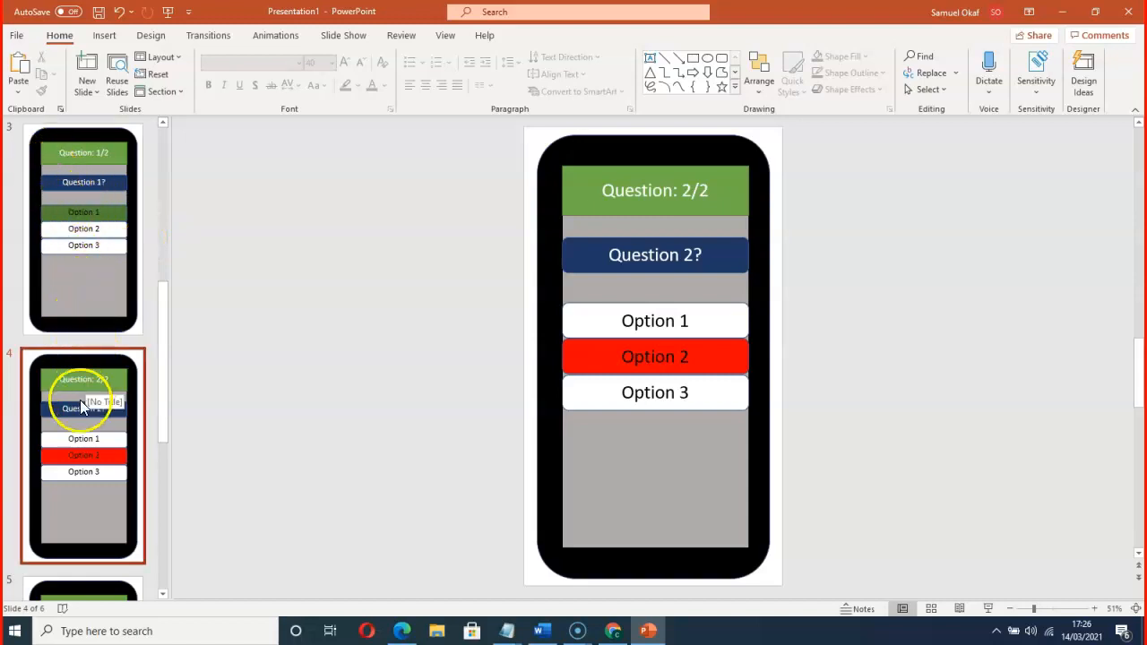
{"action": "scroll", "coordinate": [94, 255], "scroll_direction": "up", "scroll_amount": 2}
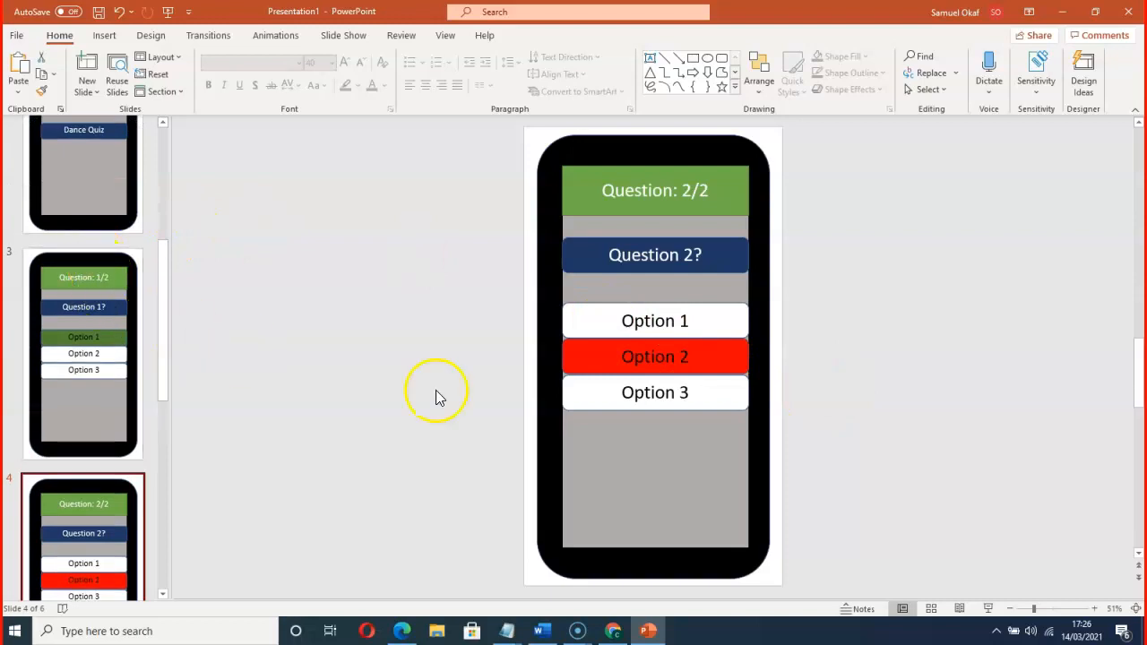
{"action": "scroll", "coordinate": [92, 330], "scroll_direction": "up", "scroll_amount": 2}
{"action": "left_click", "coordinate": [77, 208]}
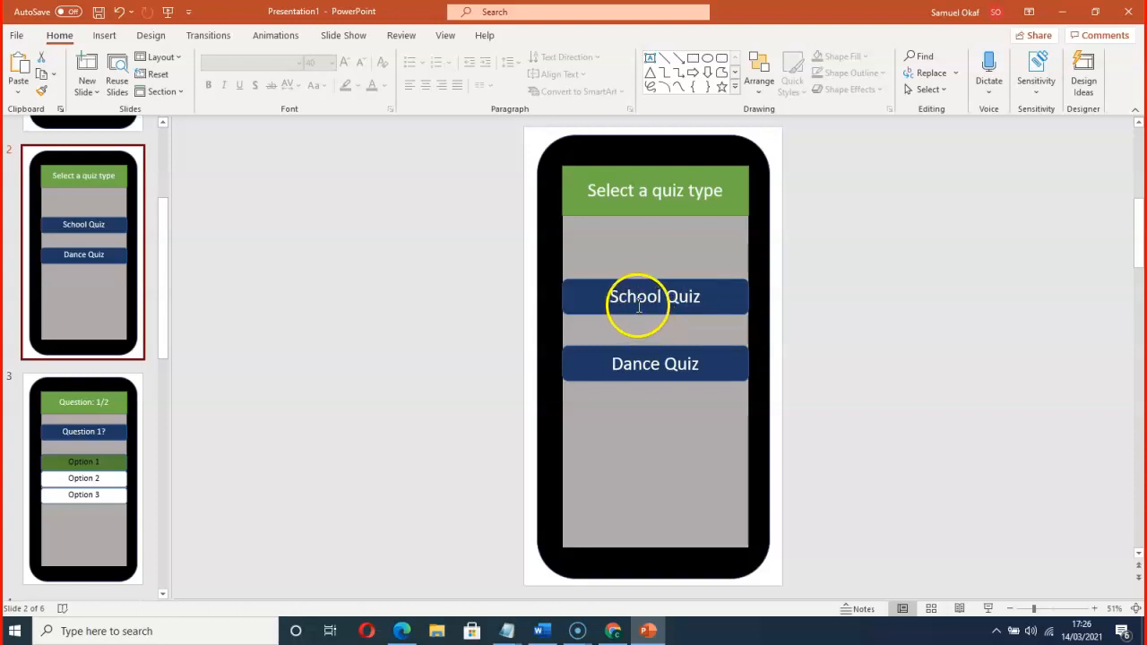
{"action": "left_click", "coordinate": [595, 296]}
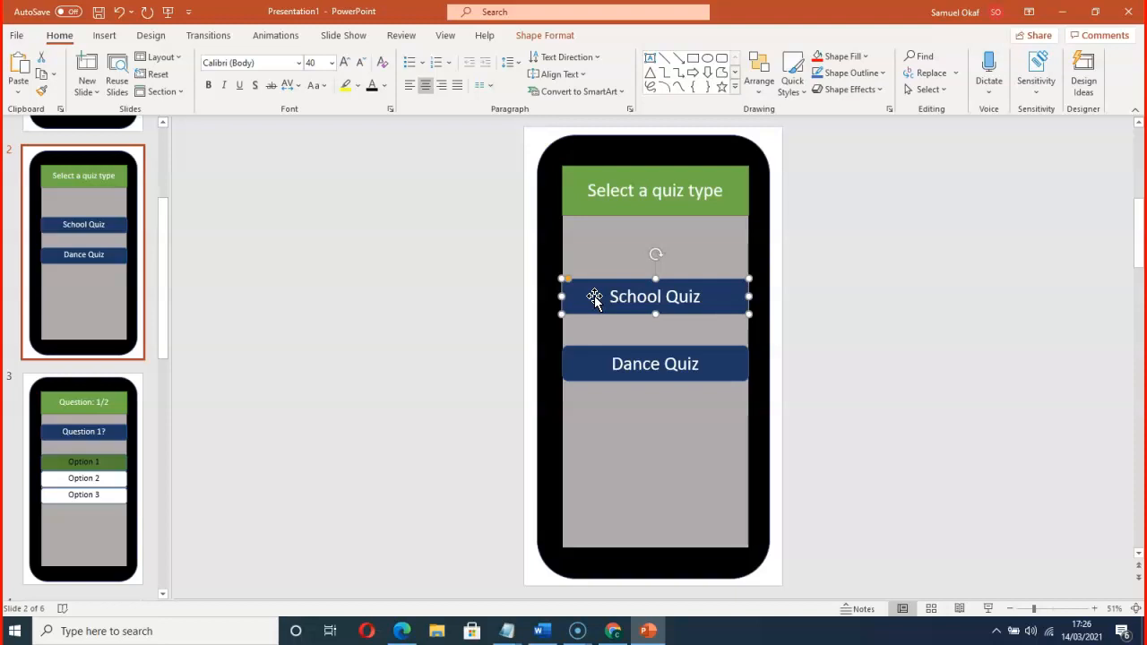
{"action": "right_click", "coordinate": [595, 300]}
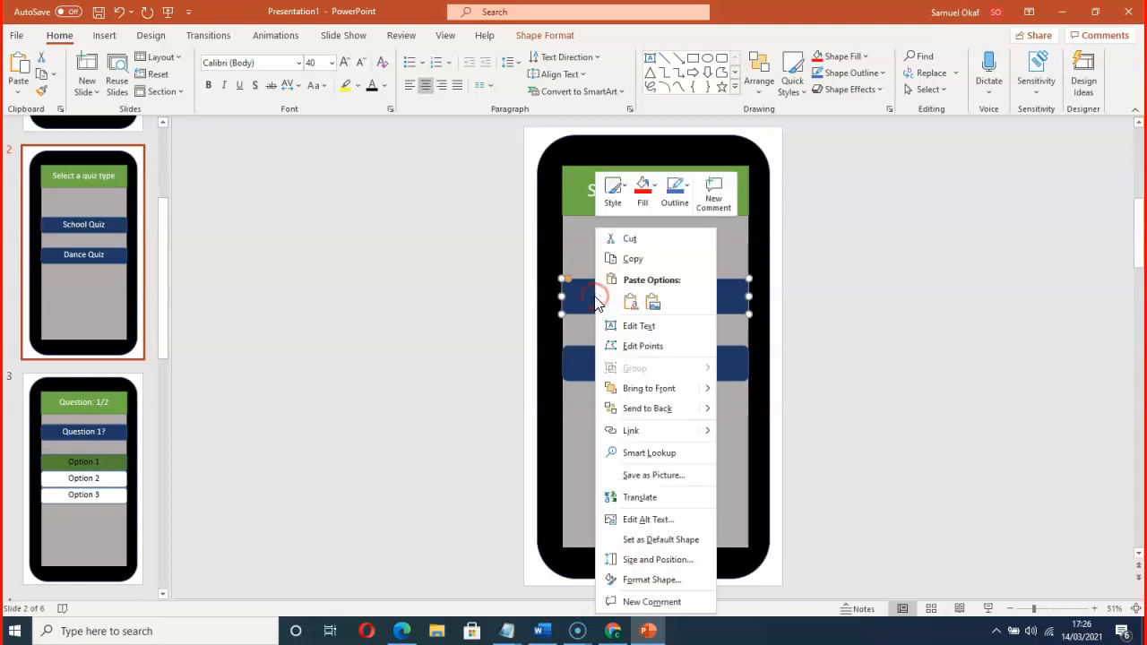
{"action": "left_click", "coordinate": [641, 430]}
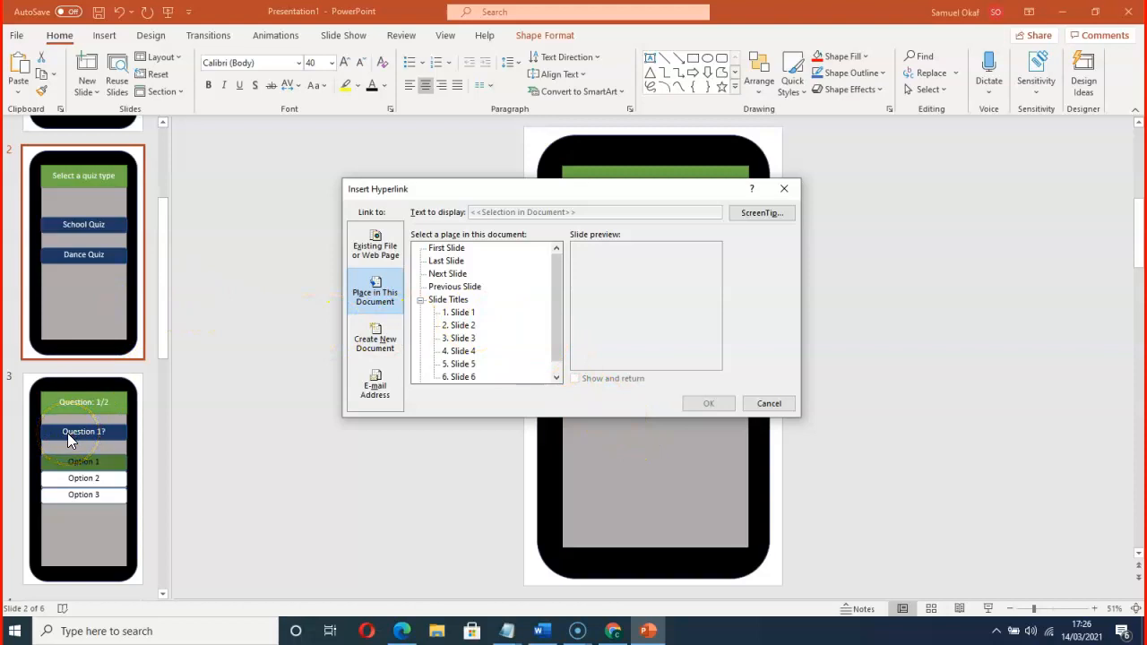
{"action": "left_click", "coordinate": [463, 338]}
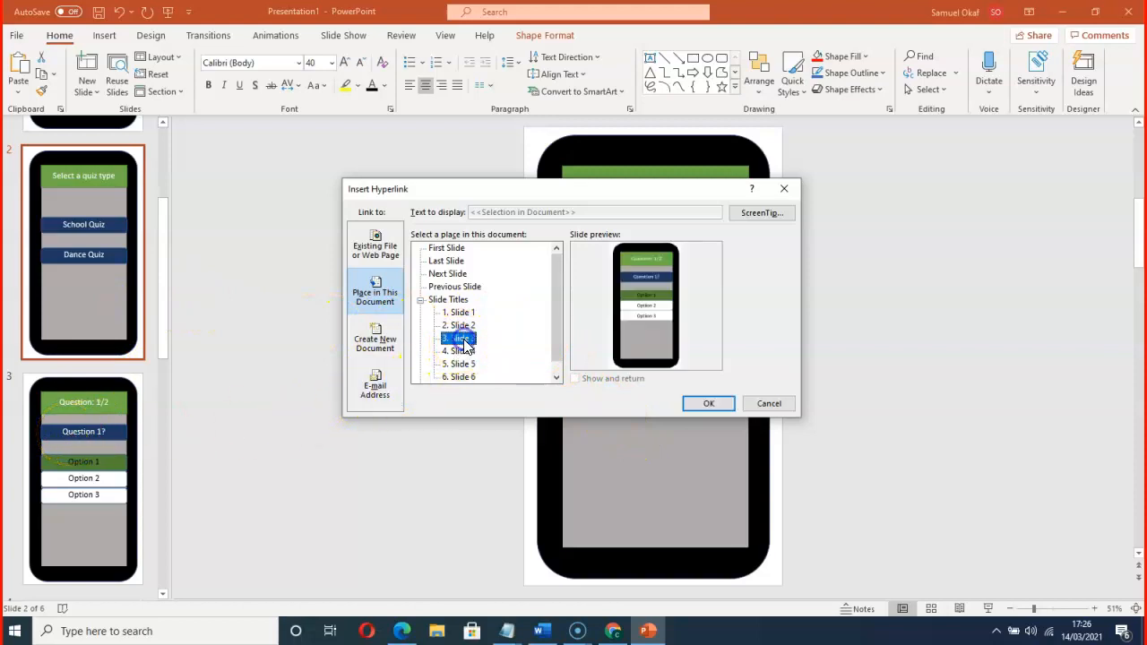
{"action": "left_click", "coordinate": [708, 404]}
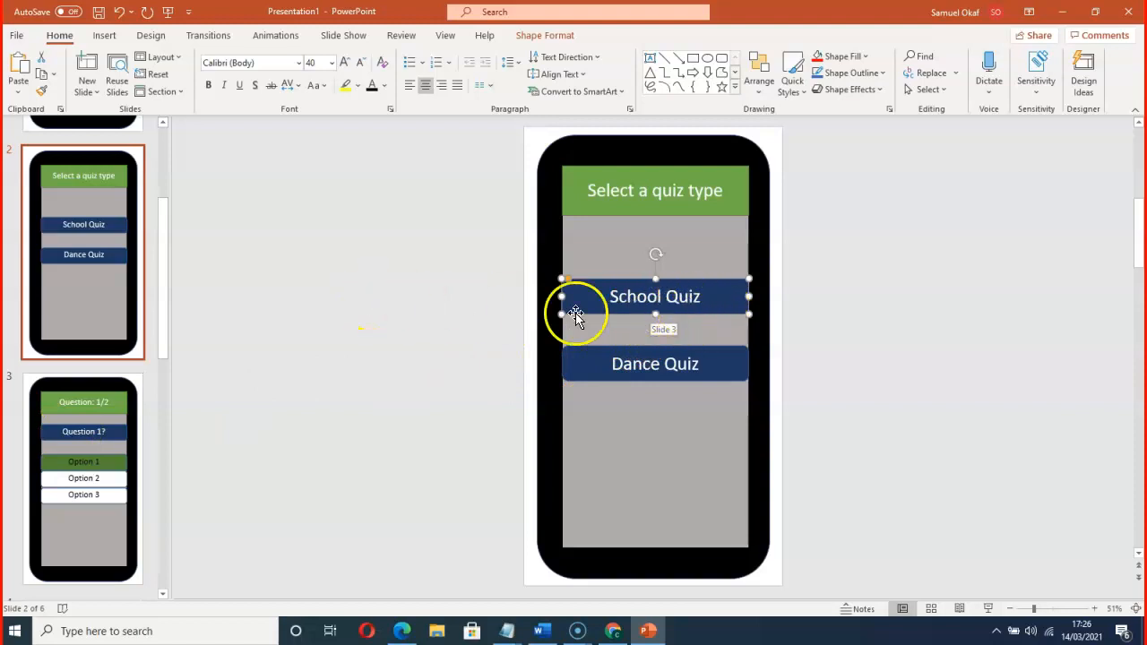
On slide 3, draw a rounded rectangle about 5.7 cm wide and 2.6 cm high below the options and label it "Next"
{"action": "left_click", "coordinate": [85, 425]}
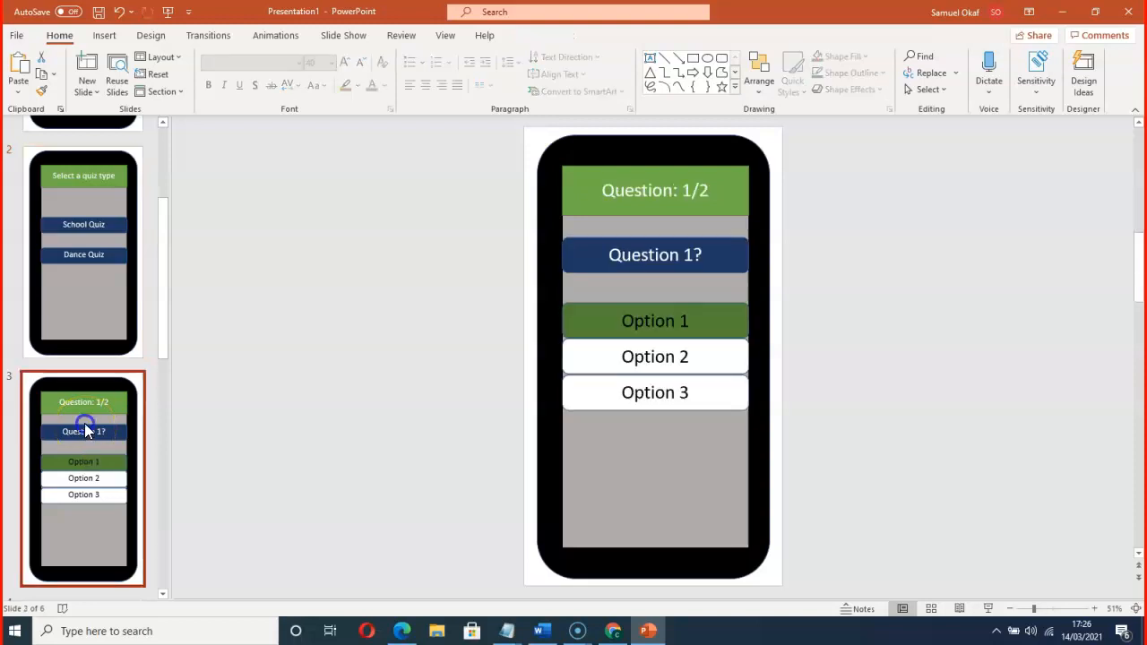
{"action": "left_click", "coordinate": [108, 36]}
{"action": "left_click", "coordinate": [259, 94]}
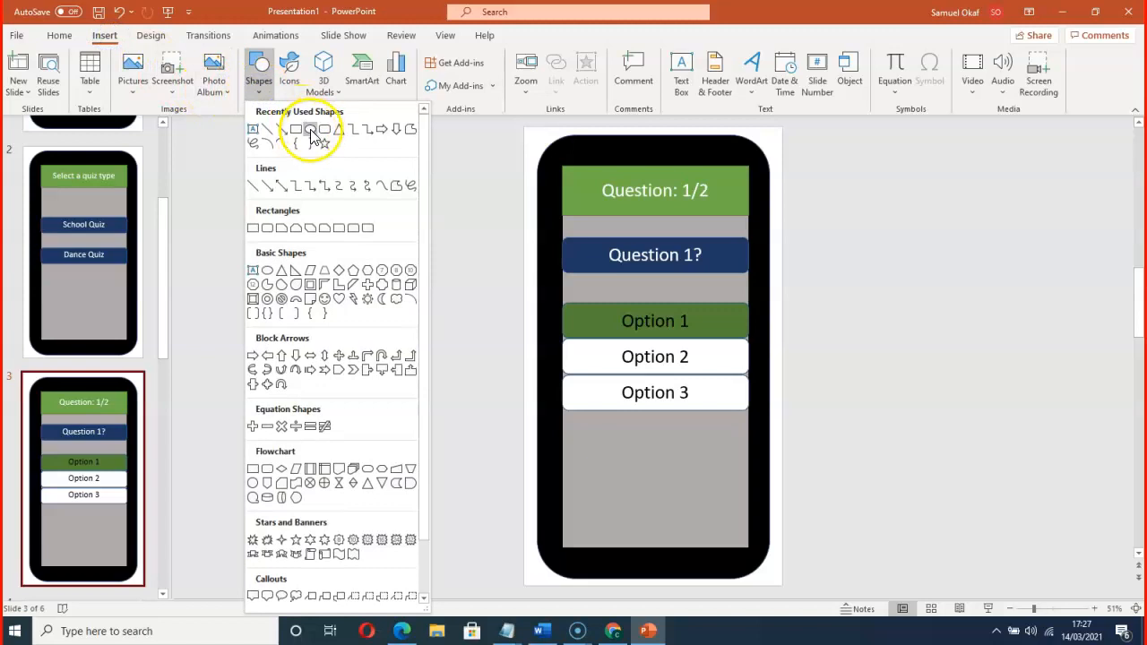
{"action": "left_click", "coordinate": [310, 132]}
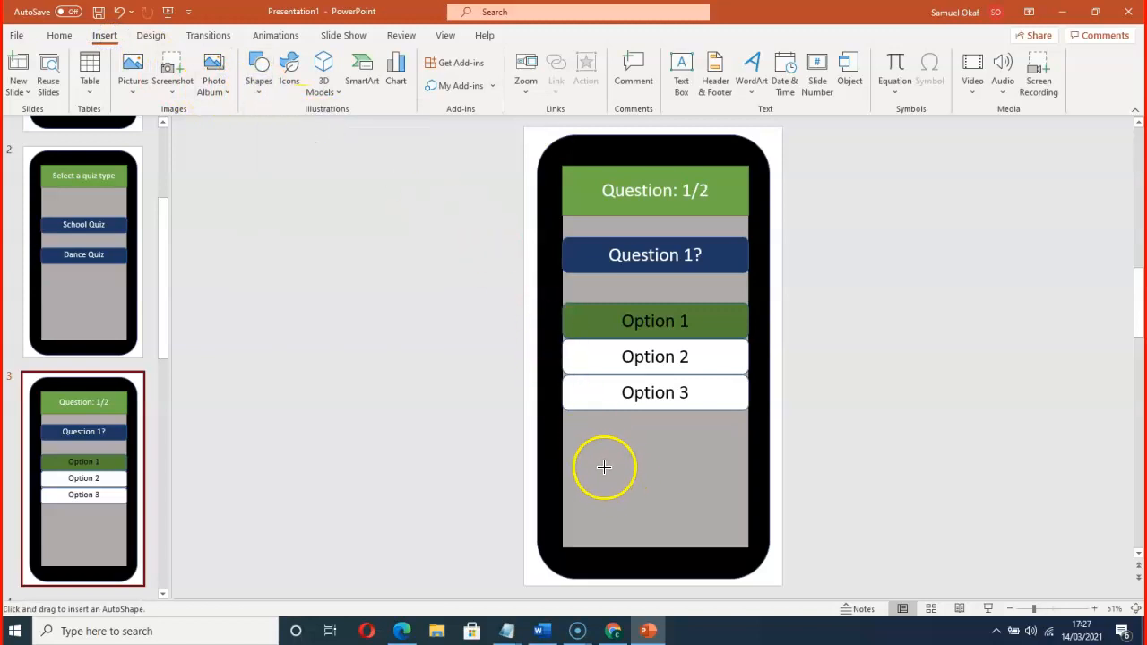
{"action": "left_click_drag", "start_coordinate": [615, 481], "coordinate": [691, 516]}
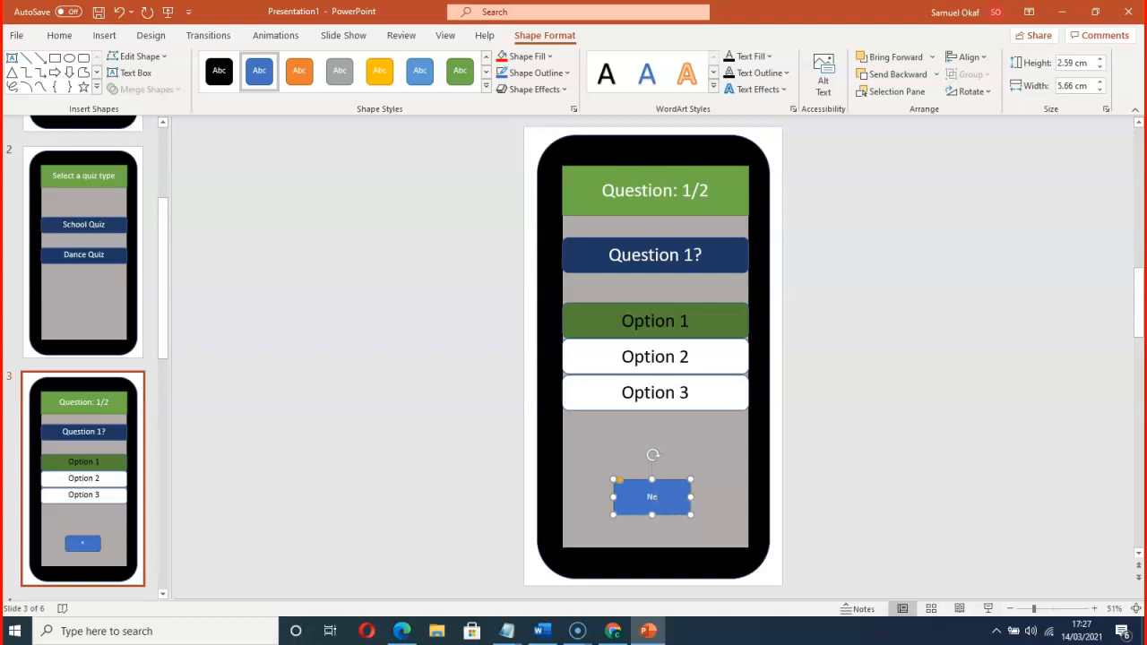
Set the font colour of the "Next" label on slide 3 to black
{"action": "left_click", "coordinate": [639, 496]}
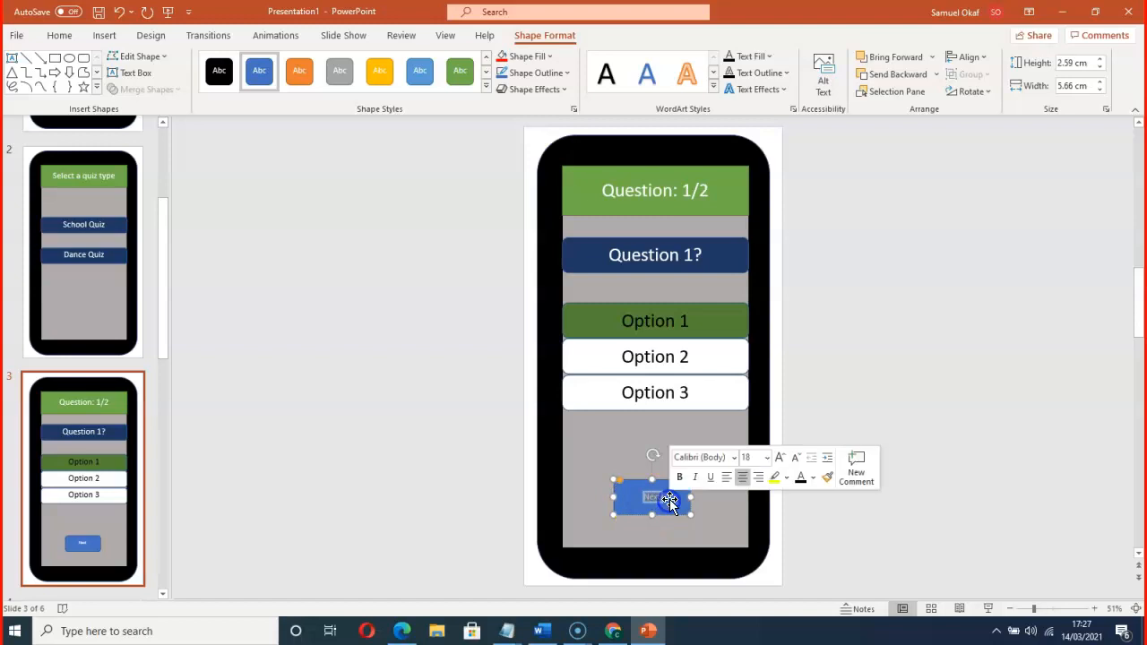
{"action": "left_click", "coordinate": [812, 479]}
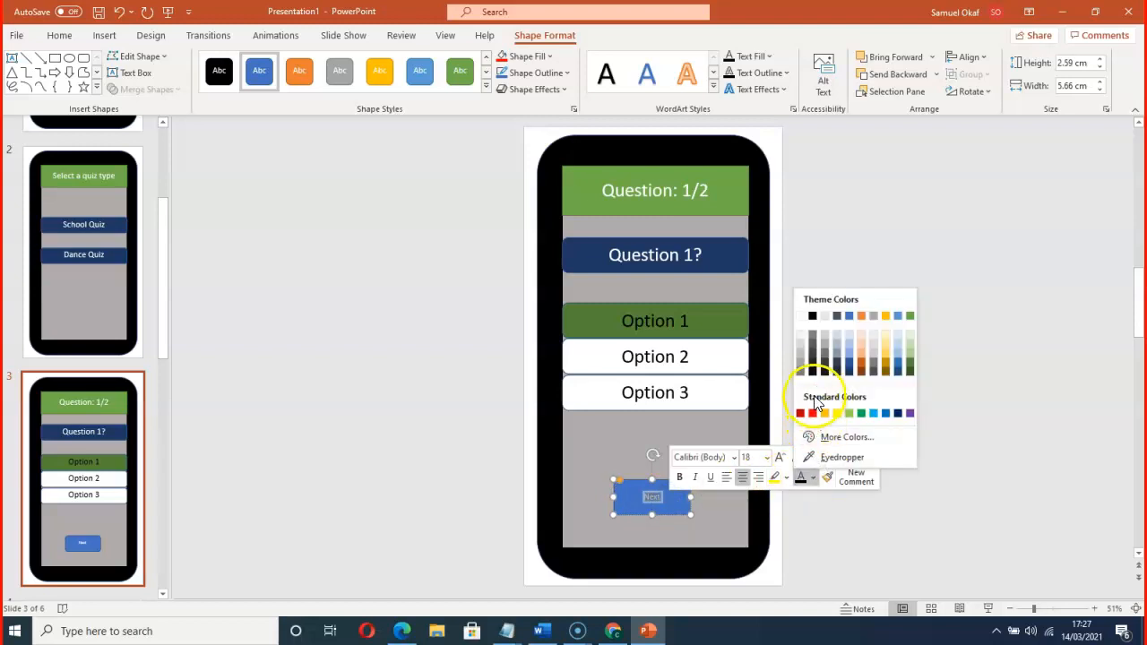
{"action": "left_click", "coordinate": [812, 315]}
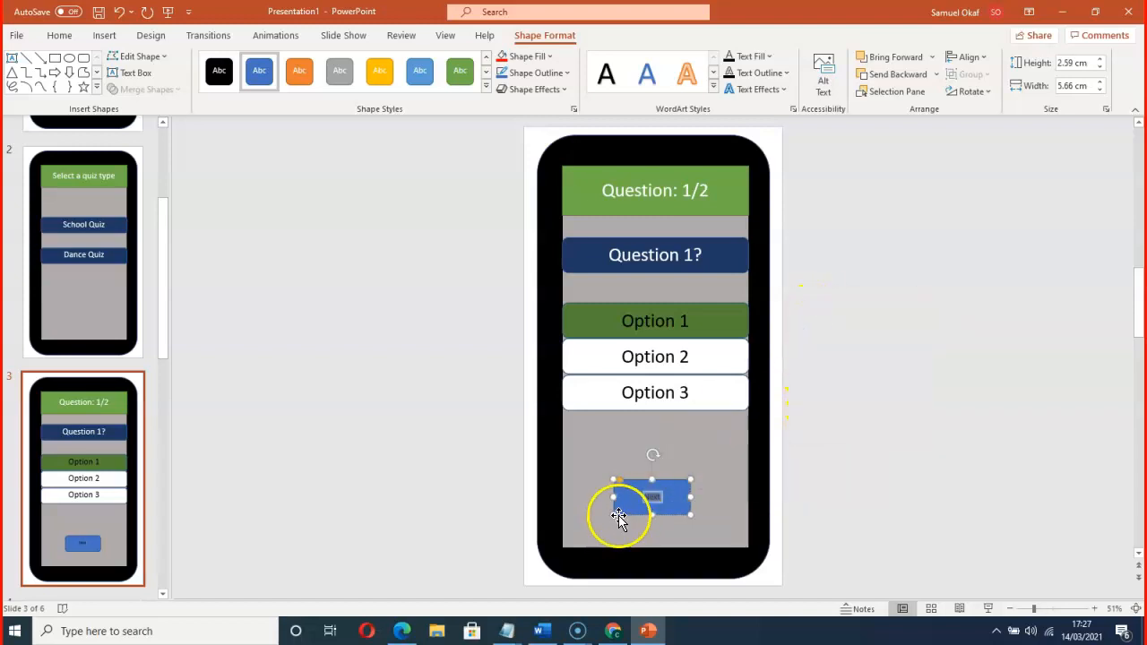
{"action": "left_click", "coordinate": [600, 456]}
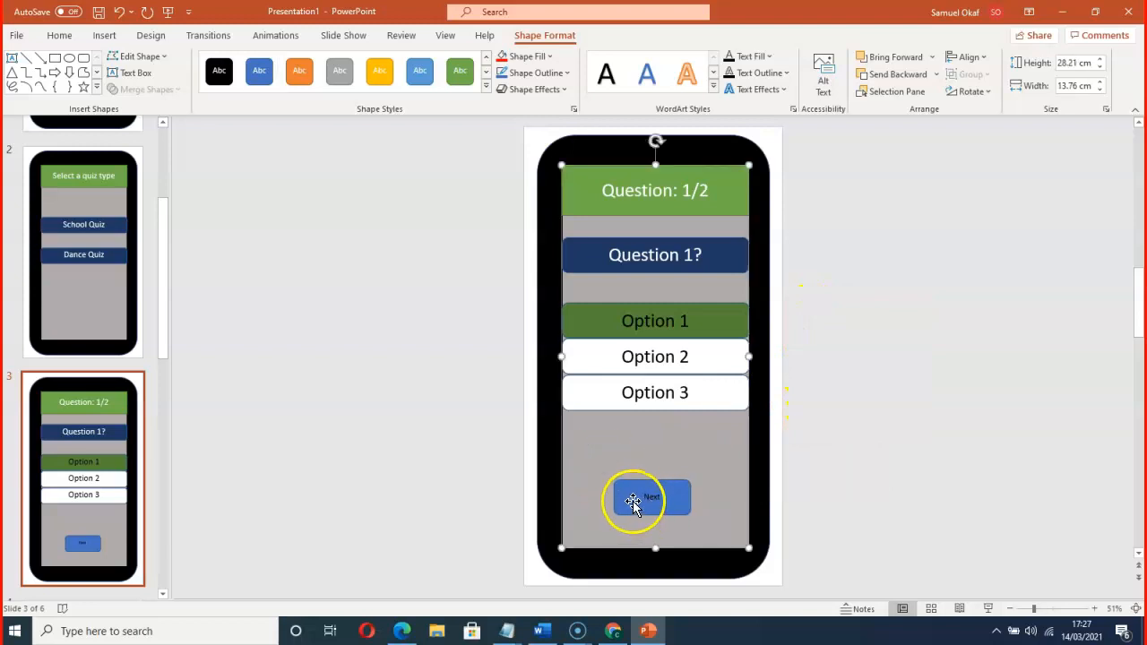
Change the fill of the Next button on slide 3 to white
{"action": "left_click", "coordinate": [632, 501]}
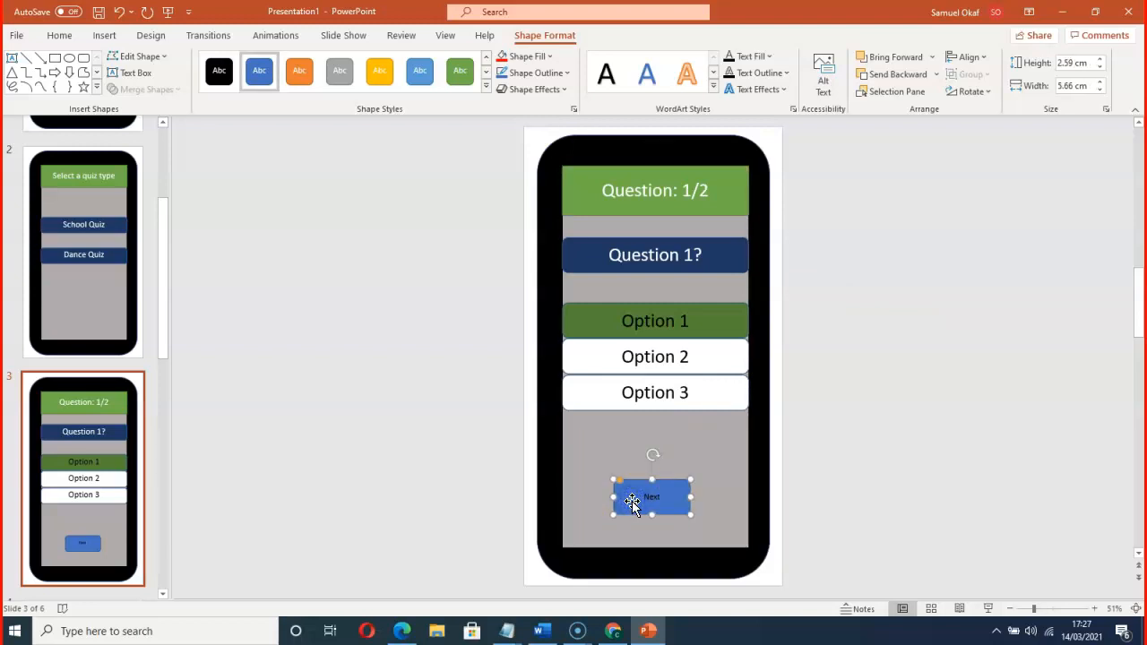
{"action": "right_click", "coordinate": [632, 501]}
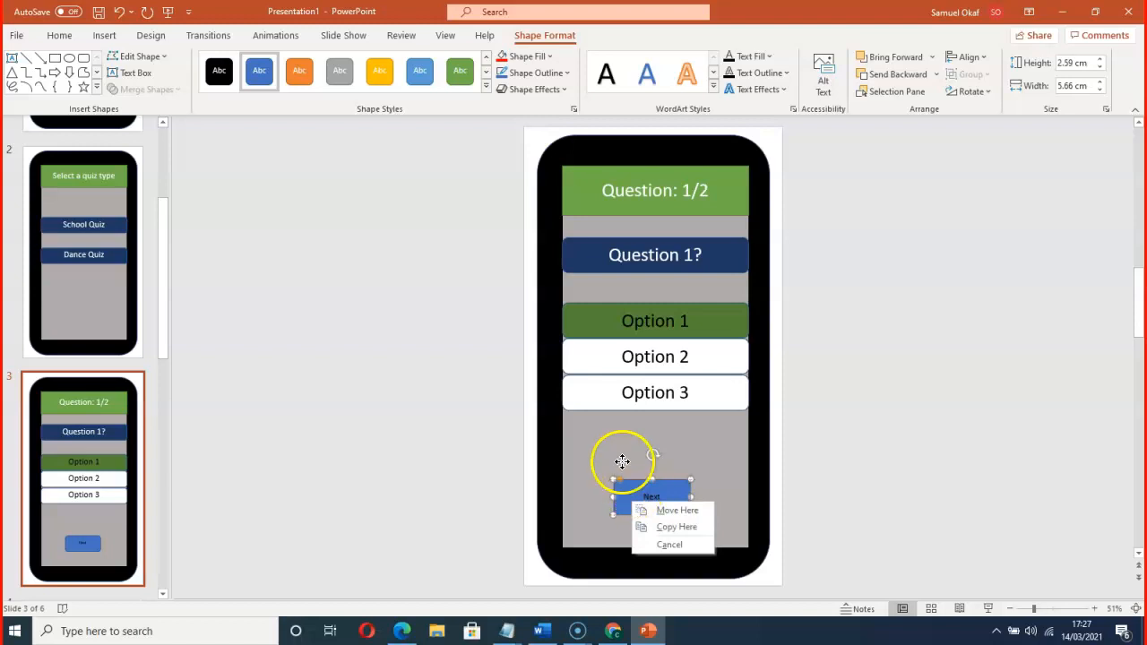
{"action": "left_click", "coordinate": [627, 495]}
{"action": "right_click", "coordinate": [630, 499]}
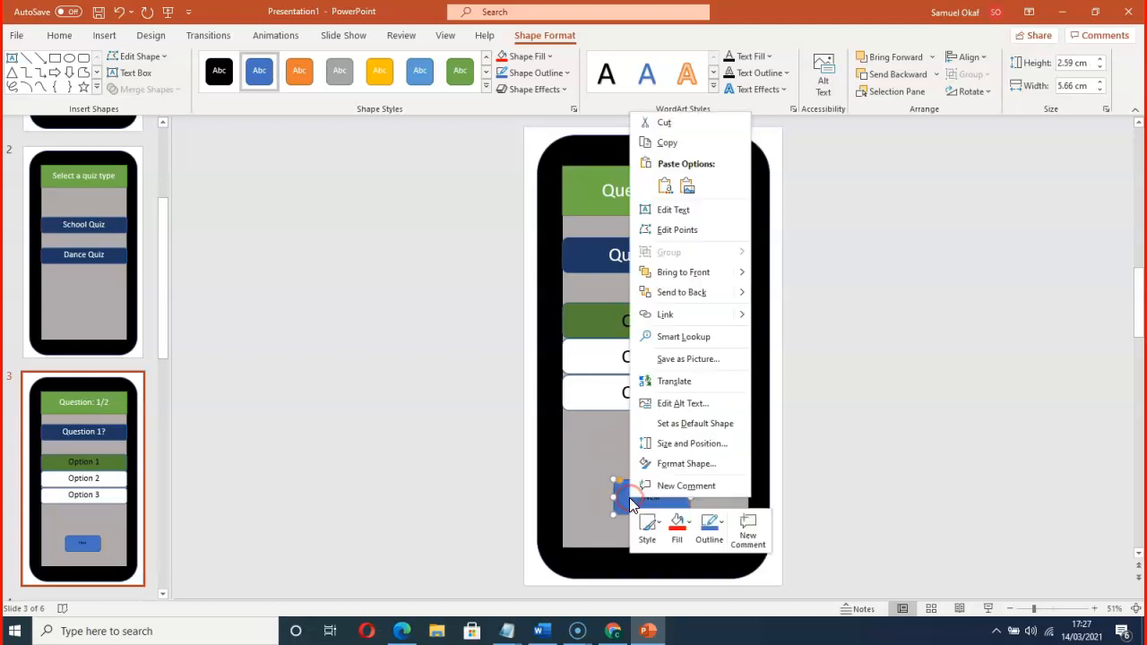
{"action": "left_click", "coordinate": [678, 527]}
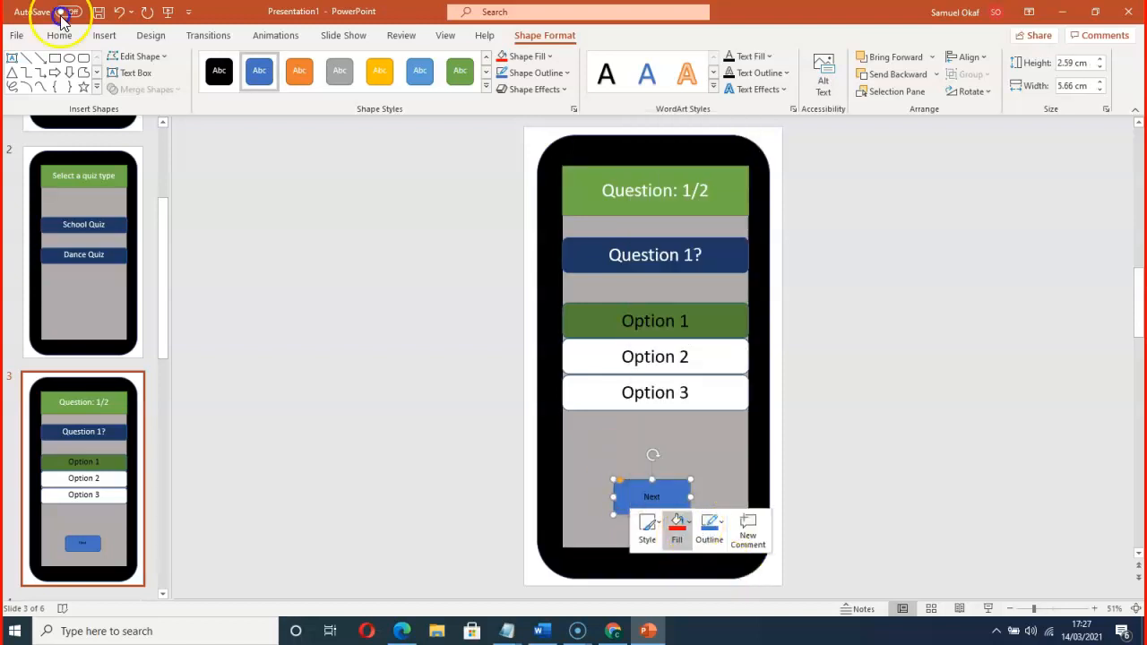
{"action": "left_click", "coordinate": [671, 278]}
{"action": "left_click", "coordinate": [919, 397]}
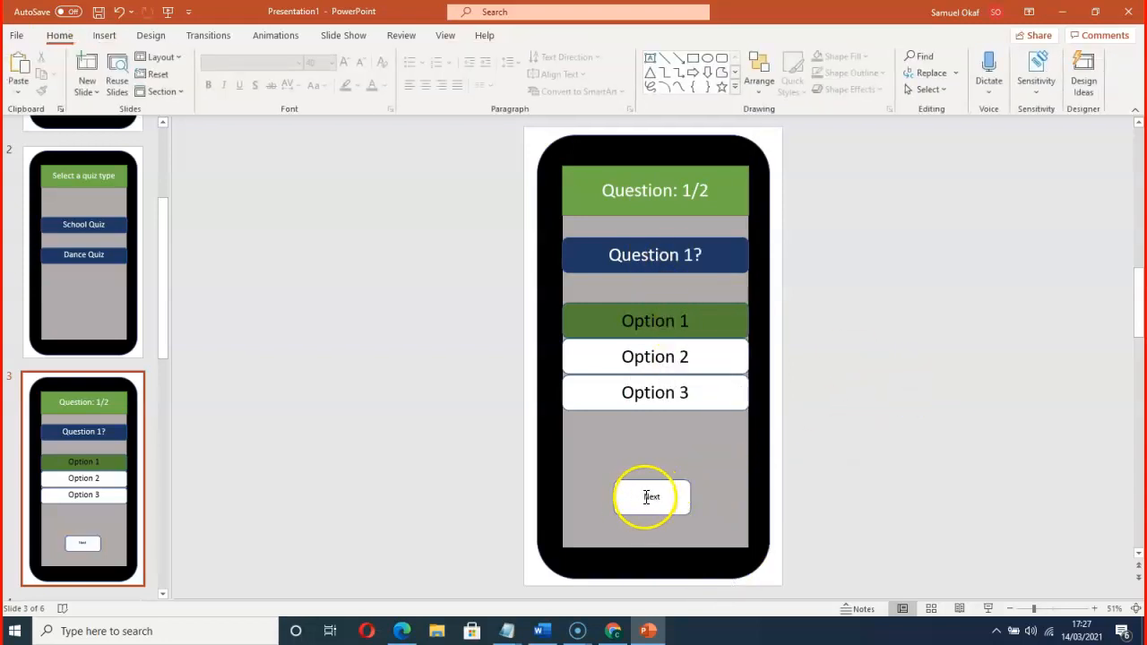
Enlarge the "Next" label on slide 3 to font size 40
{"action": "left_click", "coordinate": [646, 497]}
{"action": "double_click", "coordinate": [649, 497]}
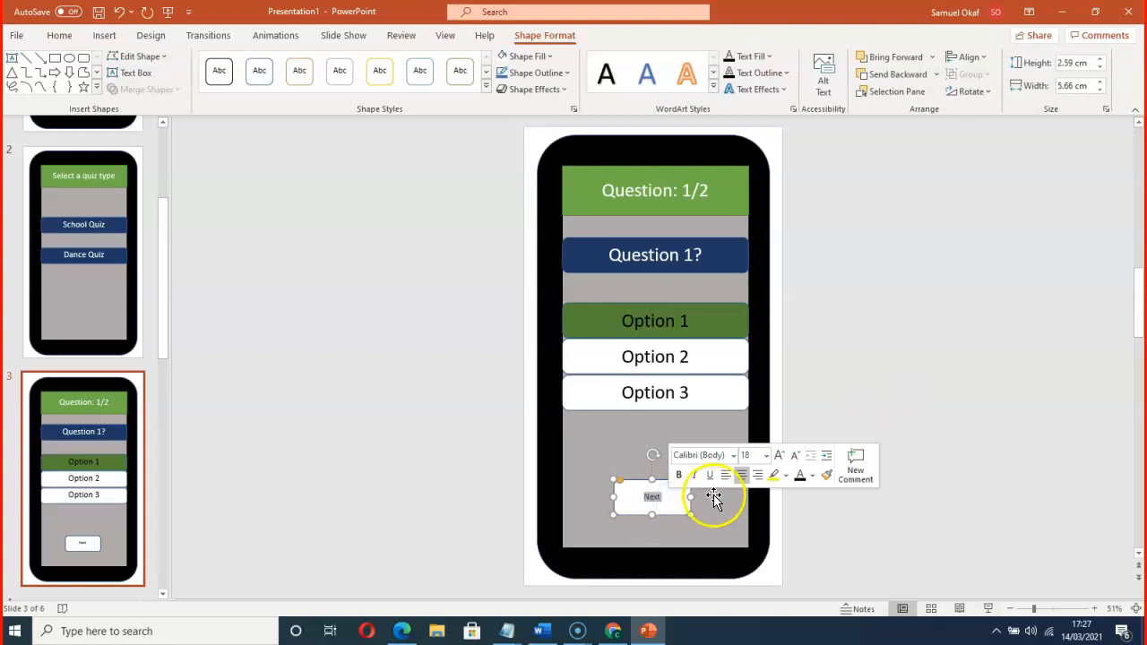
{"action": "left_click", "coordinate": [780, 456]}
{"action": "left_click", "coordinate": [780, 457]}
{"action": "left_click", "coordinate": [779, 456]}
{"action": "left_click", "coordinate": [779, 456]}
{"action": "left_click", "coordinate": [780, 457]}
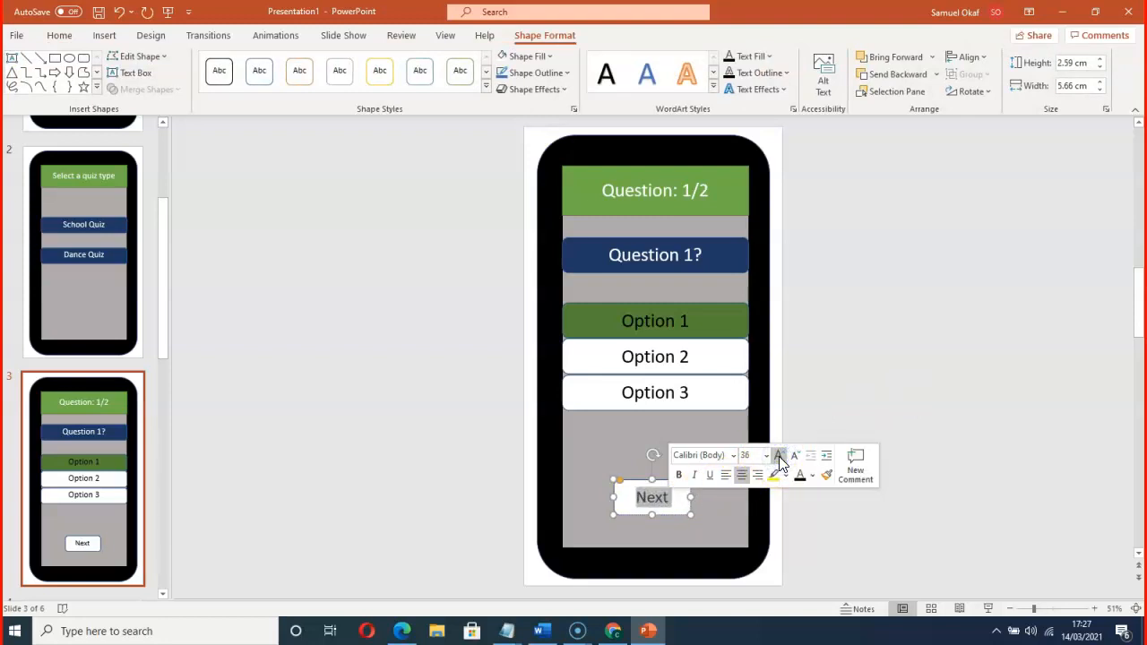
{"action": "left_click", "coordinate": [977, 428]}
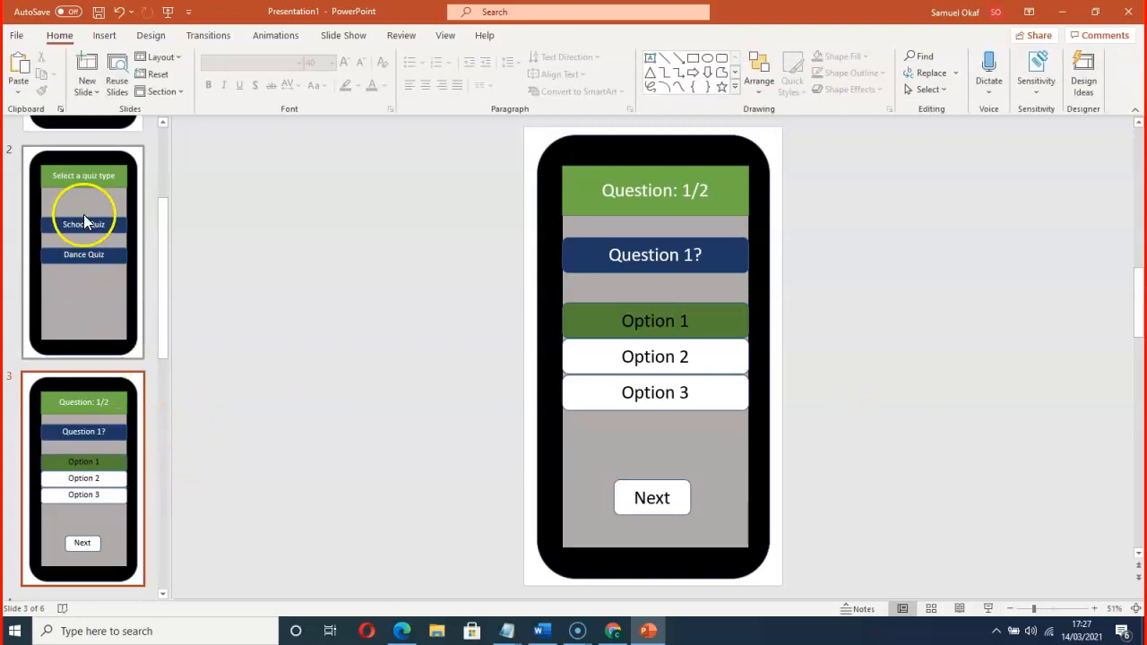
On slide 3, link the Next button to Slide 4 of this document
{"action": "left_click", "coordinate": [112, 218]}
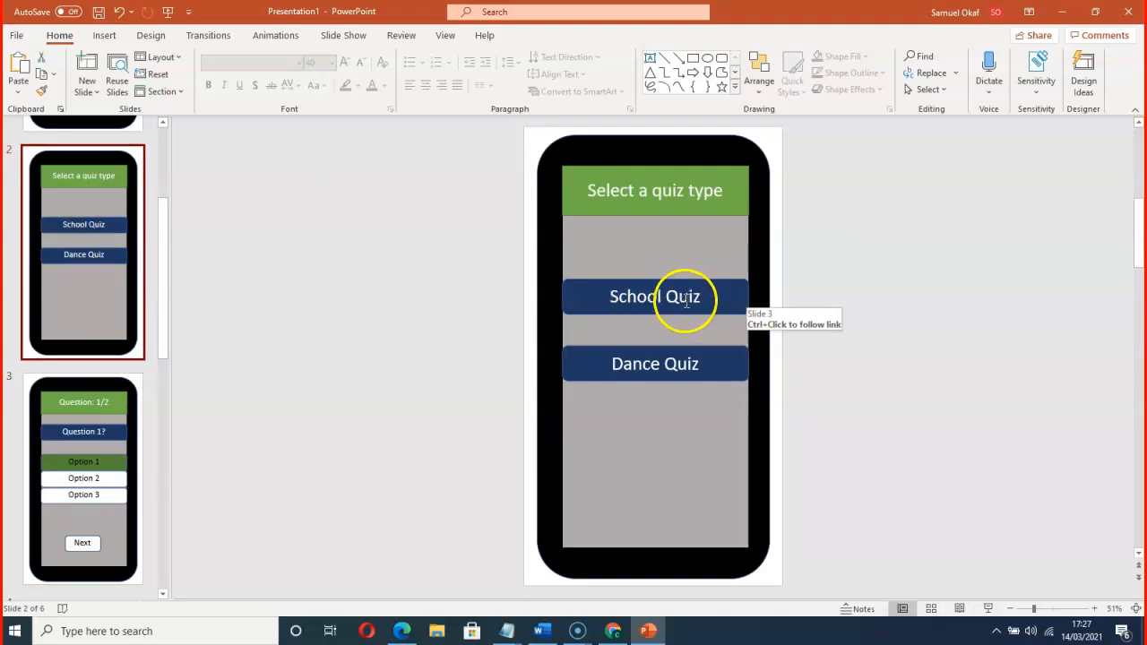
{"action": "left_click", "coordinate": [85, 452]}
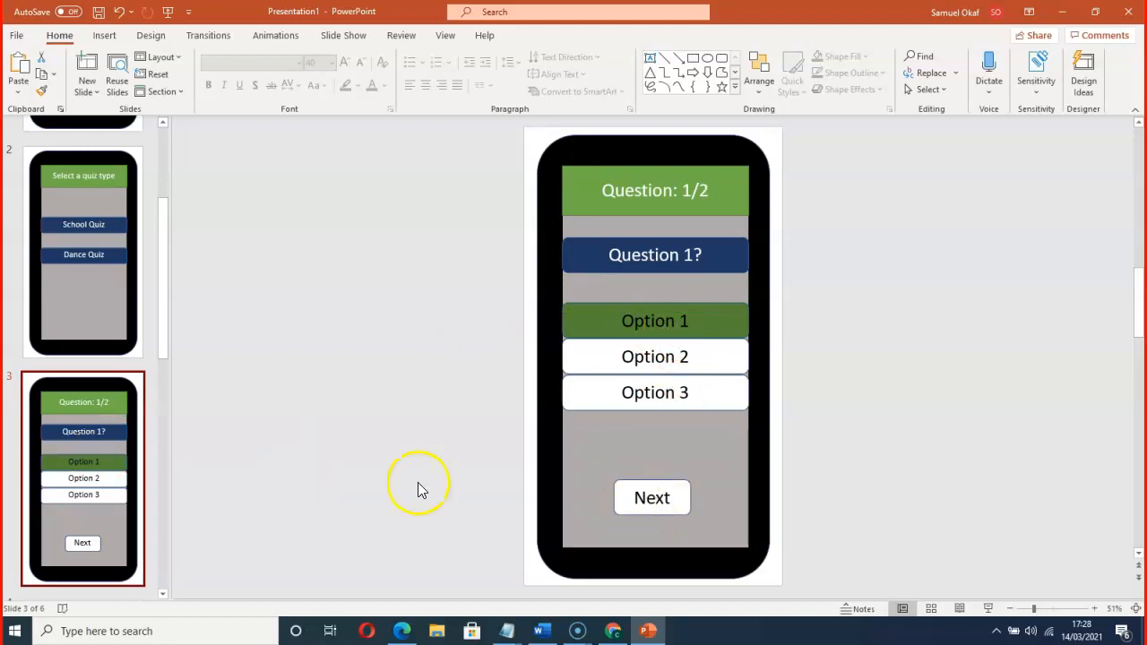
{"action": "scroll", "coordinate": [78, 498], "scroll_direction": "down", "scroll_amount": 3}
{"action": "scroll", "coordinate": [79, 520], "scroll_direction": "down", "scroll_amount": 3}
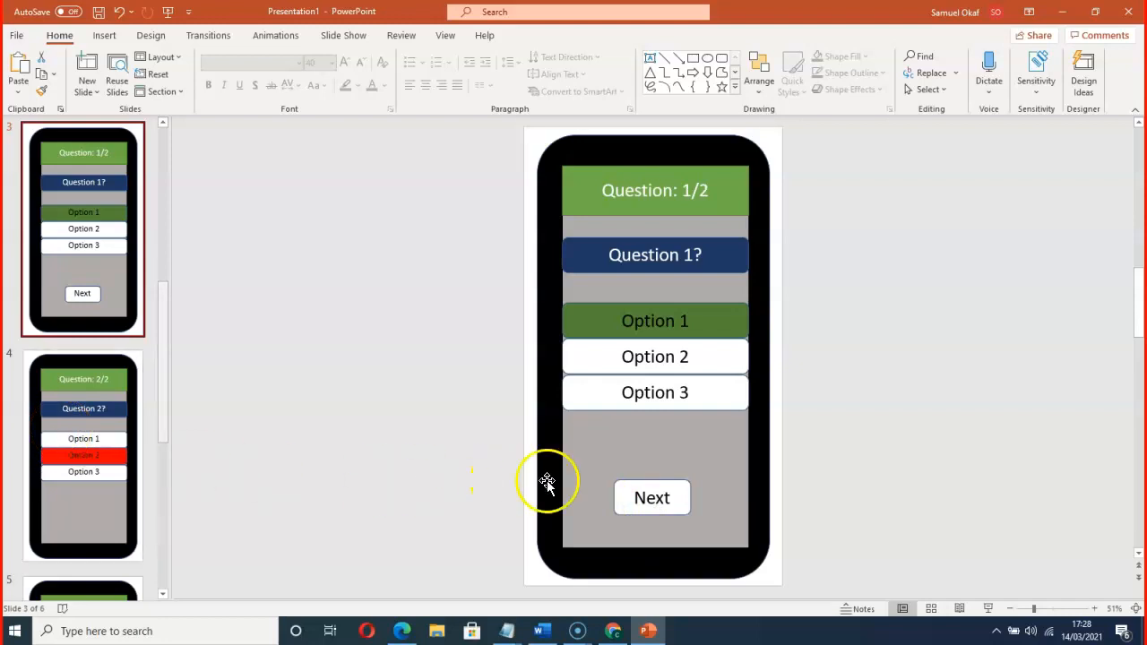
{"action": "left_click", "coordinate": [630, 499]}
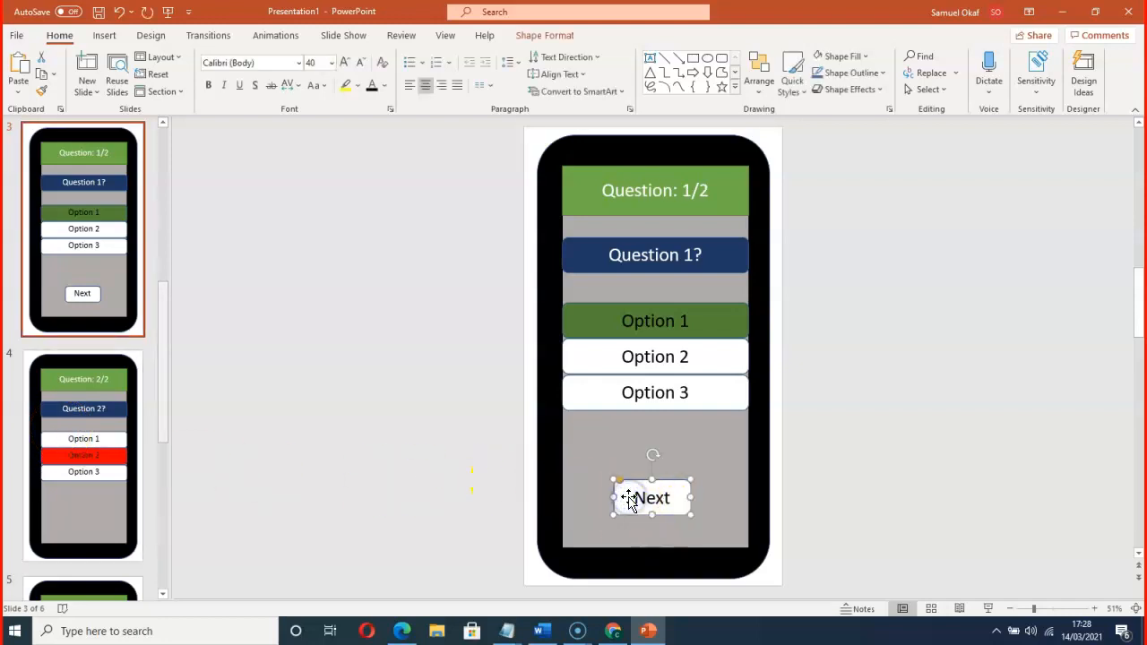
{"action": "right_click", "coordinate": [630, 498]}
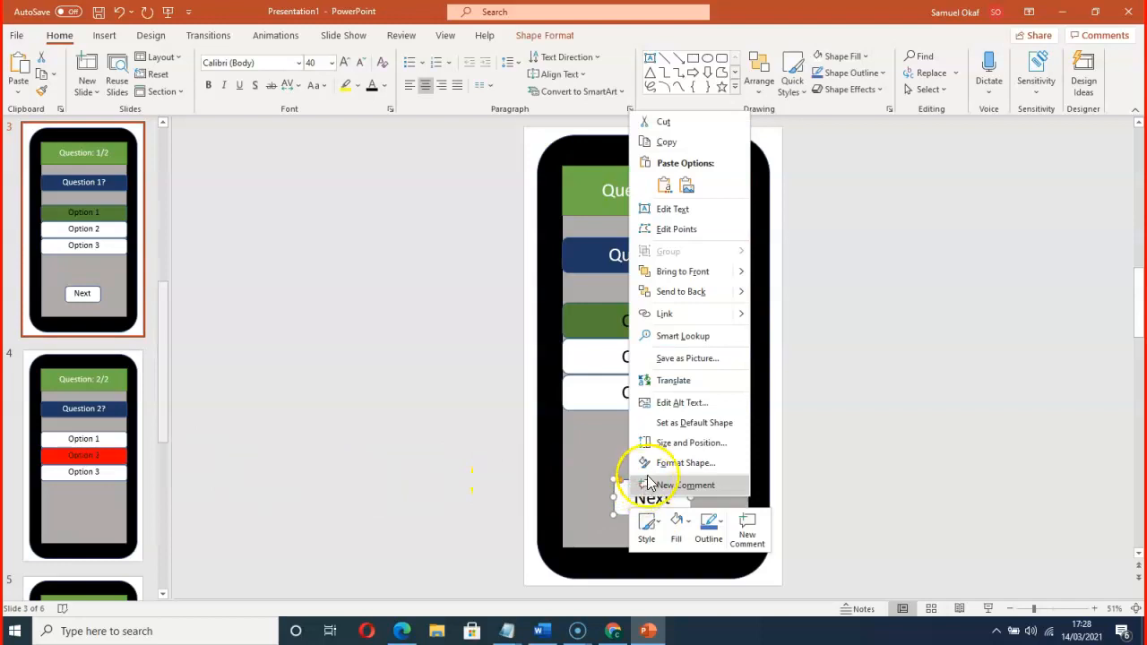
{"action": "left_click", "coordinate": [681, 315]}
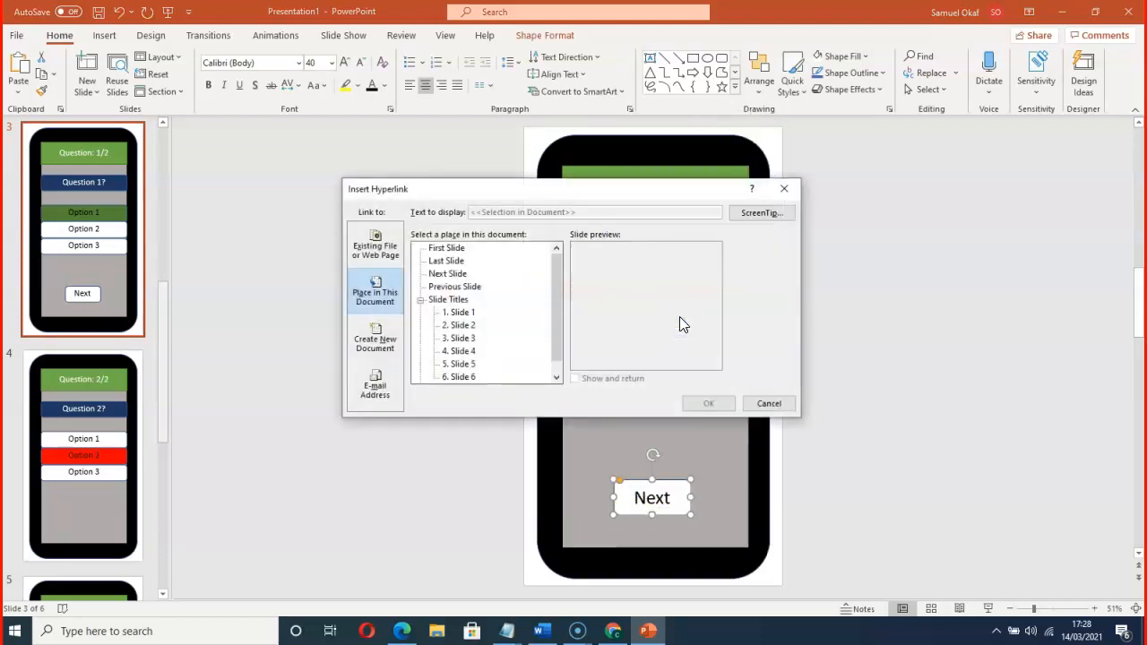
{"action": "left_click", "coordinate": [461, 352]}
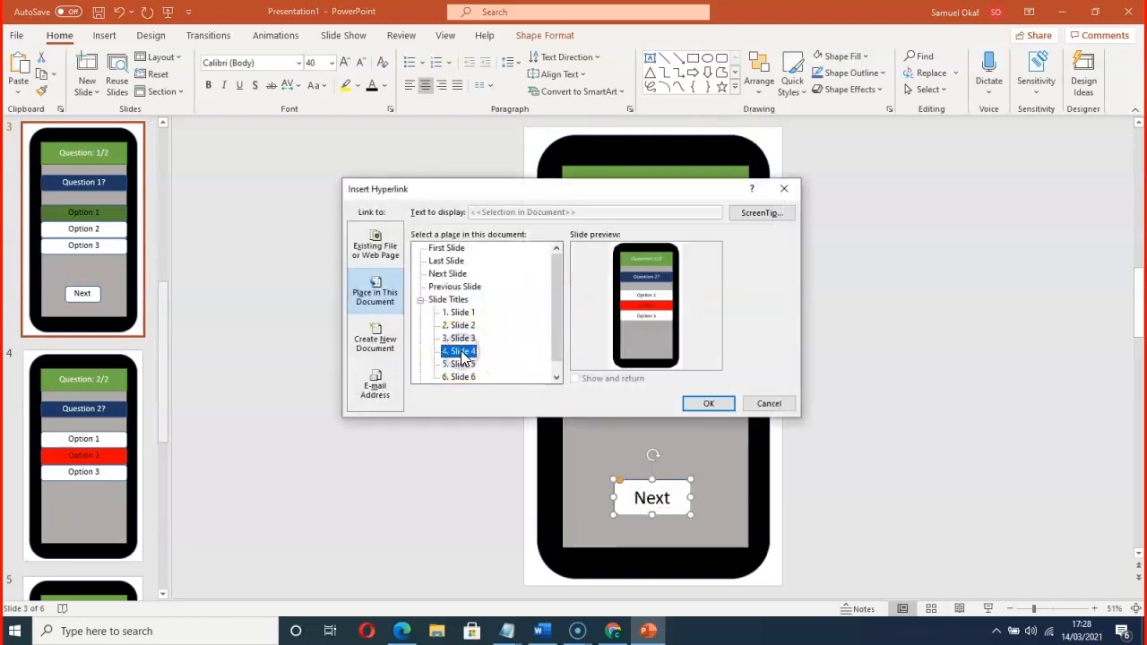
{"action": "left_click", "coordinate": [710, 404]}
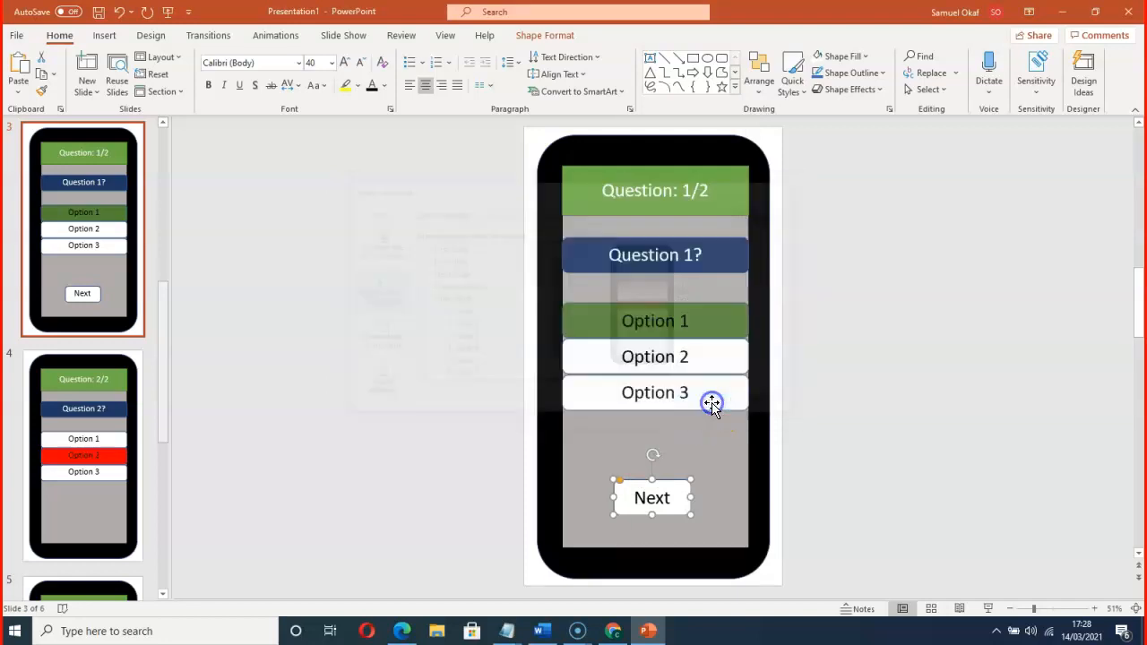
On slide 4, draw a rounded rectangle about 6.3 cm wide and 2.6 cm high below the options and label it "Submit"
{"action": "left_click", "coordinate": [58, 427]}
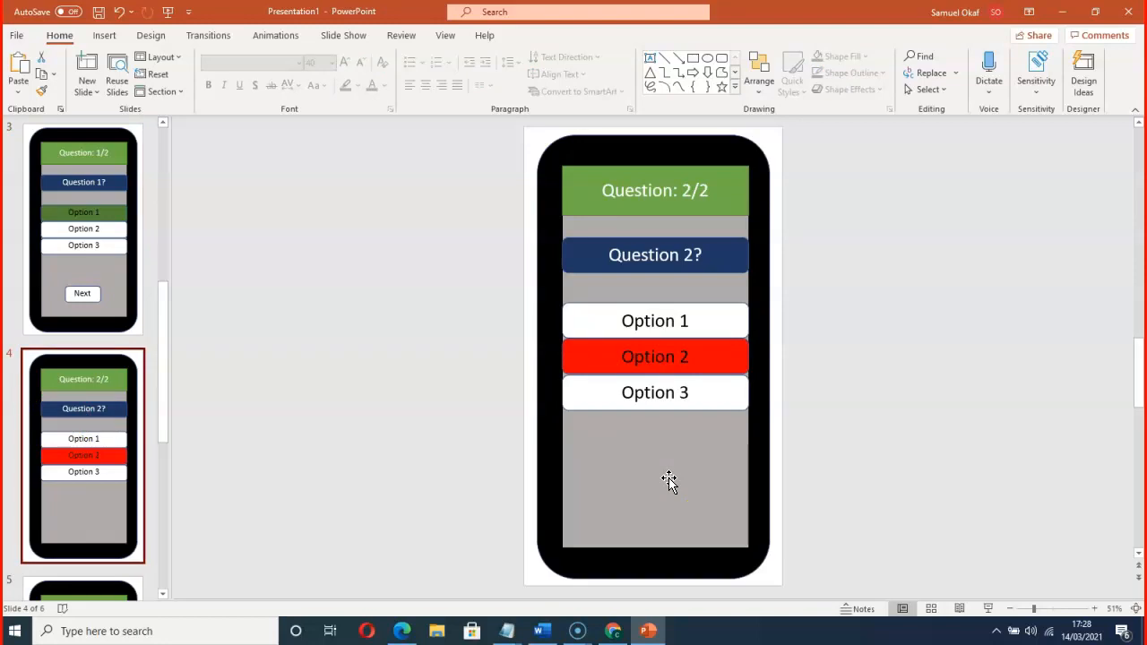
{"action": "left_click", "coordinate": [104, 35]}
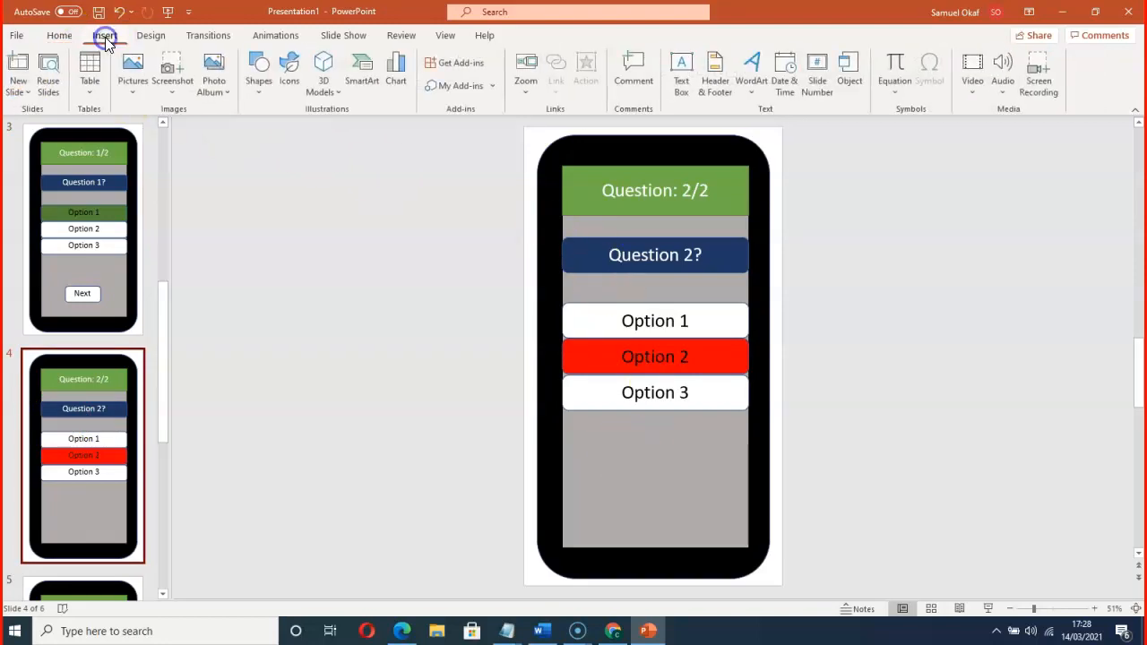
{"action": "left_click", "coordinate": [253, 89]}
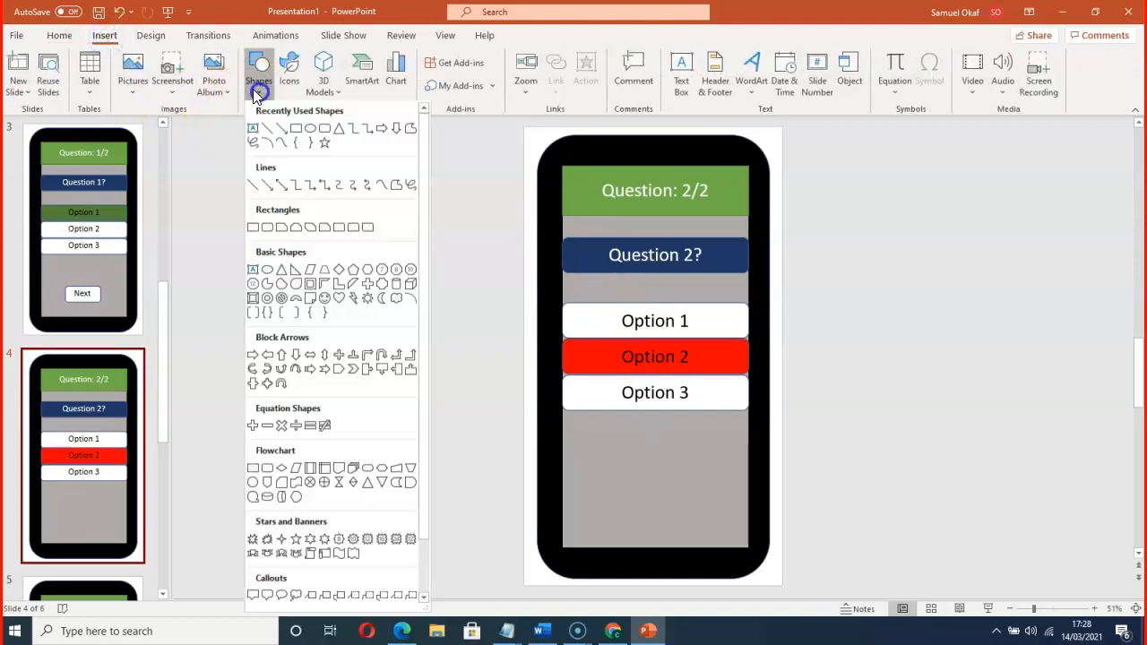
{"action": "left_click", "coordinate": [325, 130]}
{"action": "left_click_drag", "start_coordinate": [615, 468], "coordinate": [701, 503]}
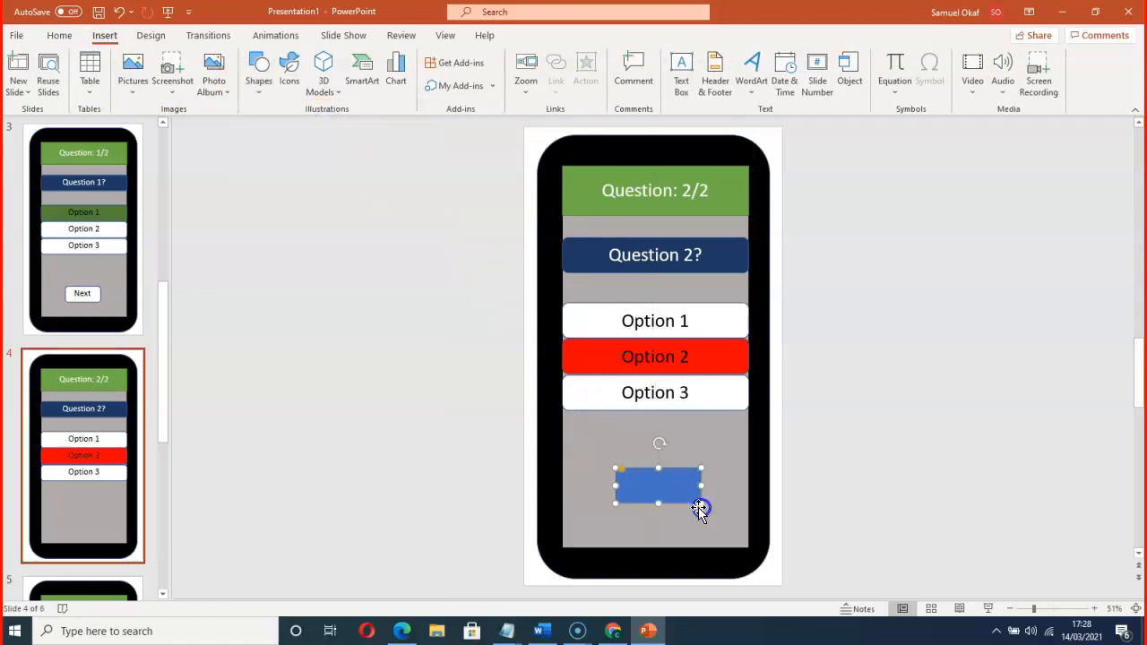
{"action": "left_click", "coordinate": [639, 494]}
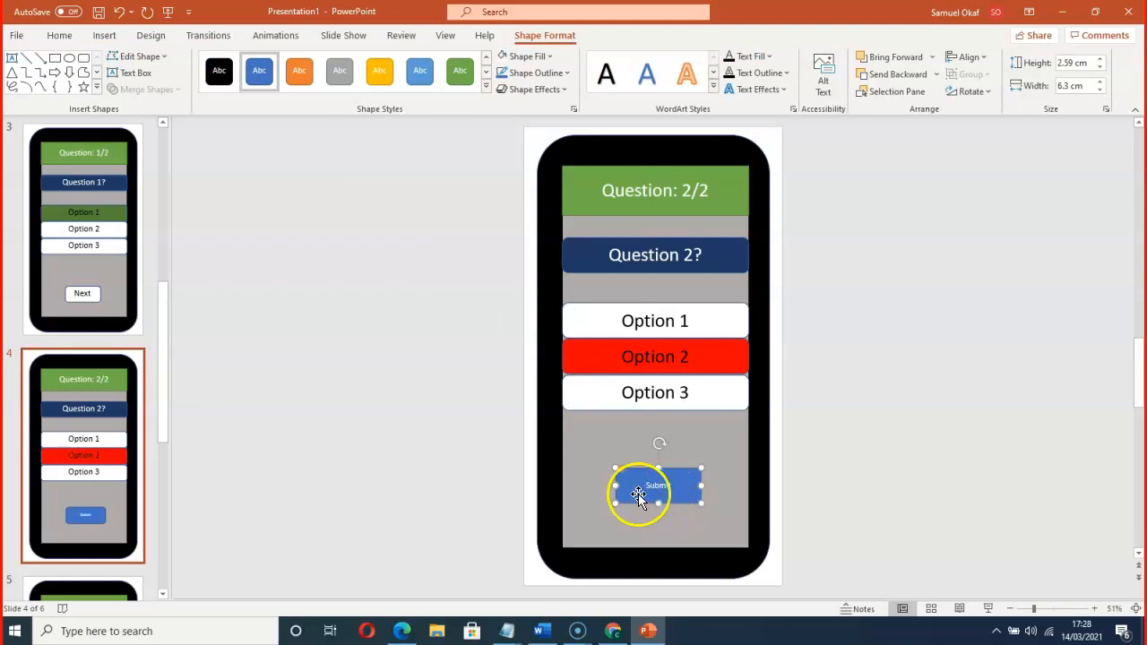
{"action": "left_click", "coordinate": [595, 520]}
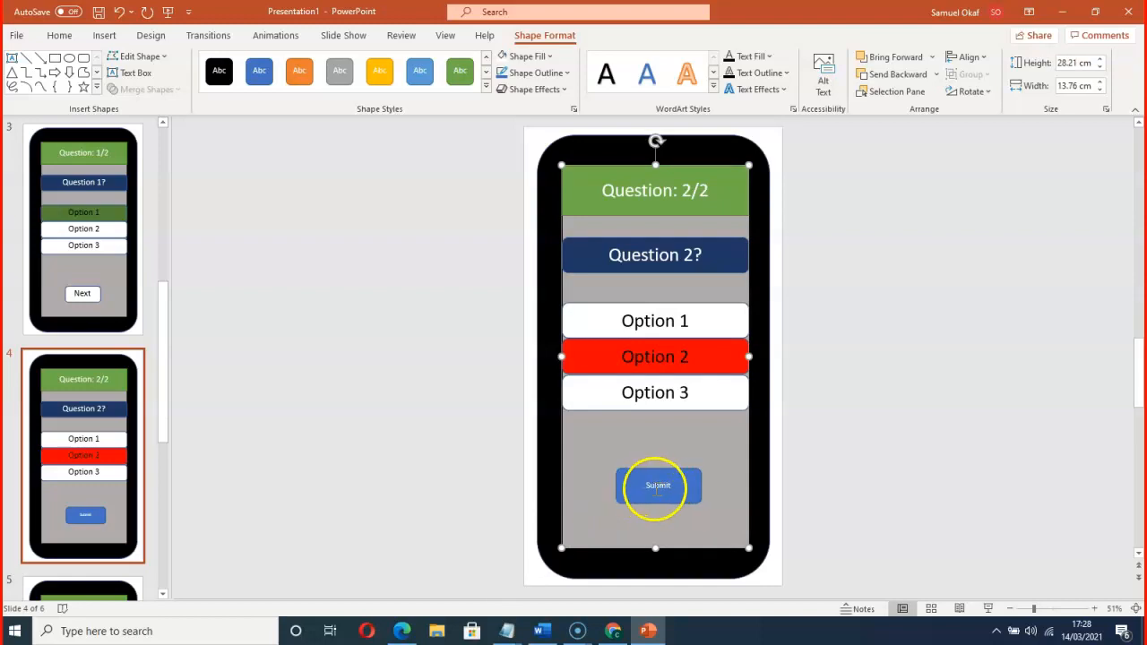
Set the font colour of the "Submit" label on slide 4 to black
{"action": "left_click", "coordinate": [650, 488]}
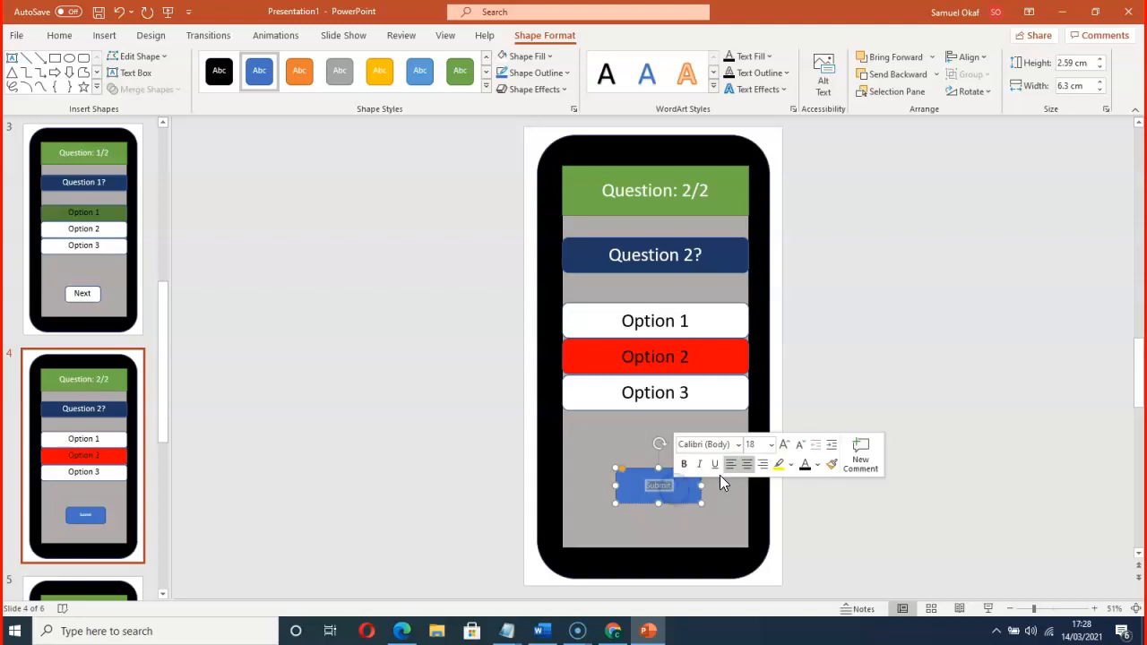
{"action": "left_click", "coordinate": [815, 464]}
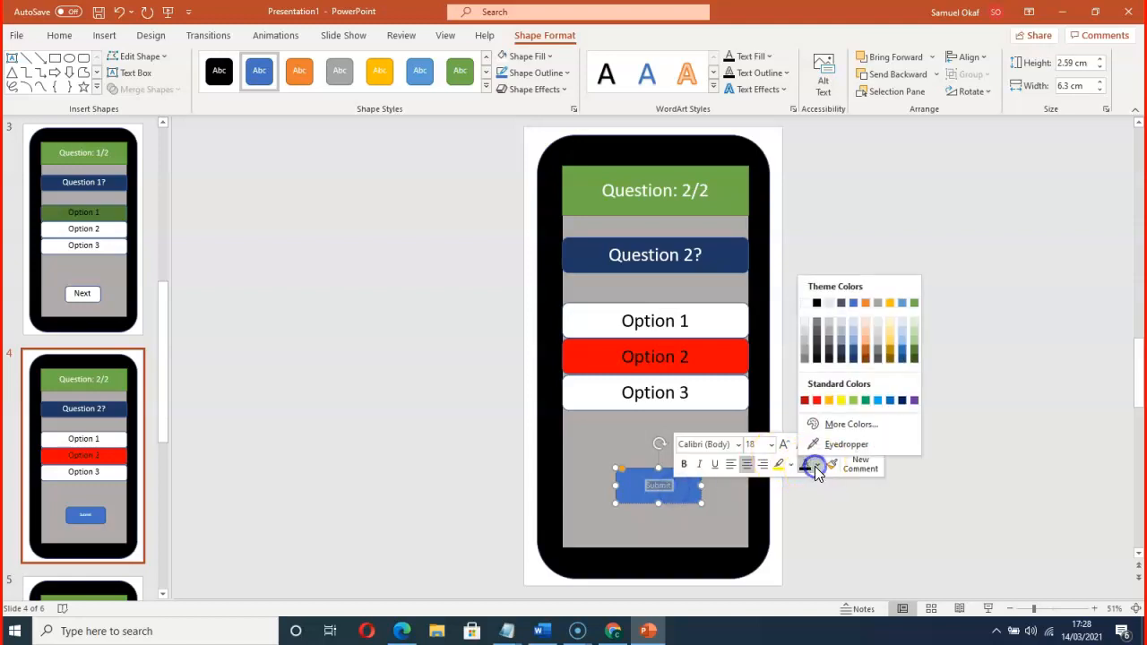
{"action": "left_click", "coordinate": [818, 305]}
{"action": "left_click", "coordinate": [660, 525]}
{"action": "left_click", "coordinate": [622, 520]}
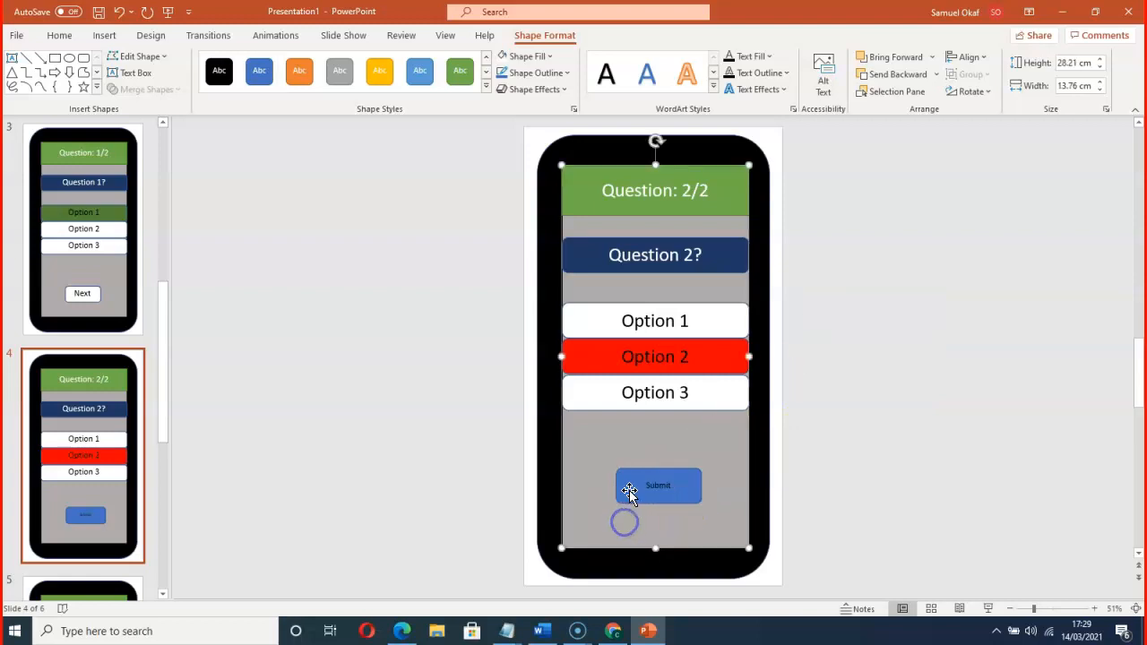
Enlarge the "Submit" label on slide 4 to font size 40
{"action": "double_click", "coordinate": [648, 487]}
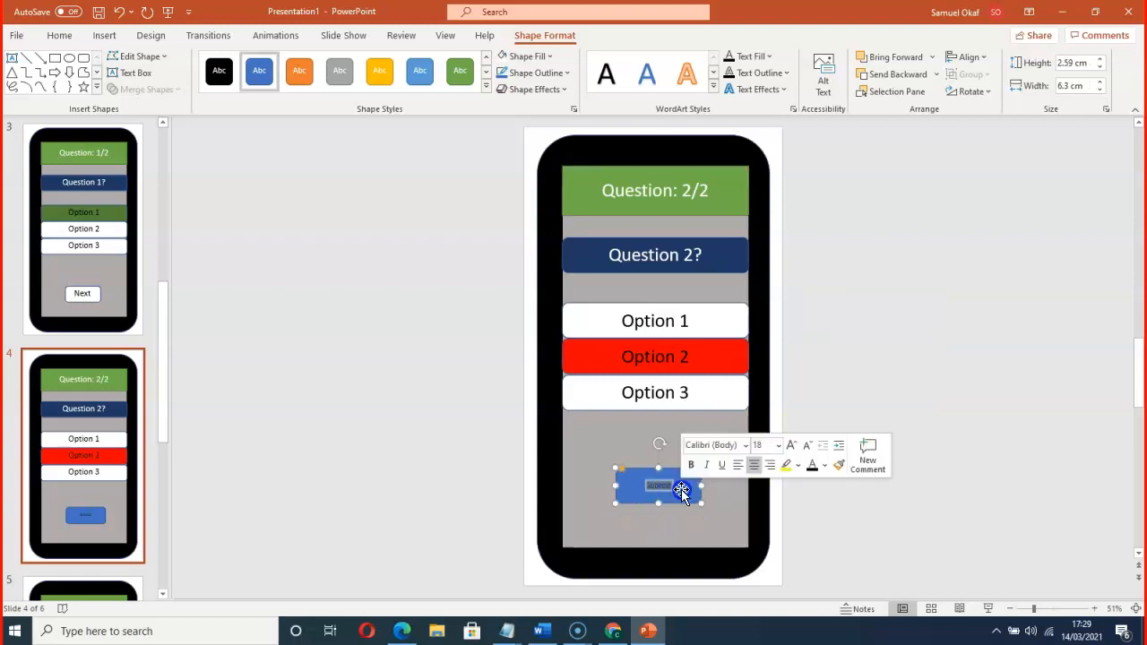
{"action": "left_click", "coordinate": [791, 446]}
{"action": "left_click", "coordinate": [790, 446]}
{"action": "left_click", "coordinate": [790, 446]}
{"action": "left_click", "coordinate": [790, 446]}
{"action": "left_click", "coordinate": [791, 447]}
{"action": "left_click", "coordinate": [790, 447]}
{"action": "left_click", "coordinate": [790, 447]}
{"action": "left_click", "coordinate": [809, 447]}
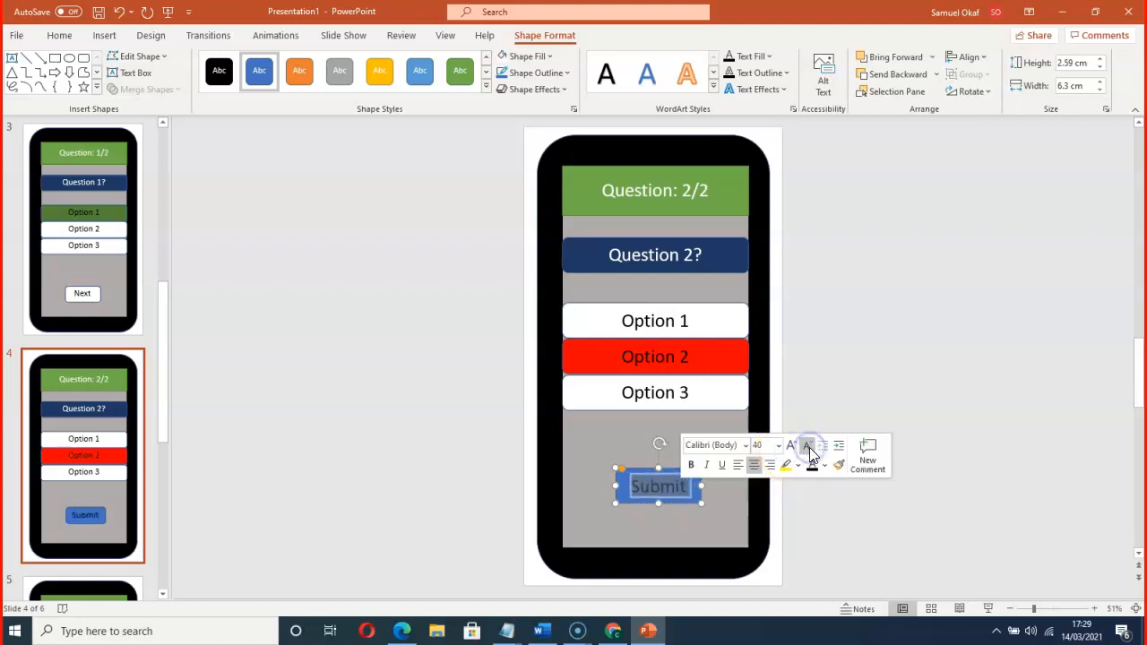
{"action": "left_click", "coordinate": [977, 448]}
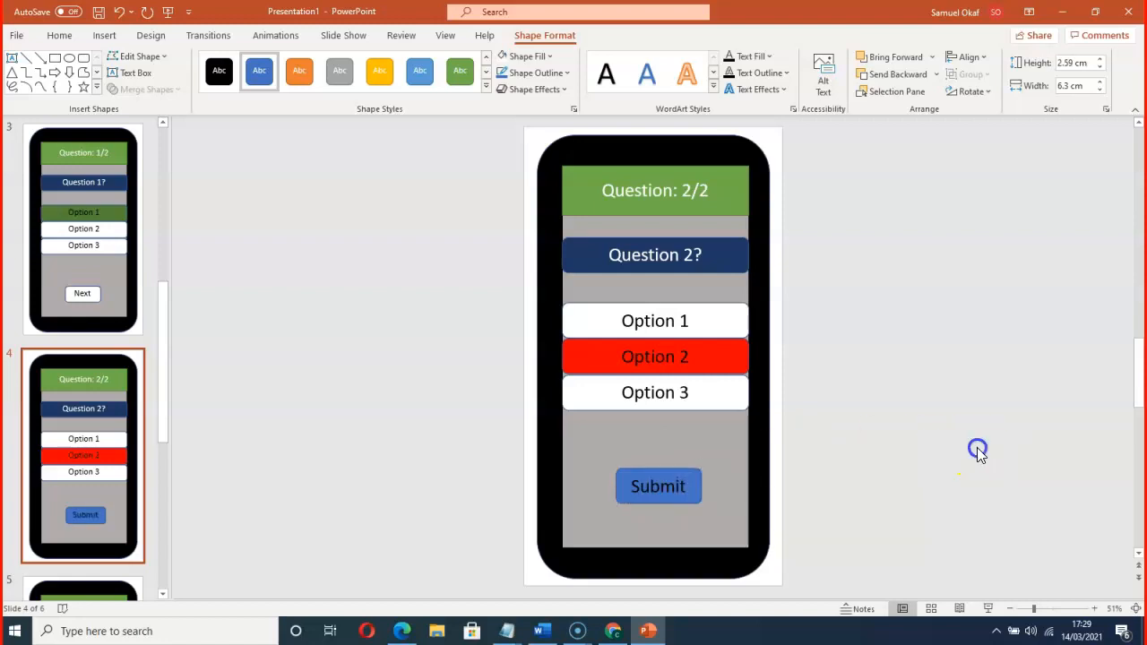
Change the fill of the Submit button on slide 4 to white
{"action": "left_click", "coordinate": [625, 489]}
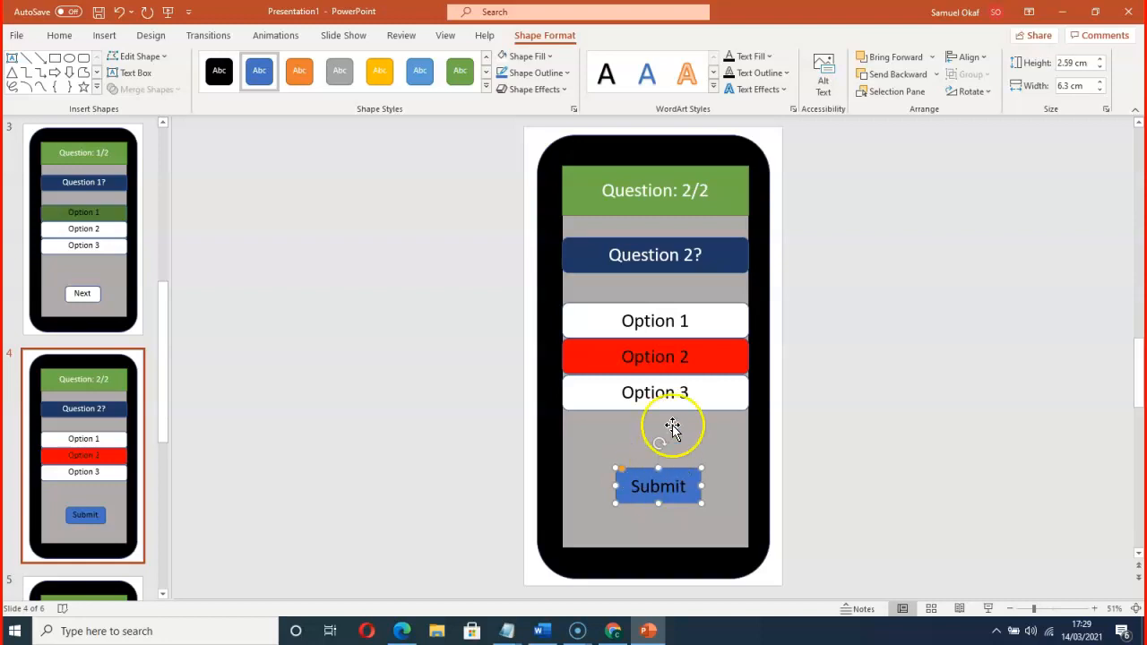
{"action": "right_click", "coordinate": [625, 489]}
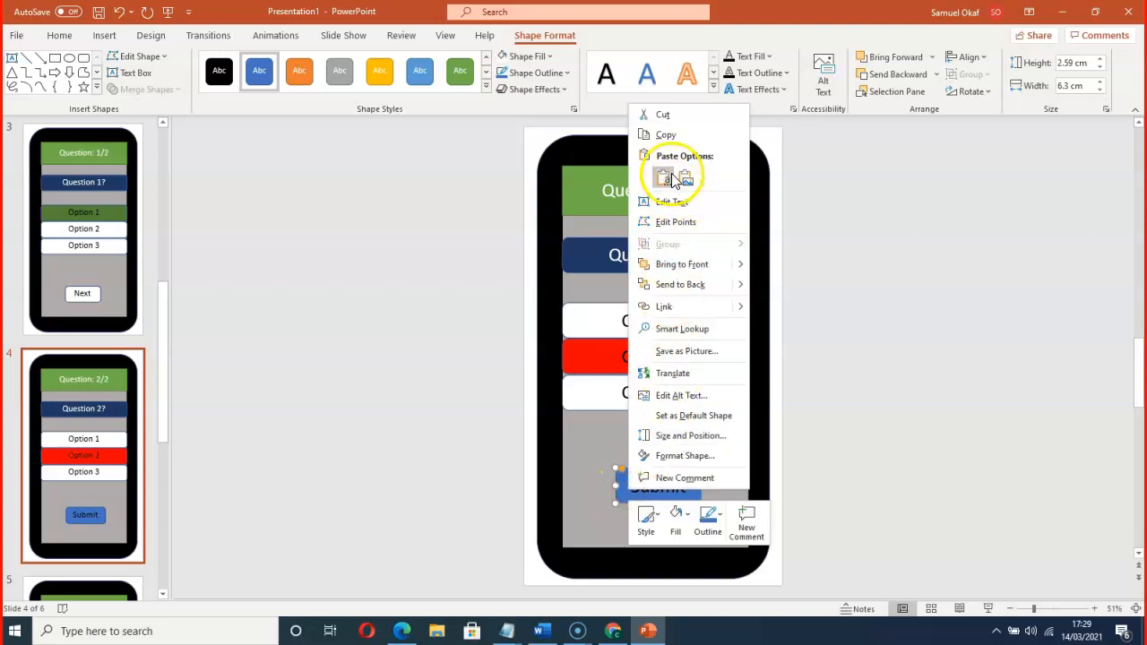
{"action": "left_click", "coordinate": [579, 492]}
{"action": "right_click", "coordinate": [624, 489]}
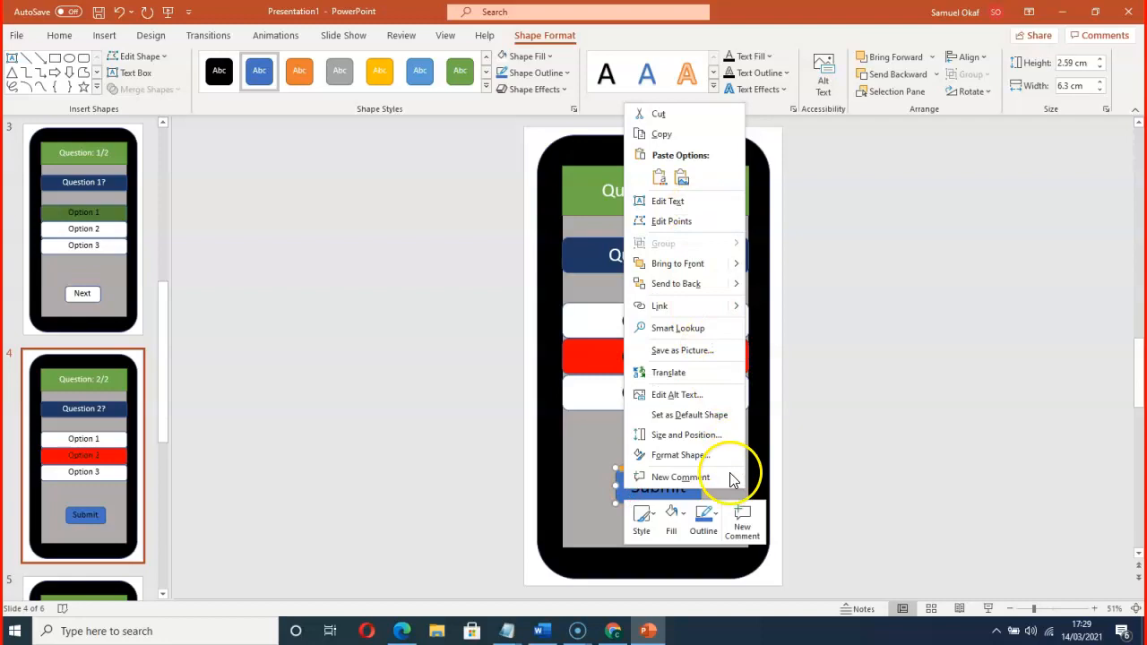
{"action": "left_click", "coordinate": [681, 514]}
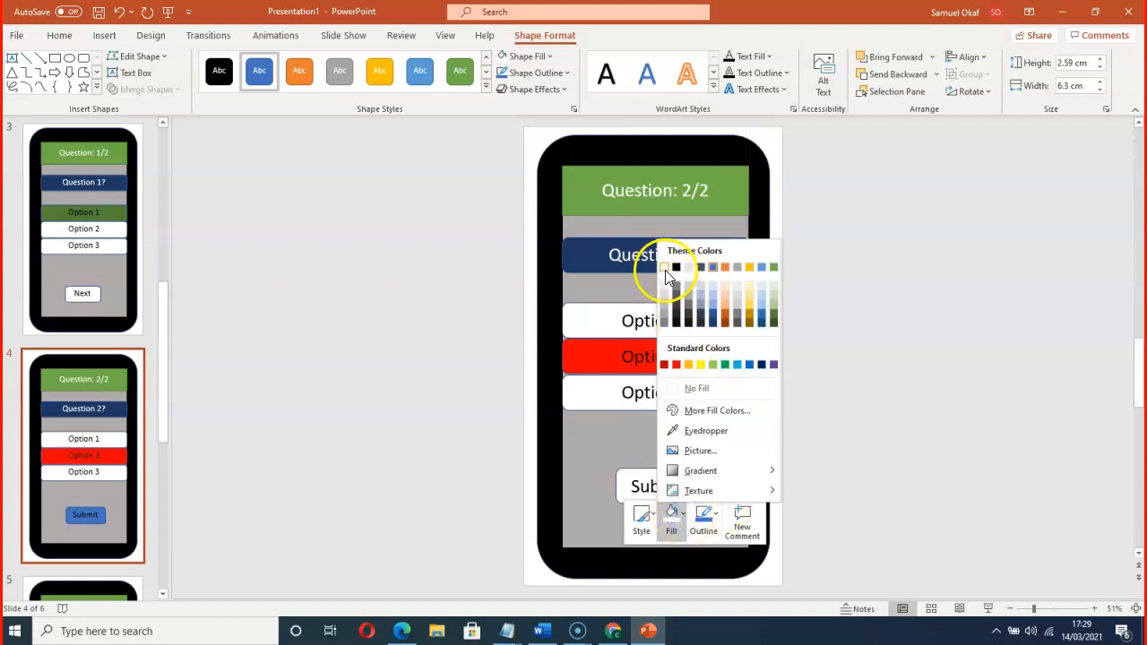
{"action": "left_click", "coordinate": [688, 267]}
{"action": "left_click", "coordinate": [965, 426]}
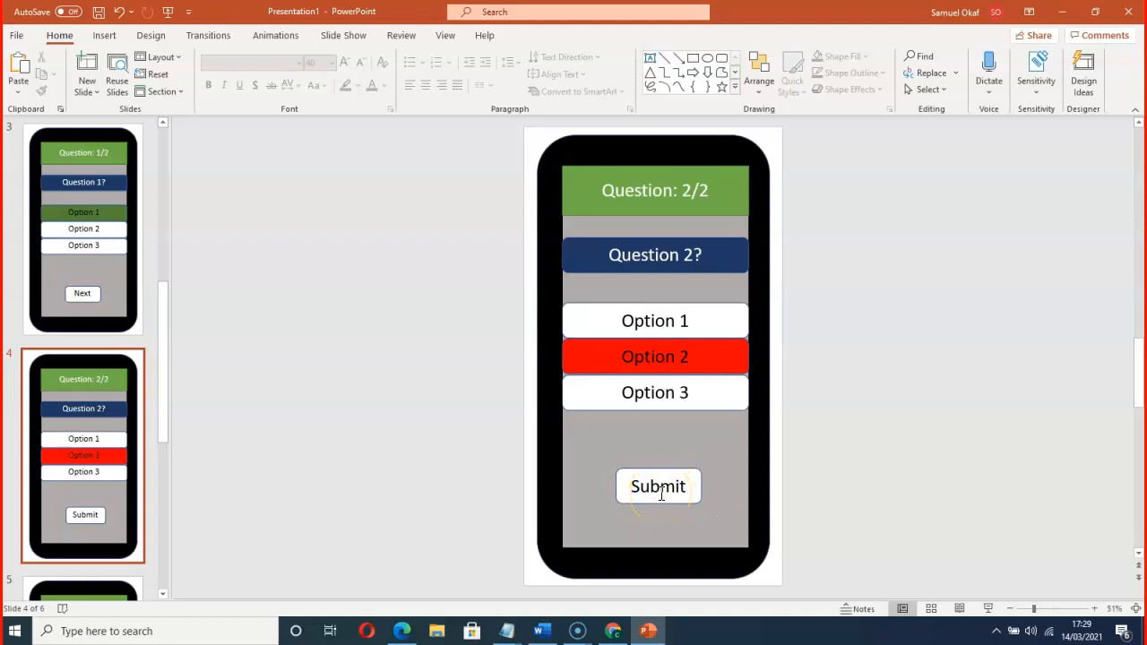
Look through the question slides and the quiz type slide to review the screen sequence around slide 4
{"action": "scroll", "coordinate": [848, 451], "scroll_direction": "down", "scroll_amount": 1}
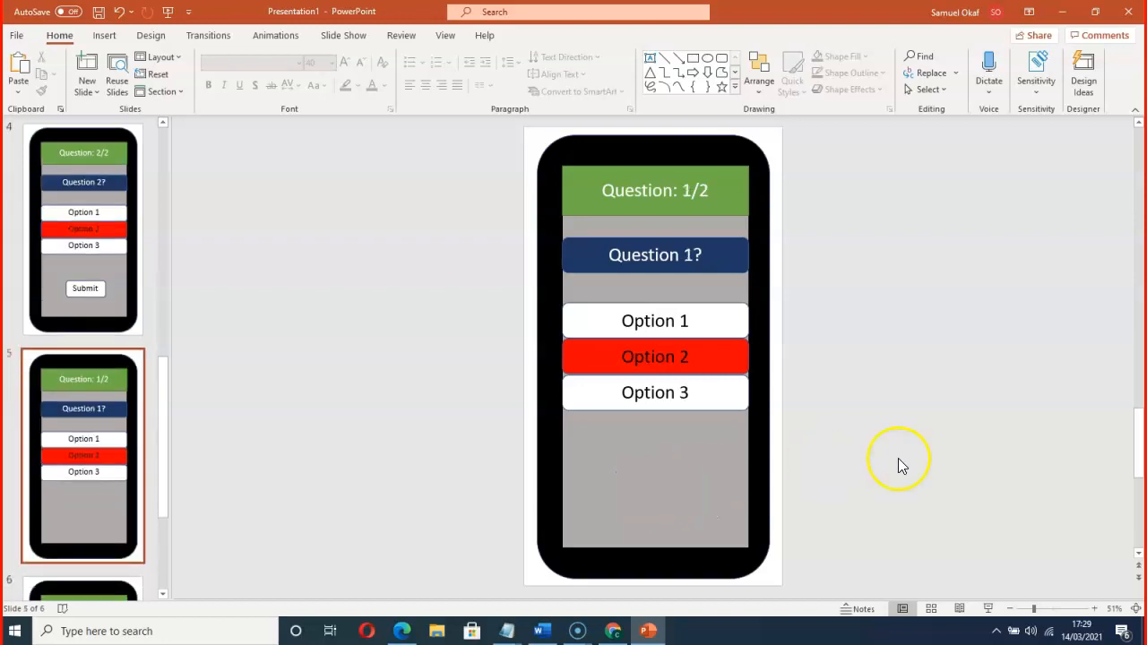
{"action": "scroll", "coordinate": [898, 465], "scroll_direction": "down", "scroll_amount": 1}
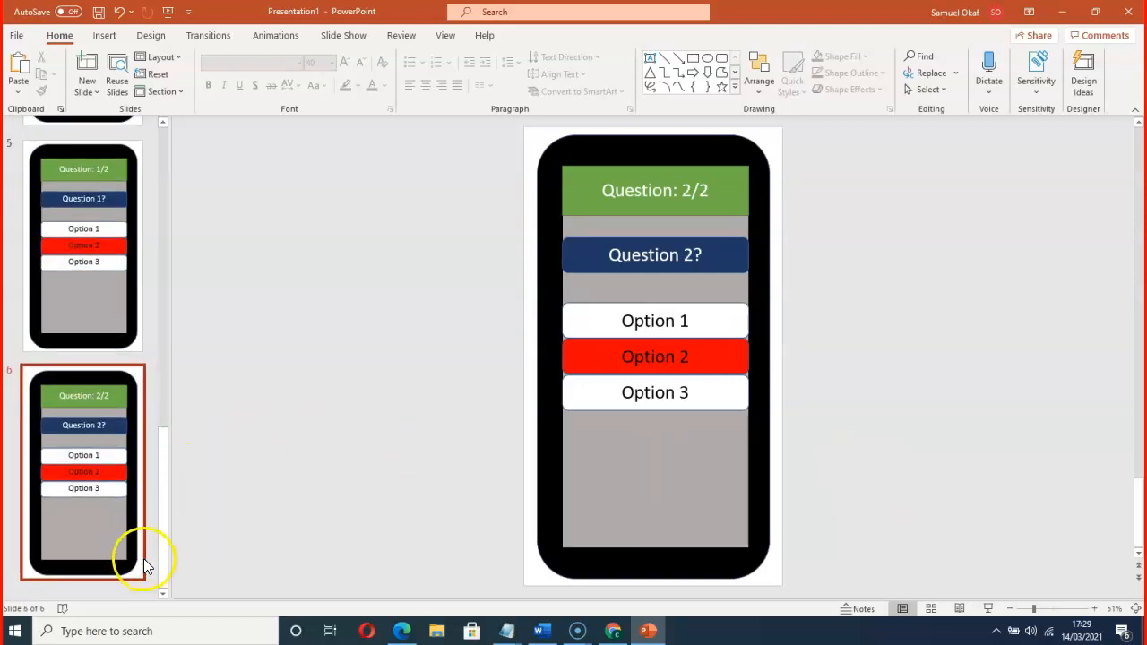
{"action": "left_click", "coordinate": [95, 549]}
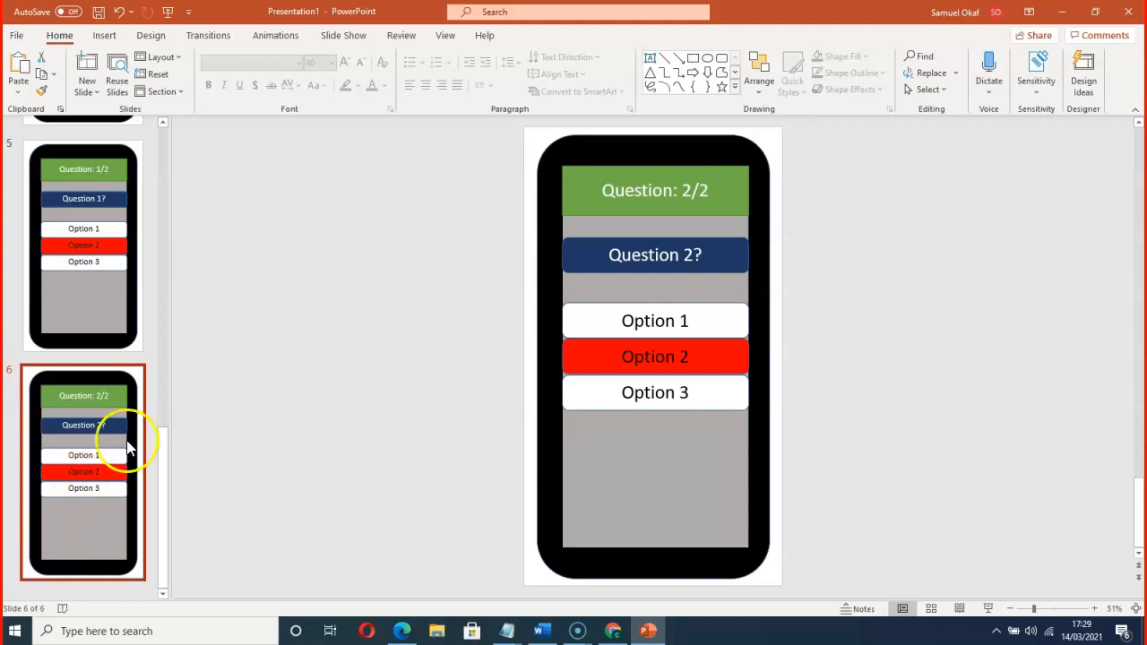
{"action": "scroll", "coordinate": [103, 419], "scroll_direction": "up", "scroll_amount": 3}
{"action": "left_click", "coordinate": [58, 336]}
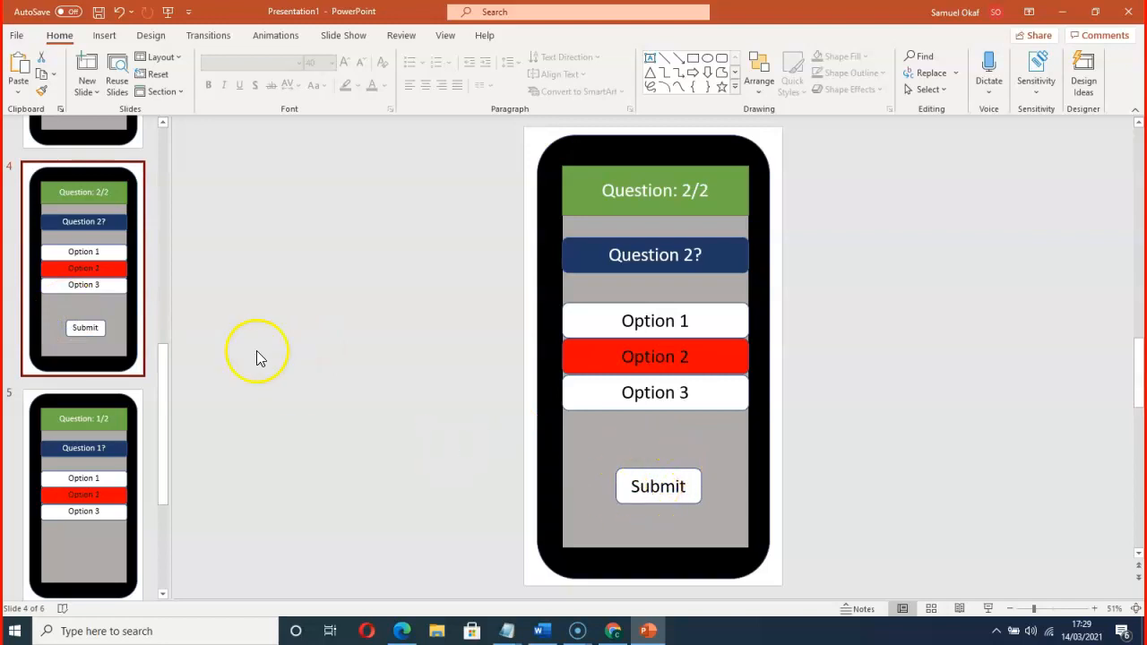
{"action": "scroll", "coordinate": [89, 314], "scroll_direction": "up", "scroll_amount": 5}
{"action": "scroll", "coordinate": [67, 286], "scroll_direction": "up", "scroll_amount": 1}
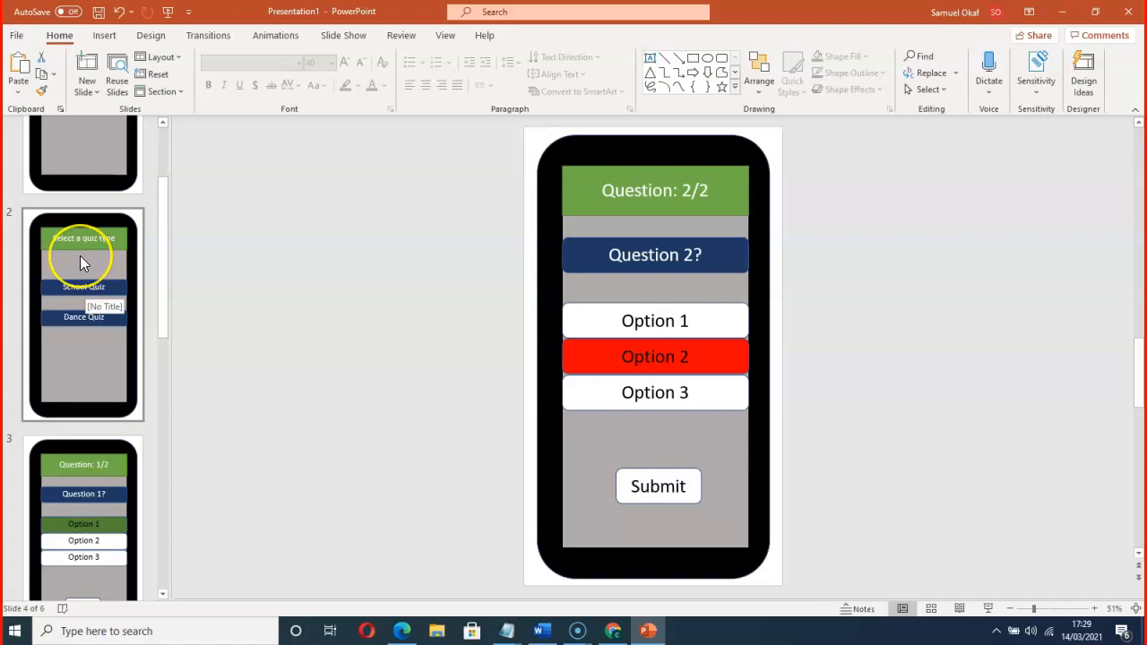
Hyperlink the Submit button on slide 4 to Slide 2, the quiz type screen
{"action": "left_click", "coordinate": [630, 488]}
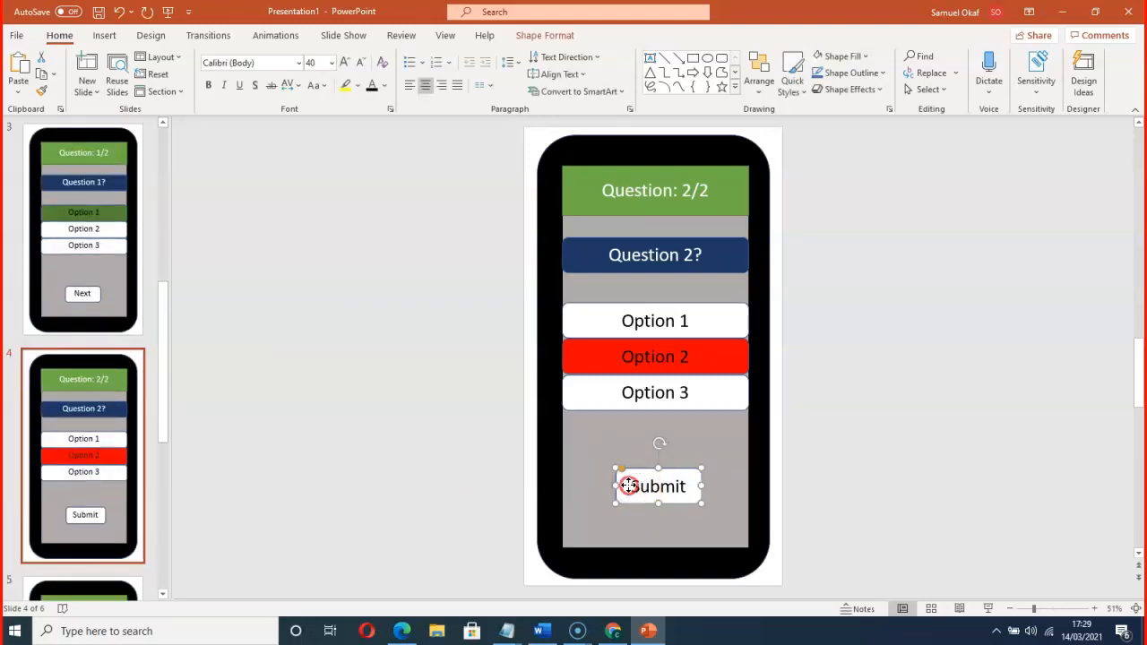
{"action": "right_click", "coordinate": [630, 486]}
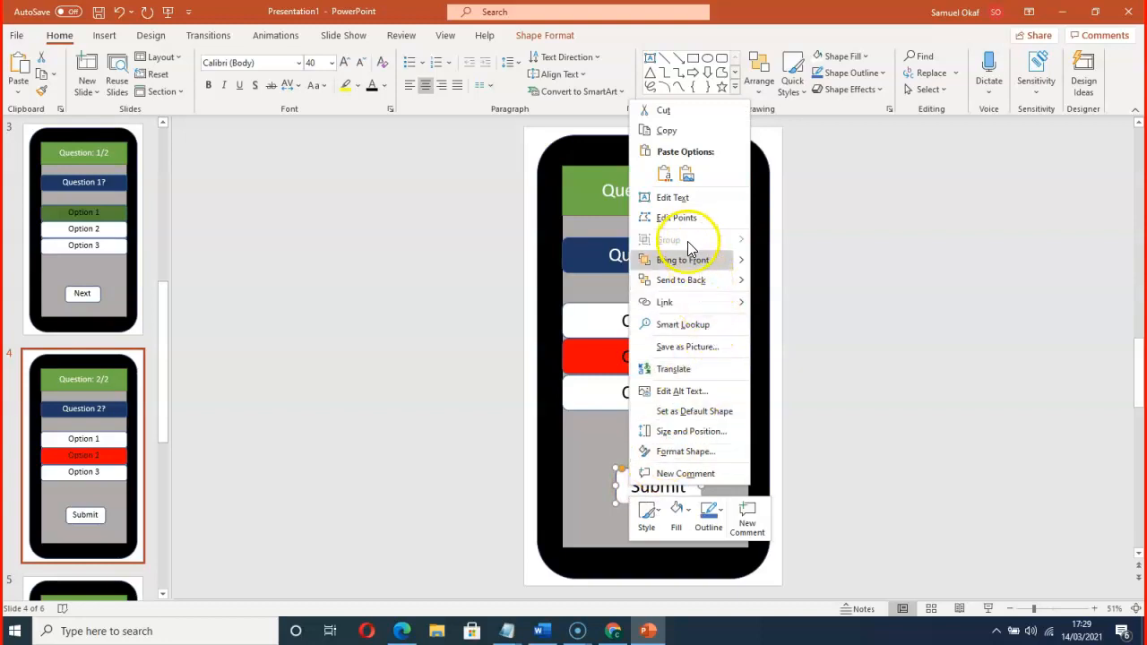
{"action": "left_click", "coordinate": [692, 302]}
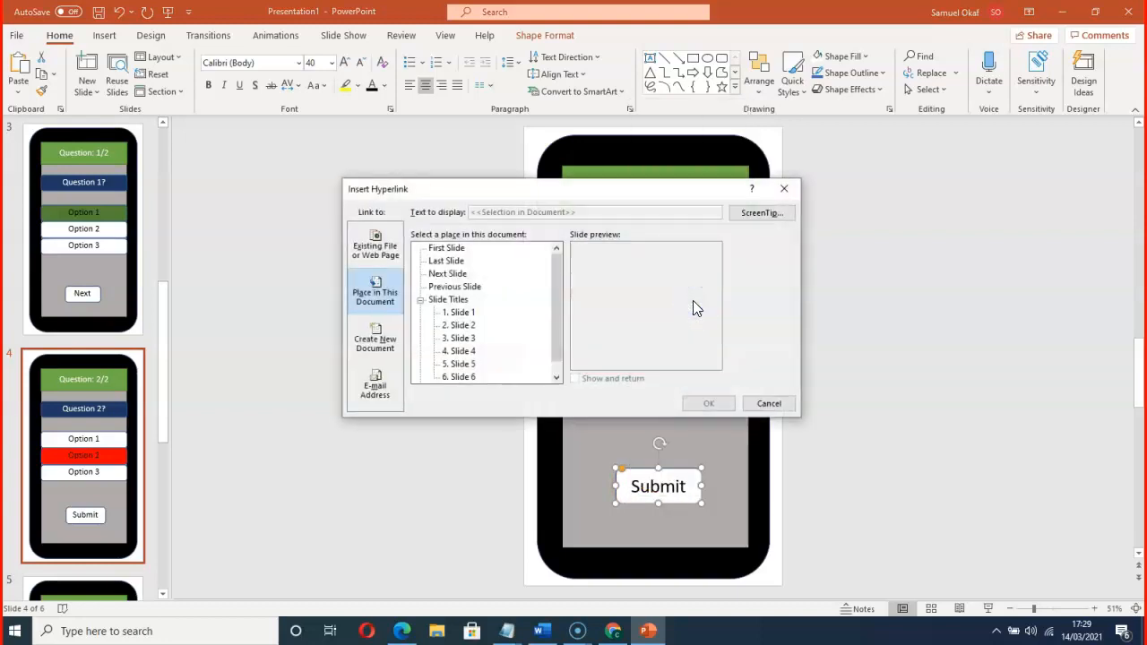
{"action": "left_click", "coordinate": [463, 326]}
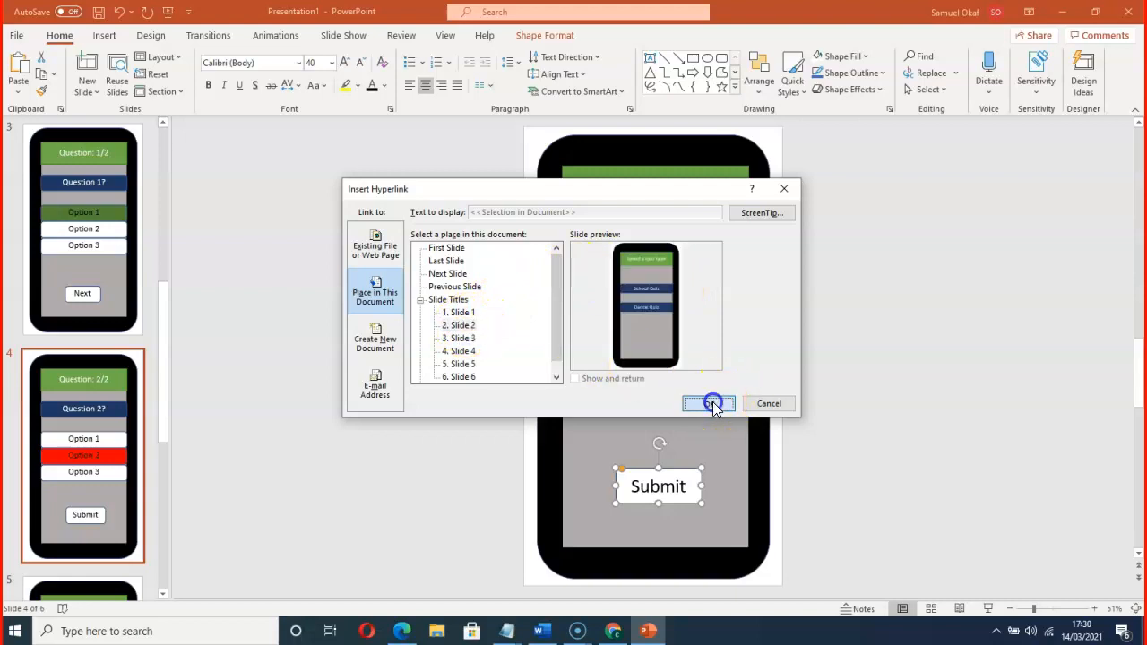
{"action": "left_click", "coordinate": [712, 403]}
{"action": "left_click", "coordinate": [947, 392]}
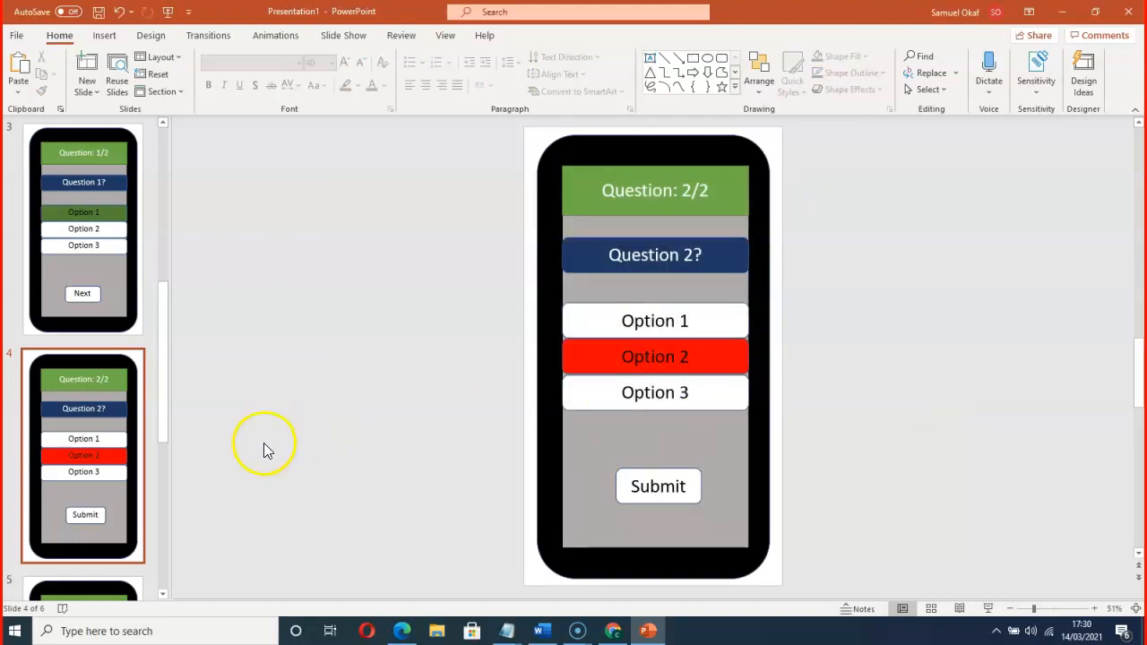
Look through the quiz type slide and question slides 3 to 6 to review which screens belong to each quiz
{"action": "scroll", "coordinate": [264, 443], "scroll_direction": "up", "scroll_amount": 2}
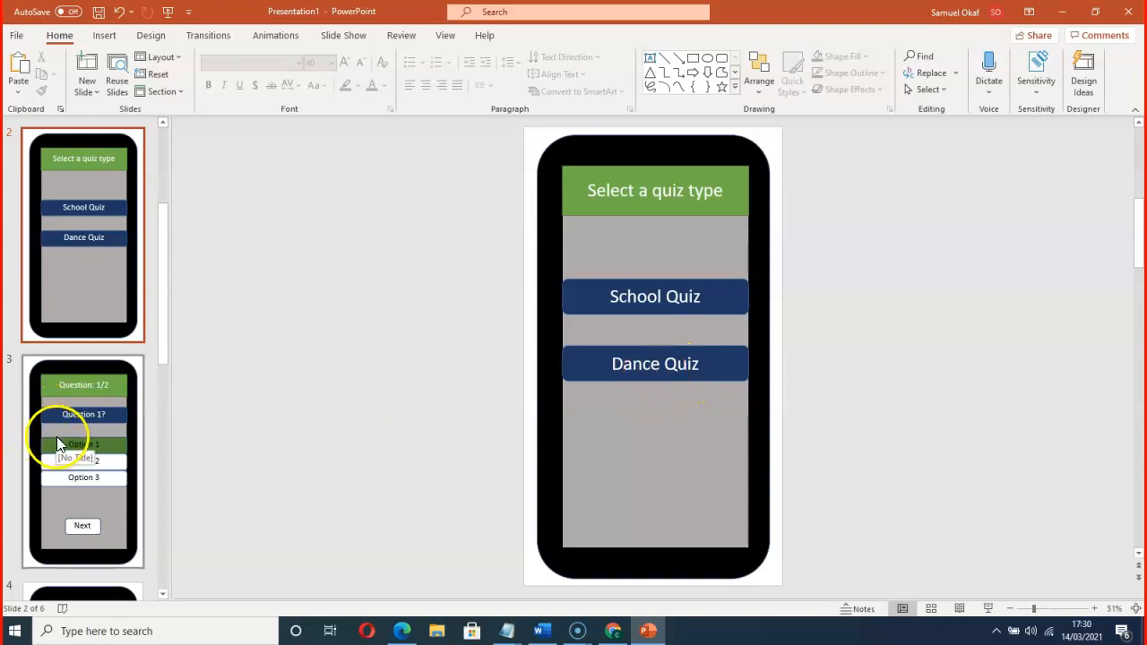
{"action": "scroll", "coordinate": [56, 437], "scroll_direction": "down", "scroll_amount": 5}
{"action": "scroll", "coordinate": [60, 439], "scroll_direction": "up", "scroll_amount": 5}
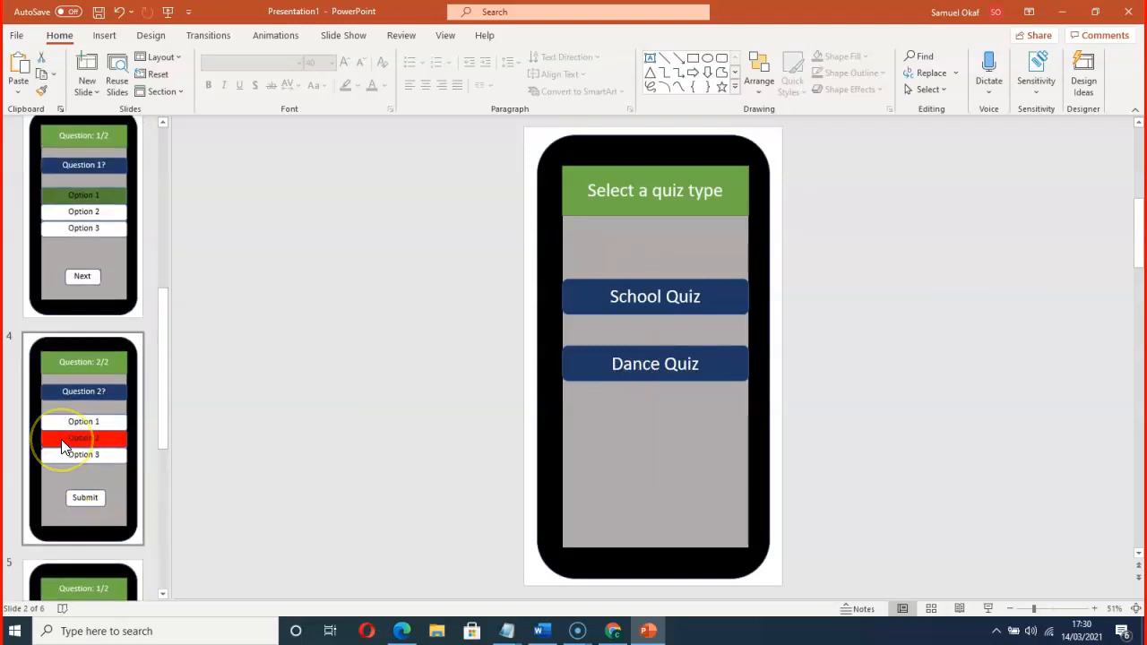
{"action": "scroll", "coordinate": [62, 439], "scroll_direction": "down", "scroll_amount": 4}
{"action": "scroll", "coordinate": [65, 441], "scroll_direction": "down", "scroll_amount": 3}
{"action": "left_click", "coordinate": [82, 390]}
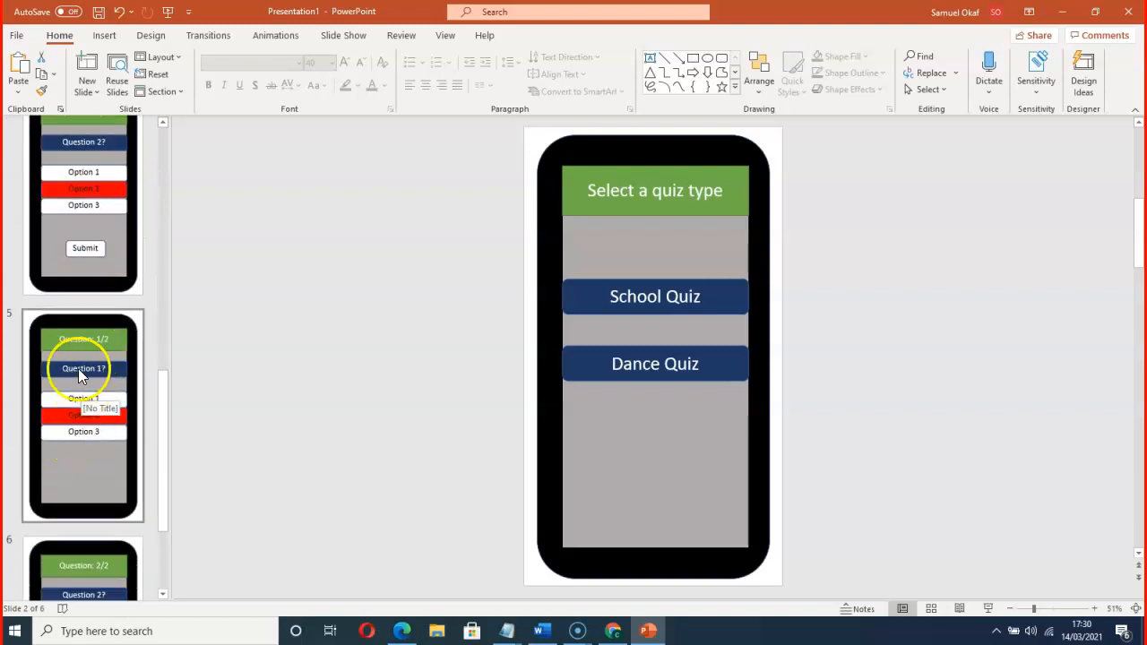
{"action": "scroll", "coordinate": [78, 372], "scroll_direction": "up", "scroll_amount": 3}
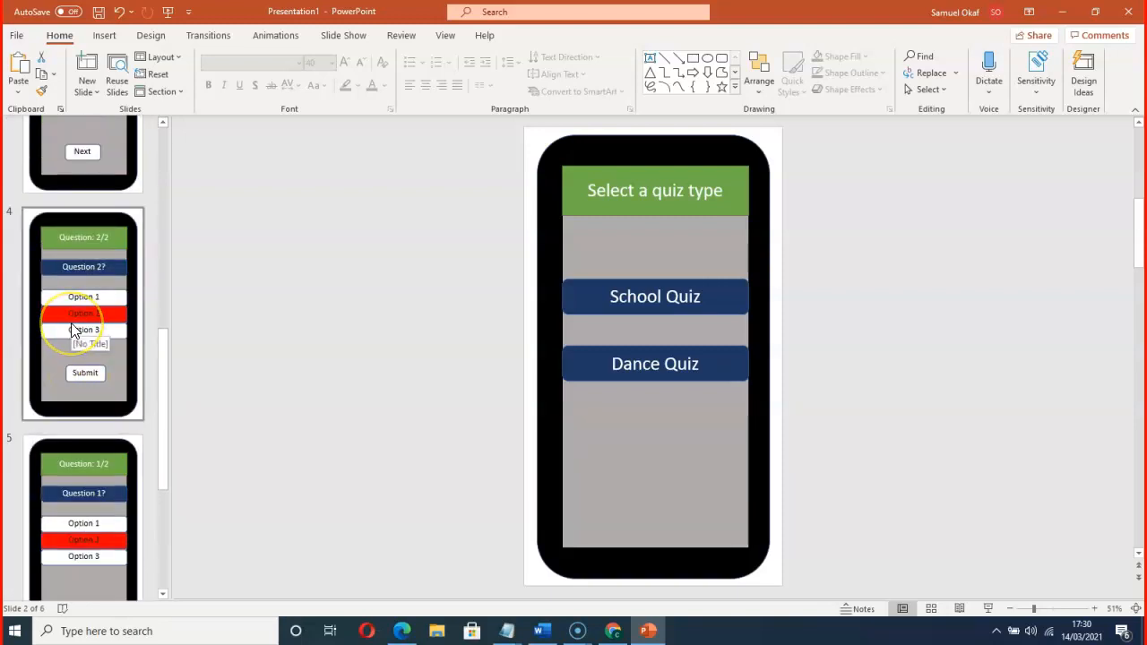
{"action": "scroll", "coordinate": [71, 330], "scroll_direction": "up", "scroll_amount": 3}
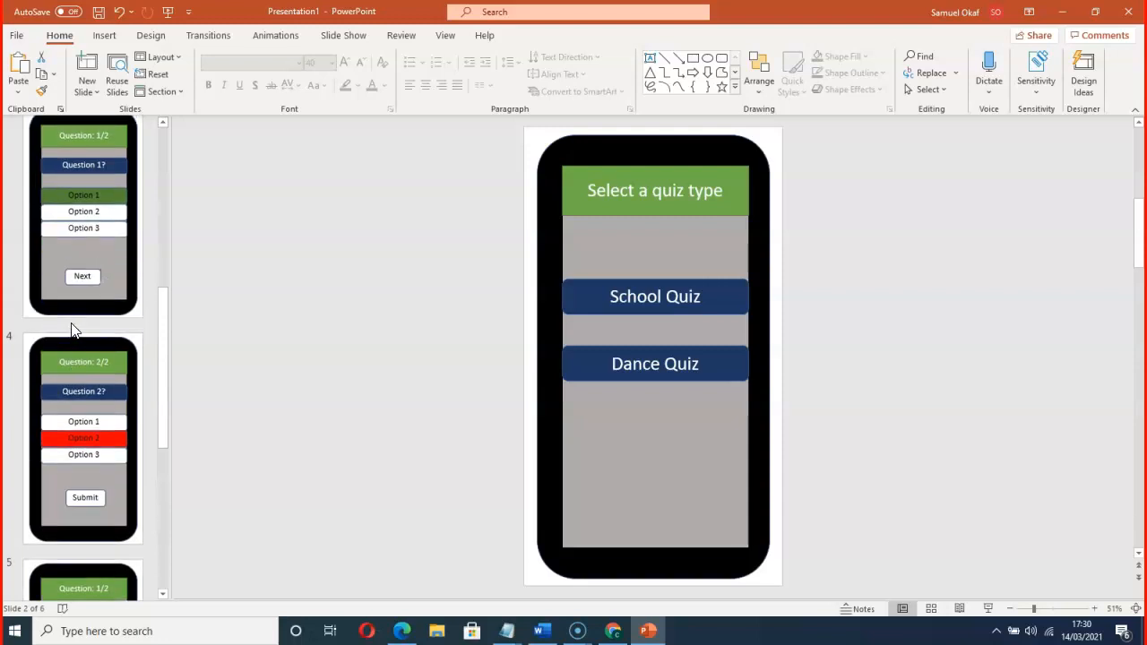
{"action": "scroll", "coordinate": [72, 330], "scroll_direction": "up", "scroll_amount": 9}
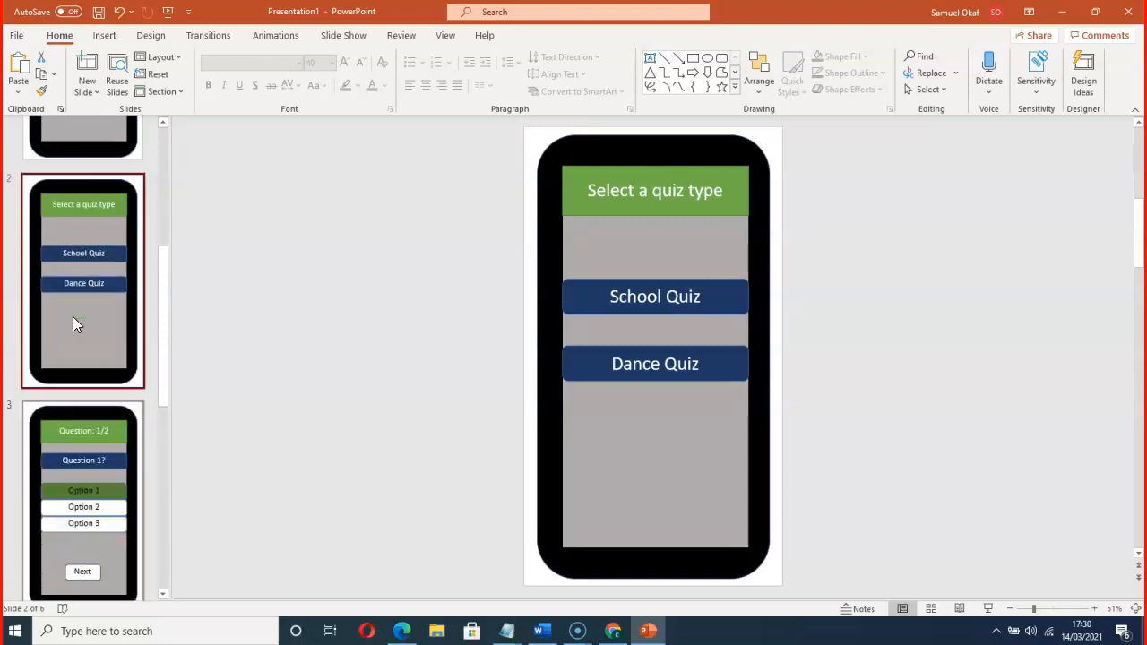
{"action": "left_click", "coordinate": [106, 341]}
{"action": "scroll", "coordinate": [106, 341], "scroll_direction": "down", "scroll_amount": 8}
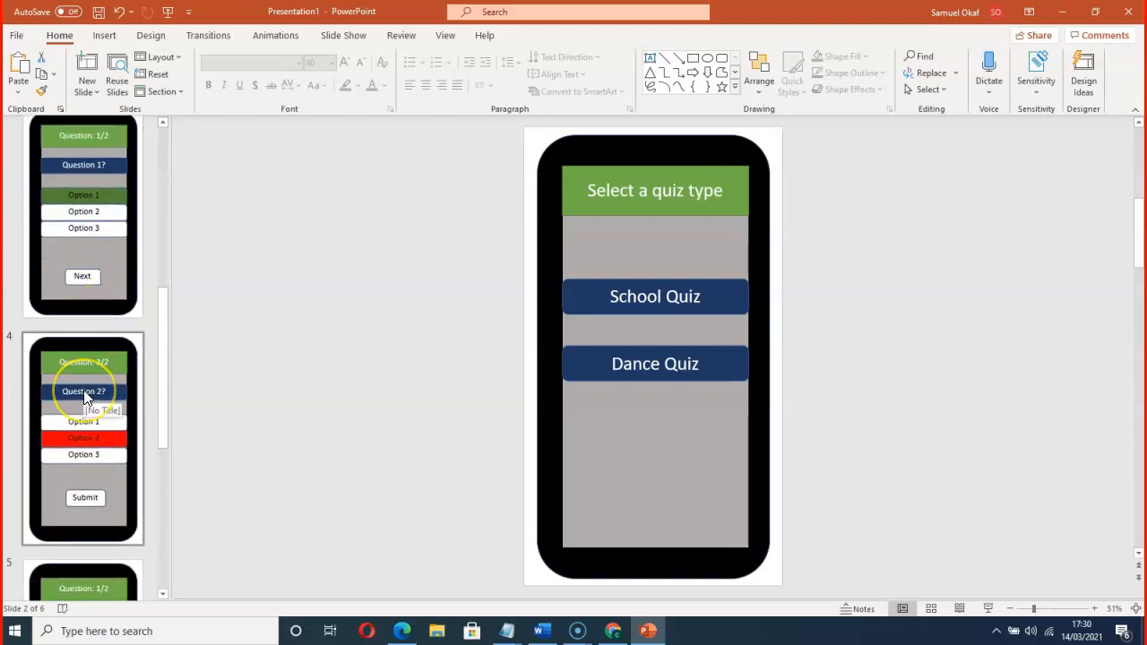
{"action": "scroll", "coordinate": [83, 395], "scroll_direction": "up", "scroll_amount": 3}
{"action": "scroll", "coordinate": [84, 390], "scroll_direction": "down", "scroll_amount": 11}
{"action": "scroll", "coordinate": [84, 313], "scroll_direction": "down", "scroll_amount": 1}
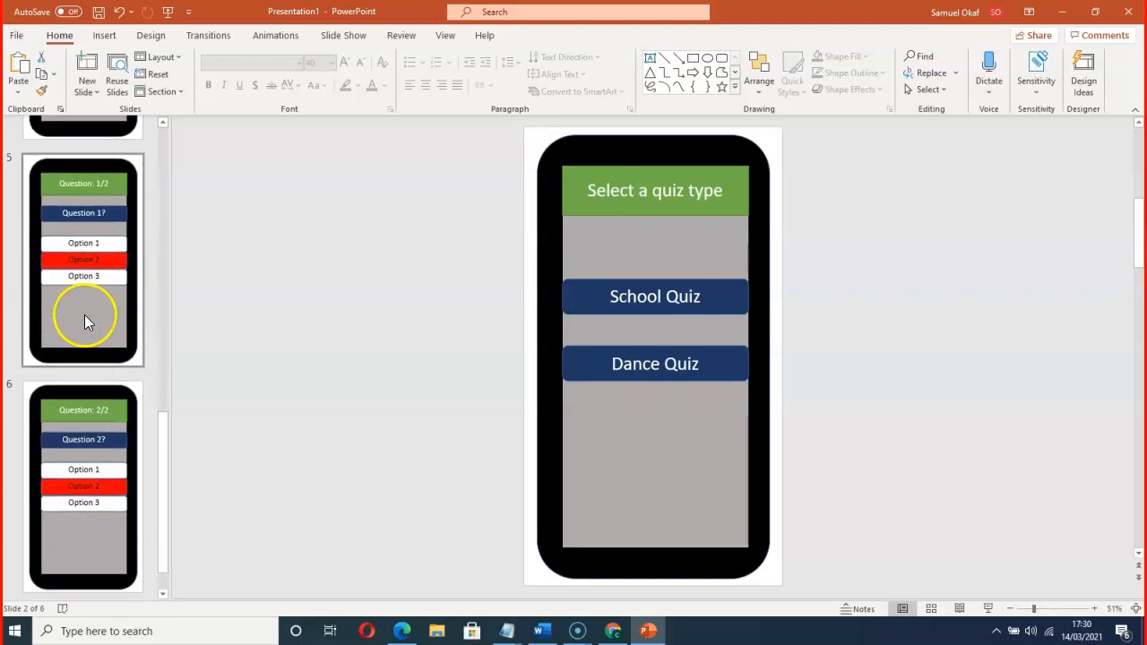
Hyperlink the Dance Quiz button on the quiz type slide to Slide 5
{"action": "left_click", "coordinate": [604, 371]}
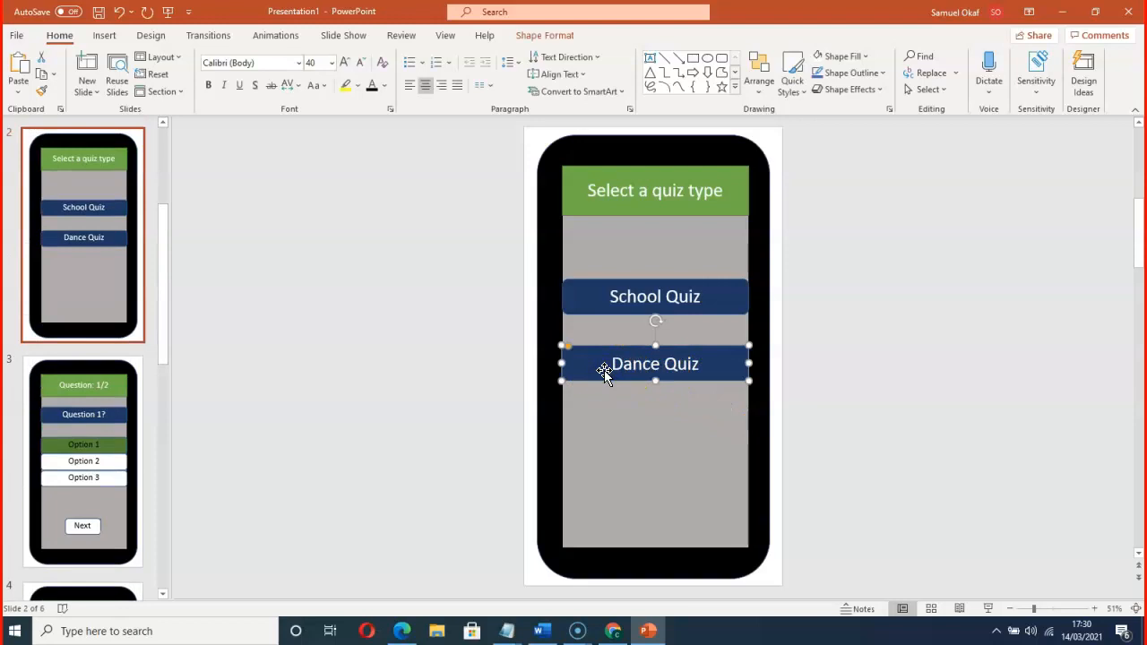
{"action": "right_click", "coordinate": [601, 364]}
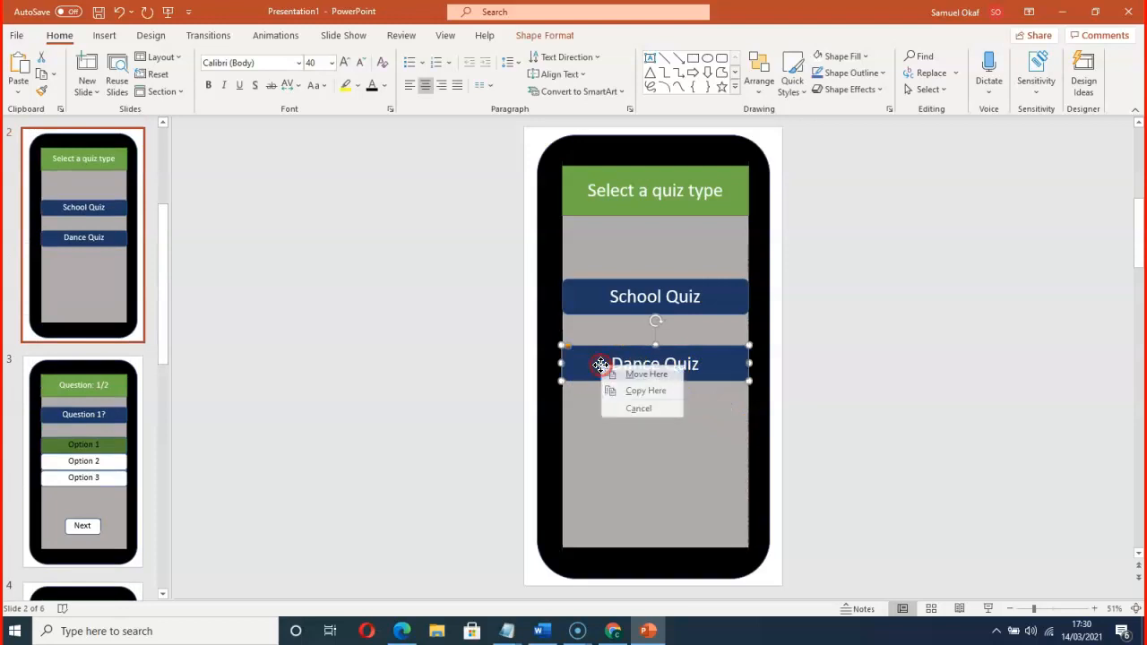
{"action": "left_click", "coordinate": [601, 482]}
{"action": "left_click", "coordinate": [587, 370]}
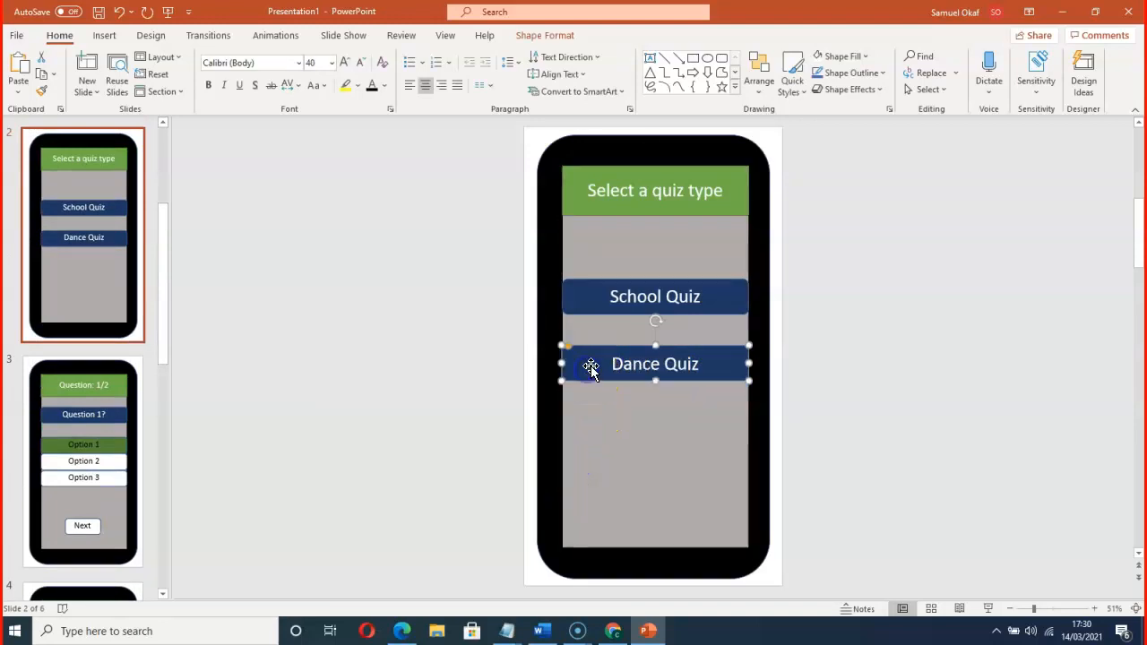
{"action": "right_click", "coordinate": [588, 367]}
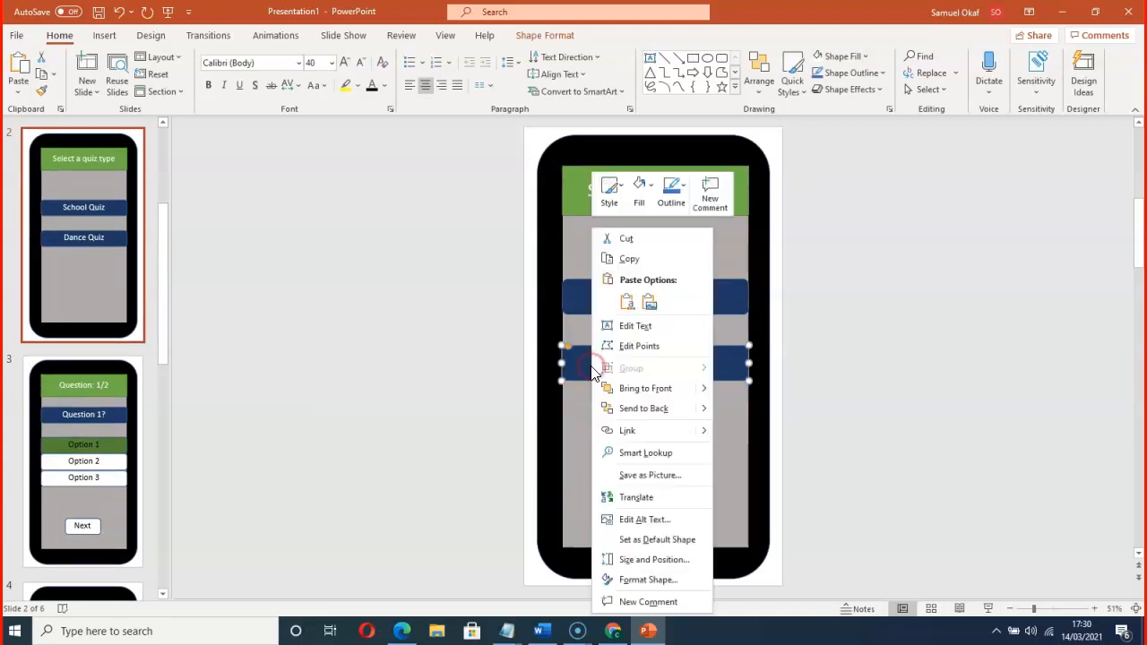
{"action": "left_click", "coordinate": [650, 440]}
{"action": "scroll", "coordinate": [22, 439], "scroll_direction": "down", "scroll_amount": 2}
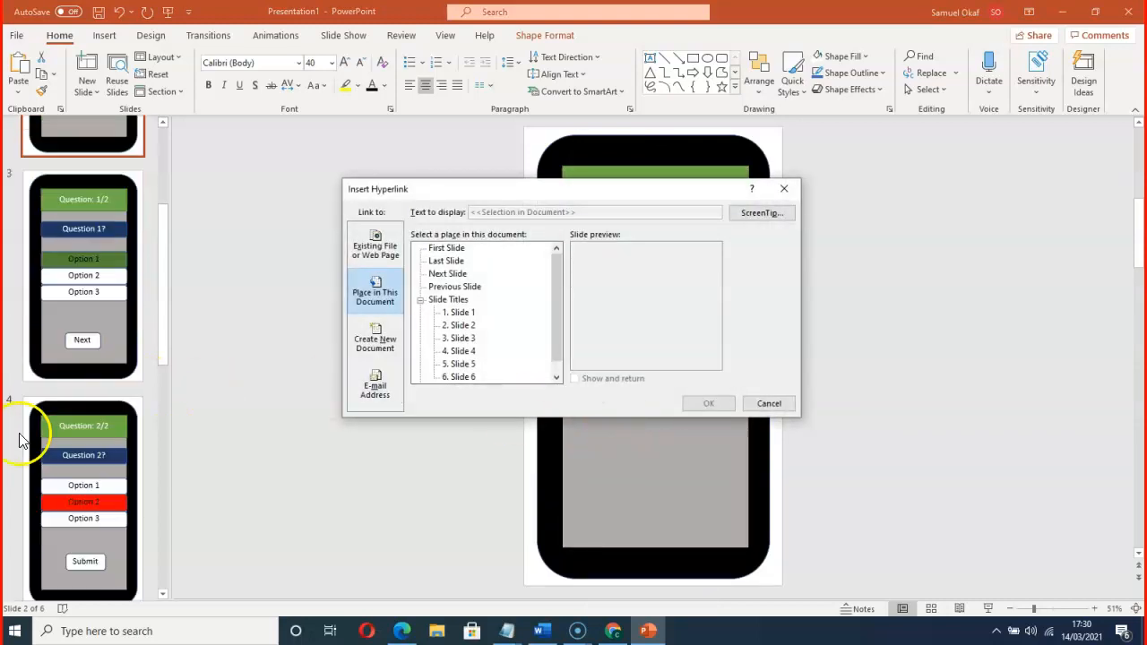
{"action": "scroll", "coordinate": [23, 439], "scroll_direction": "down", "scroll_amount": 5}
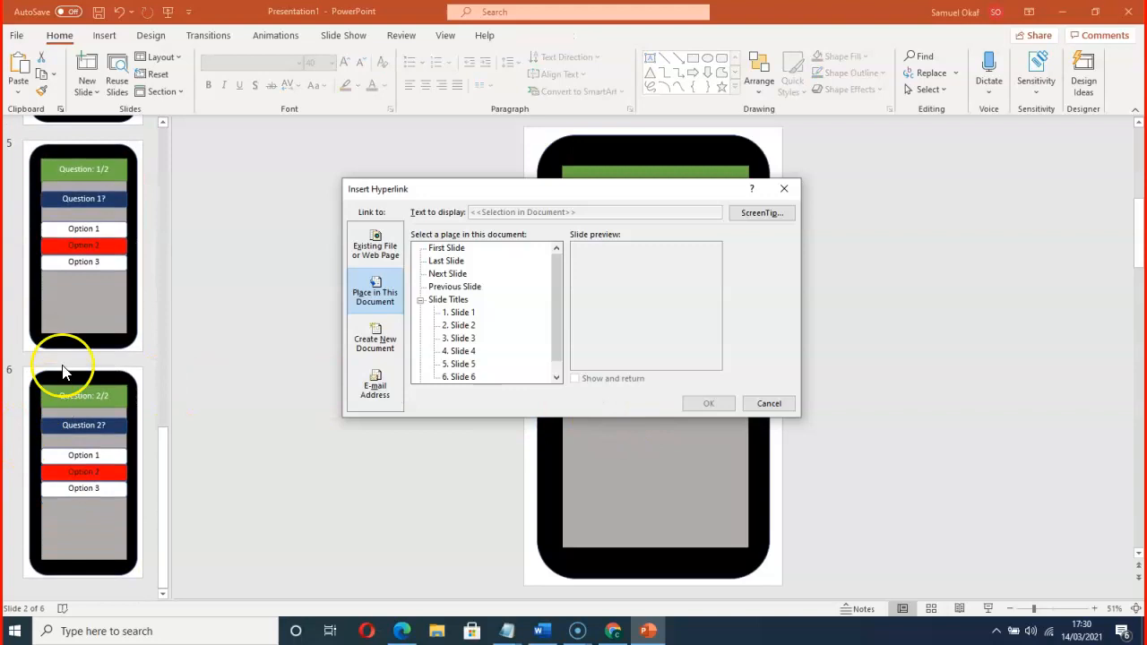
{"action": "left_click", "coordinate": [461, 363]}
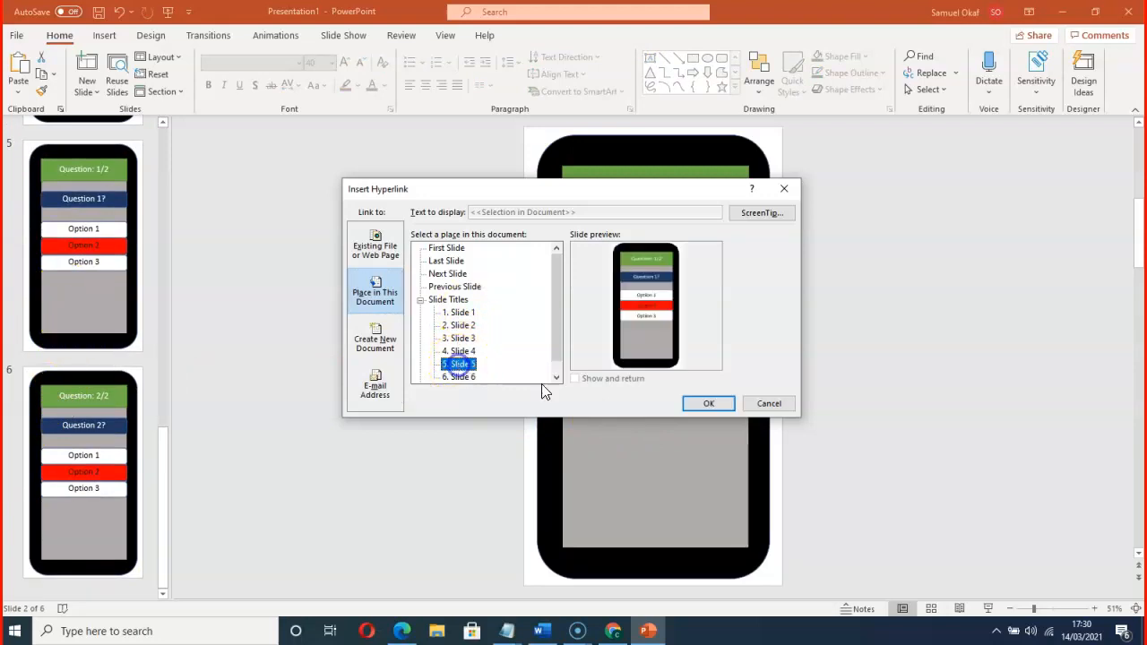
{"action": "left_click", "coordinate": [707, 403]}
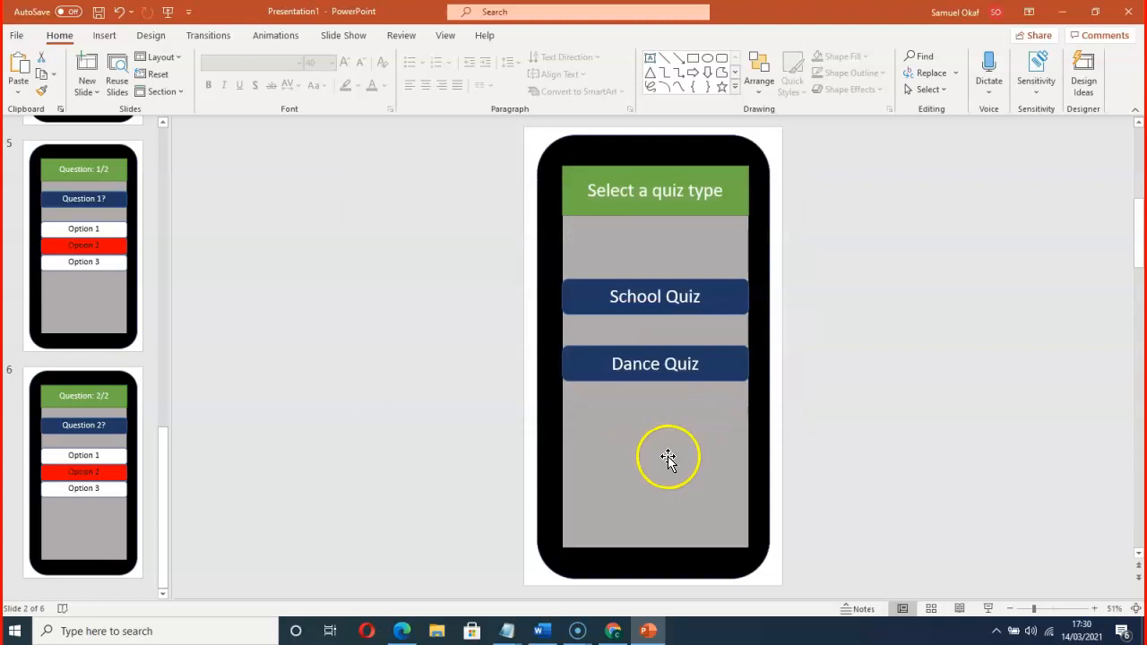
{"action": "left_click", "coordinate": [667, 459]}
Draw a rounded rectangle about 6 cm wide and 3 cm high below Option 3 on slide 5 and label it "Next"
{"action": "scroll", "coordinate": [106, 457], "scroll_direction": "down", "scroll_amount": 5}
{"action": "scroll", "coordinate": [114, 461], "scroll_direction": "down", "scroll_amount": 3}
{"action": "left_click", "coordinate": [83, 285]}
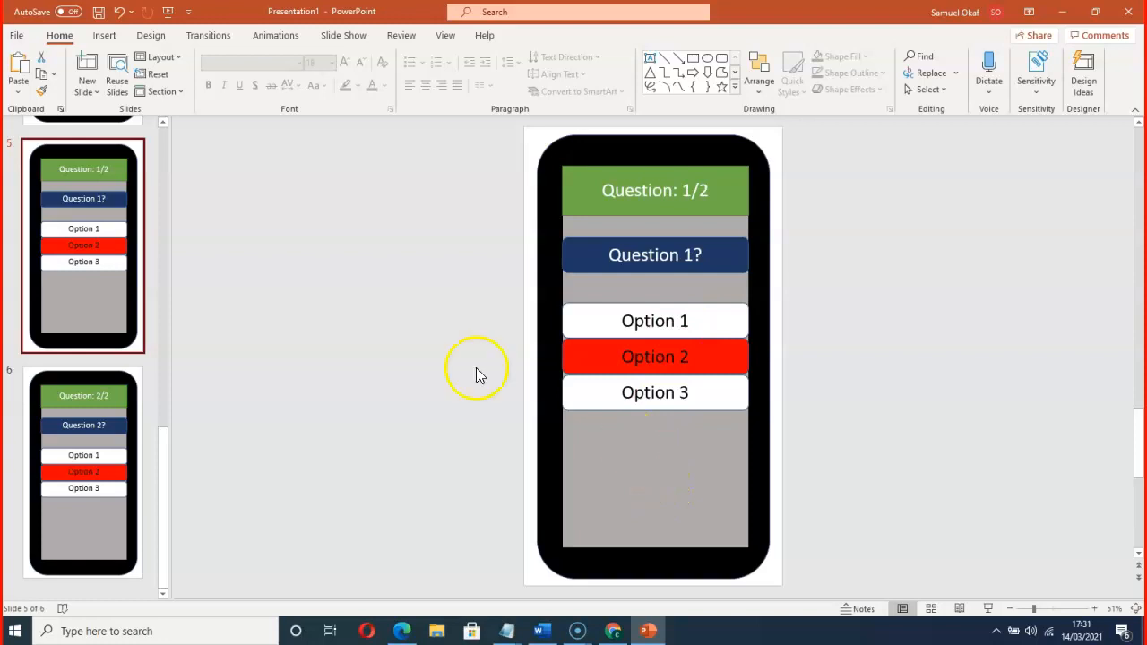
{"action": "left_click", "coordinate": [104, 35]}
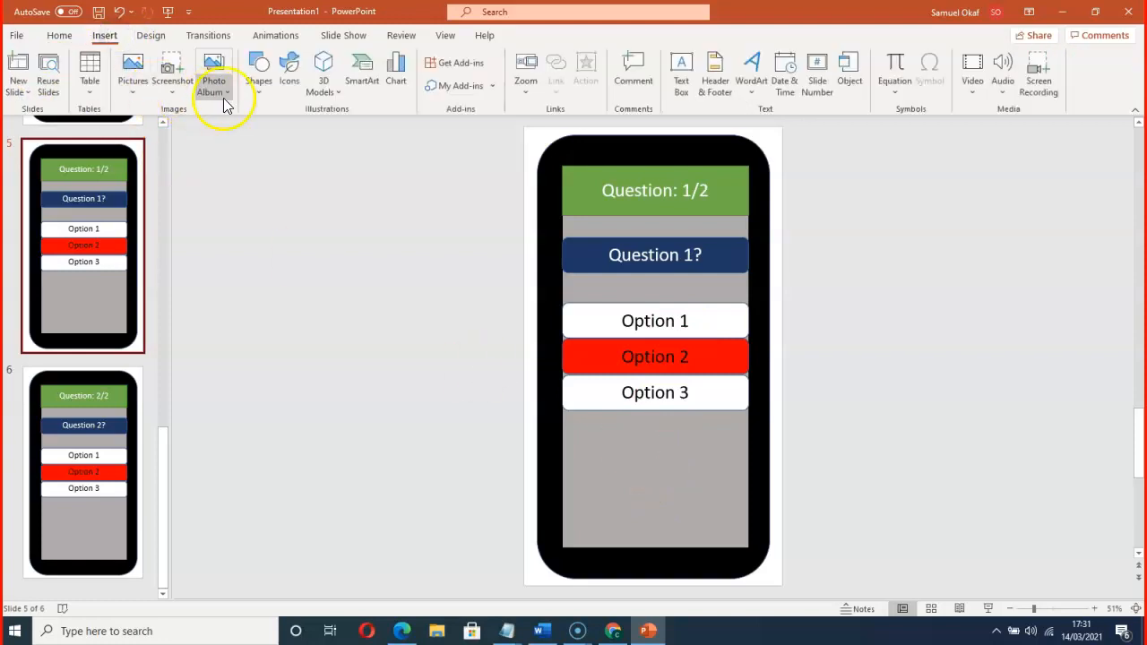
{"action": "left_click", "coordinate": [260, 92]}
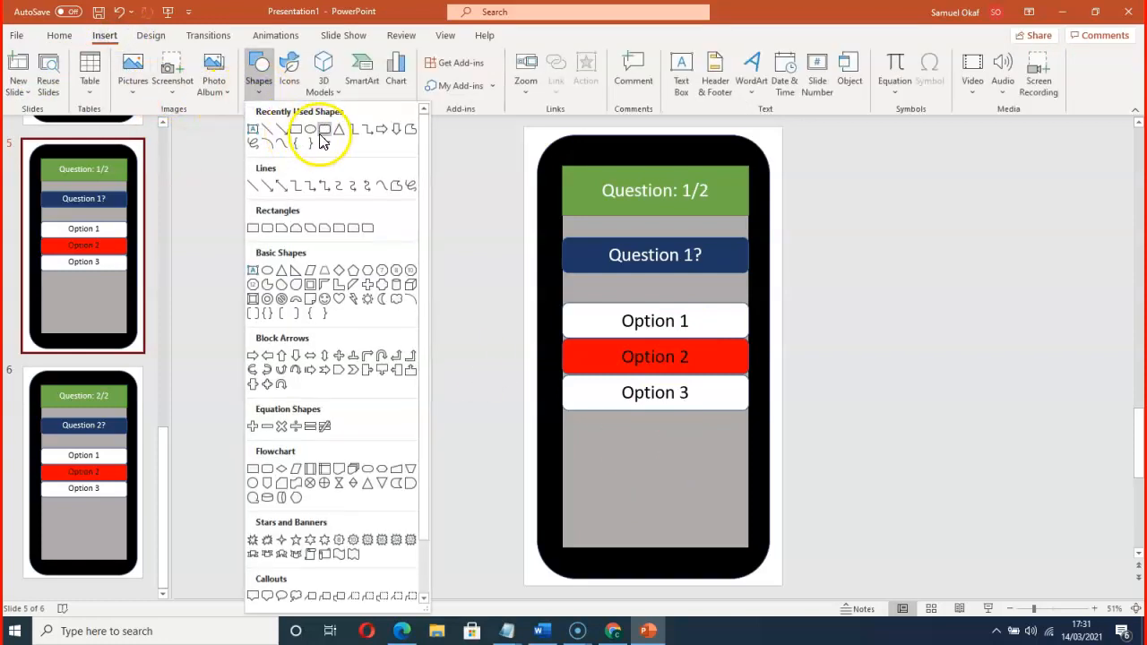
{"action": "left_click", "coordinate": [322, 132]}
{"action": "left_click_drag", "start_coordinate": [613, 462], "coordinate": [694, 504]}
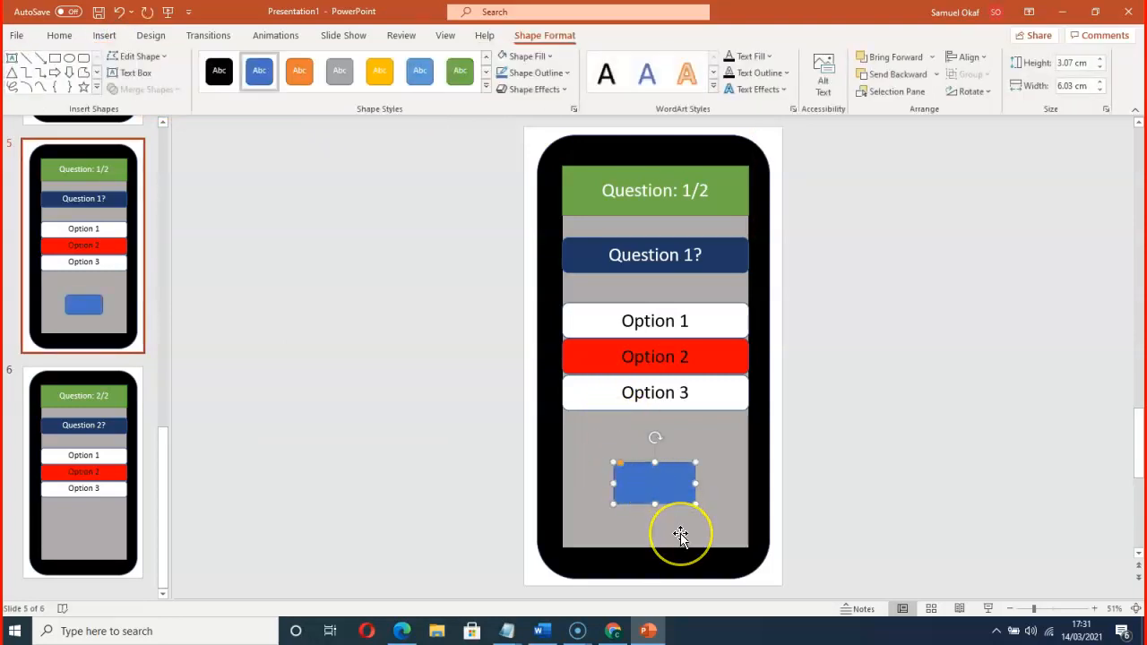
{"action": "type", "text": "Next"}
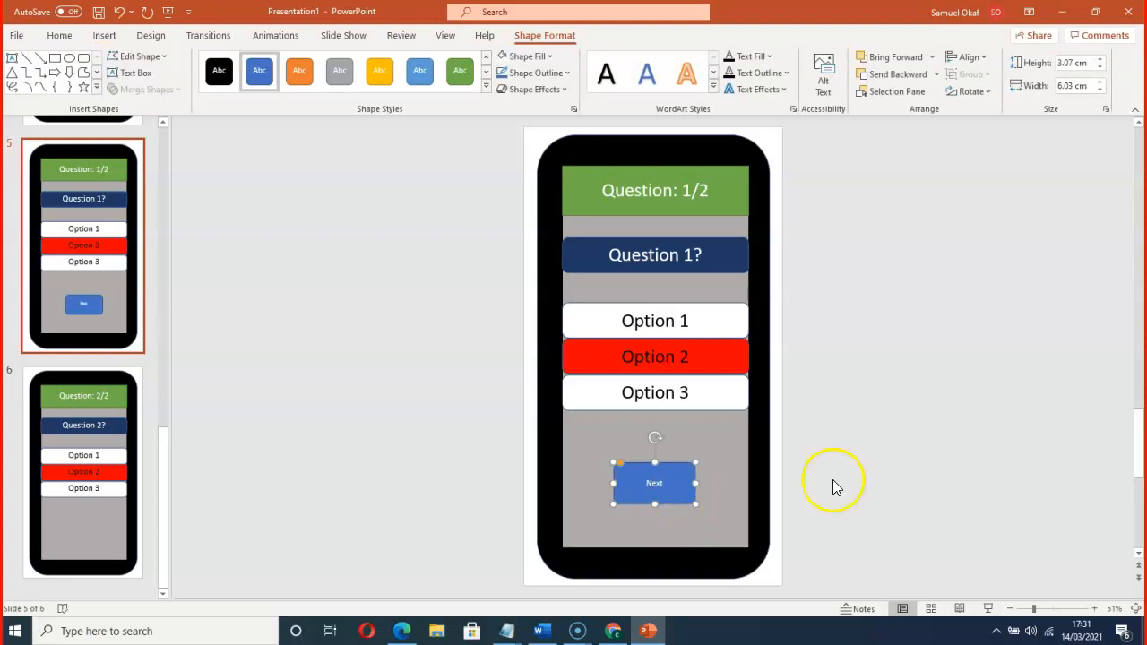
Set the font colour of the "Next" label on slide 5 to black
{"action": "left_click", "coordinate": [652, 484]}
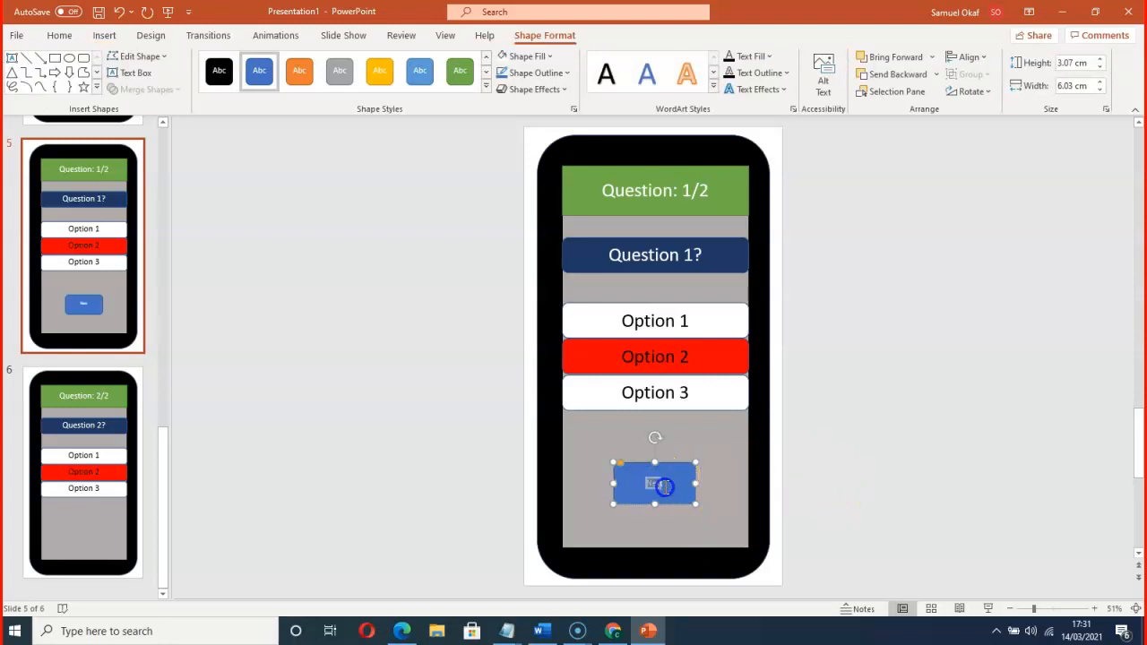
{"action": "double_click", "coordinate": [653, 484]}
{"action": "left_click", "coordinate": [808, 466]}
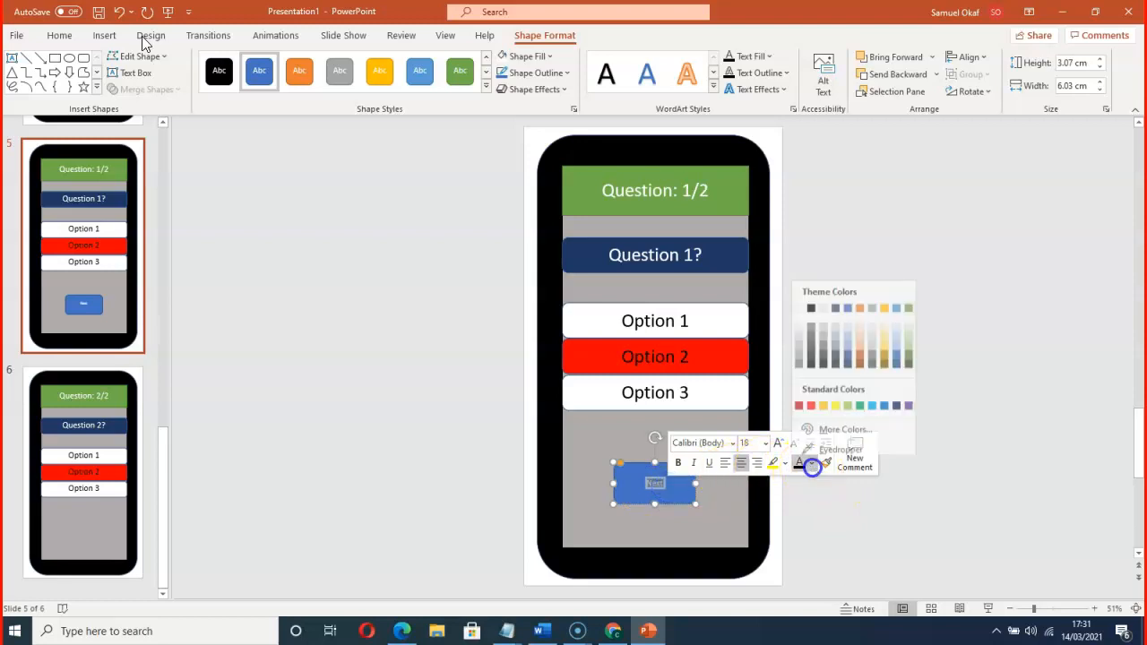
{"action": "left_click", "coordinate": [811, 301]}
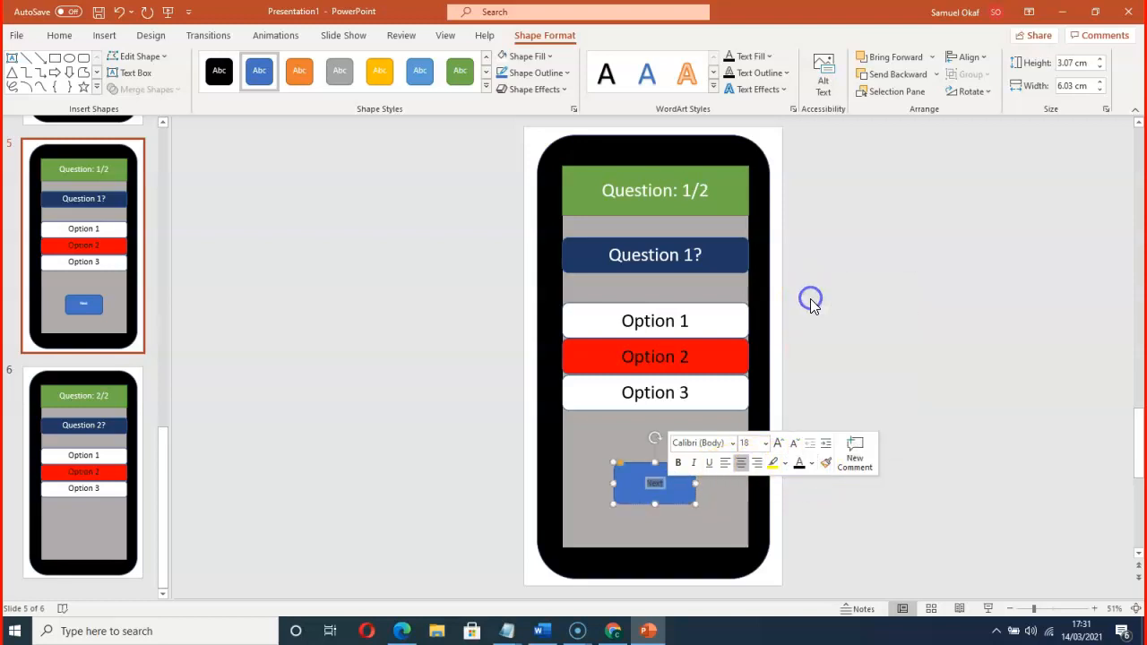
Enlarge the "Next" label text on slide 5 by five font size increments
{"action": "left_click", "coordinate": [779, 443]}
{"action": "left_click", "coordinate": [779, 443]}
{"action": "left_click", "coordinate": [779, 443]}
{"action": "left_click", "coordinate": [779, 443]}
{"action": "left_click", "coordinate": [779, 443]}
{"action": "left_click", "coordinate": [672, 529]}
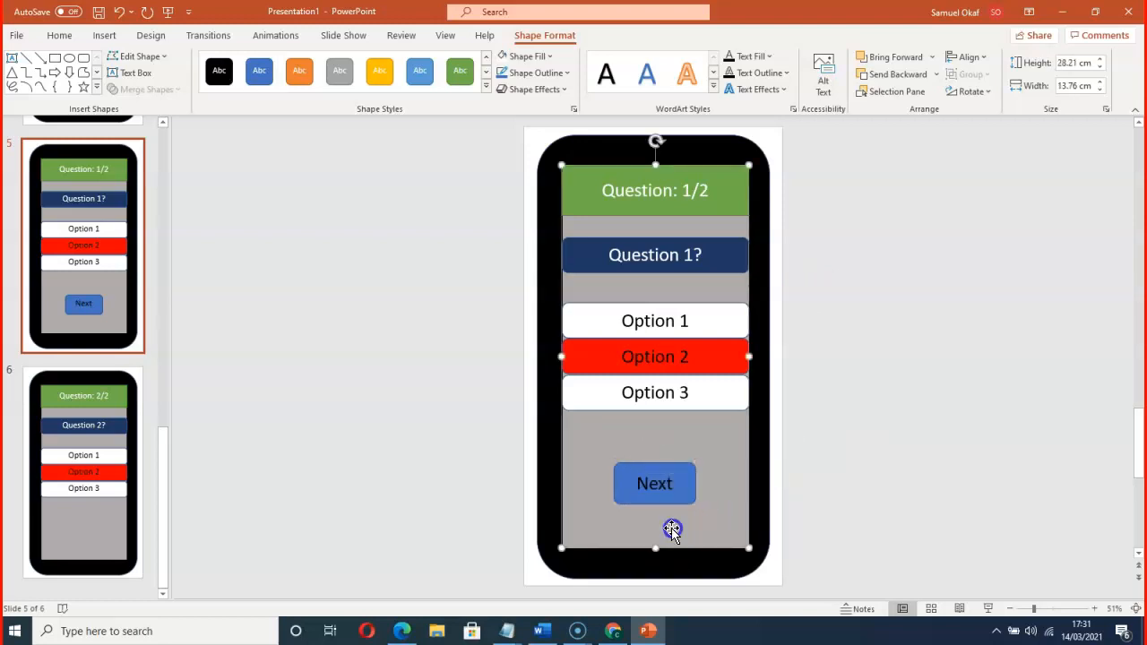
Change the fill of the Next button on slide 5 to white
{"action": "left_click", "coordinate": [629, 481]}
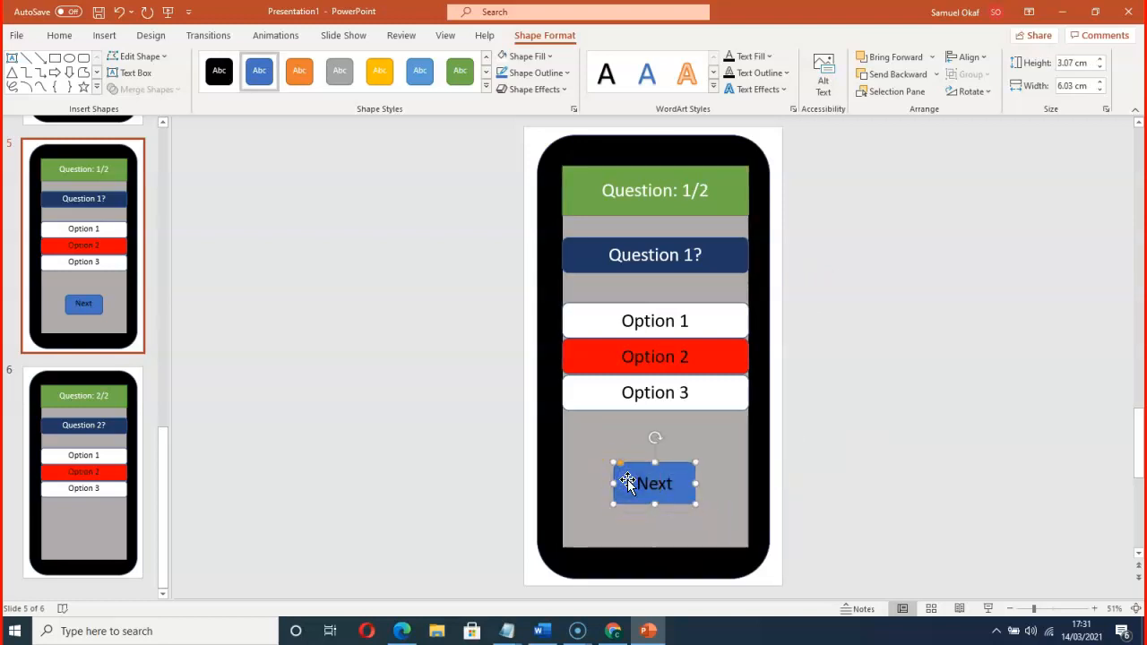
{"action": "right_click", "coordinate": [626, 479]}
{"action": "left_click", "coordinate": [687, 406]}
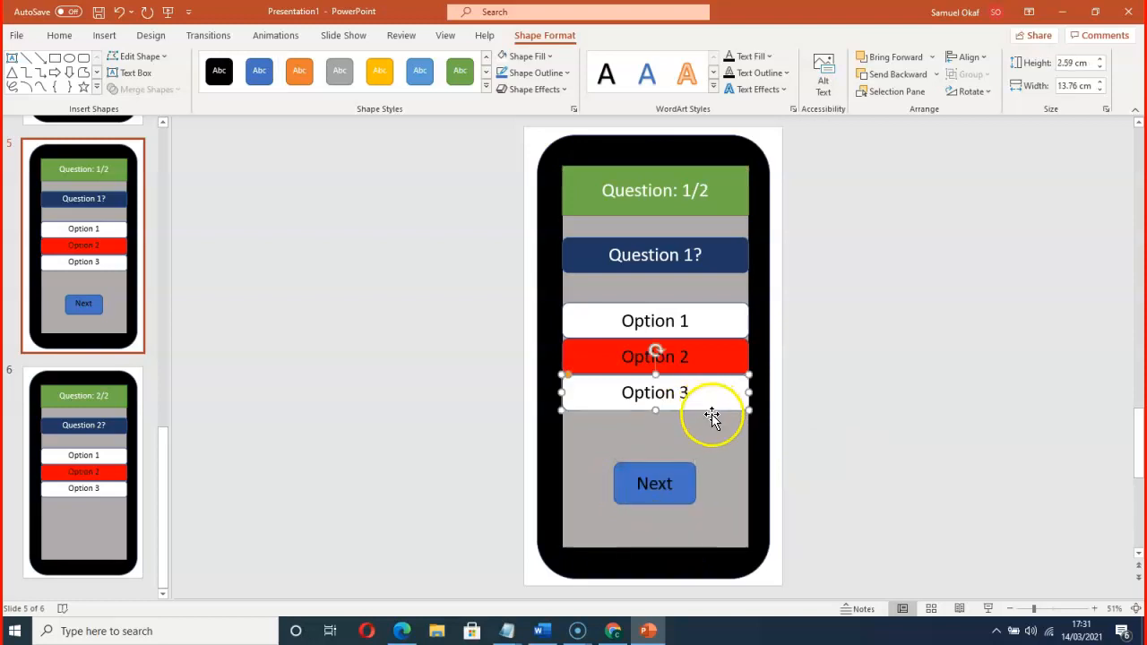
{"action": "left_click", "coordinate": [625, 484]}
{"action": "right_click", "coordinate": [627, 489]}
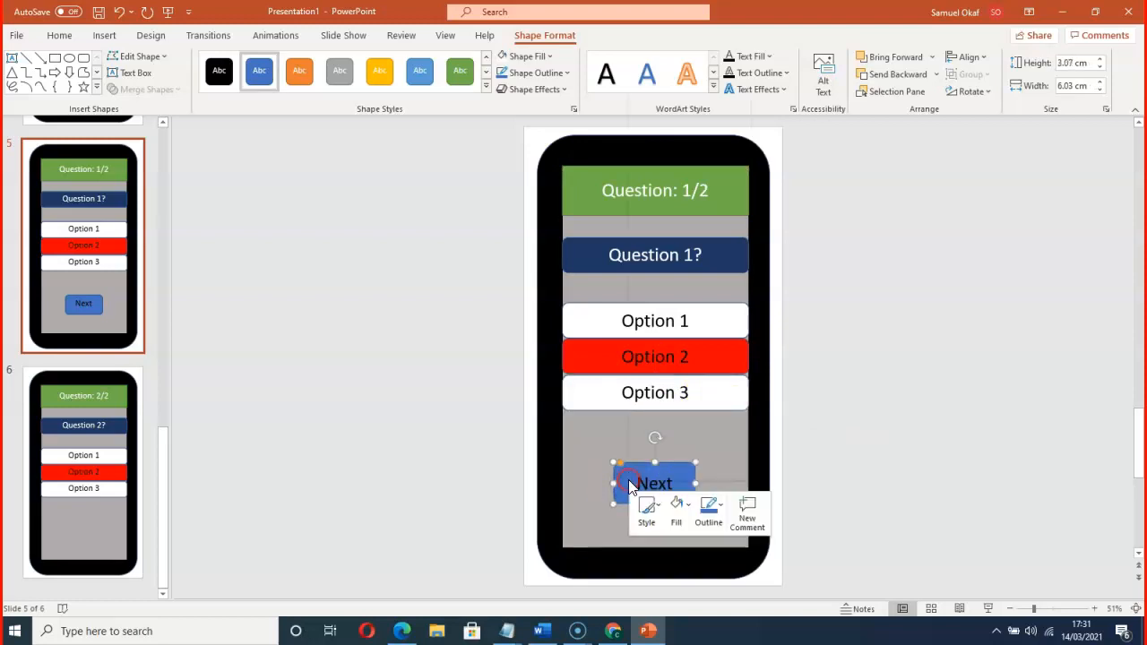
{"action": "left_click", "coordinate": [684, 511]}
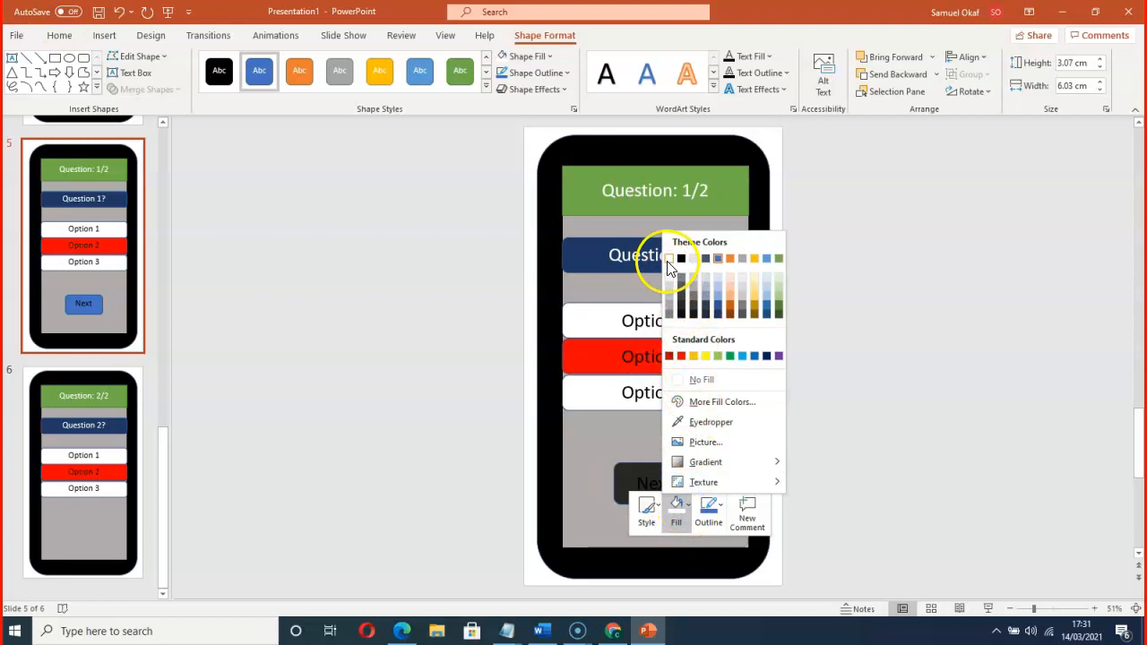
{"action": "left_click", "coordinate": [667, 258]}
{"action": "left_click", "coordinate": [877, 395]}
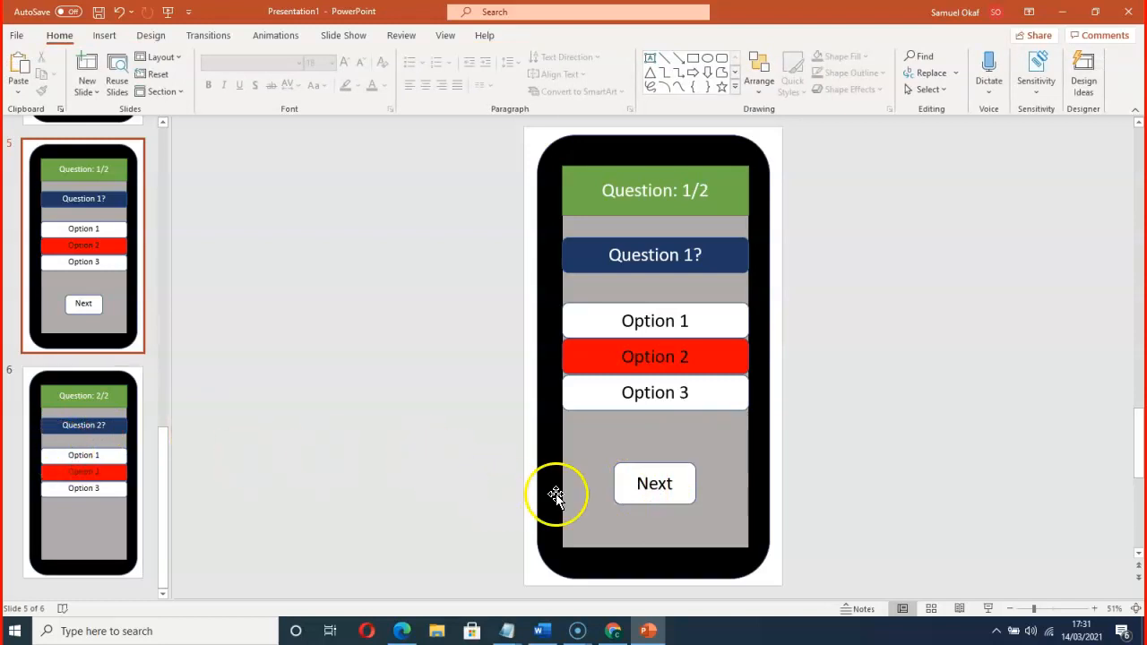
Hyperlink the Next button on slide 5 to Slide 6 in this document
{"action": "left_click", "coordinate": [625, 485]}
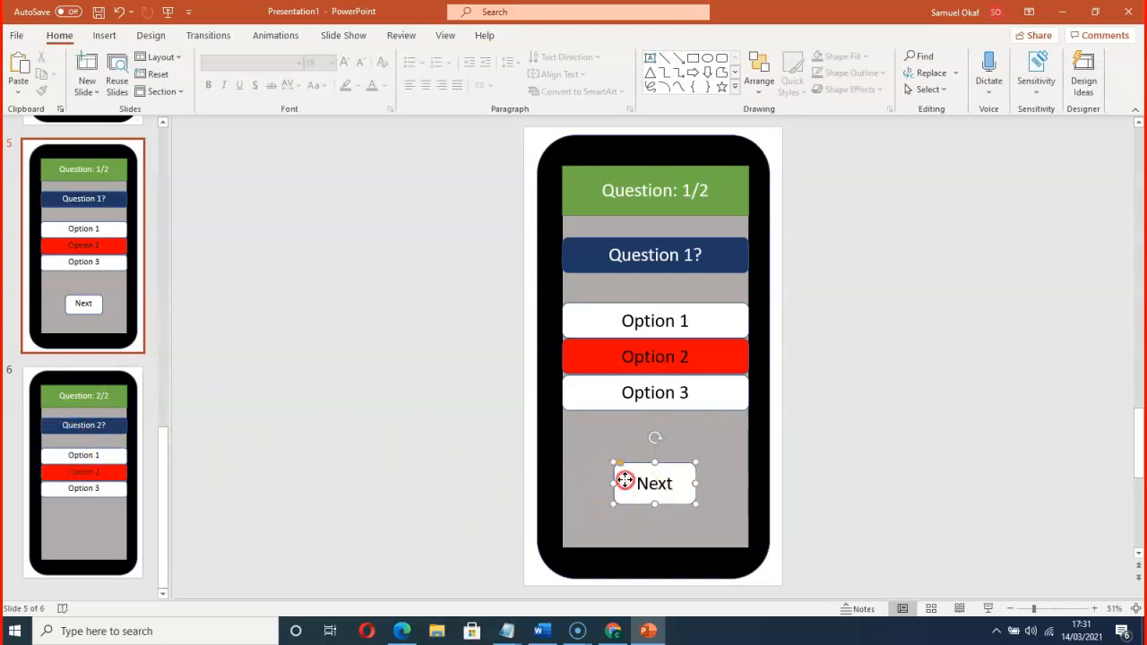
{"action": "right_click", "coordinate": [625, 485]}
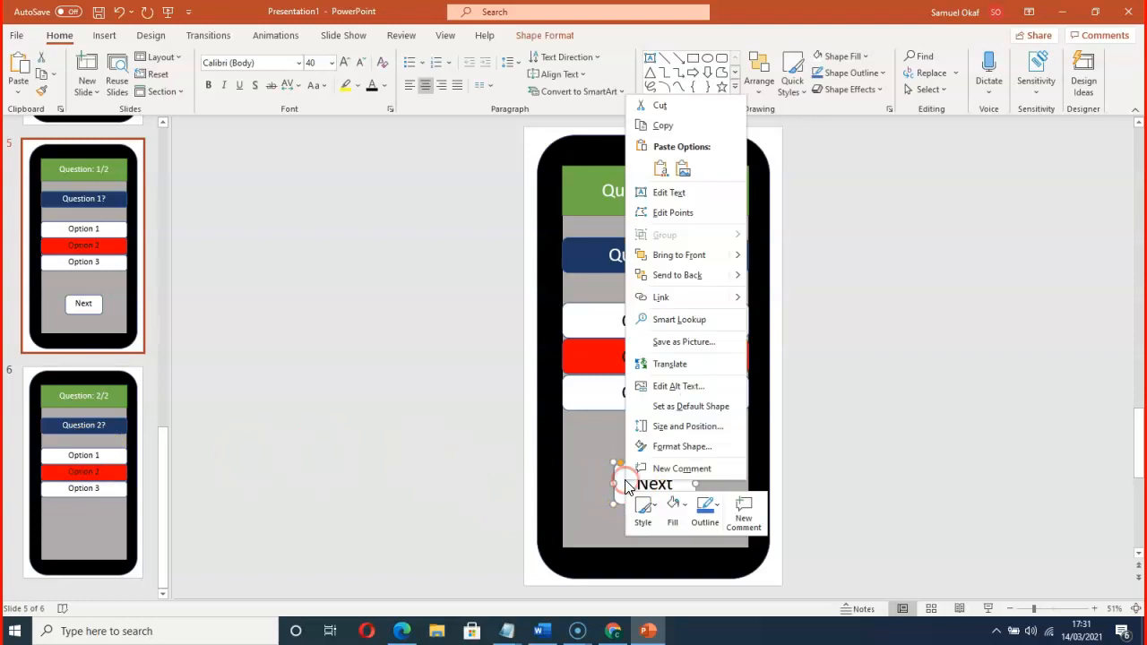
{"action": "left_click", "coordinate": [670, 297]}
{"action": "left_click", "coordinate": [461, 364]}
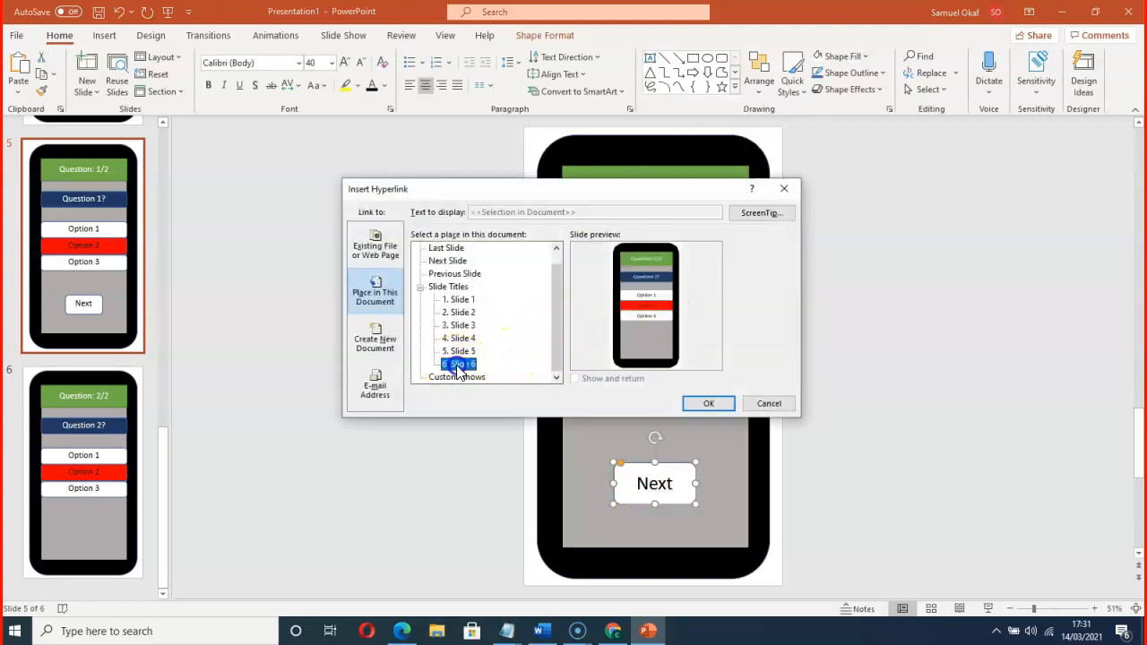
{"action": "left_click", "coordinate": [708, 404]}
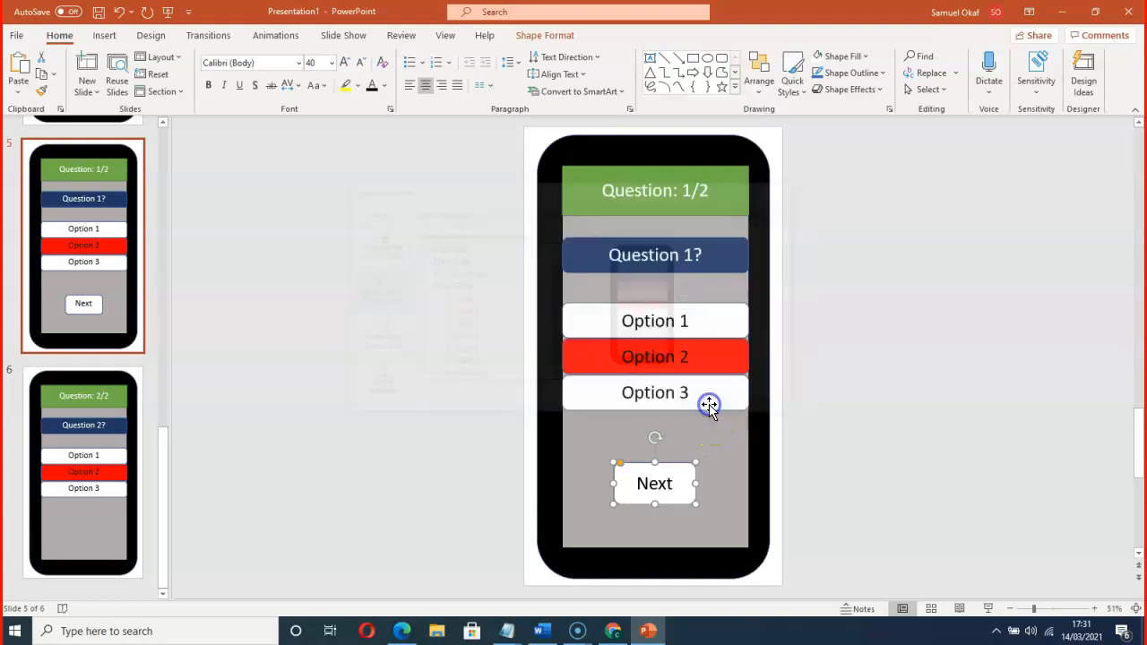
Draw a rounded rectangle about 6.4 cm wide and 2.6 cm high below Option 3 on slide 6 and label it "Submit"
{"action": "left_click", "coordinate": [72, 525]}
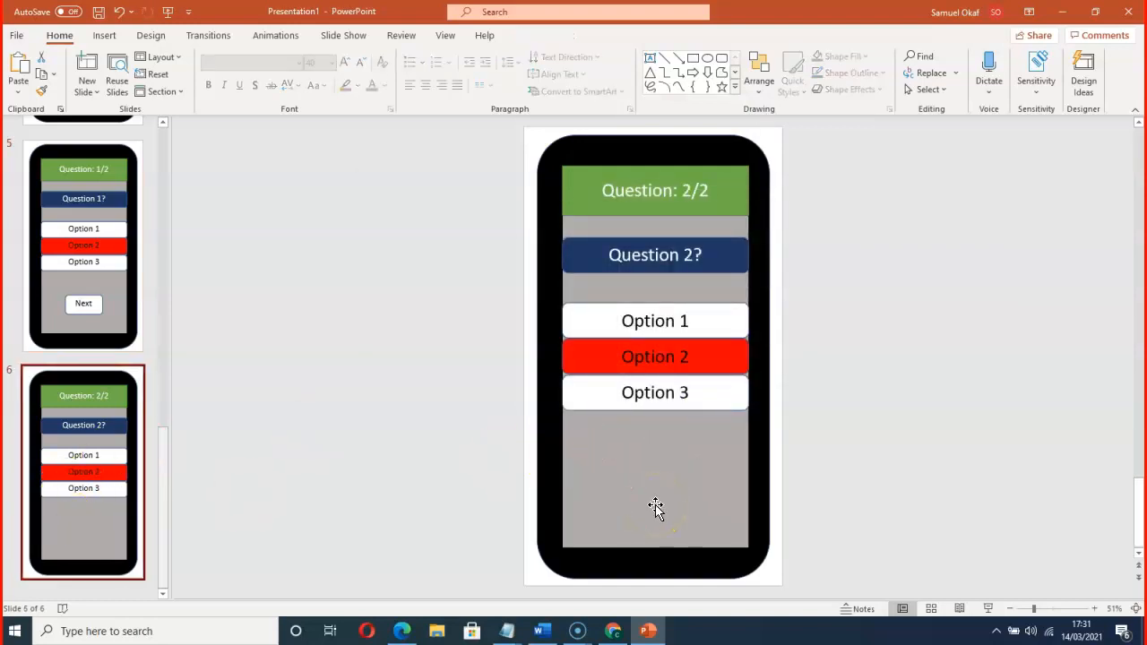
{"action": "left_click", "coordinate": [105, 36]}
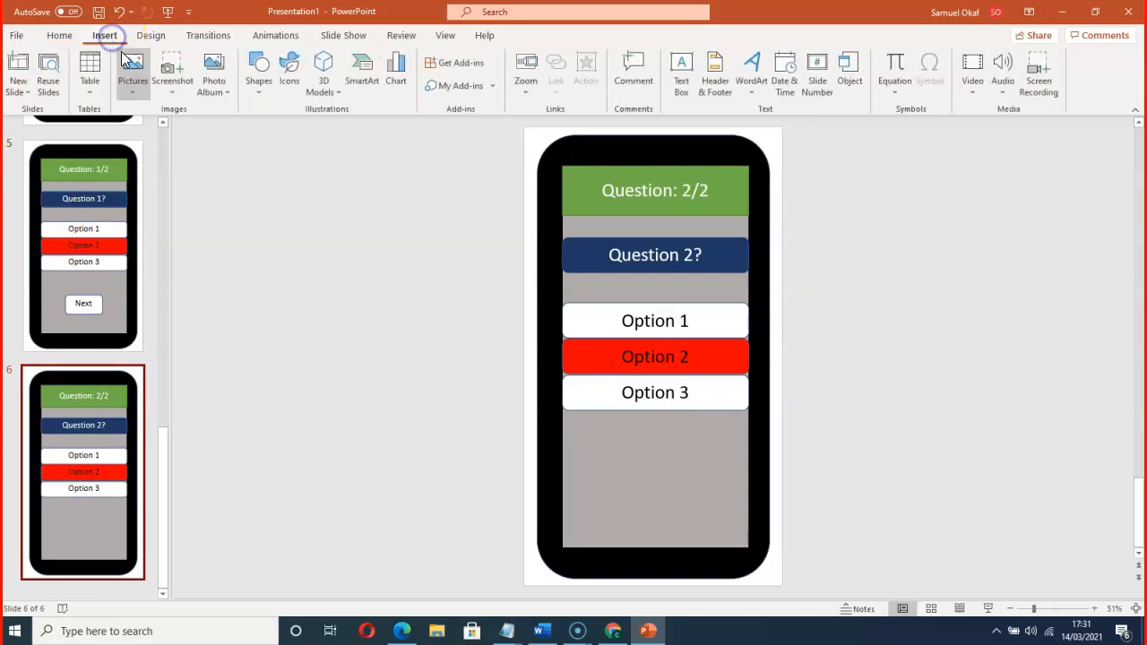
{"action": "left_click", "coordinate": [258, 85]}
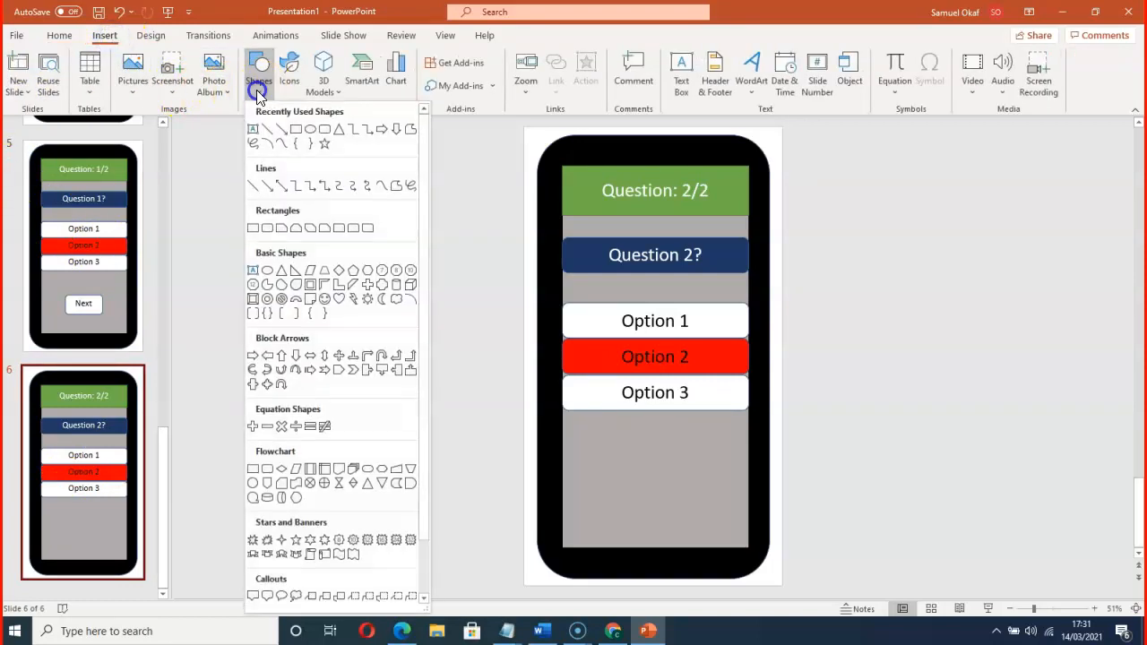
{"action": "left_click", "coordinate": [324, 129]}
{"action": "left_click_drag", "start_coordinate": [614, 478], "coordinate": [702, 513]}
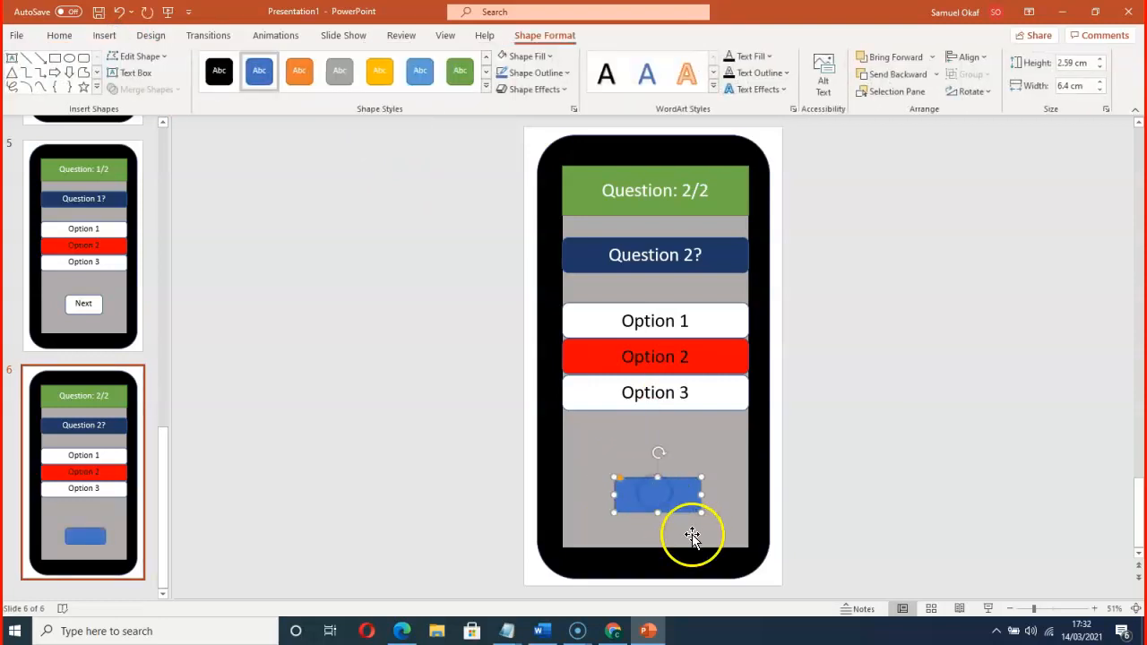
{"action": "type", "text": "submit"}
Set the "Submit" label on slide 6 to black and enlarge its text to 40 pt
{"action": "left_click", "coordinate": [697, 446]}
{"action": "left_click", "coordinate": [646, 495]}
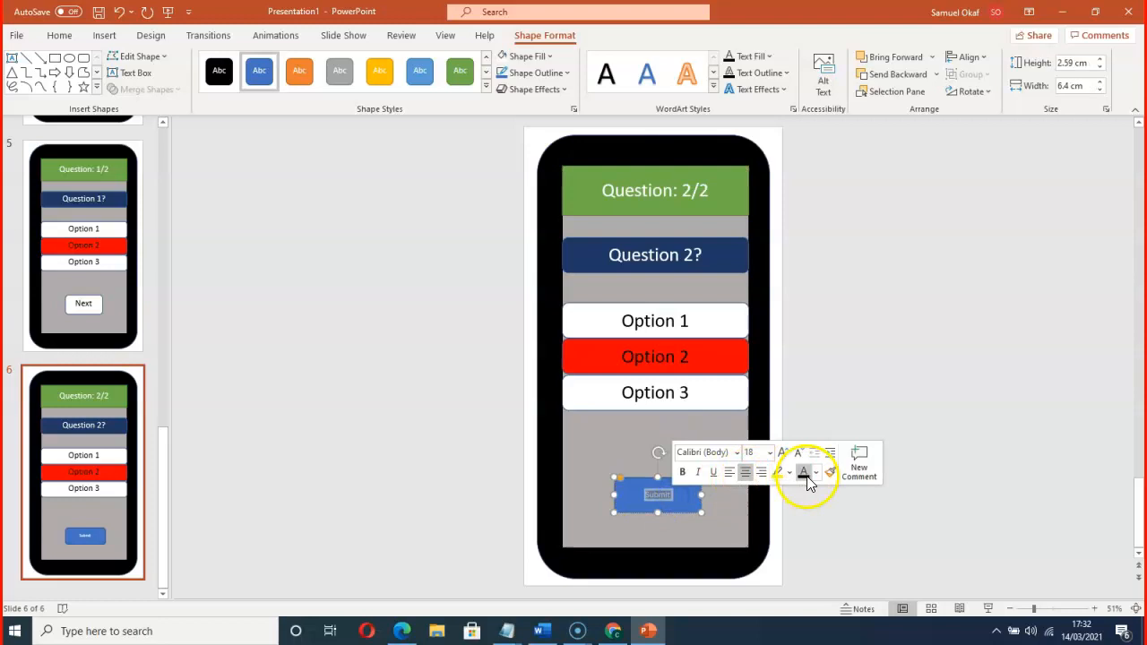
{"action": "left_click", "coordinate": [781, 453]}
{"action": "left_click", "coordinate": [781, 454]}
{"action": "left_click", "coordinate": [782, 454]}
{"action": "left_click", "coordinate": [782, 455]}
{"action": "left_click", "coordinate": [782, 456]}
{"action": "left_click", "coordinate": [934, 473]}
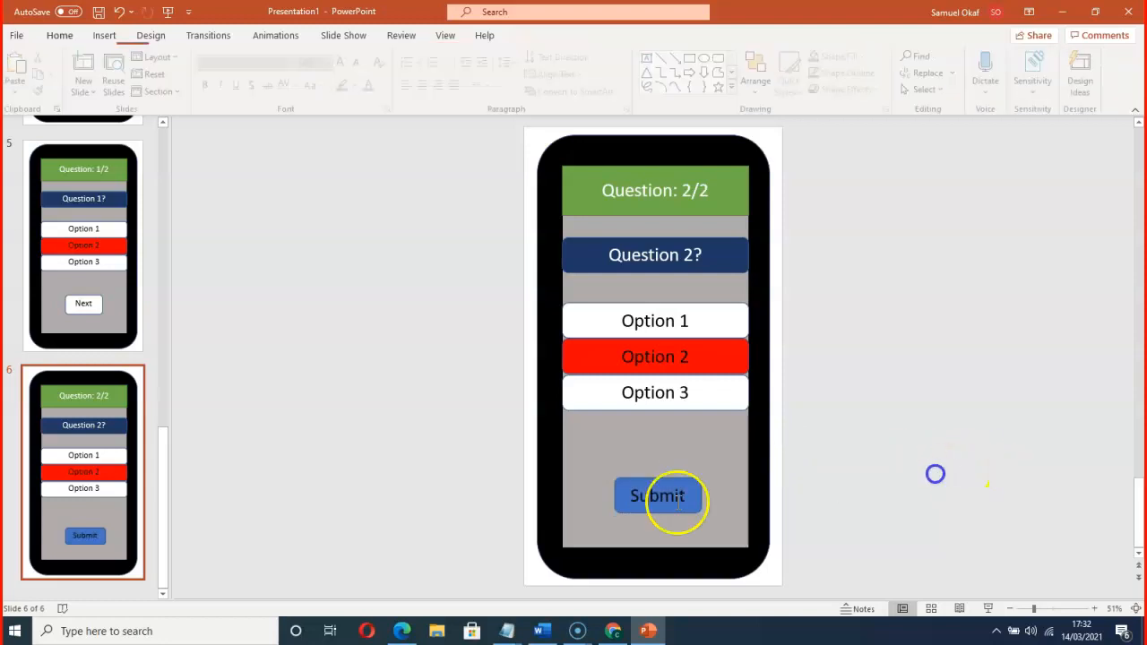
Change the fill of the Submit button on slide 6 to white
{"action": "left_click", "coordinate": [622, 494]}
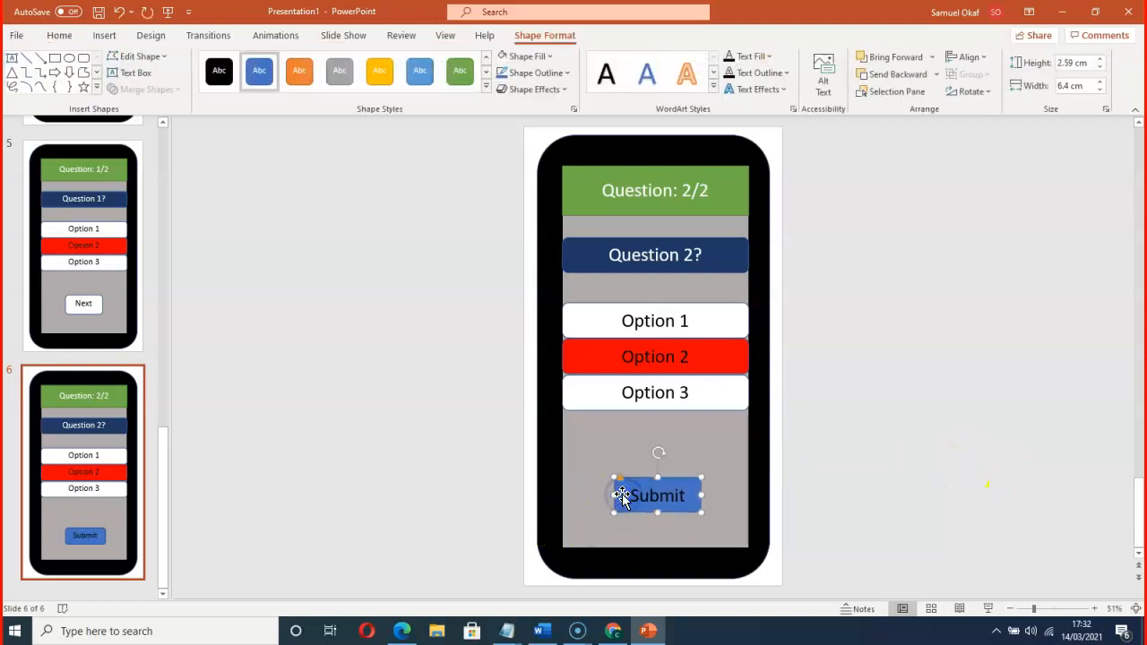
{"action": "right_click", "coordinate": [622, 493]}
{"action": "left_click", "coordinate": [671, 520]}
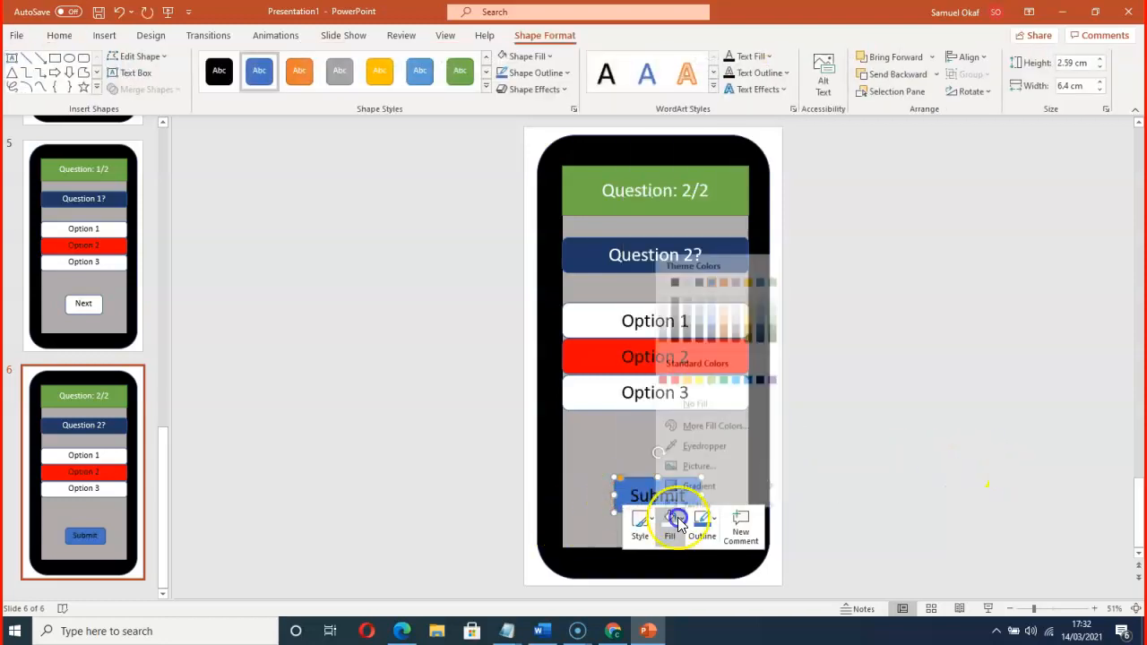
{"action": "left_click", "coordinate": [663, 272]}
{"action": "left_click", "coordinate": [697, 453]}
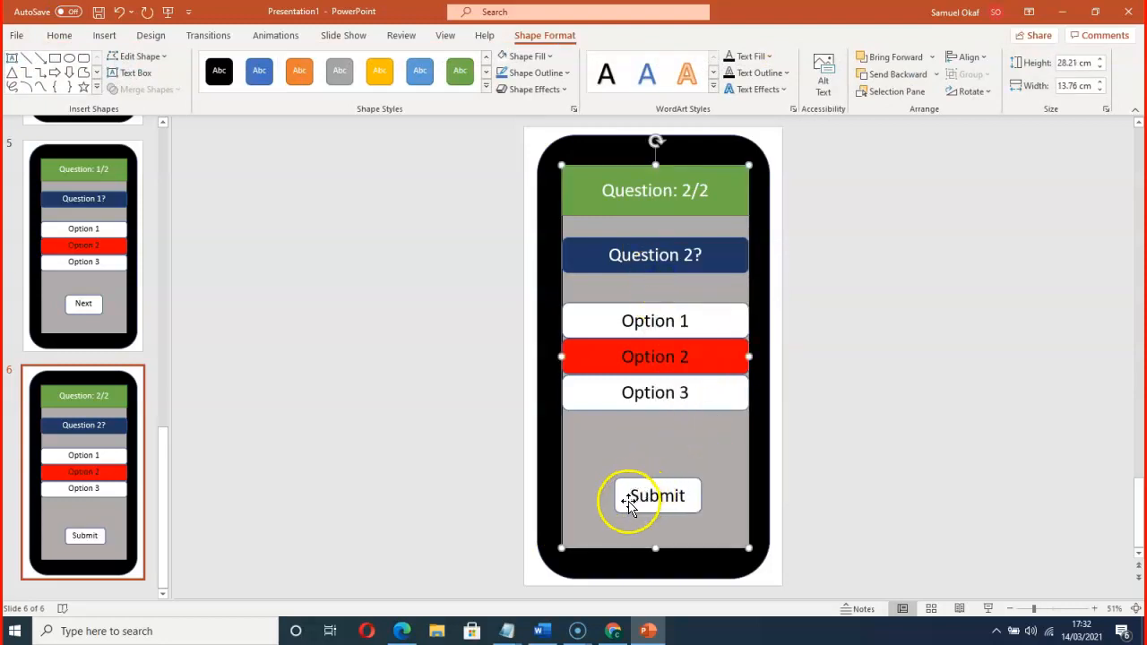
Hyperlink the Submit button on slide 6 to Slide 2, the quiz type selection slide
{"action": "scroll", "coordinate": [54, 327], "scroll_direction": "up", "scroll_amount": 10}
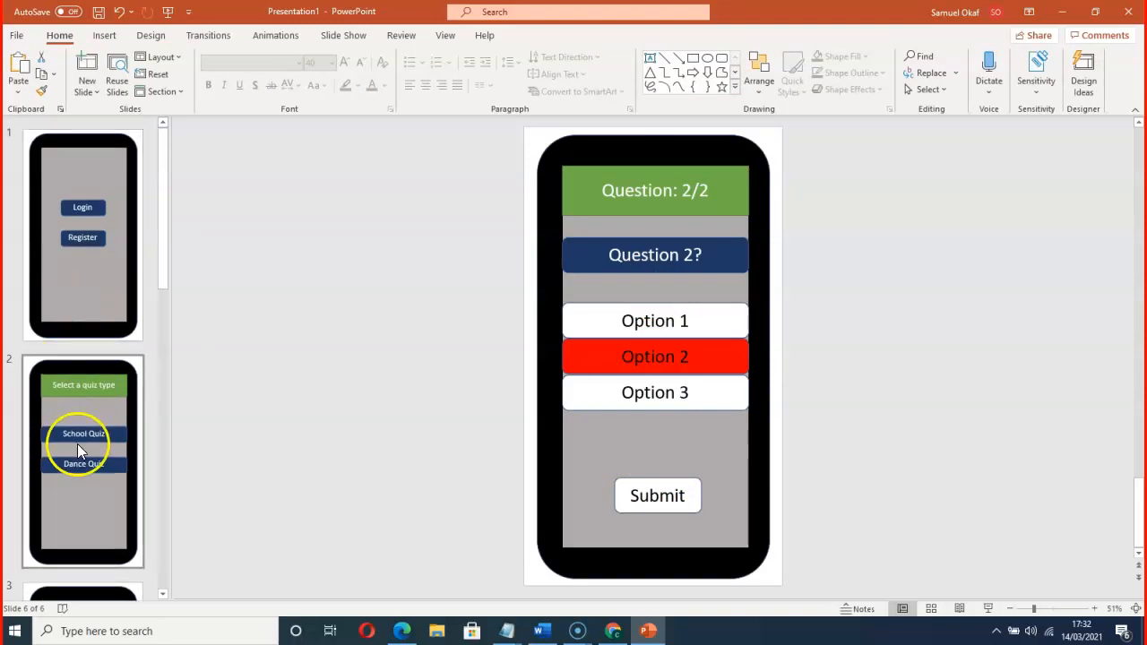
{"action": "right_click", "coordinate": [621, 500]}
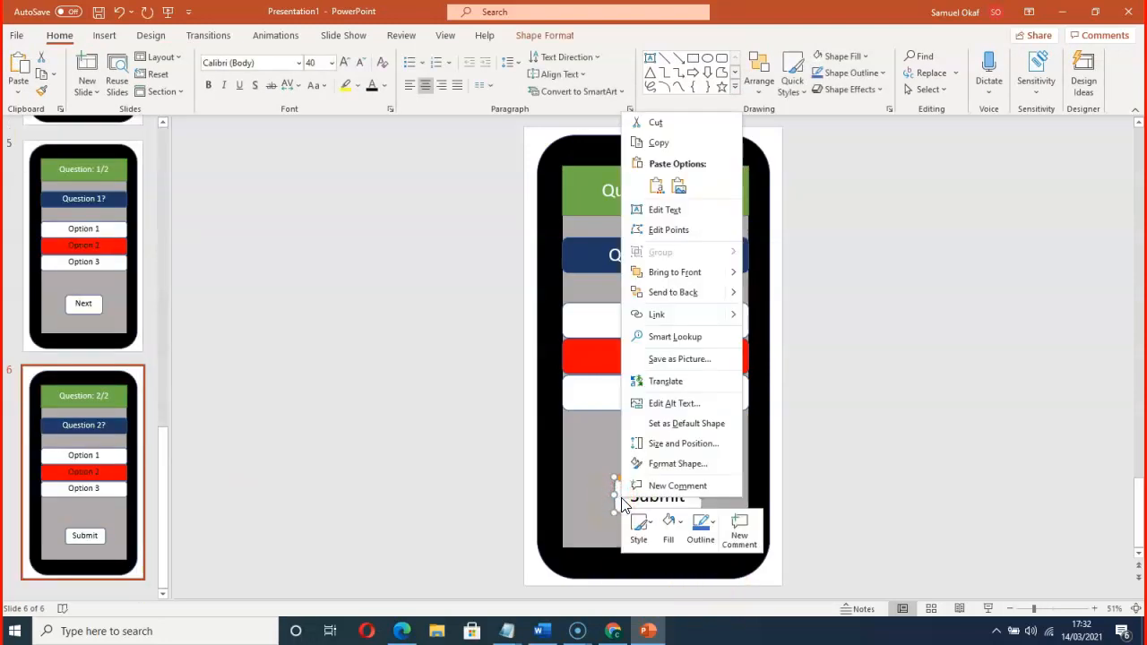
{"action": "left_click", "coordinate": [665, 314]}
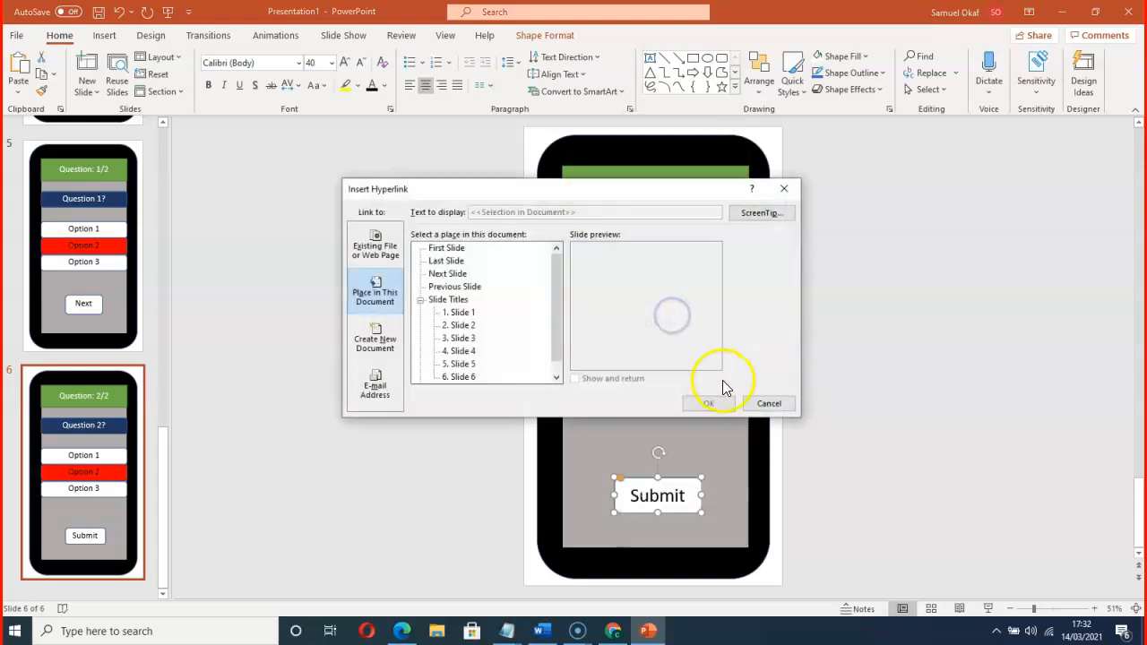
{"action": "left_click", "coordinate": [459, 325]}
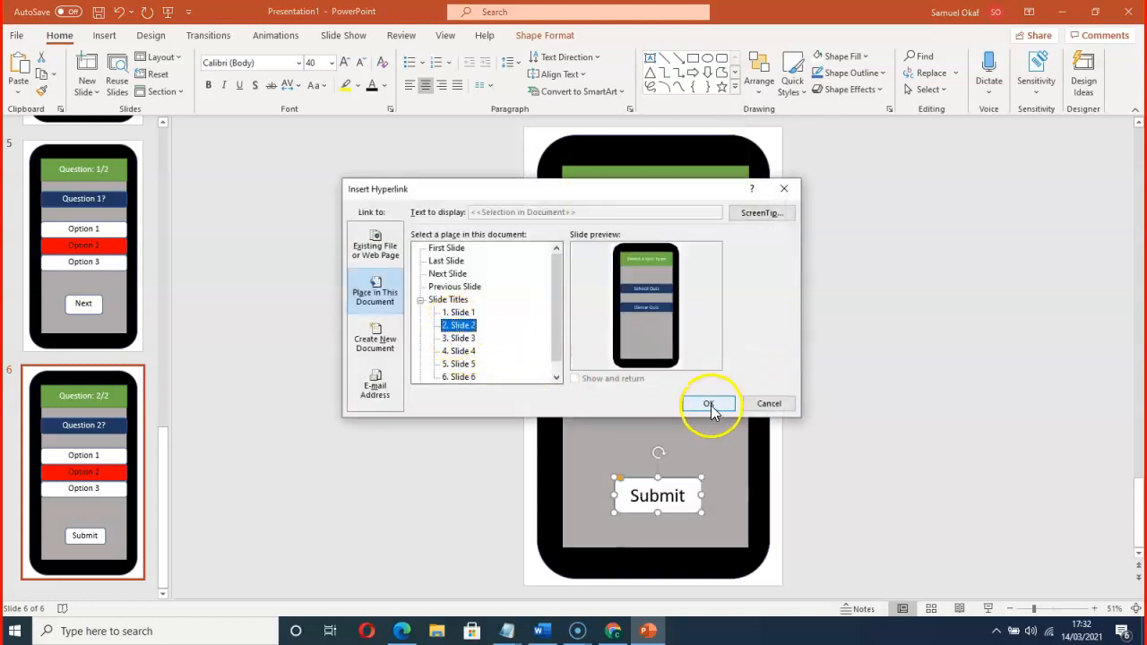
{"action": "left_click", "coordinate": [709, 404]}
{"action": "left_click", "coordinate": [963, 409]}
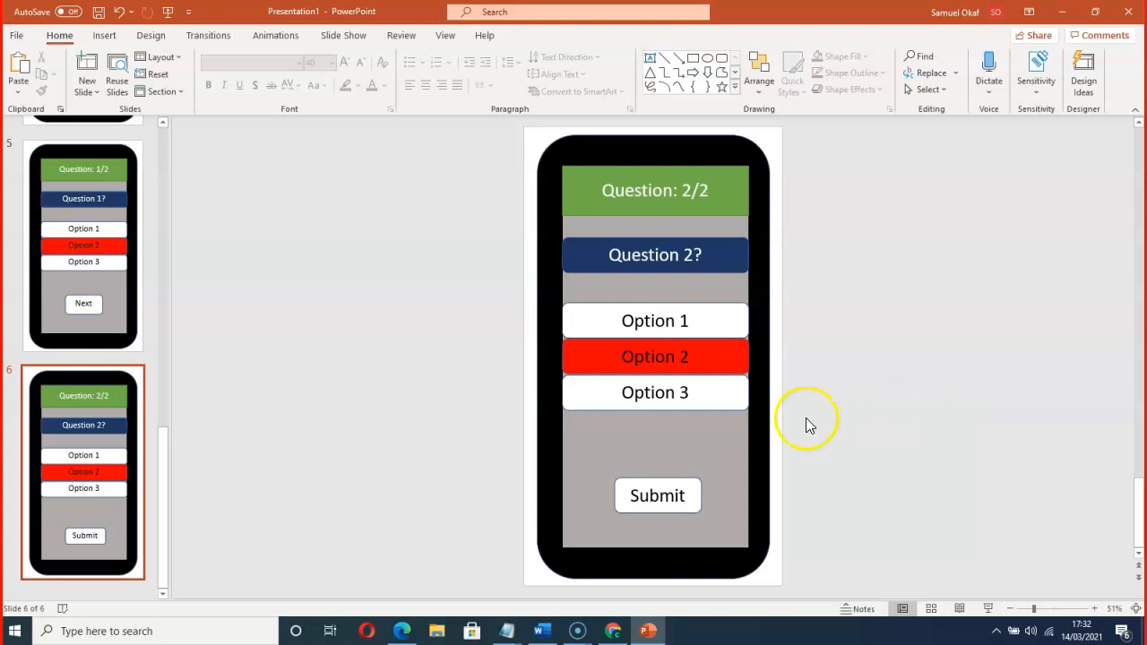
Run the slide show from slide 1 and advance through it by clicking outside the buttons until it ends
{"action": "scroll", "coordinate": [403, 377], "scroll_direction": "up", "scroll_amount": 5}
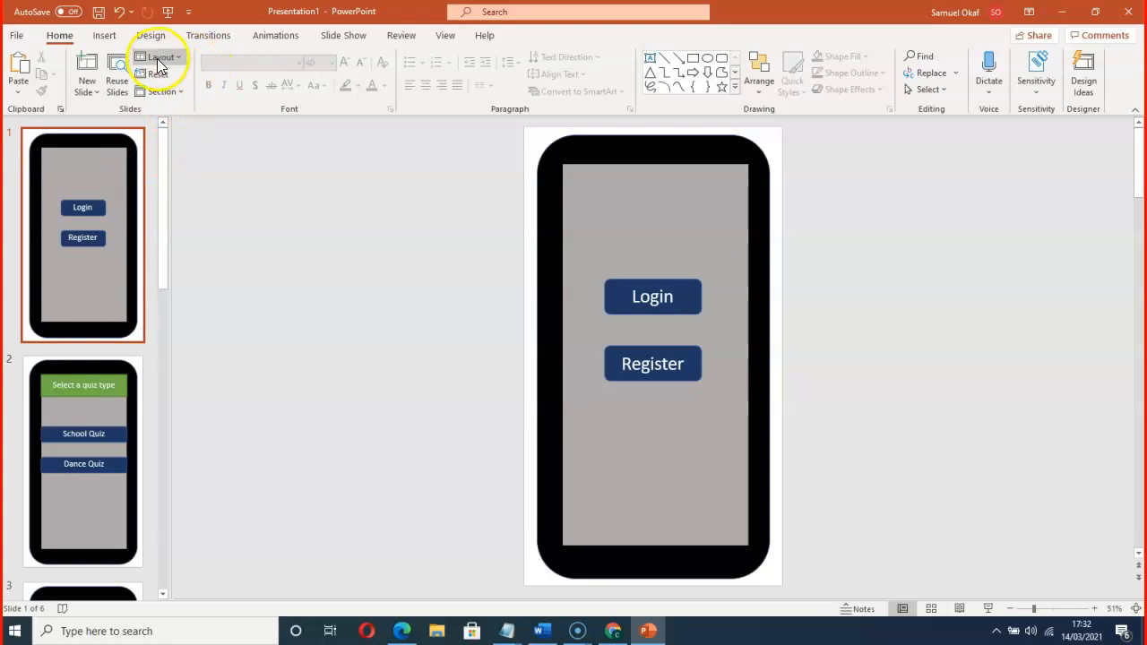
{"action": "left_click", "coordinate": [342, 36]}
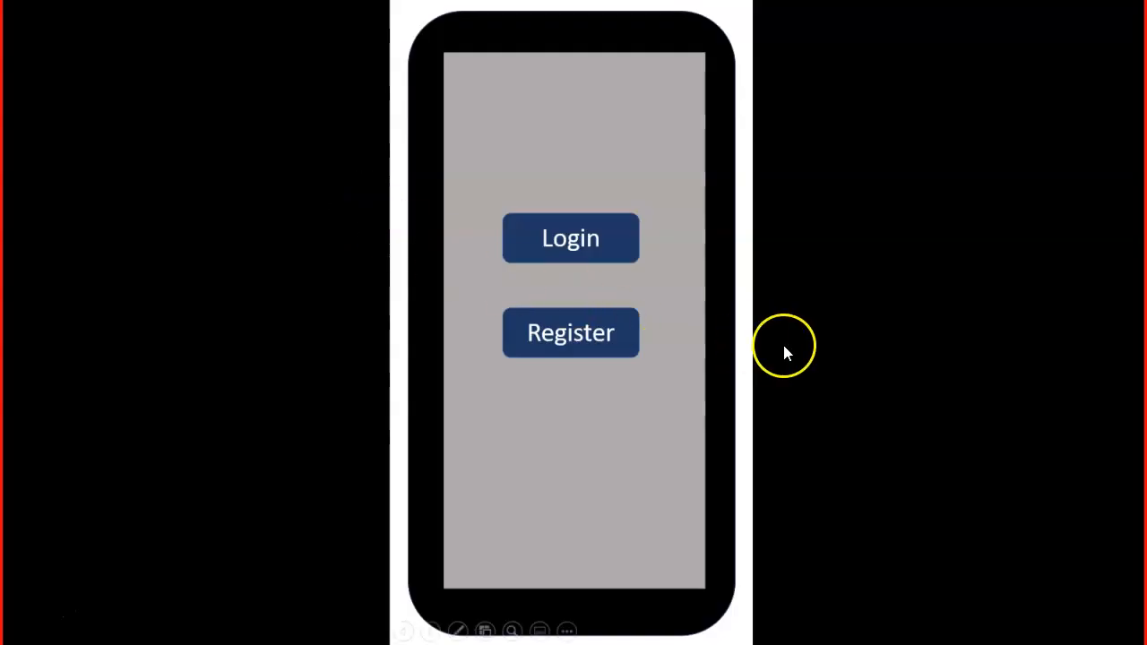
{"action": "left_click", "coordinate": [782, 344]}
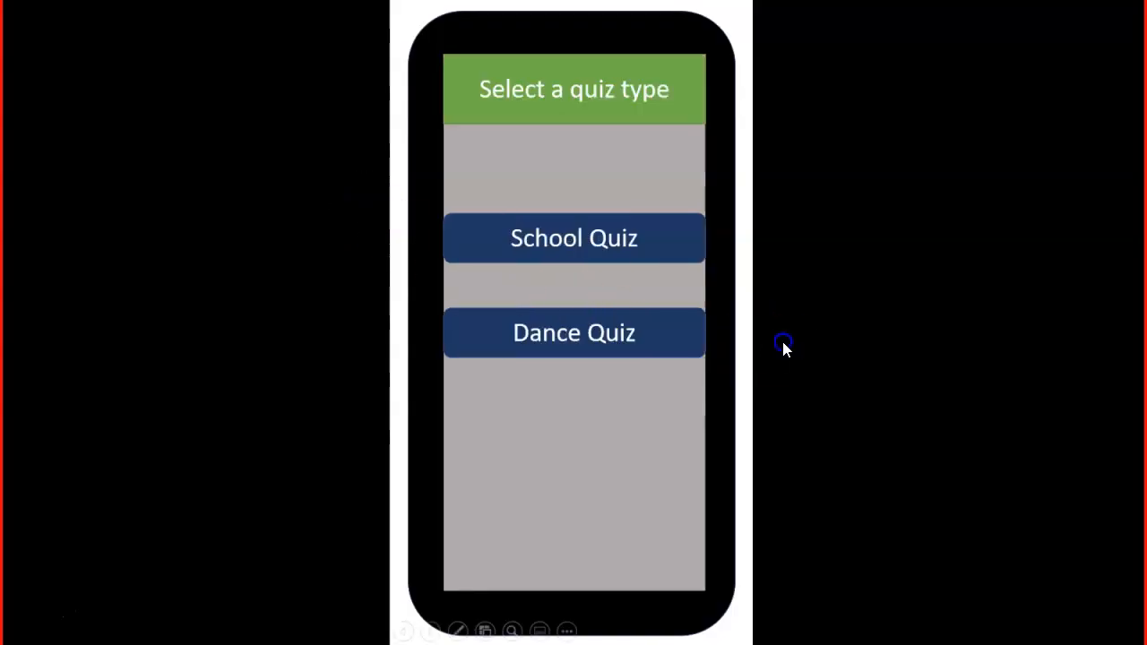
{"action": "left_click", "coordinate": [783, 344]}
{"action": "left_click", "coordinate": [784, 346]}
{"action": "left_click", "coordinate": [789, 343]}
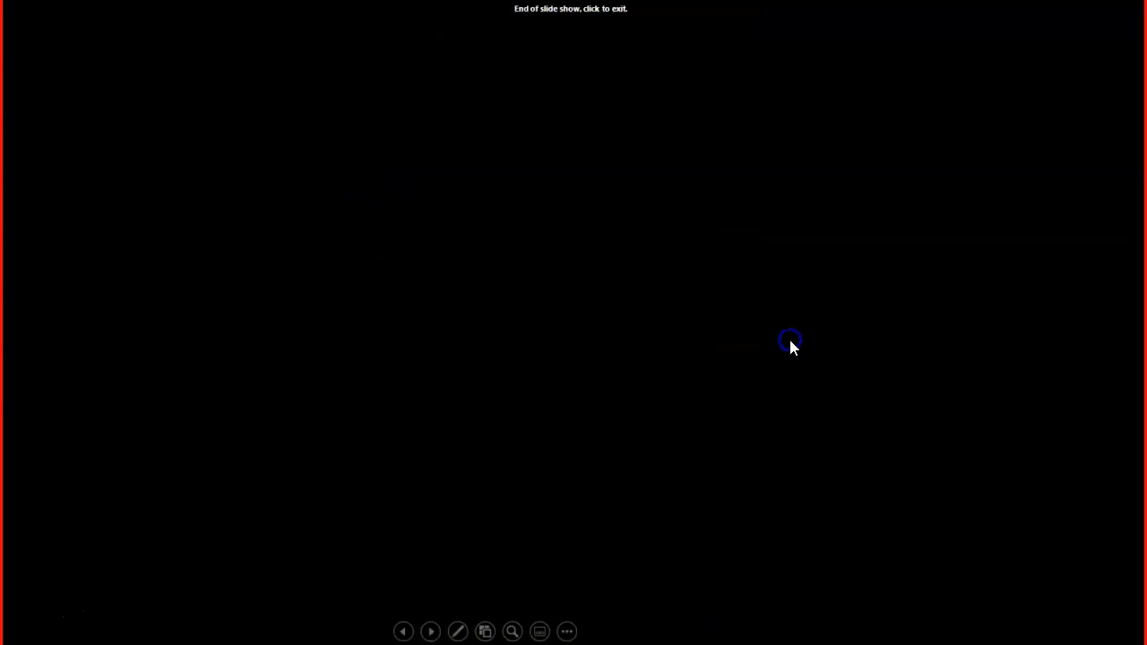
{"action": "left_click", "coordinate": [791, 342]}
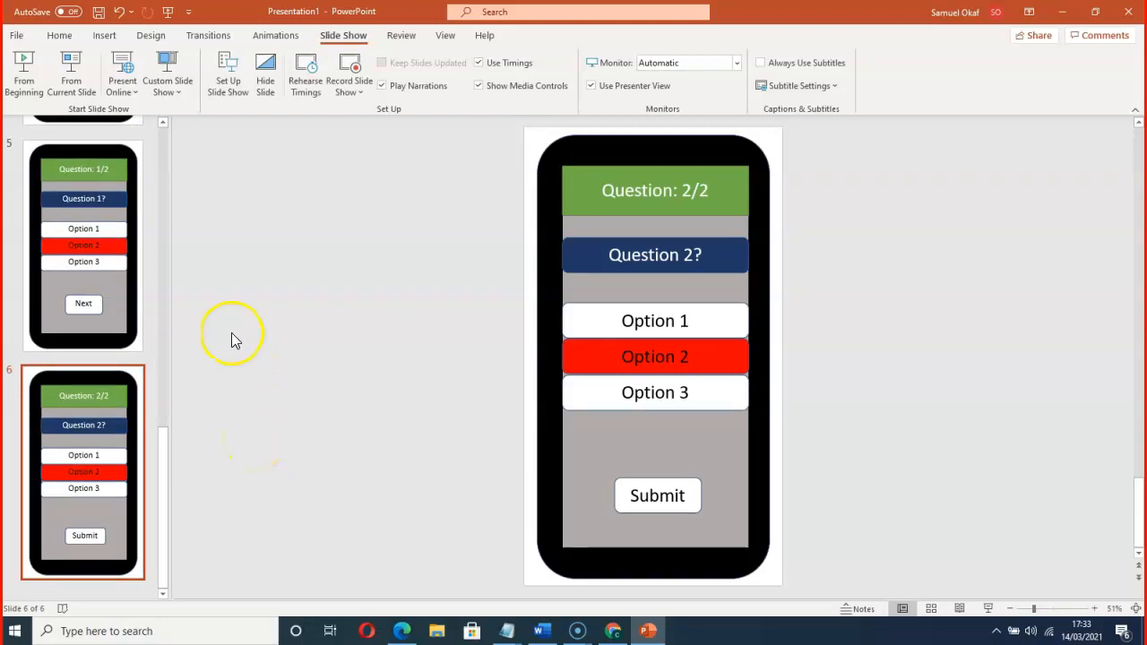
Turn off advancing on mouse click for slides 1 and 2
{"action": "scroll", "coordinate": [101, 325], "scroll_direction": "up", "scroll_amount": 6}
{"action": "scroll", "coordinate": [102, 331], "scroll_direction": "up", "scroll_amount": 2}
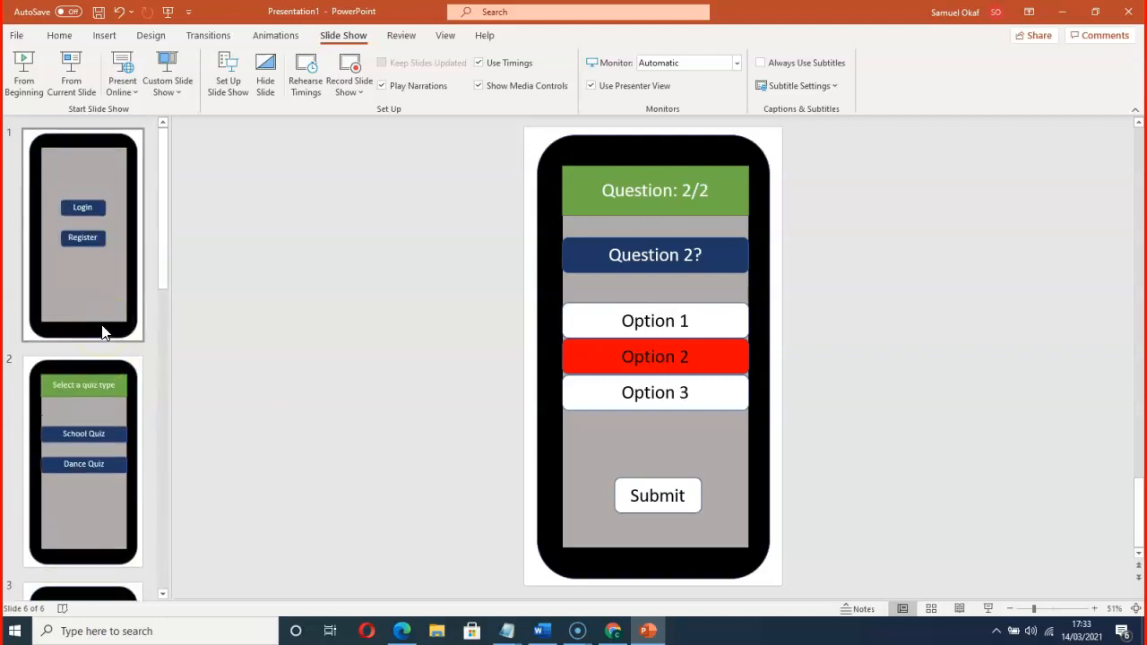
{"action": "left_click", "coordinate": [90, 184]}
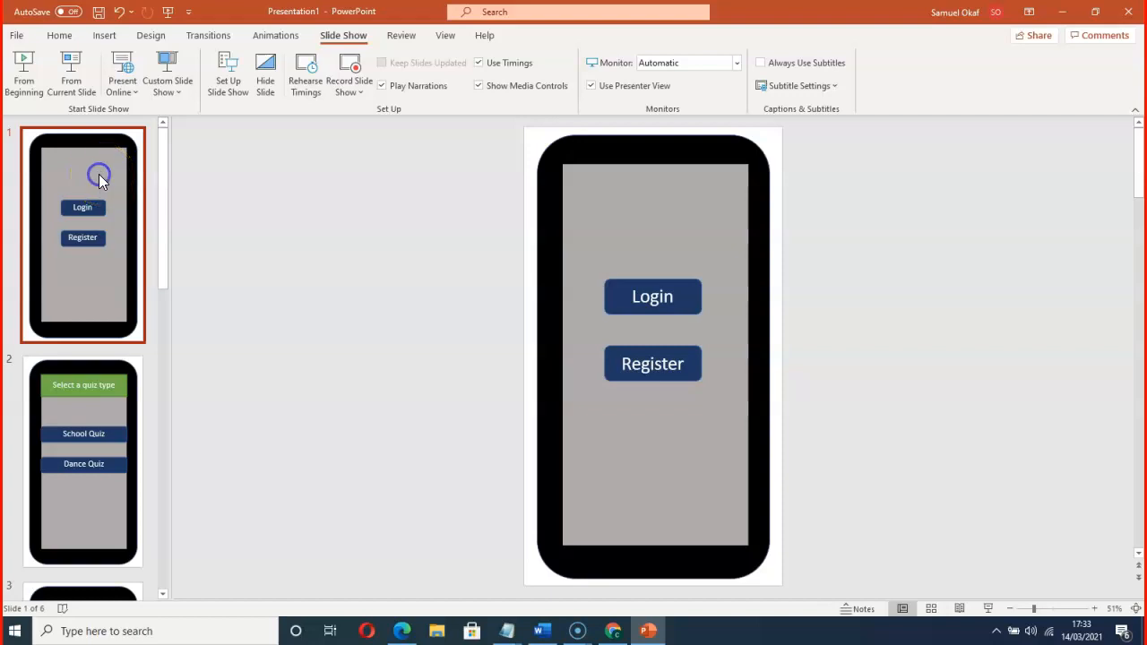
{"action": "left_click", "coordinate": [225, 59]}
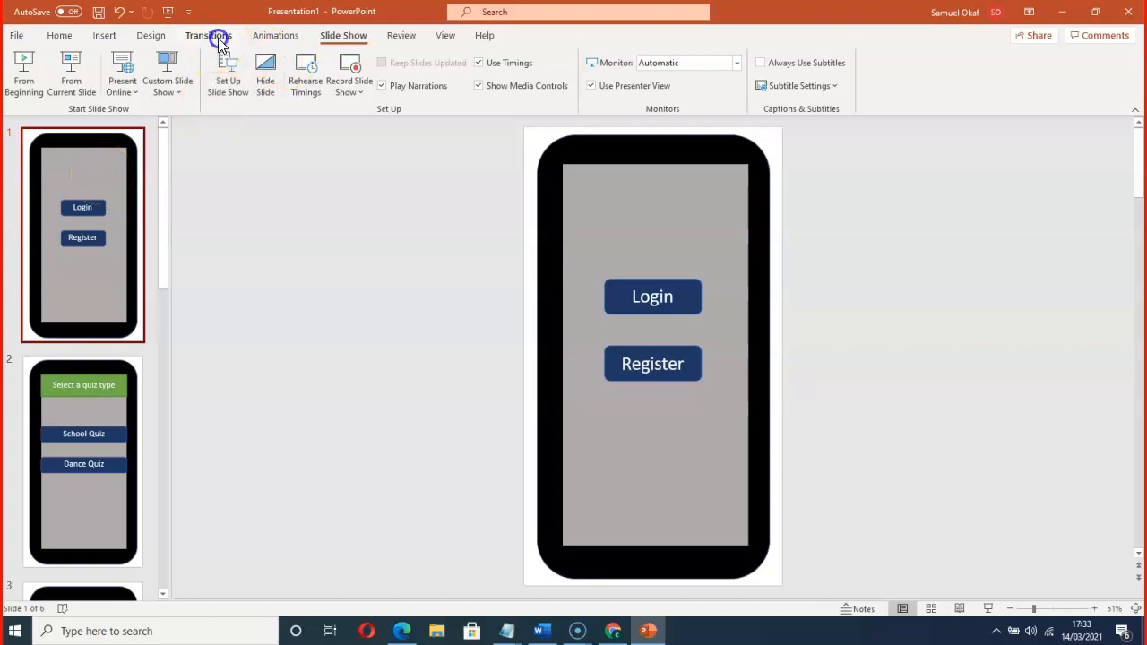
{"action": "left_click", "coordinate": [218, 37]}
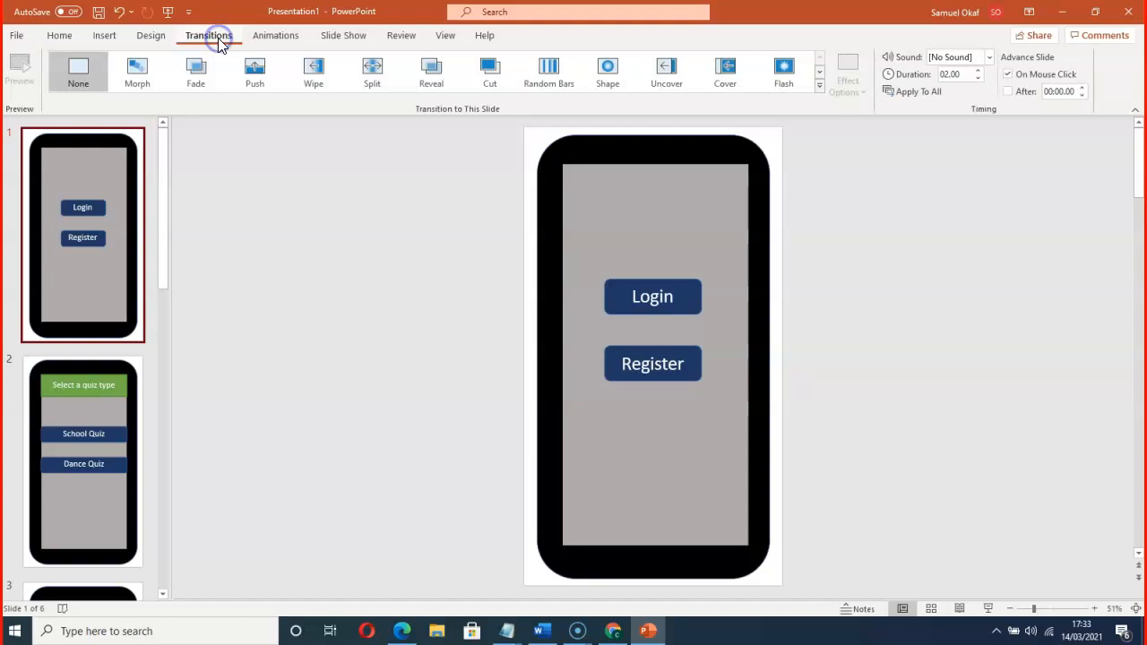
{"action": "left_click", "coordinate": [1008, 74]}
{"action": "left_click", "coordinate": [72, 417]}
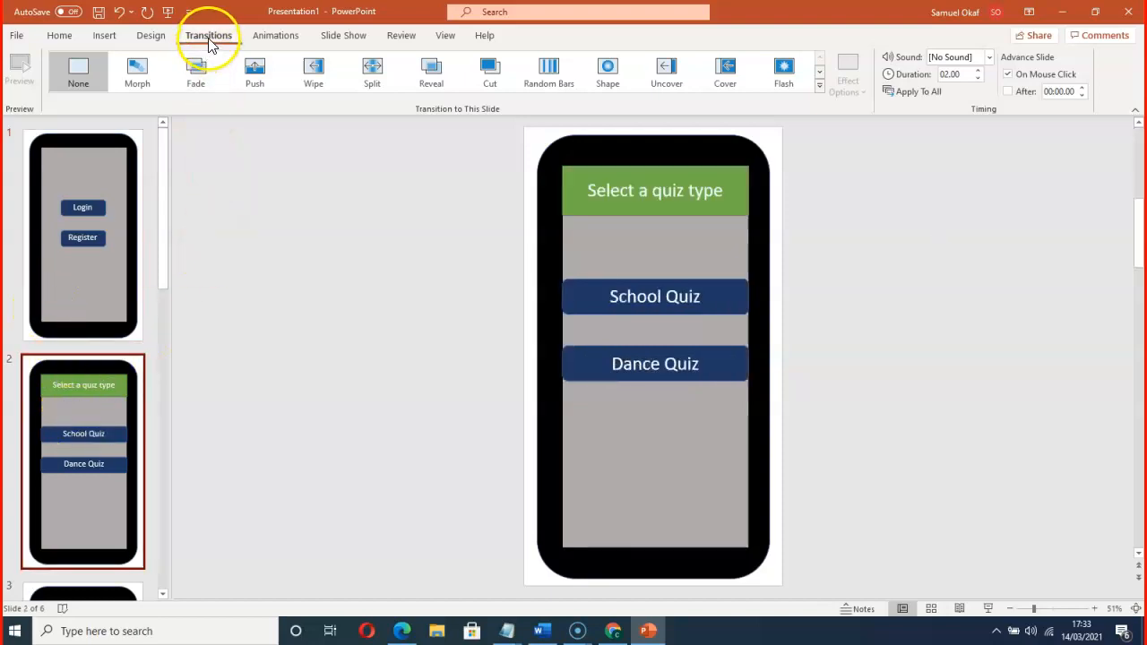
{"action": "left_click", "coordinate": [1009, 75]}
Turn off advancing on mouse click for slides 3, 4, 5 and 6
{"action": "scroll", "coordinate": [19, 482], "scroll_direction": "down", "scroll_amount": 3}
{"action": "left_click", "coordinate": [49, 463]}
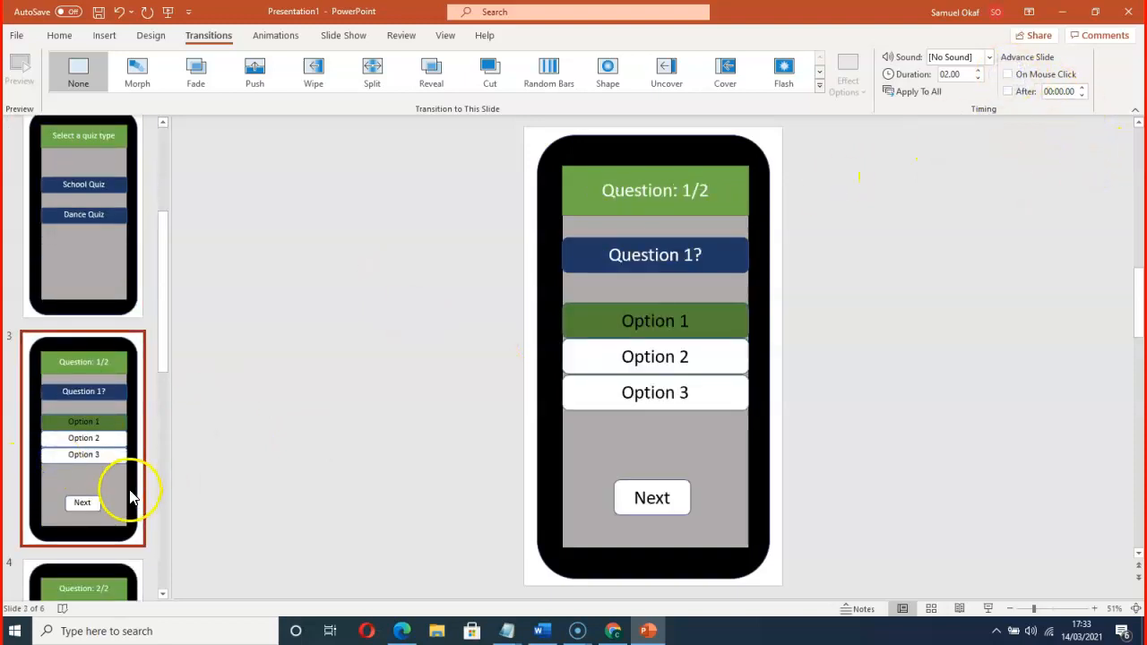
{"action": "scroll", "coordinate": [134, 494], "scroll_direction": "down", "scroll_amount": 3}
{"action": "left_click", "coordinate": [77, 406]}
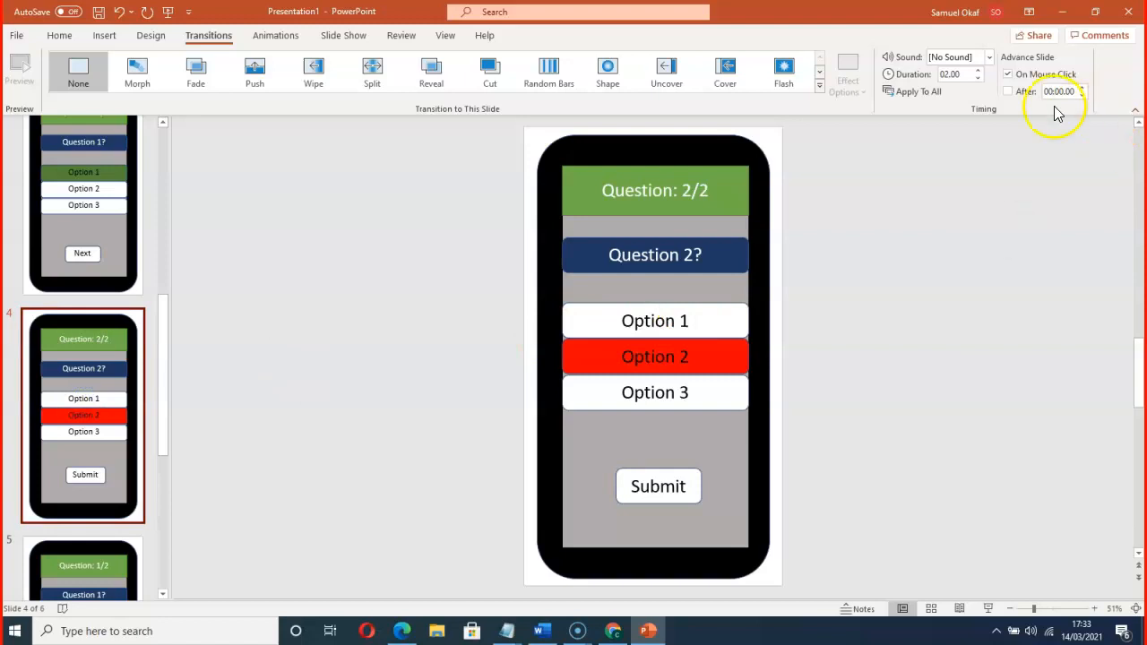
{"action": "scroll", "coordinate": [89, 381], "scroll_direction": "down", "scroll_amount": 3}
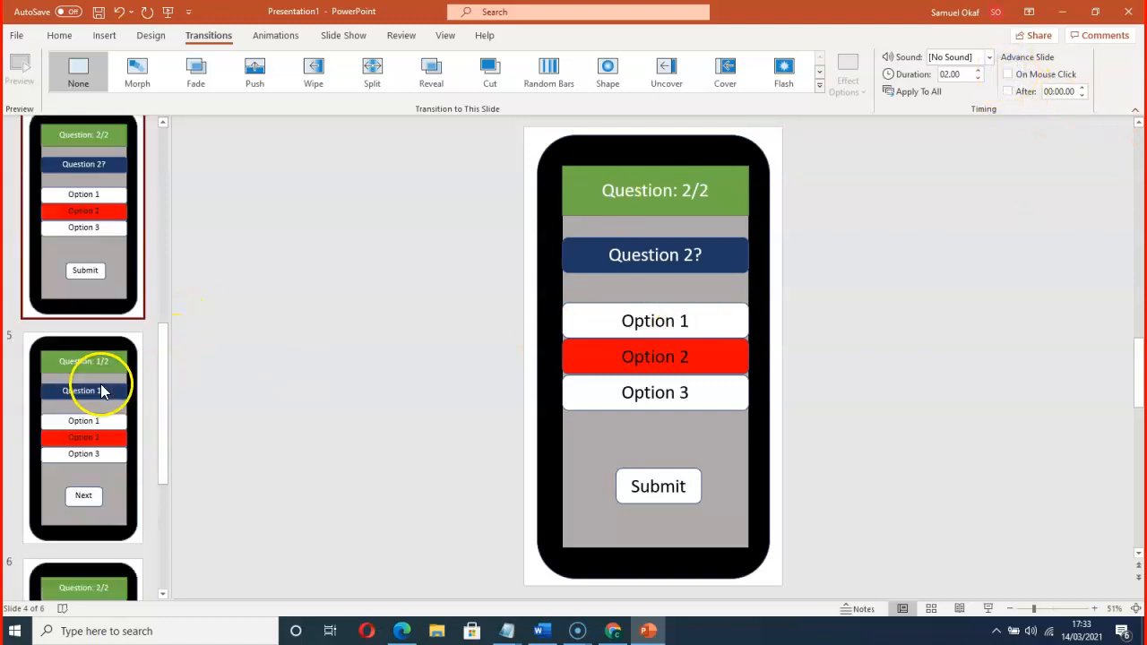
{"action": "left_click", "coordinate": [77, 405]}
{"action": "left_click", "coordinate": [1008, 74]}
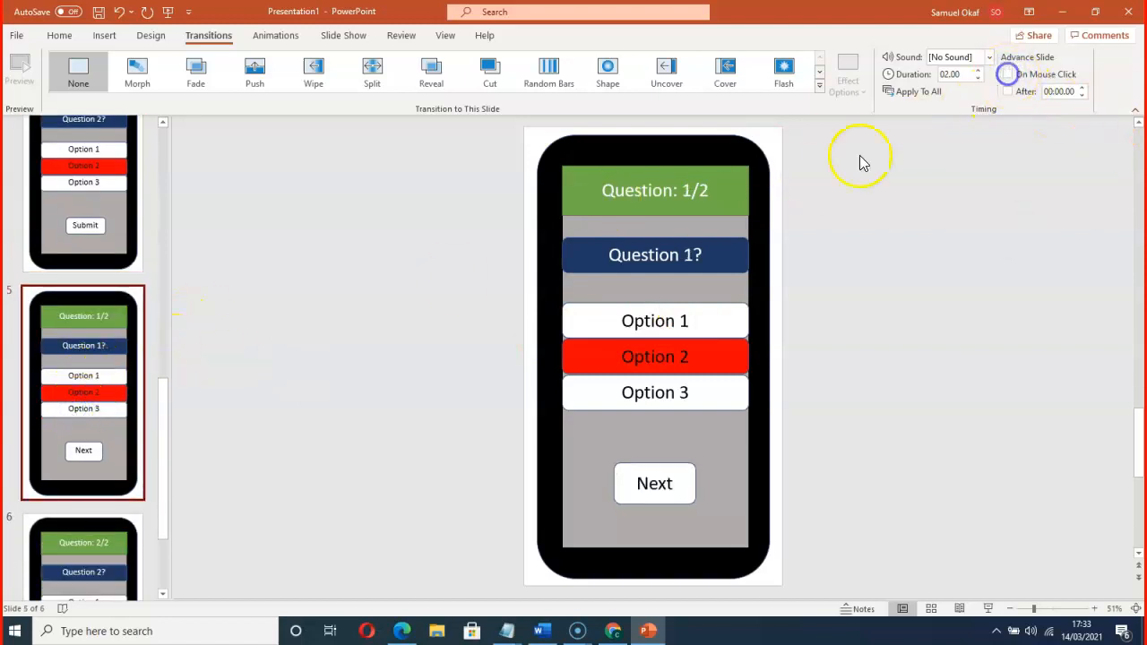
{"action": "scroll", "coordinate": [98, 420], "scroll_direction": "down", "scroll_amount": 2}
{"action": "left_click", "coordinate": [89, 444]}
{"action": "left_click", "coordinate": [1008, 75]}
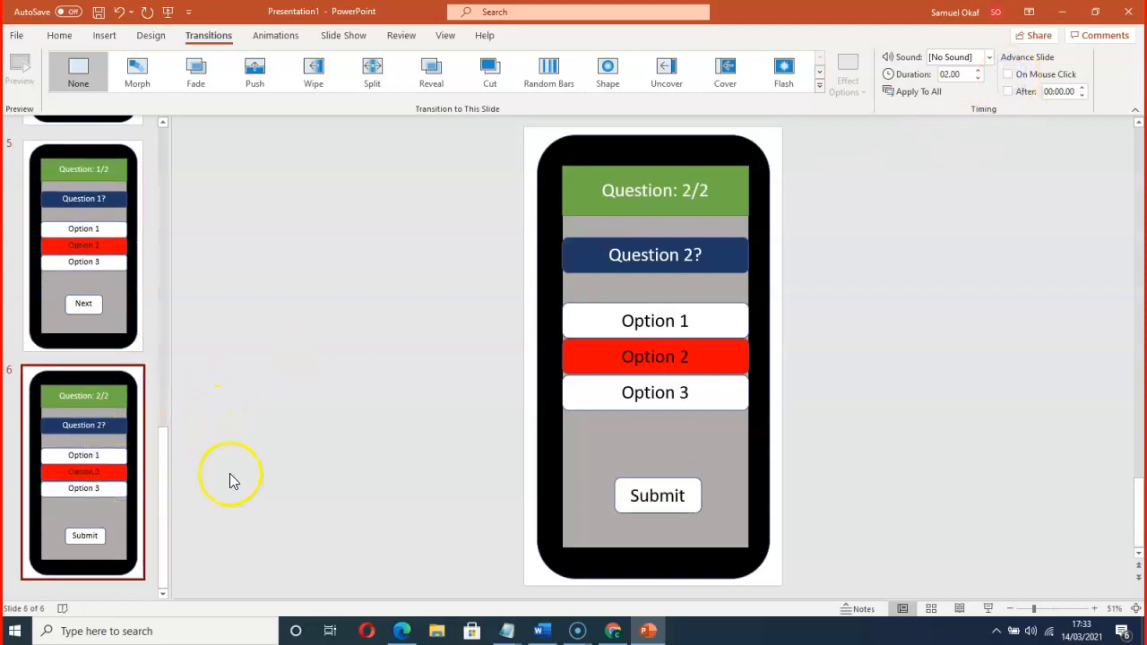
Try to save the presentation
{"action": "left_click", "coordinate": [99, 11]}
{"action": "left_click", "coordinate": [738, 199]}
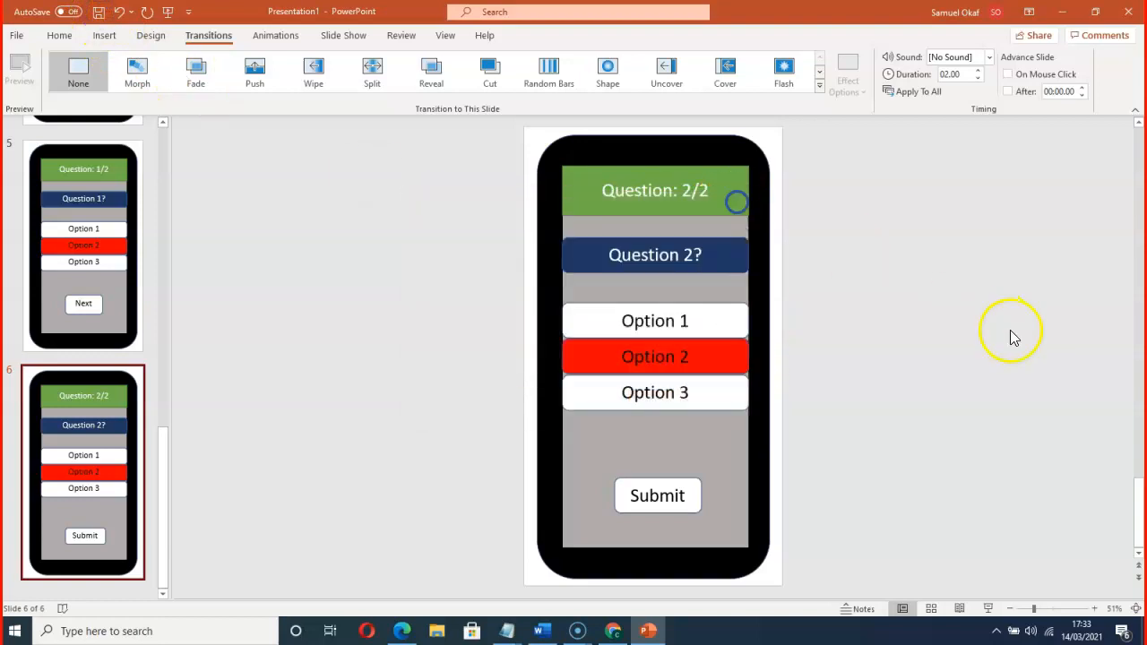
{"action": "scroll", "coordinate": [90, 300], "scroll_direction": "up", "scroll_amount": 1}
{"action": "scroll", "coordinate": [90, 301], "scroll_direction": "up", "scroll_amount": 10}
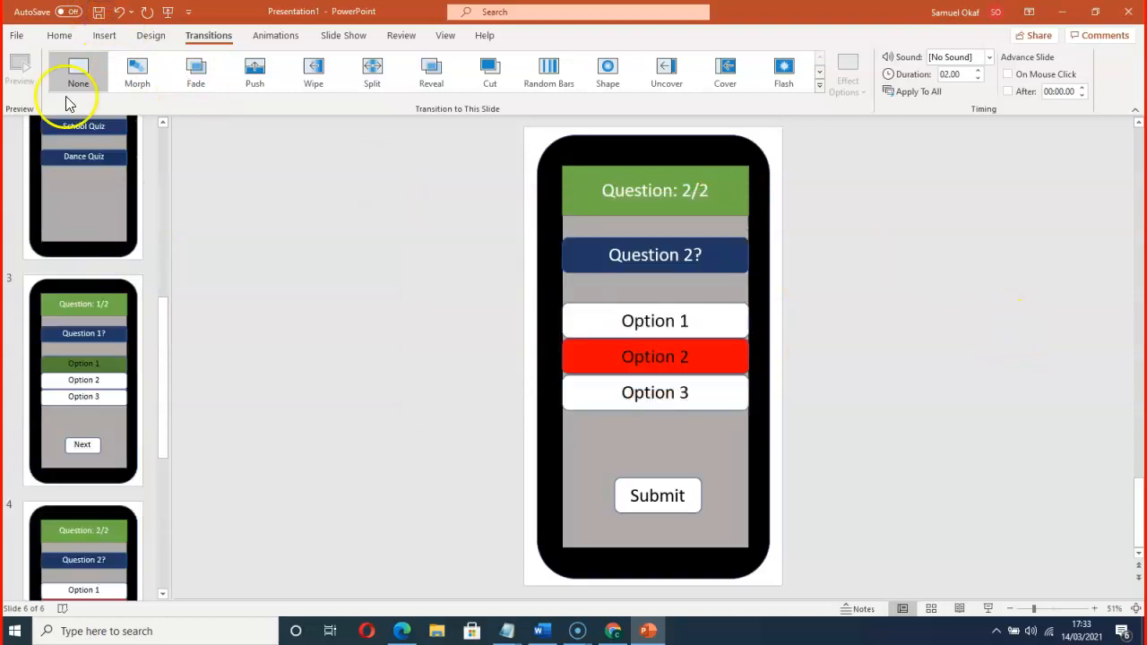
Run the slide show from the beginning, follow Login, School Quiz, Next and Submit, and exit the show
{"action": "left_click", "coordinate": [59, 35]}
{"action": "left_click", "coordinate": [348, 38]}
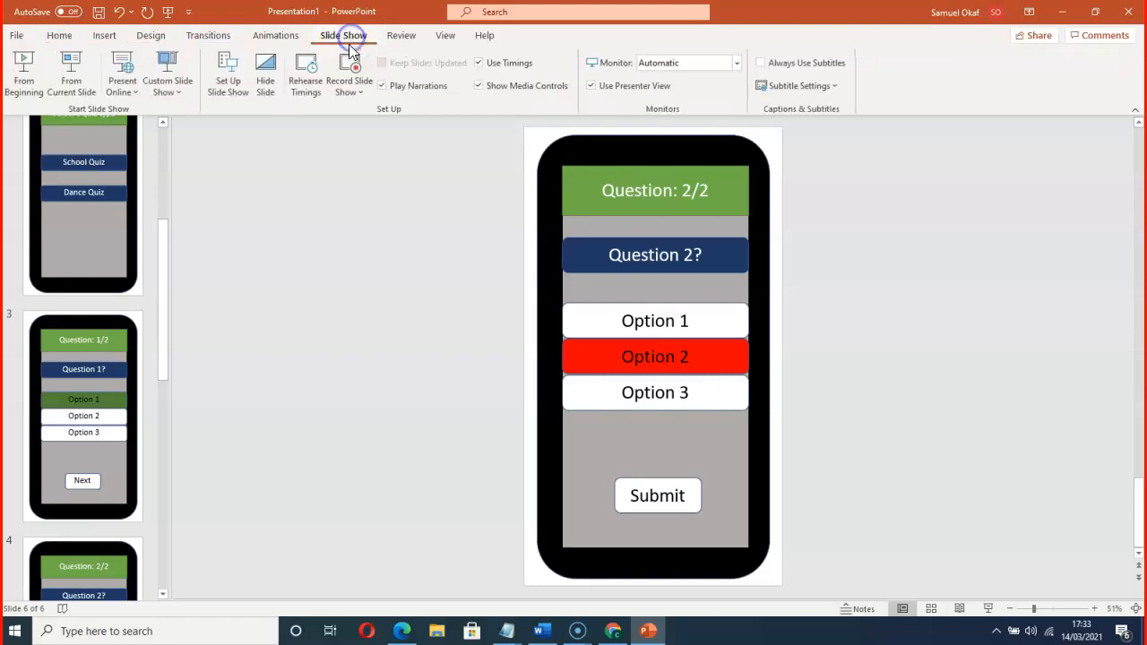
{"action": "left_click", "coordinate": [21, 82]}
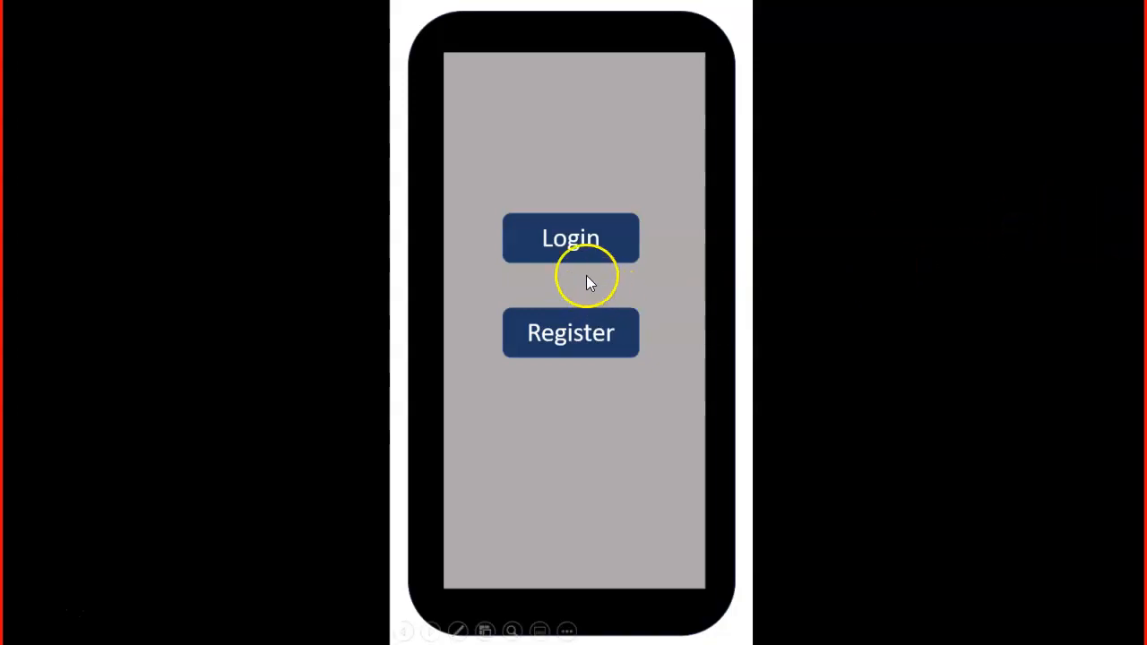
{"action": "left_click", "coordinate": [572, 248]}
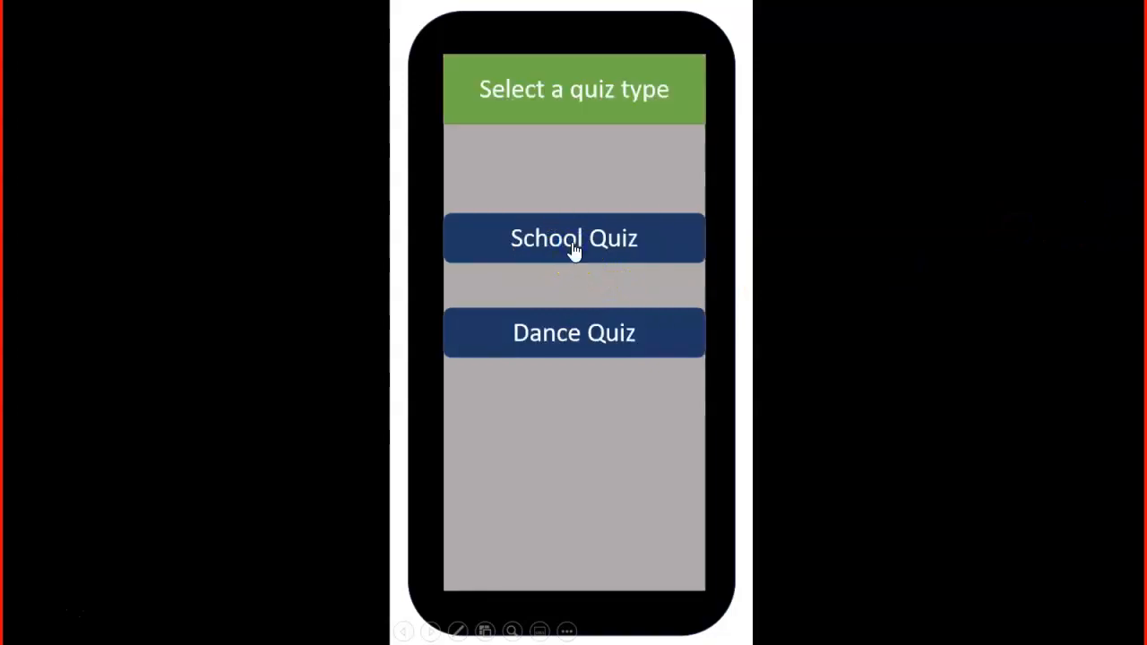
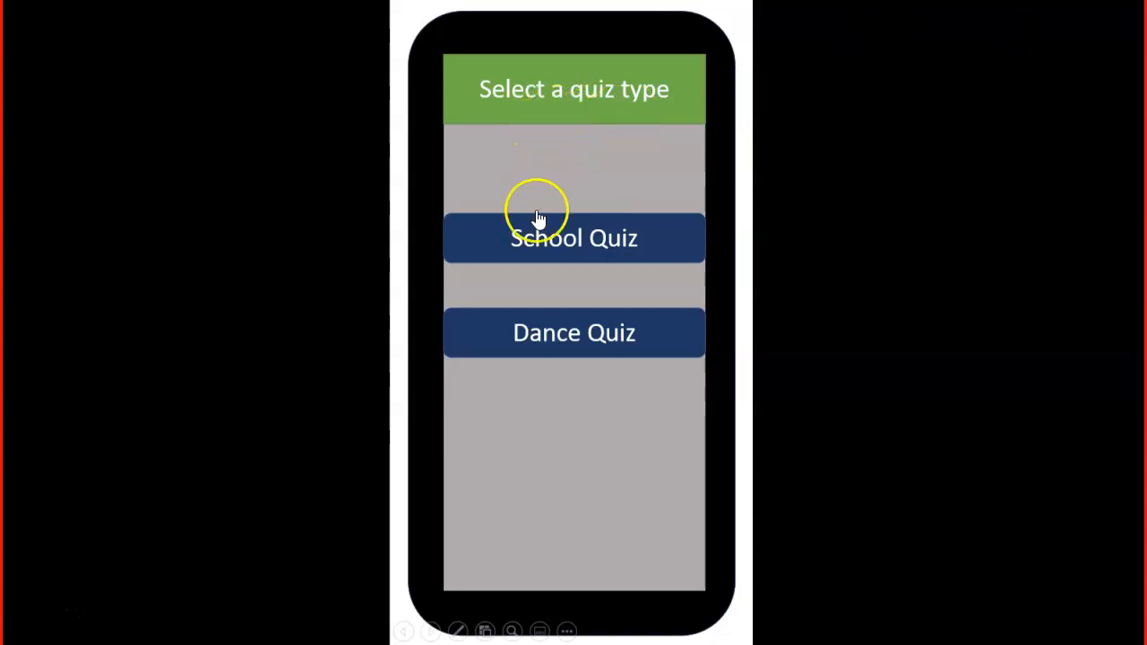
{"action": "left_click", "coordinate": [587, 248]}
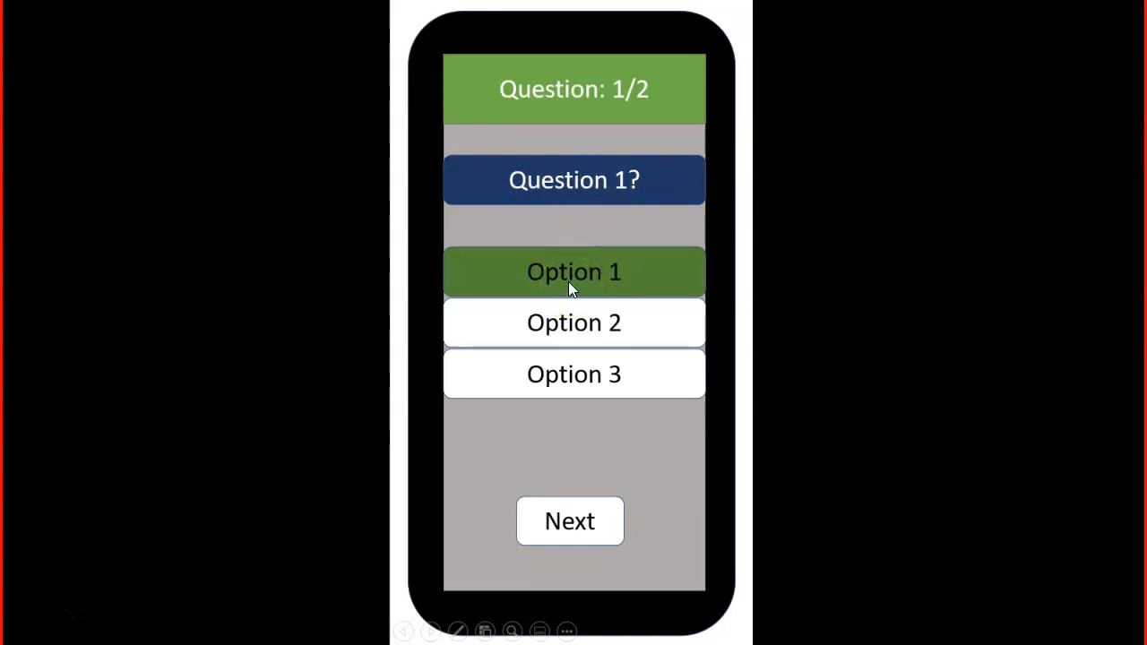
{"action": "left_click", "coordinate": [570, 534]}
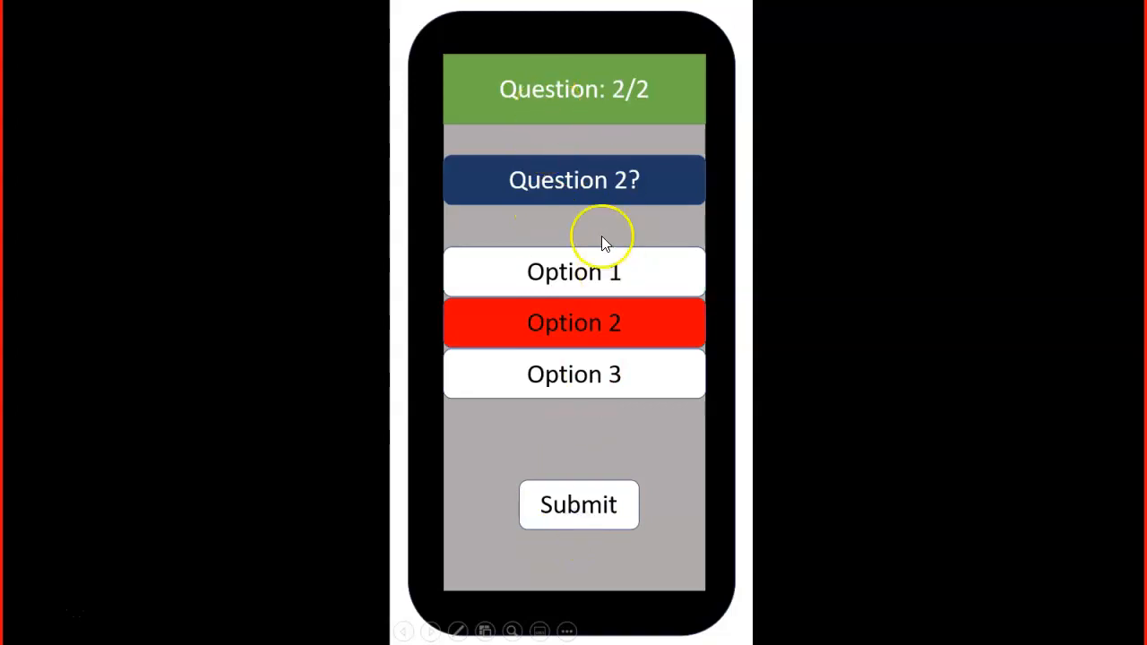
{"action": "left_click", "coordinate": [574, 510]}
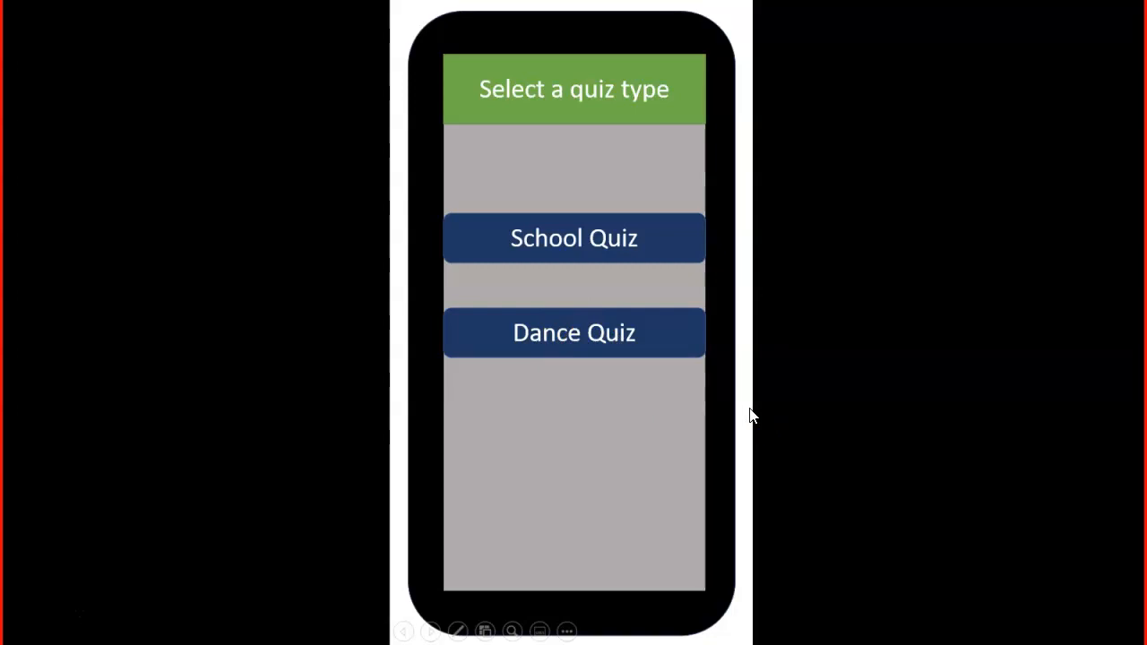
{"action": "key", "text": "Escape"}
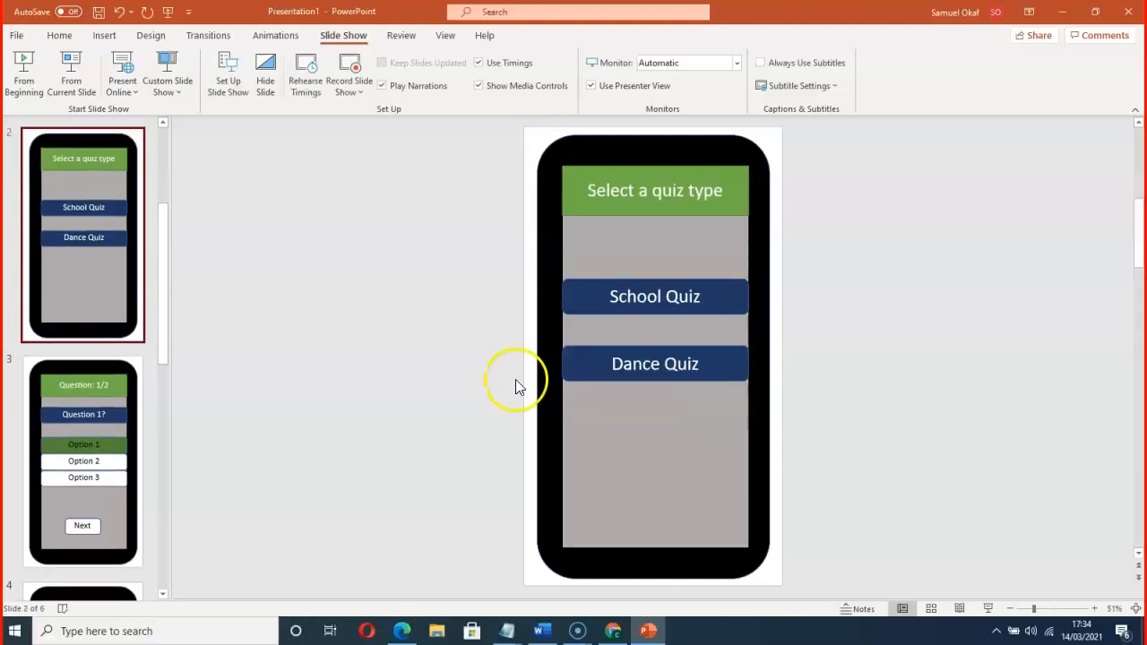
Hyperlink the Dance Quiz button on the quiz selection slide to Slide 5 of this document
{"action": "scroll", "coordinate": [97, 456], "scroll_direction": "down", "scroll_amount": 7}
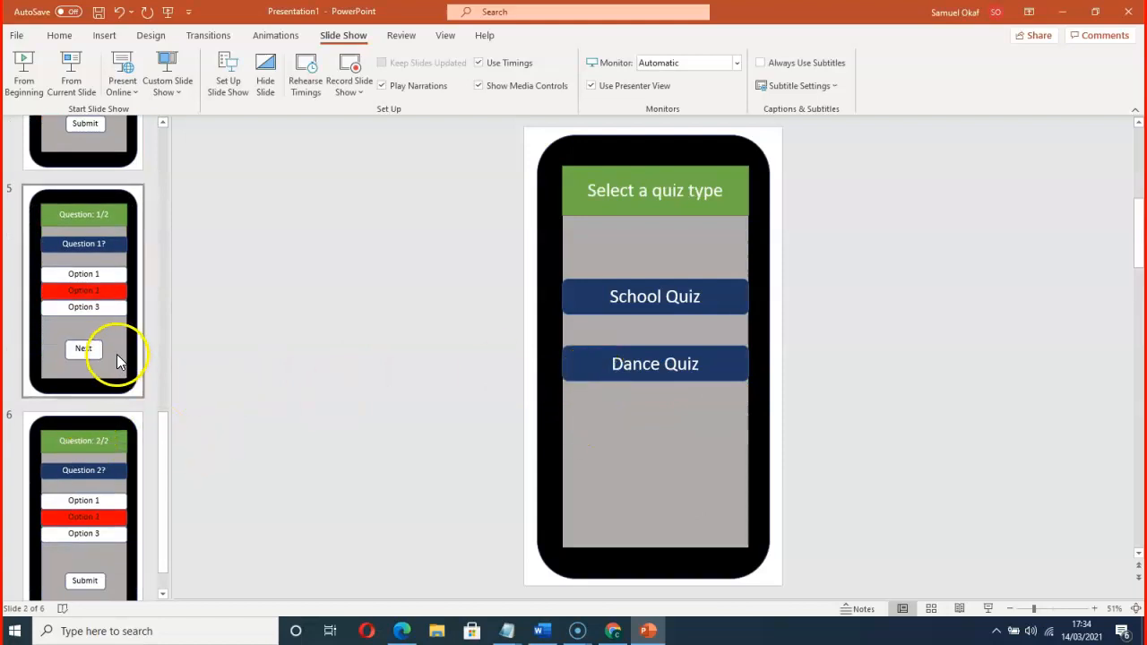
{"action": "scroll", "coordinate": [115, 357], "scroll_direction": "up", "scroll_amount": 3}
{"action": "scroll", "coordinate": [90, 331], "scroll_direction": "up", "scroll_amount": 3}
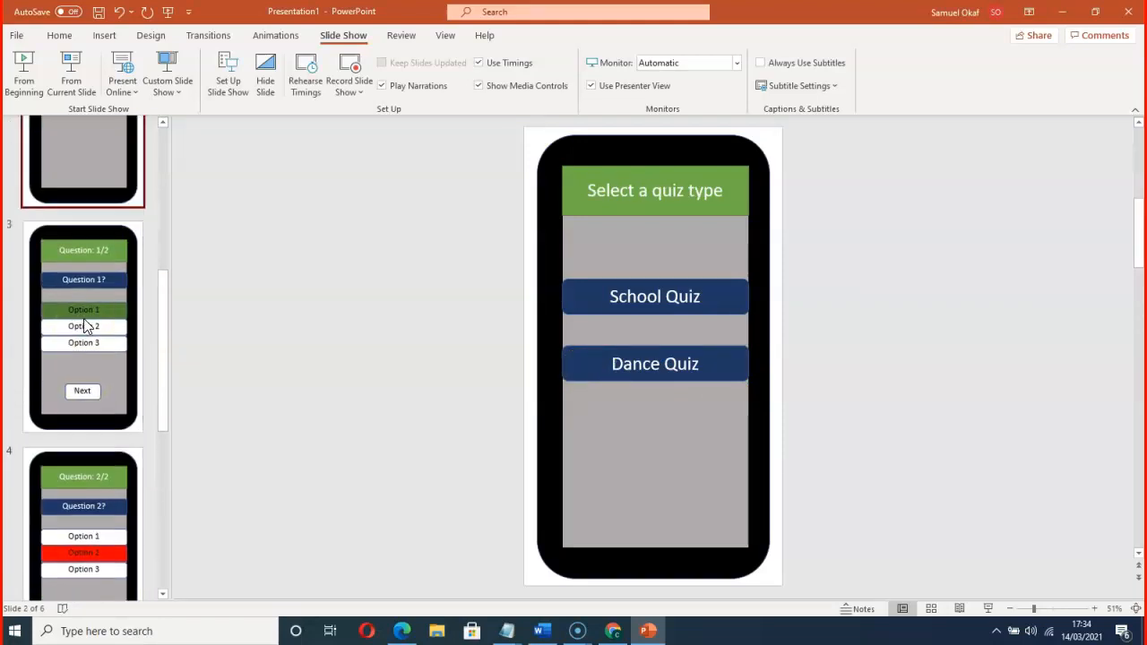
{"action": "scroll", "coordinate": [86, 325], "scroll_direction": "up", "scroll_amount": 2}
{"action": "scroll", "coordinate": [83, 318], "scroll_direction": "down", "scroll_amount": 1}
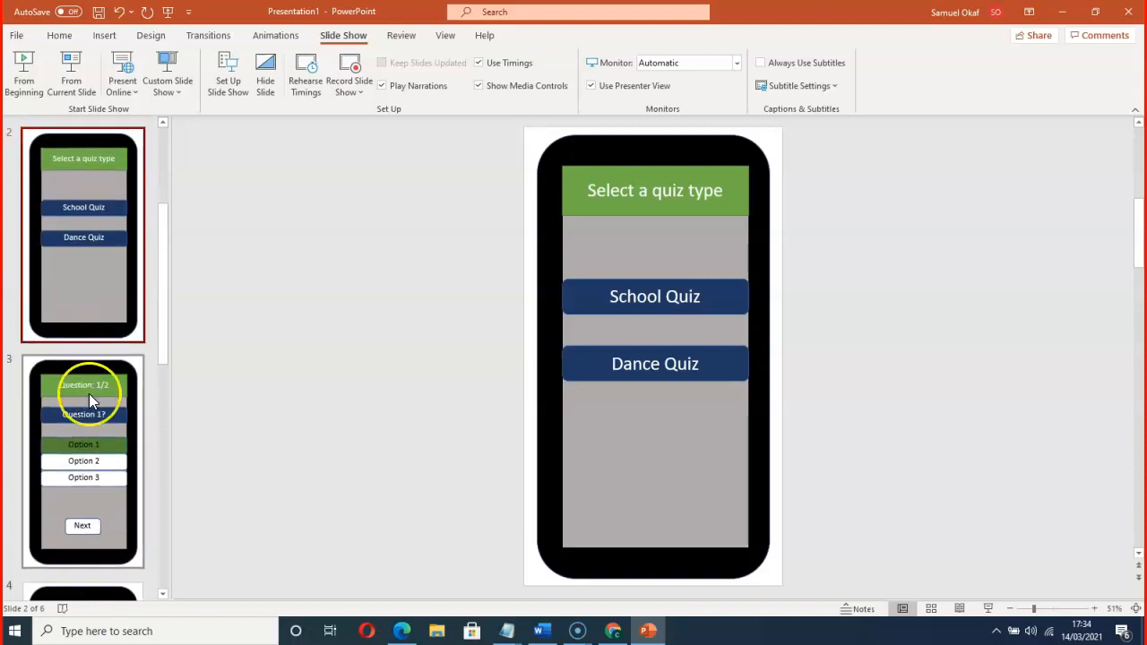
{"action": "scroll", "coordinate": [88, 393], "scroll_direction": "down", "scroll_amount": 4}
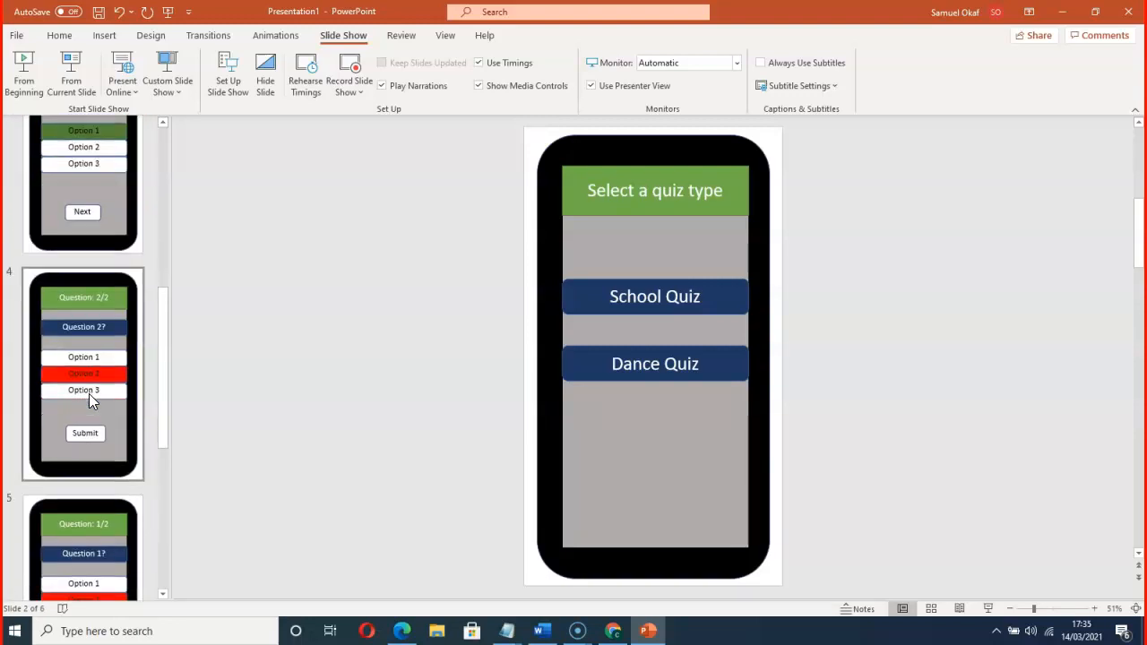
{"action": "scroll", "coordinate": [89, 394], "scroll_direction": "down", "scroll_amount": 2}
{"action": "left_click_drag", "start_coordinate": [72, 381], "coordinate": [663, 416]}
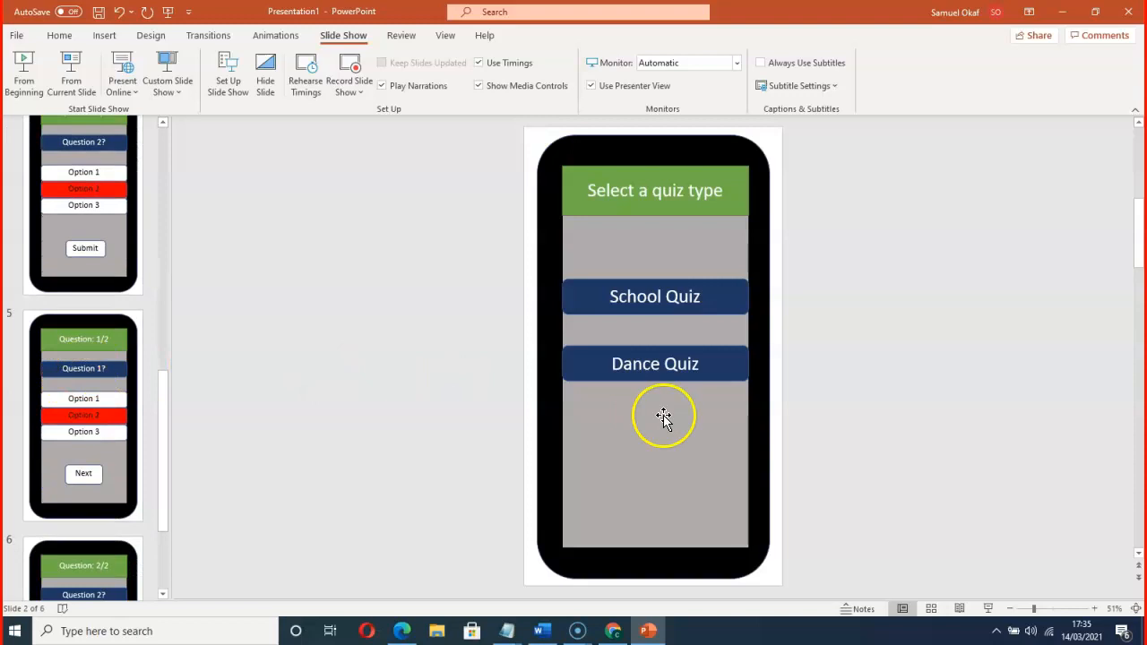
{"action": "left_click", "coordinate": [634, 366]}
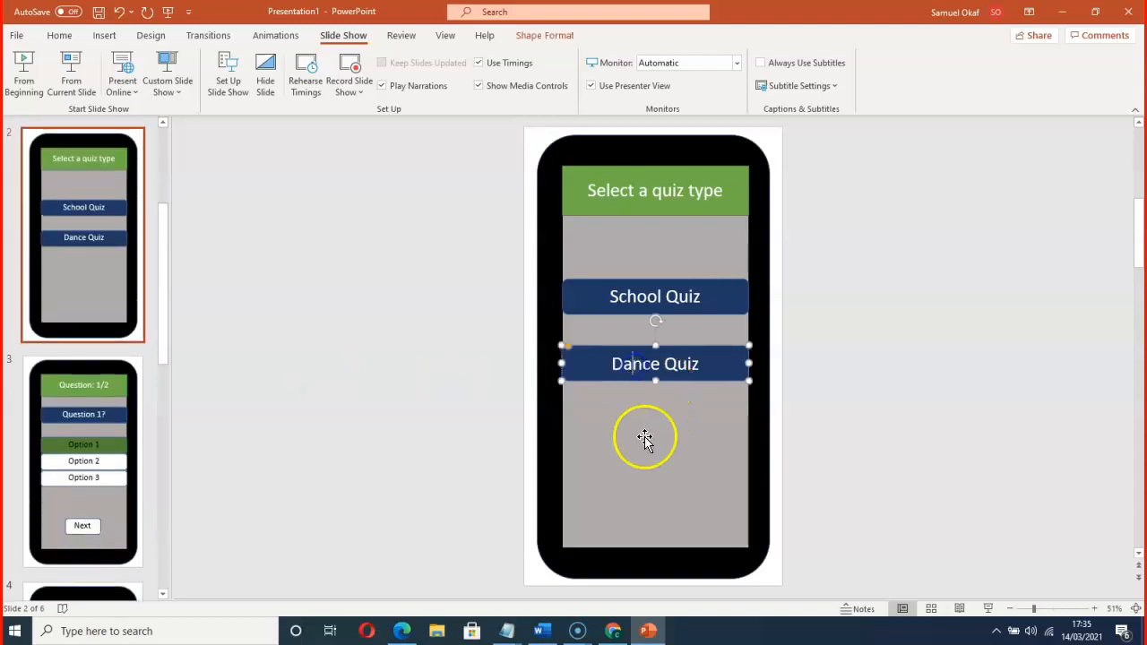
{"action": "right_click", "coordinate": [587, 369]}
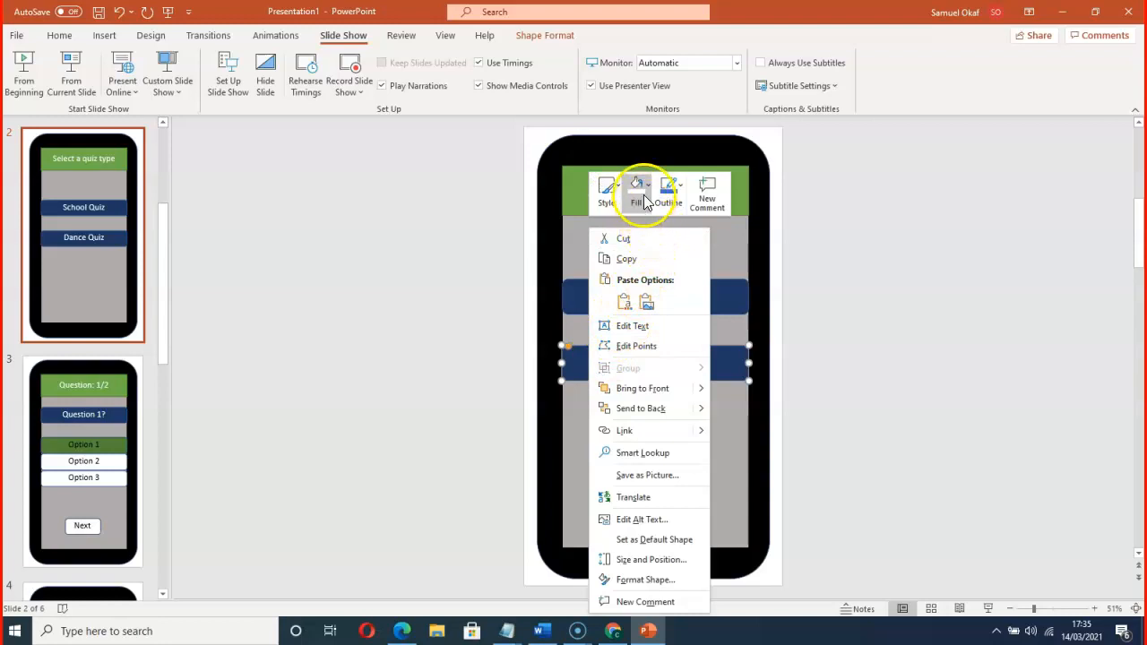
{"action": "left_click", "coordinate": [630, 431]}
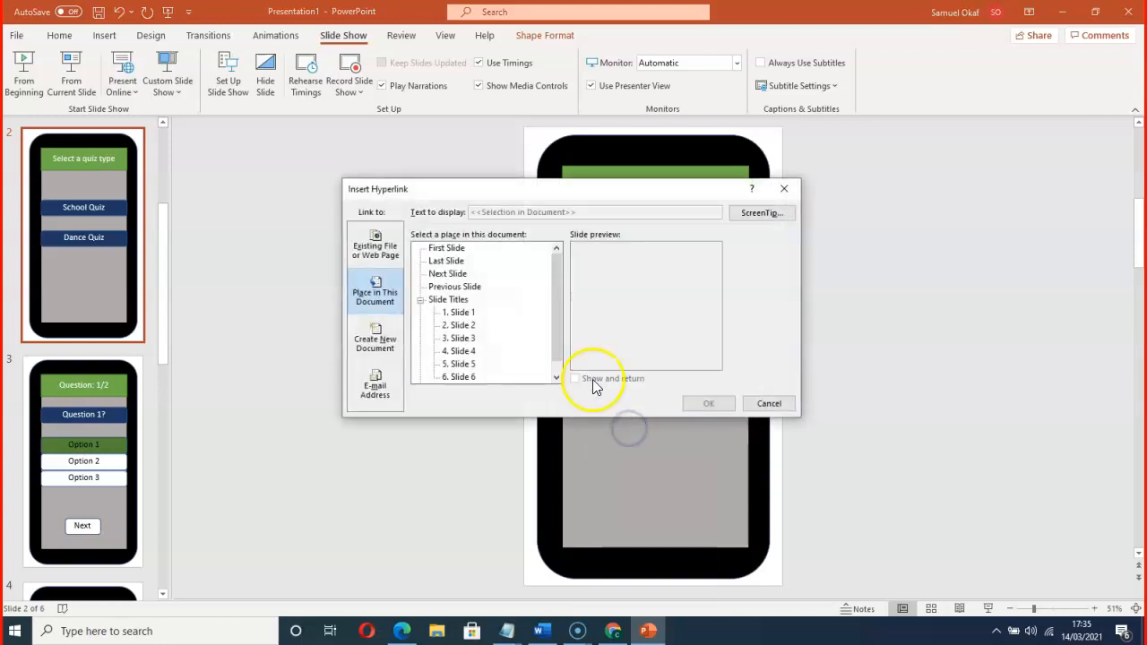
{"action": "left_click", "coordinate": [459, 365]}
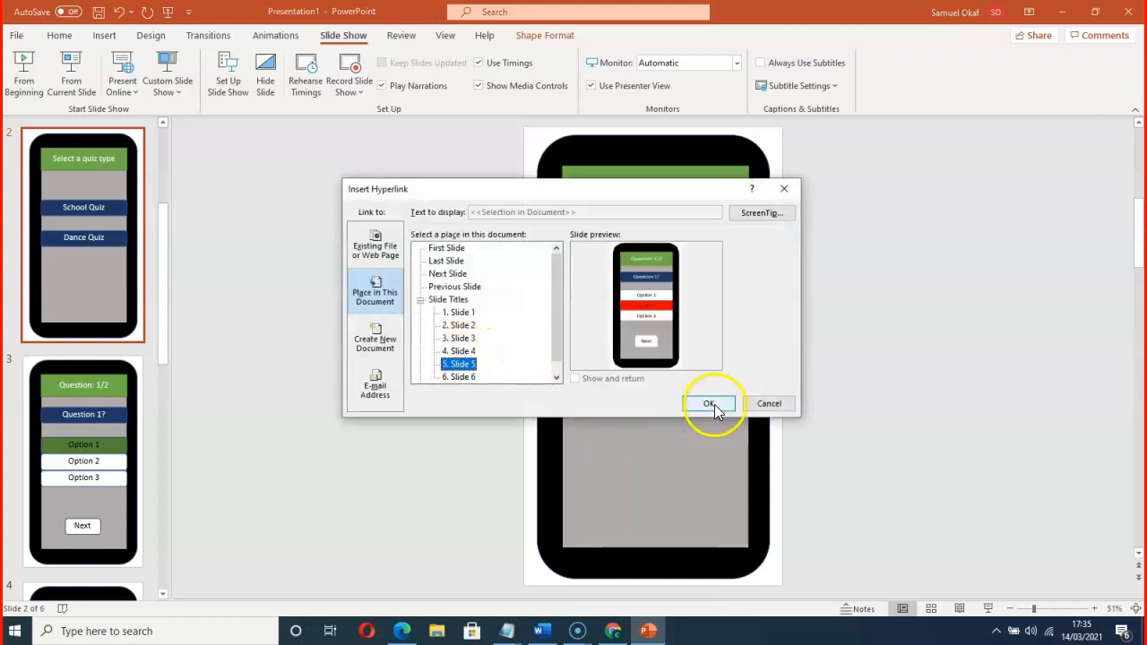
{"action": "left_click", "coordinate": [708, 403]}
Play the slide show from the beginning again and test the School Quiz path from Login through Next and Submit
{"action": "left_click", "coordinate": [120, 436]}
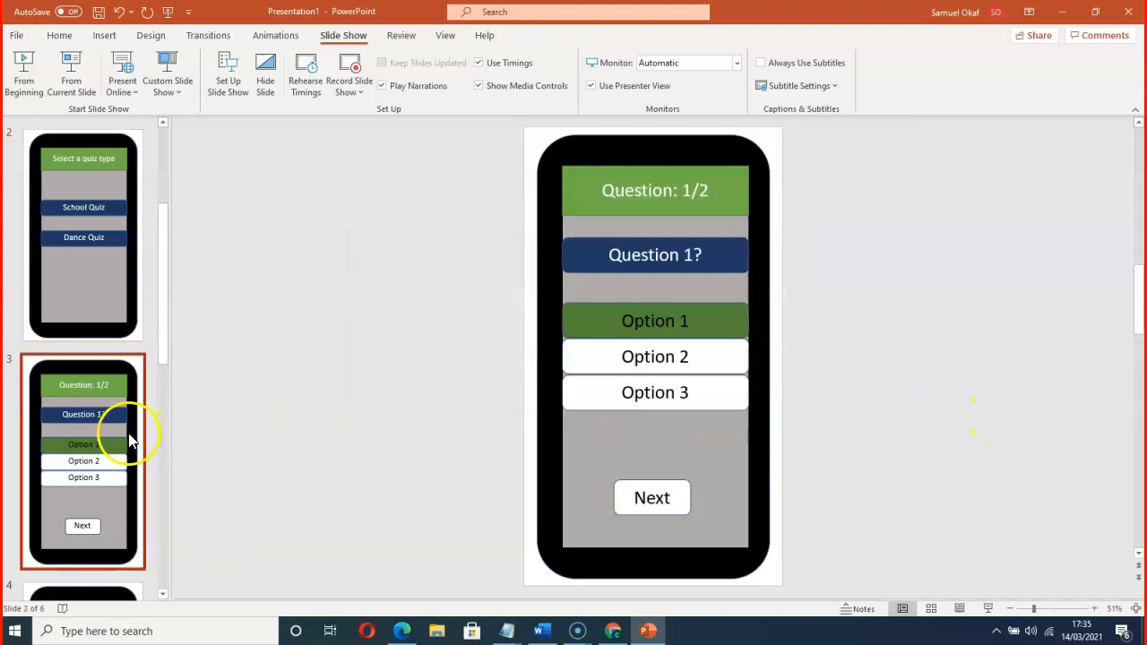
{"action": "scroll", "coordinate": [191, 465], "scroll_direction": "down", "scroll_amount": 1}
{"action": "scroll", "coordinate": [190, 466], "scroll_direction": "down", "scroll_amount": 2}
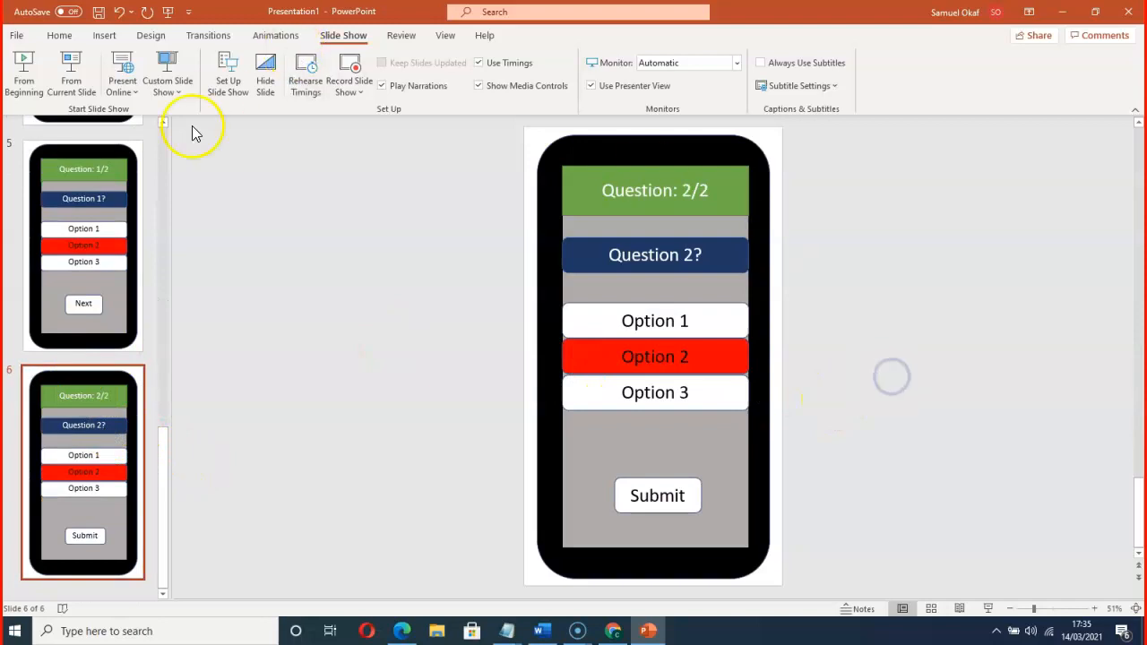
{"action": "scroll", "coordinate": [149, 243], "scroll_direction": "up", "scroll_amount": 2}
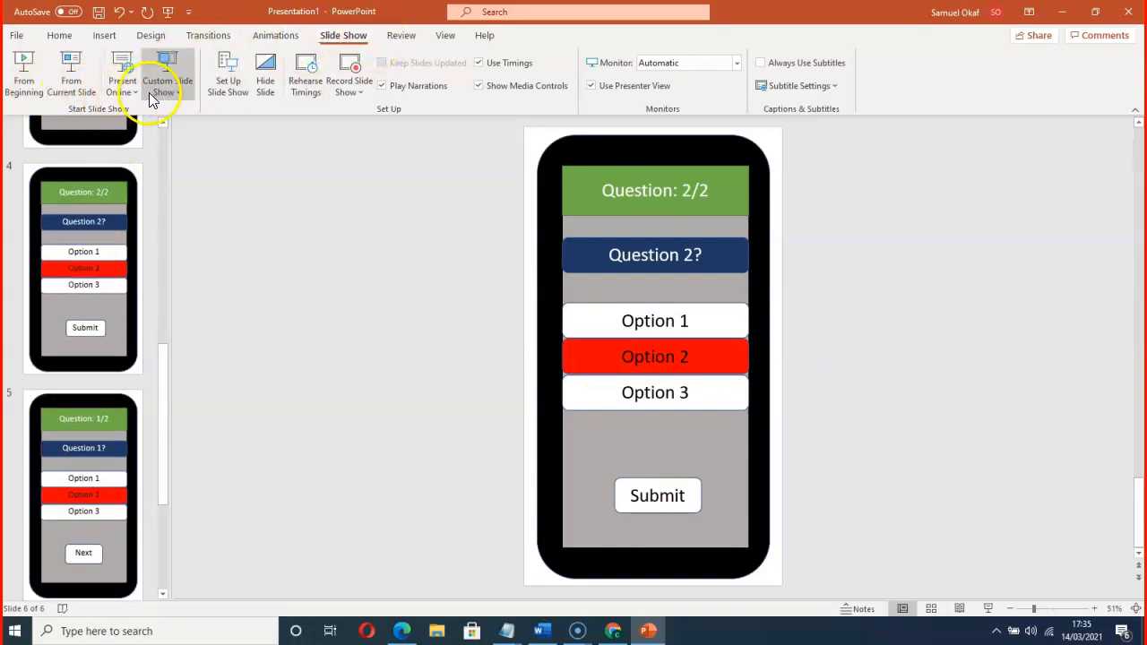
{"action": "left_click", "coordinate": [36, 93]}
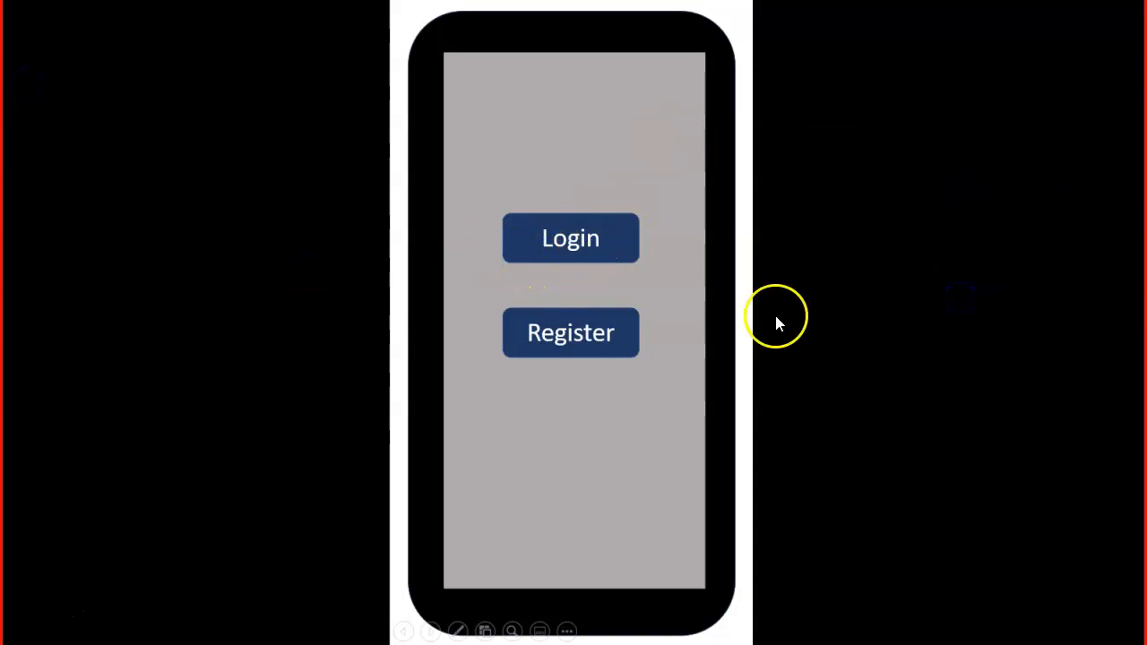
{"action": "left_click", "coordinate": [572, 246]}
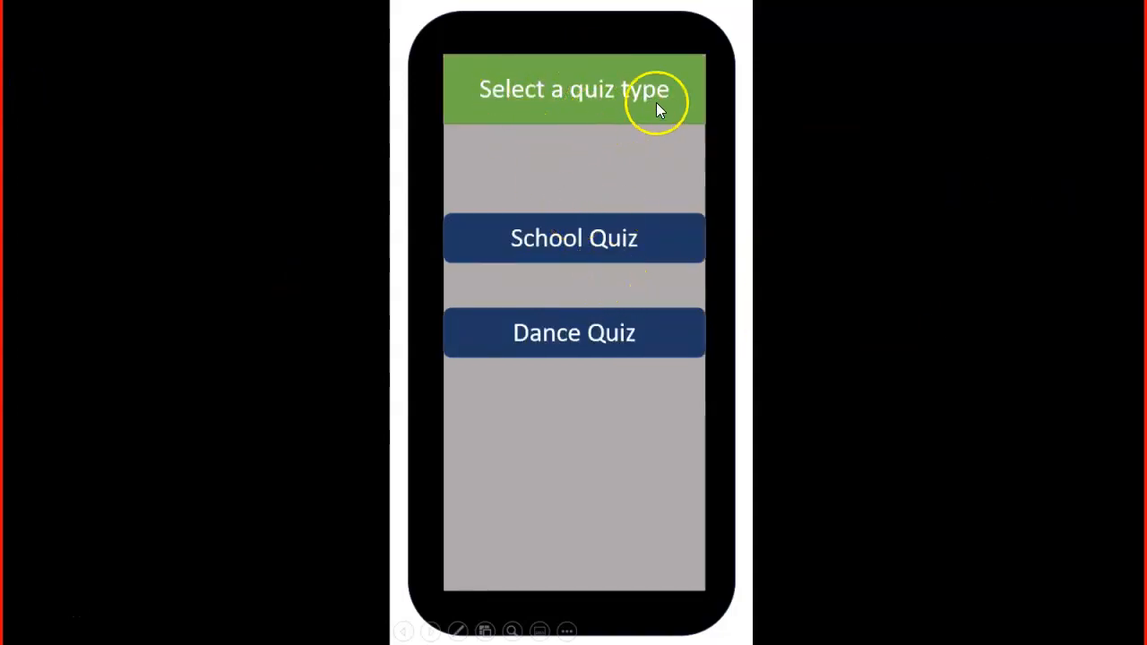
{"action": "left_click", "coordinate": [578, 249]}
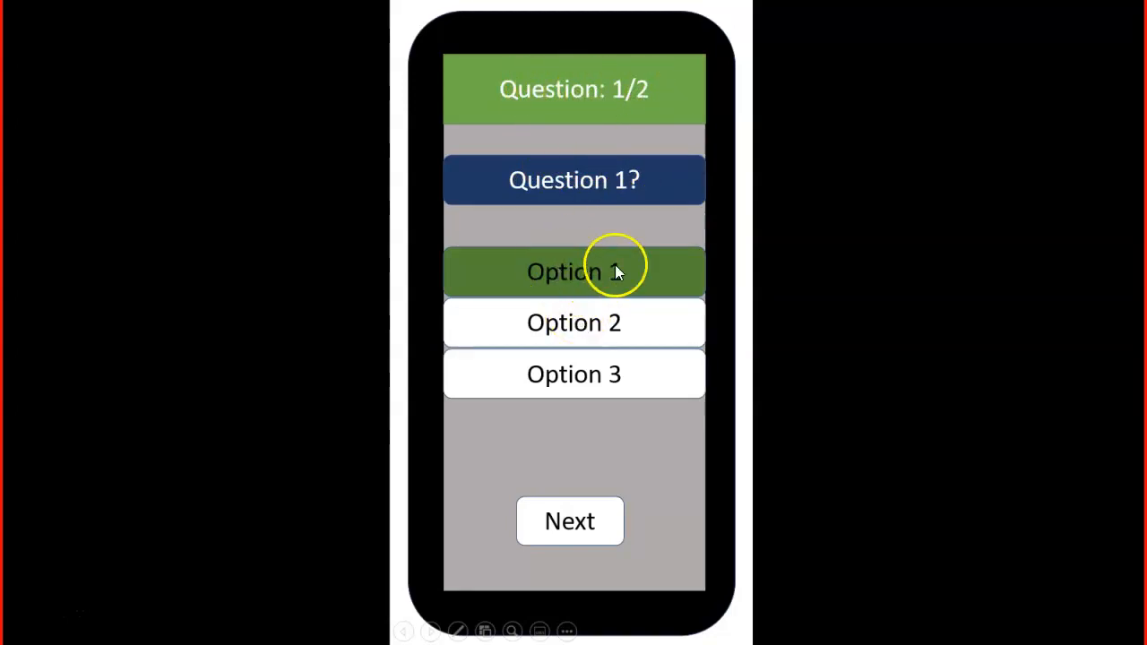
{"action": "left_click", "coordinate": [584, 524]}
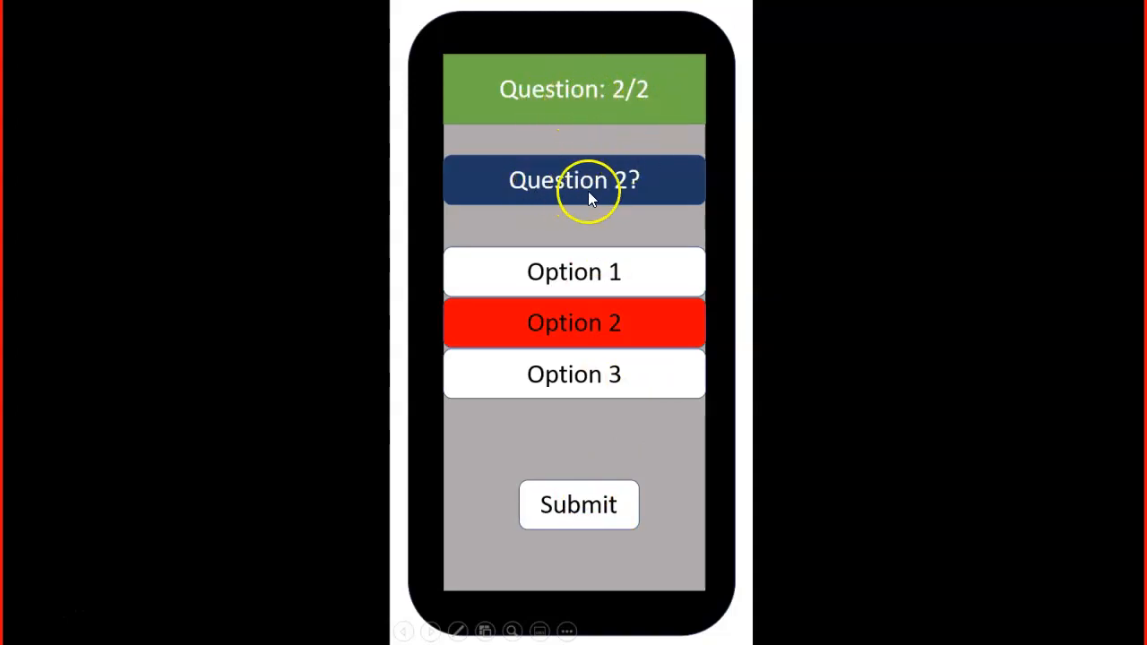
{"action": "left_click", "coordinate": [587, 507]}
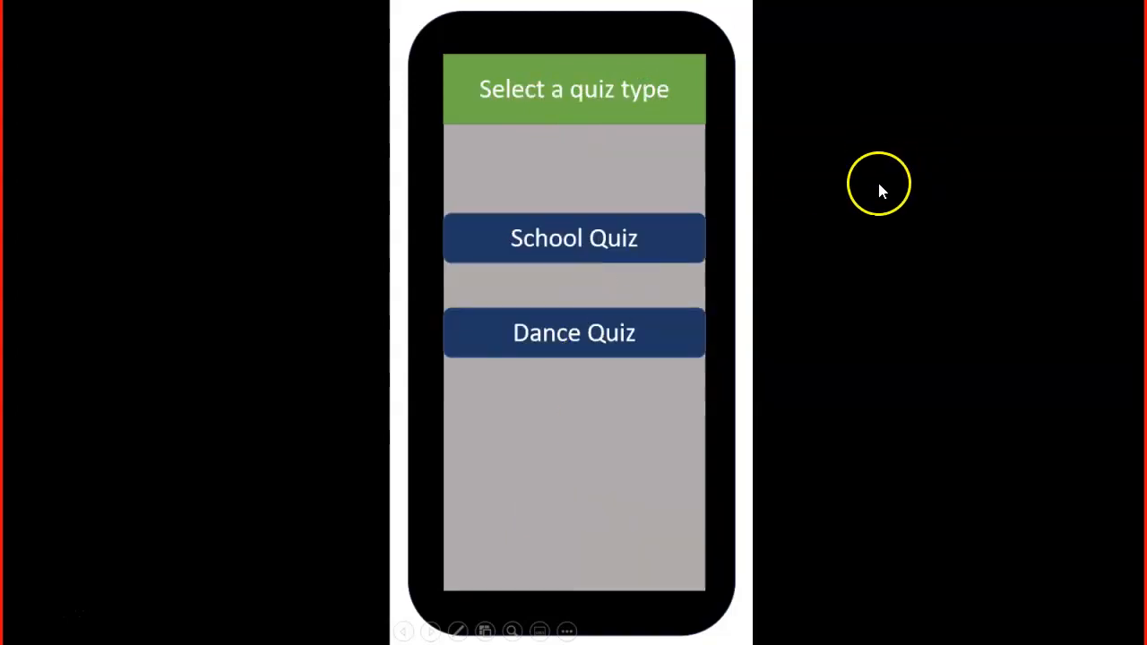
Test the Dance Quiz path through its Next and Submit buttons and end the slide show
{"action": "left_click", "coordinate": [574, 352]}
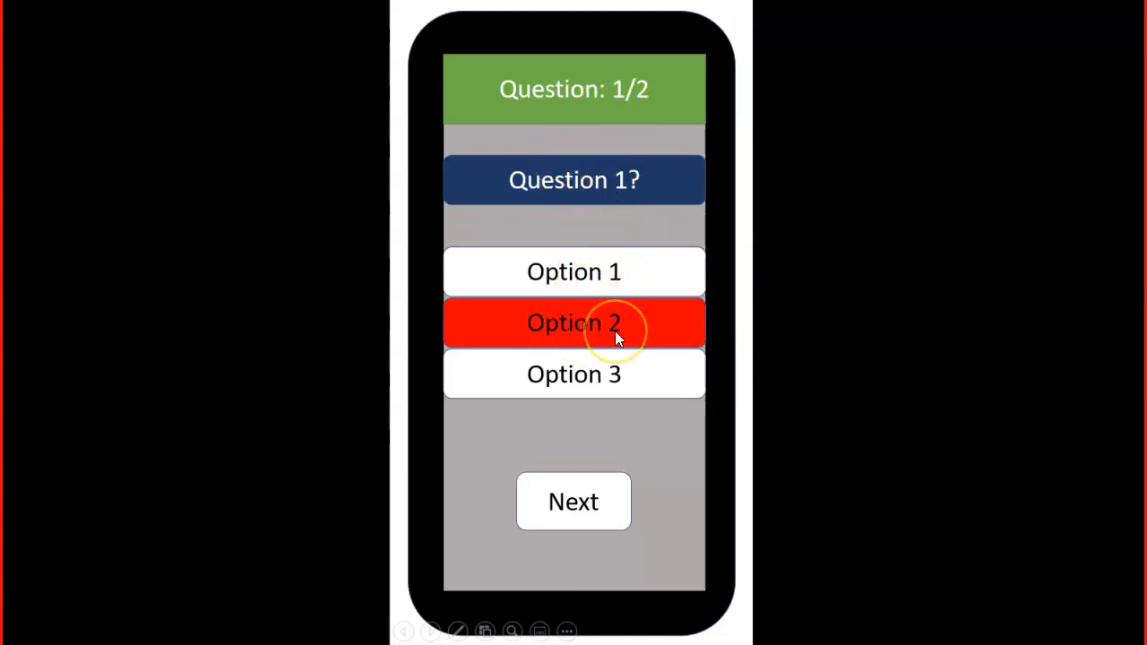
{"action": "left_click", "coordinate": [575, 514]}
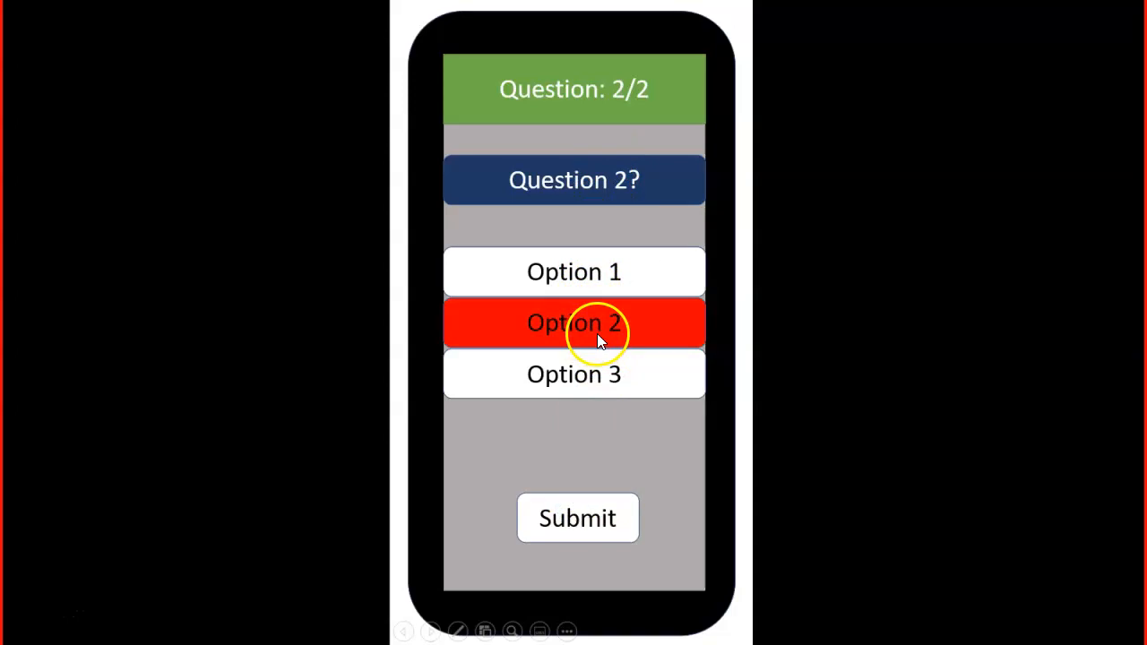
{"action": "left_click", "coordinate": [583, 522]}
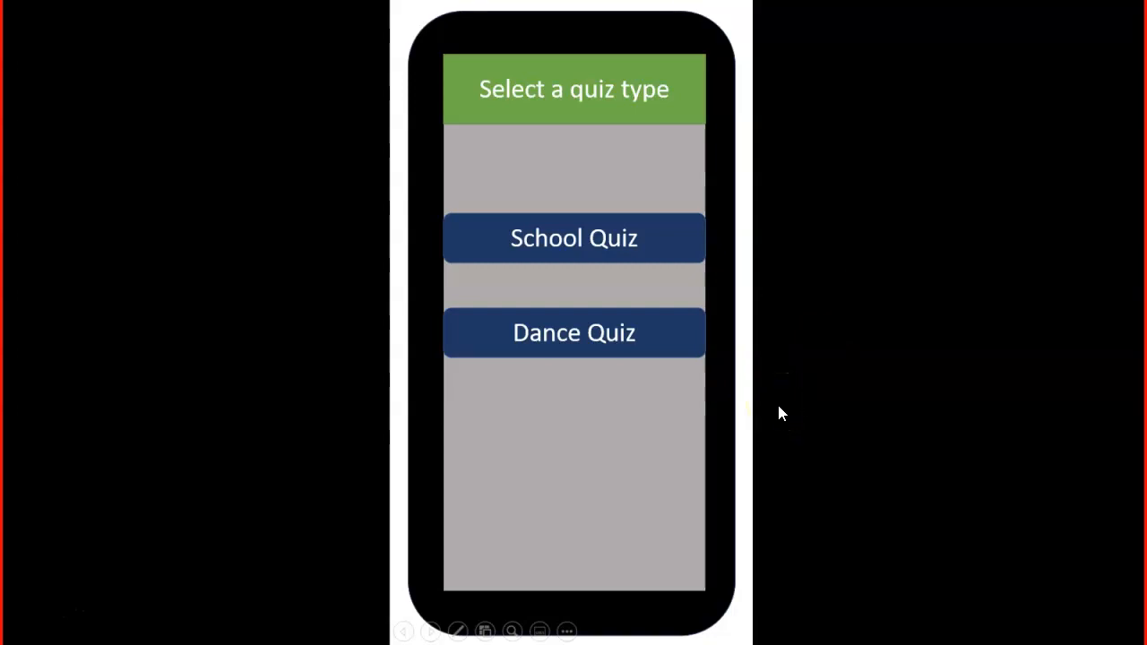
{"action": "key", "text": "Escape"}
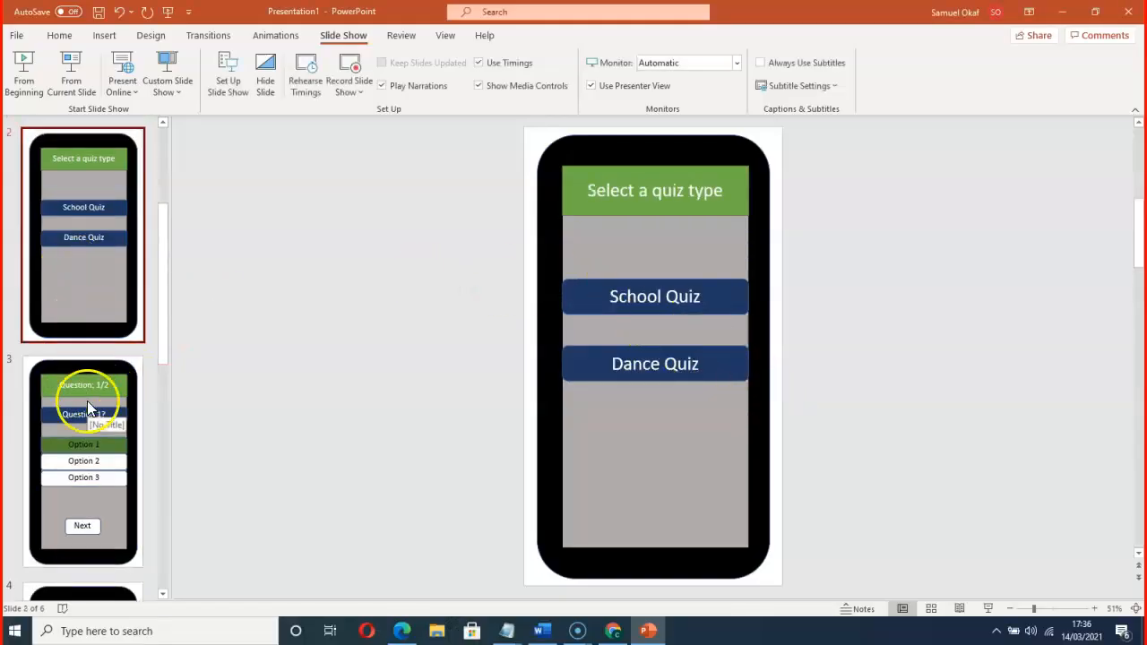
Open the School Quiz's Question 1 slide and look through the gallery of available shapes
{"action": "left_click", "coordinate": [54, 470]}
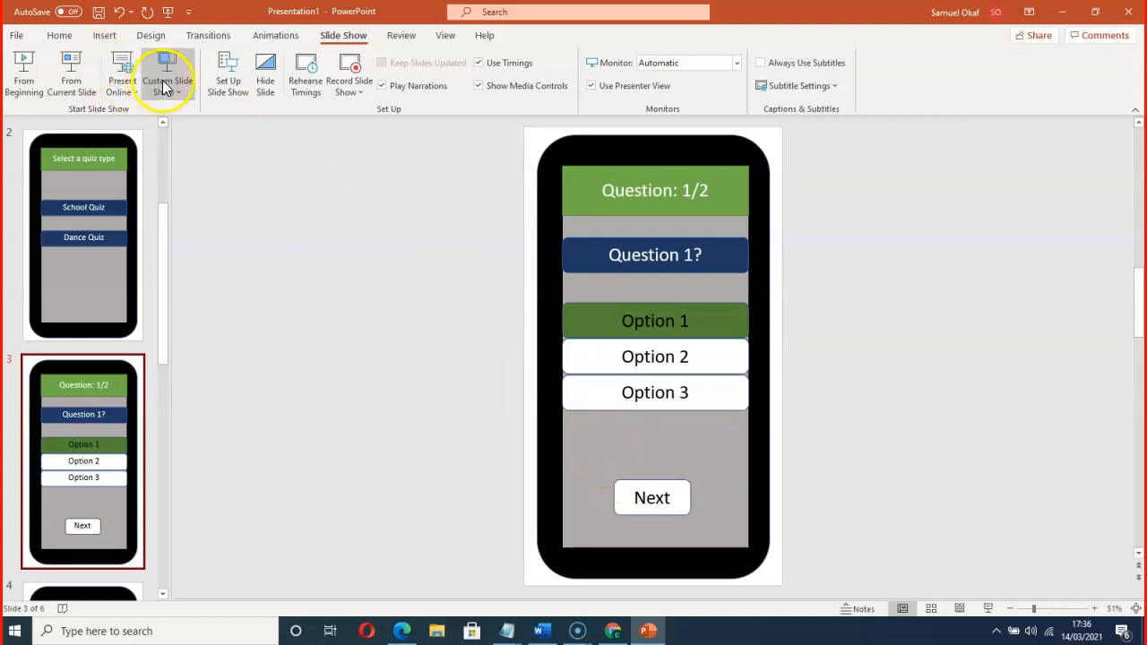
{"action": "left_click", "coordinate": [103, 35]}
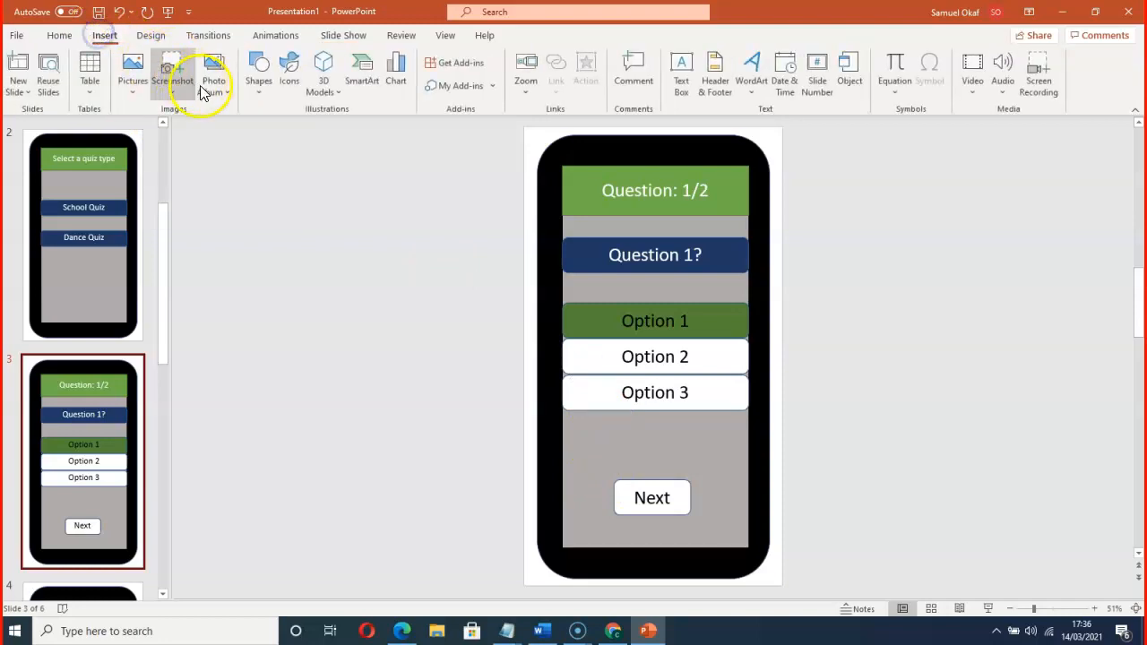
{"action": "left_click", "coordinate": [258, 89]}
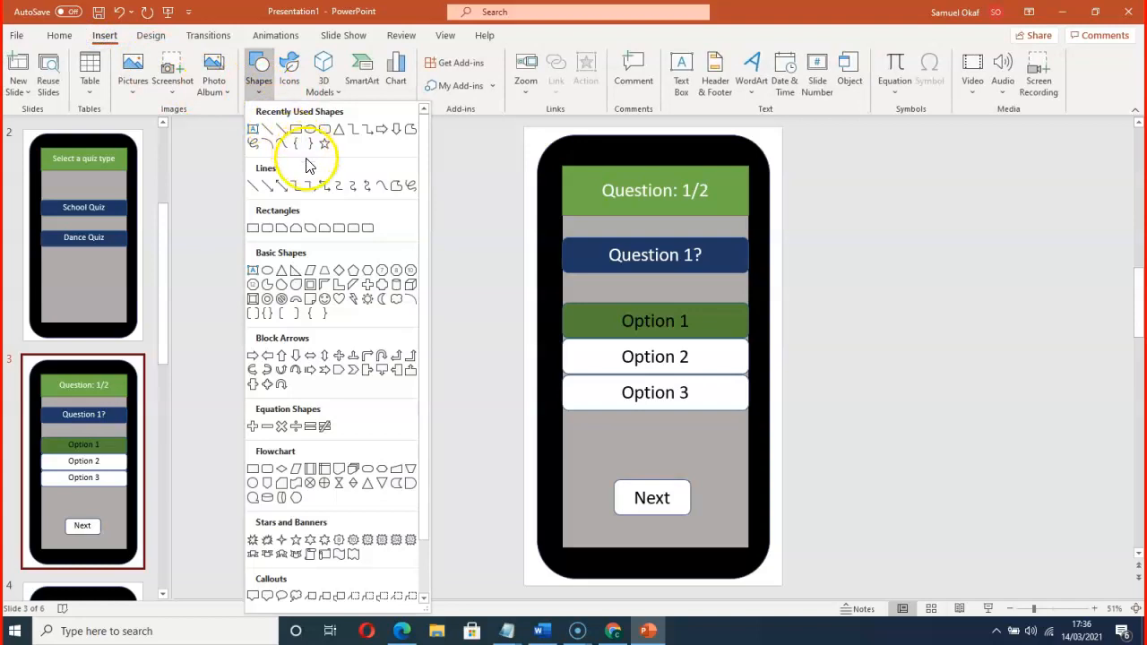
{"action": "scroll", "coordinate": [318, 196], "scroll_direction": "down", "scroll_amount": 1}
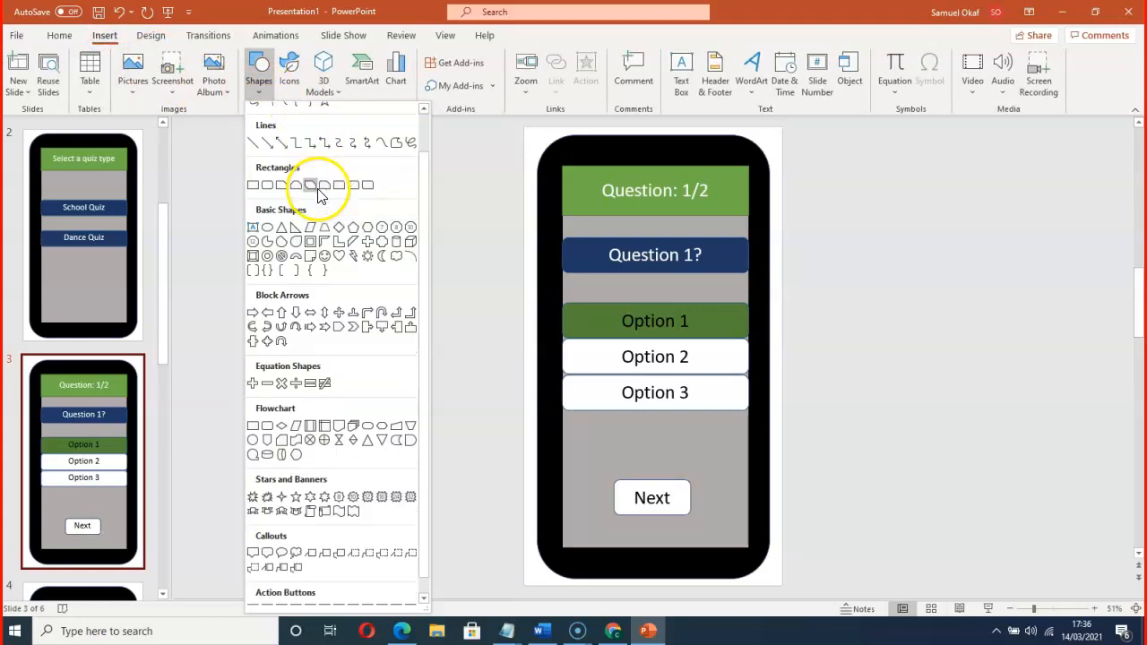
{"action": "scroll", "coordinate": [318, 195], "scroll_direction": "down", "scroll_amount": 1}
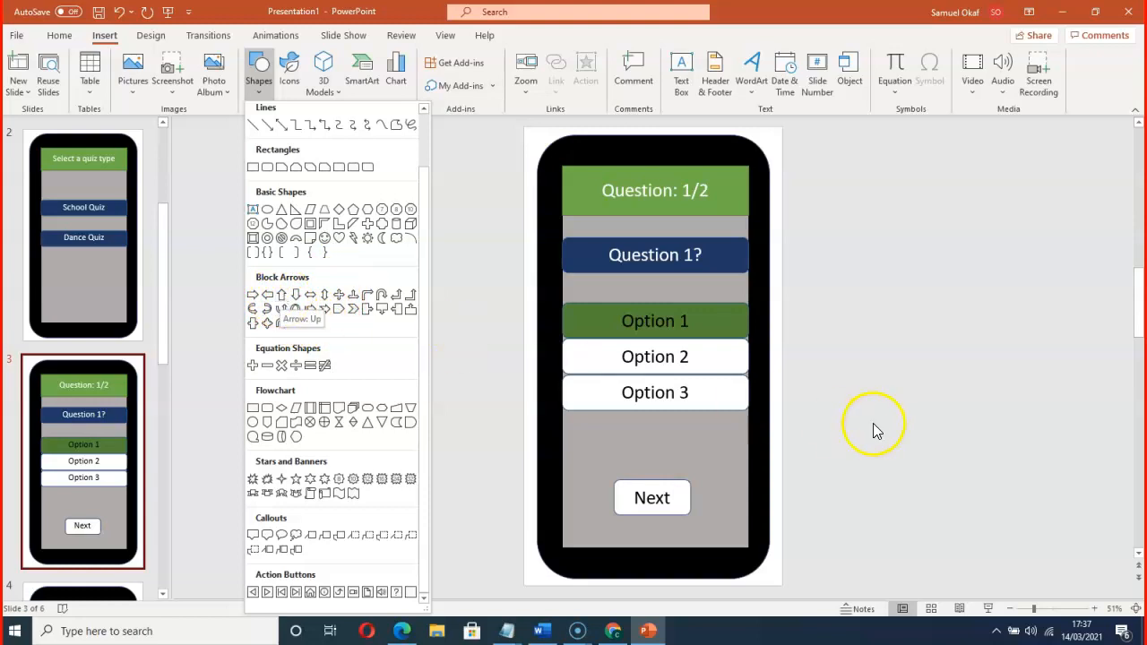
{"action": "left_click", "coordinate": [908, 394]}
Search the icons for "hom", insert the plain house icon and place it in the green header before the question counter
{"action": "left_click", "coordinate": [289, 76]}
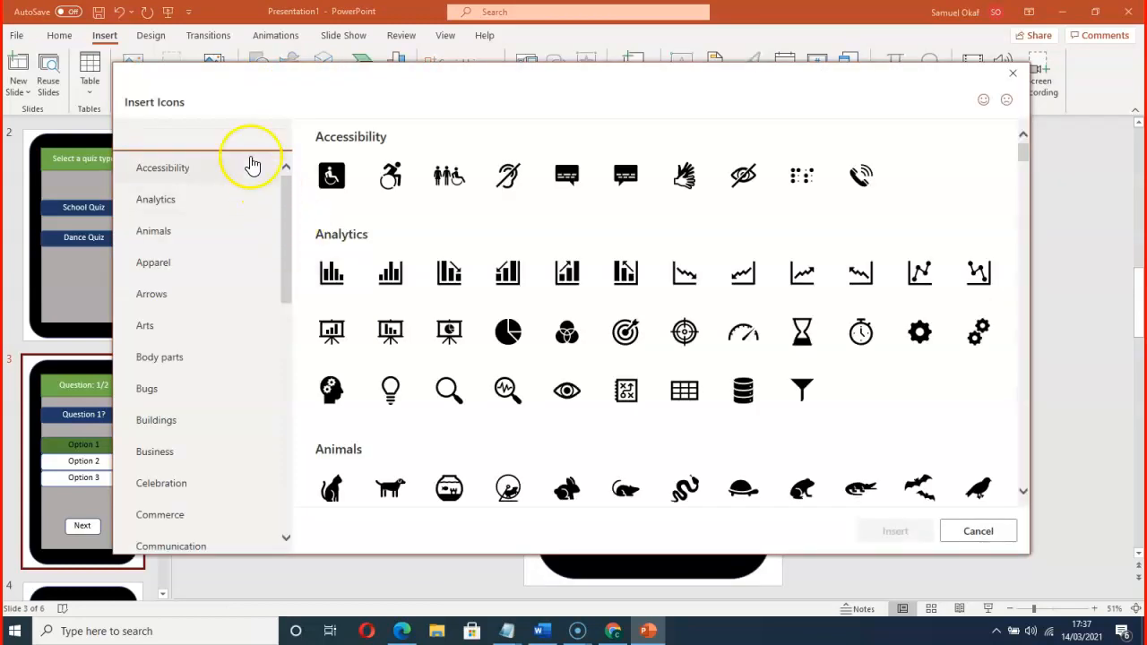
{"action": "type", "text": "hom"}
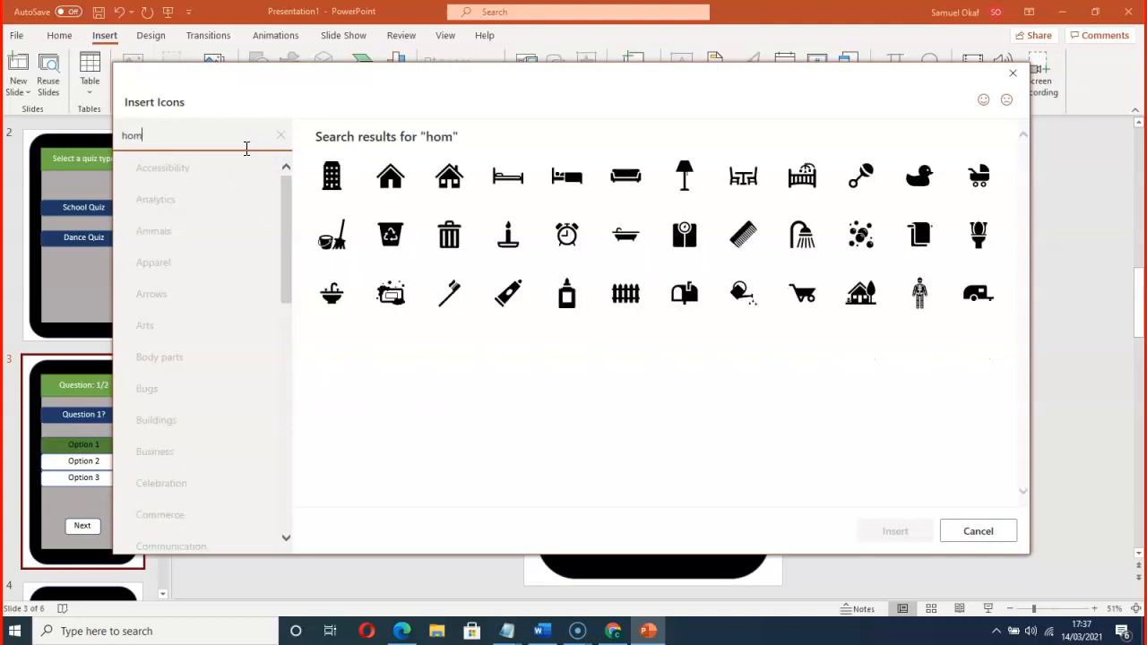
{"action": "left_click", "coordinate": [392, 177]}
{"action": "left_click", "coordinate": [881, 529]}
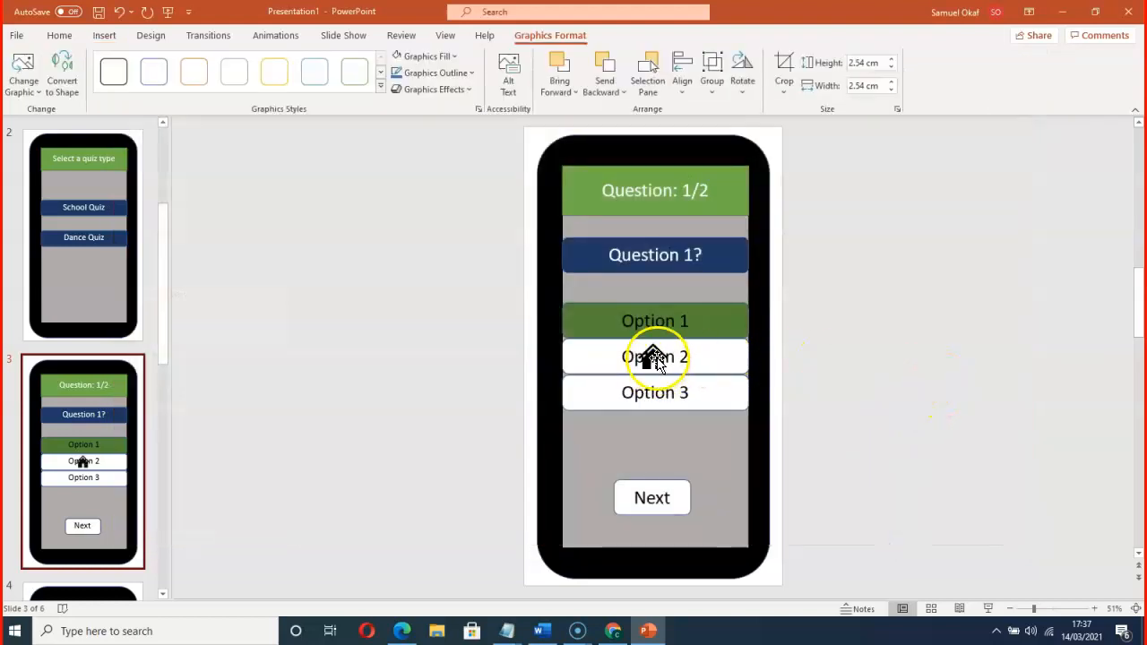
{"action": "left_click_drag", "start_coordinate": [652, 358], "coordinate": [583, 190]}
{"action": "left_click", "coordinate": [918, 317]}
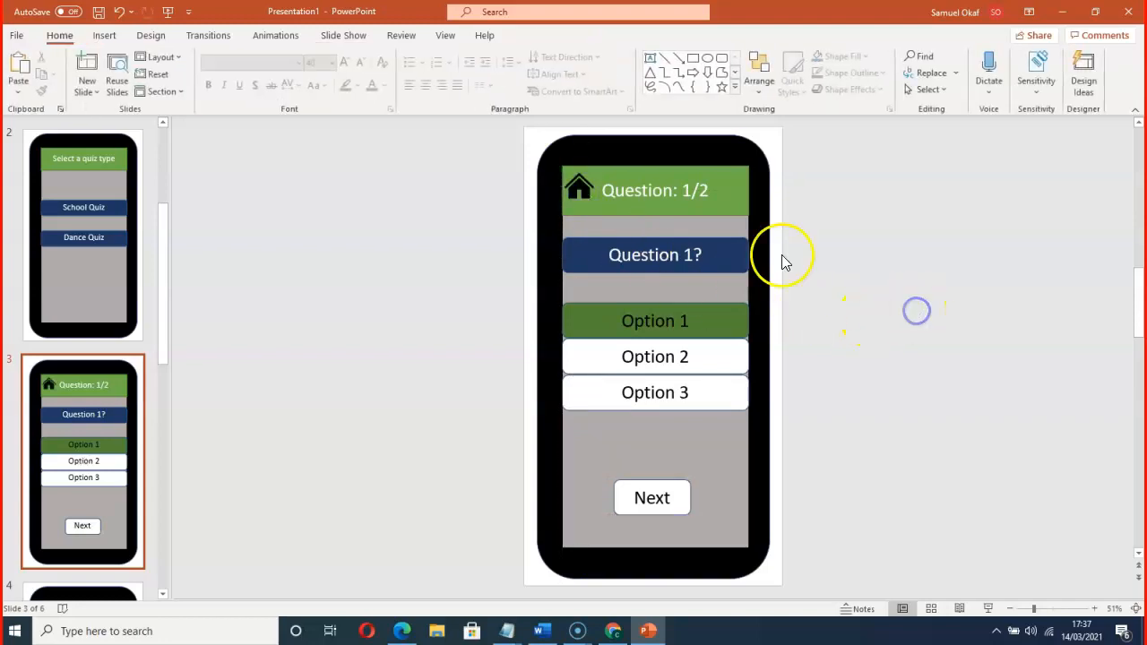
Try aligning the home icon to the middle and then to the top of the slide
{"action": "left_click", "coordinate": [582, 190]}
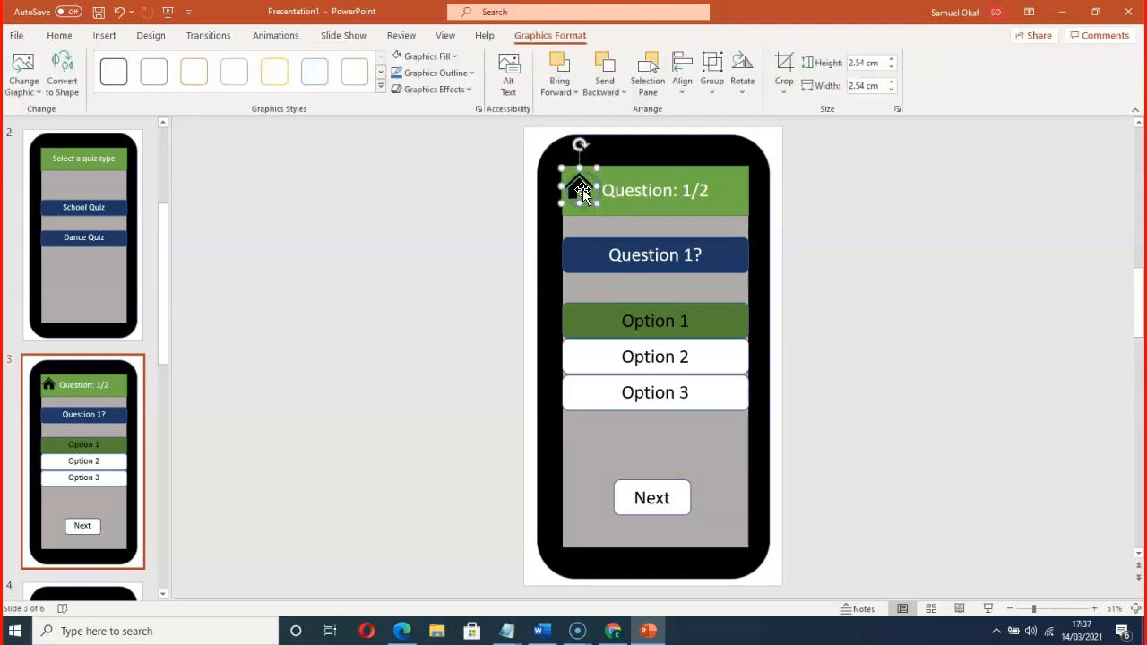
{"action": "left_click", "coordinate": [680, 90]}
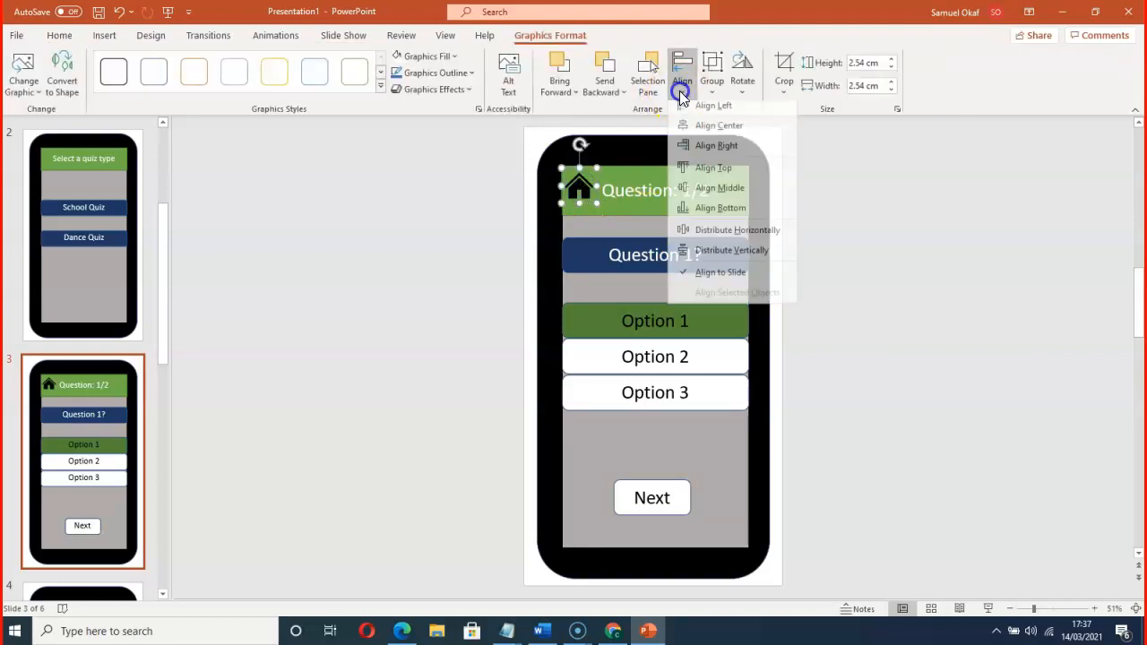
{"action": "left_click", "coordinate": [717, 194]}
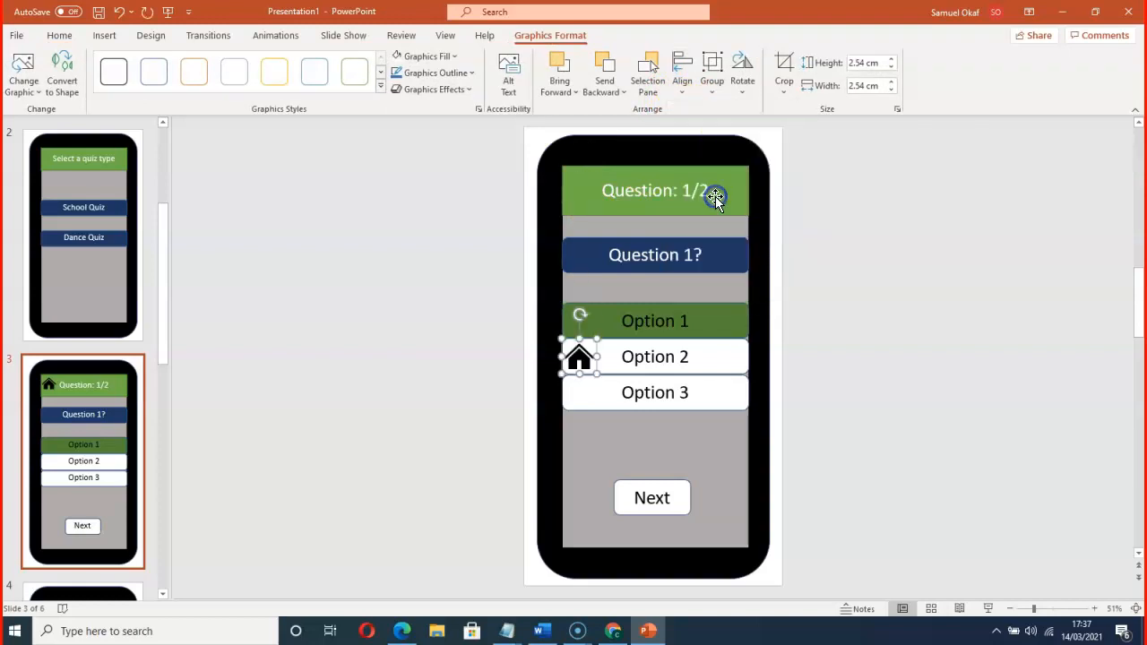
{"action": "left_click", "coordinate": [682, 90]}
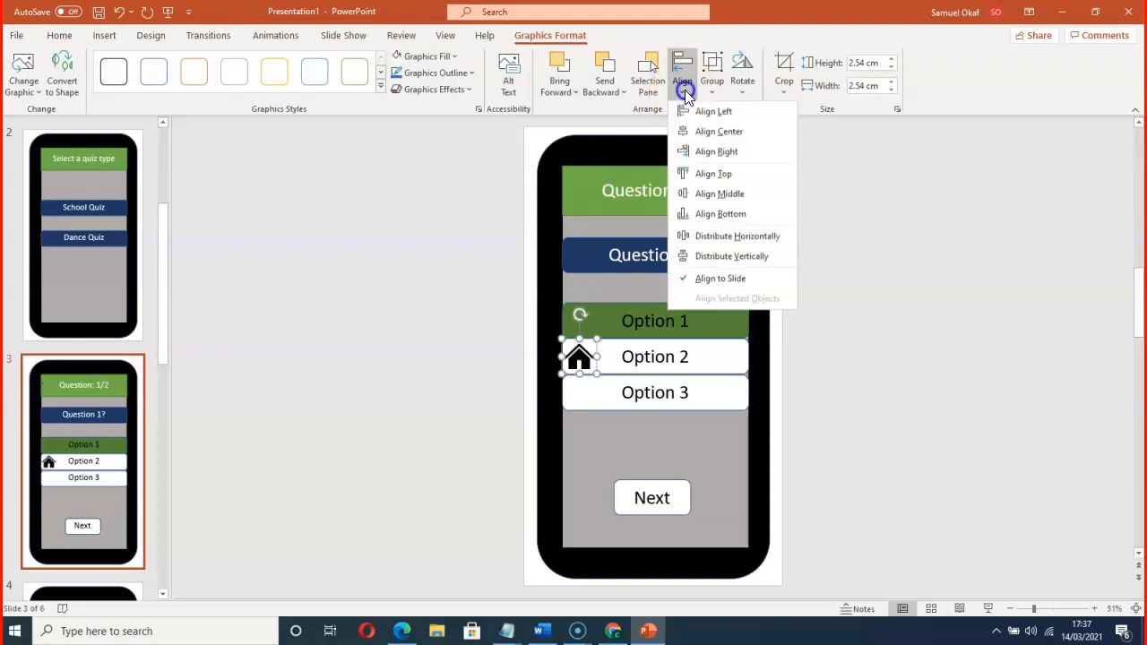
{"action": "left_click", "coordinate": [714, 174]}
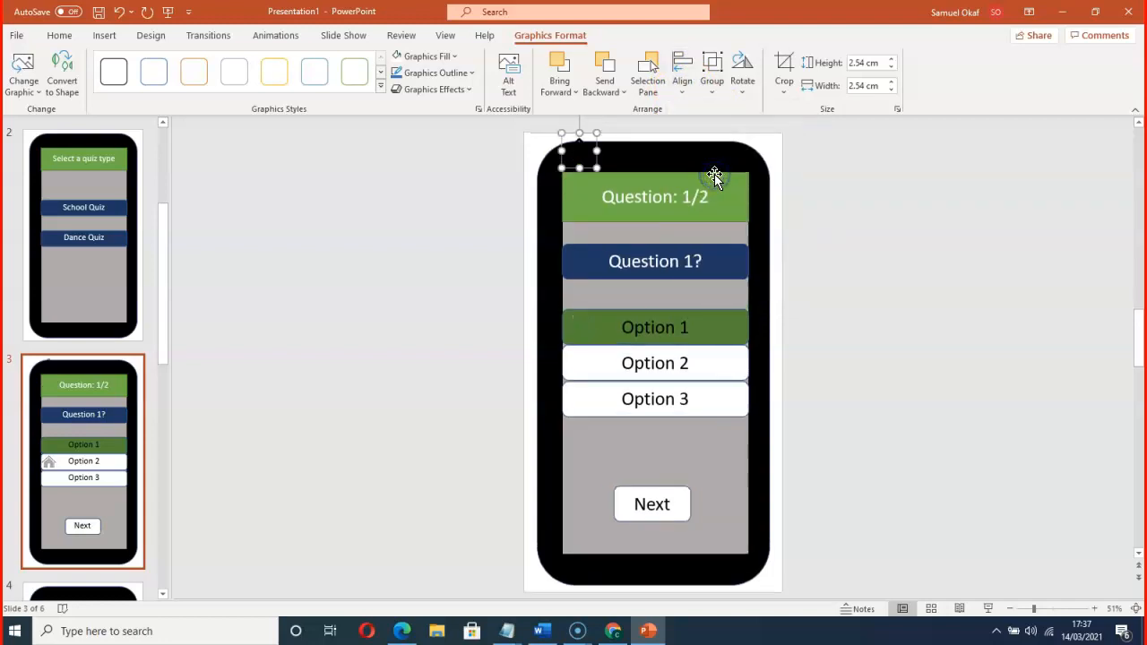
Move the home icon back into the green header beside the Question: 1/2 text
{"action": "left_click_drag", "start_coordinate": [588, 158], "coordinate": [581, 187]}
{"action": "left_click", "coordinate": [947, 277]}
{"action": "left_click", "coordinate": [585, 188]}
{"action": "left_click", "coordinate": [987, 277]}
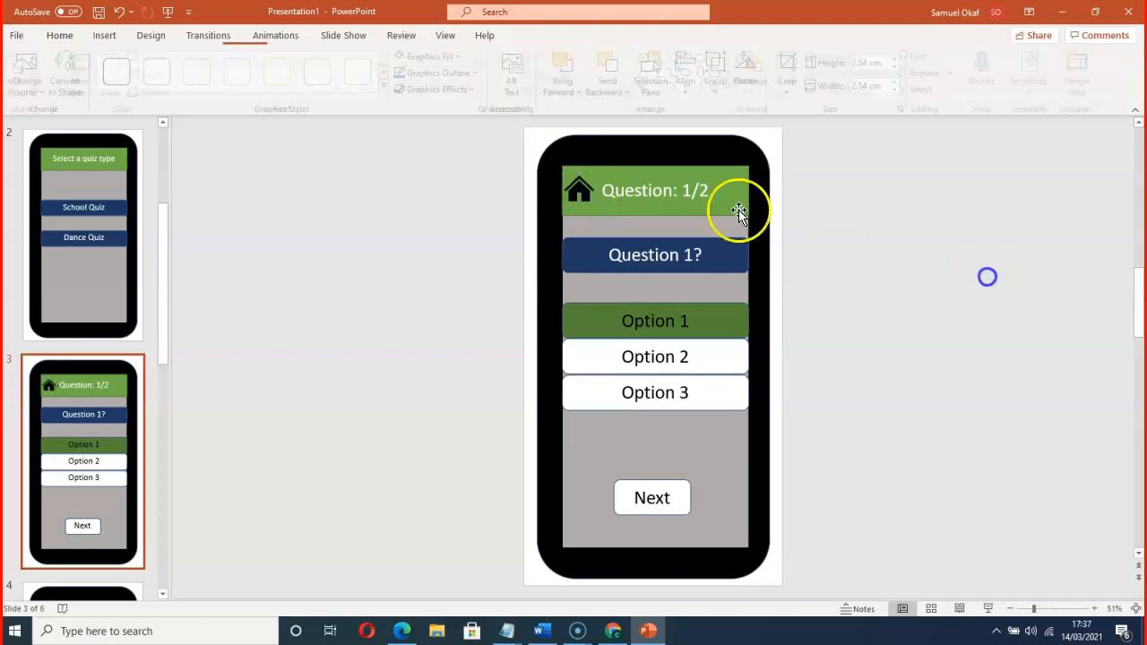
Hyperlink the home icon to Slide 2 of this document
{"action": "right_click", "coordinate": [581, 192]}
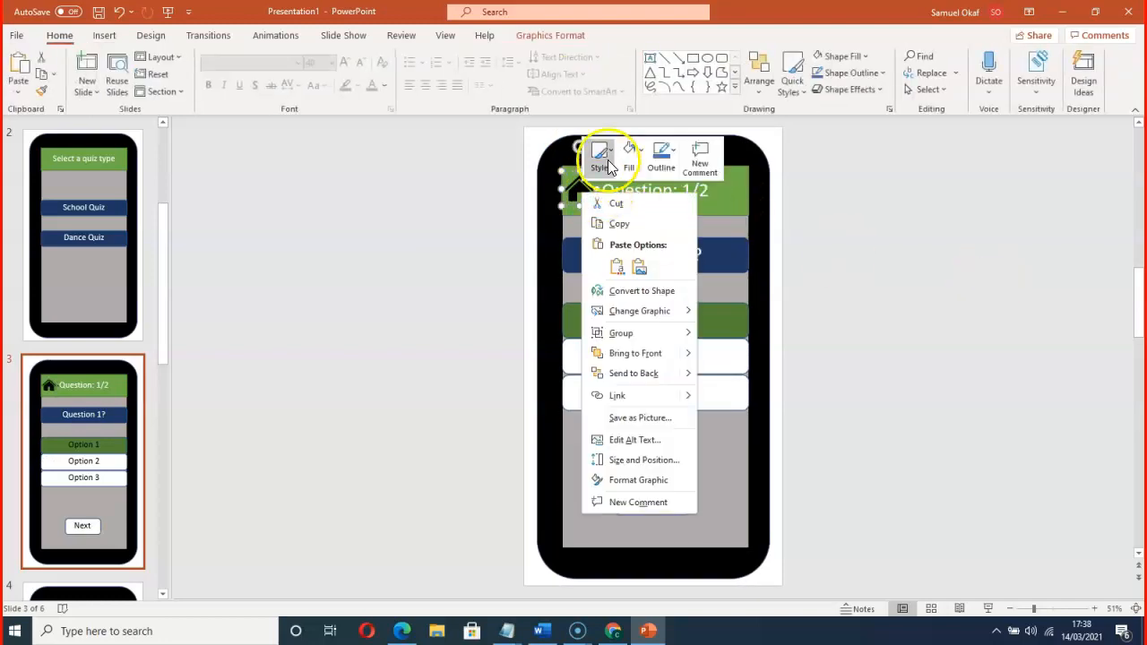
{"action": "left_click", "coordinate": [620, 396]}
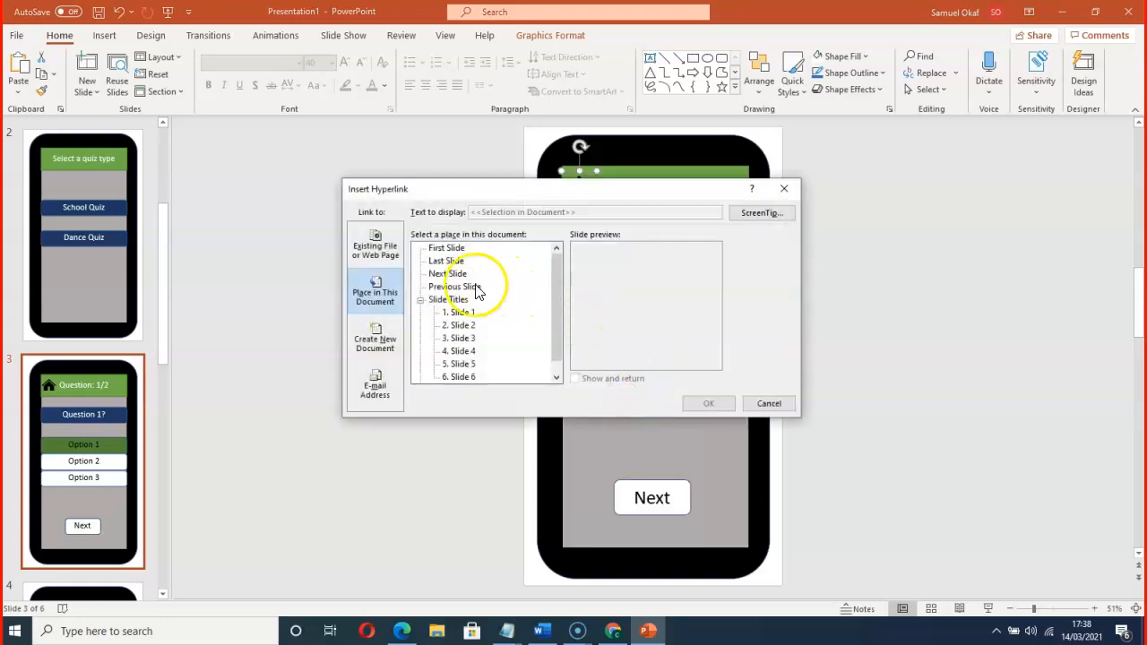
{"action": "left_click", "coordinate": [459, 325]}
{"action": "left_click", "coordinate": [709, 403]}
{"action": "left_click", "coordinate": [965, 361]}
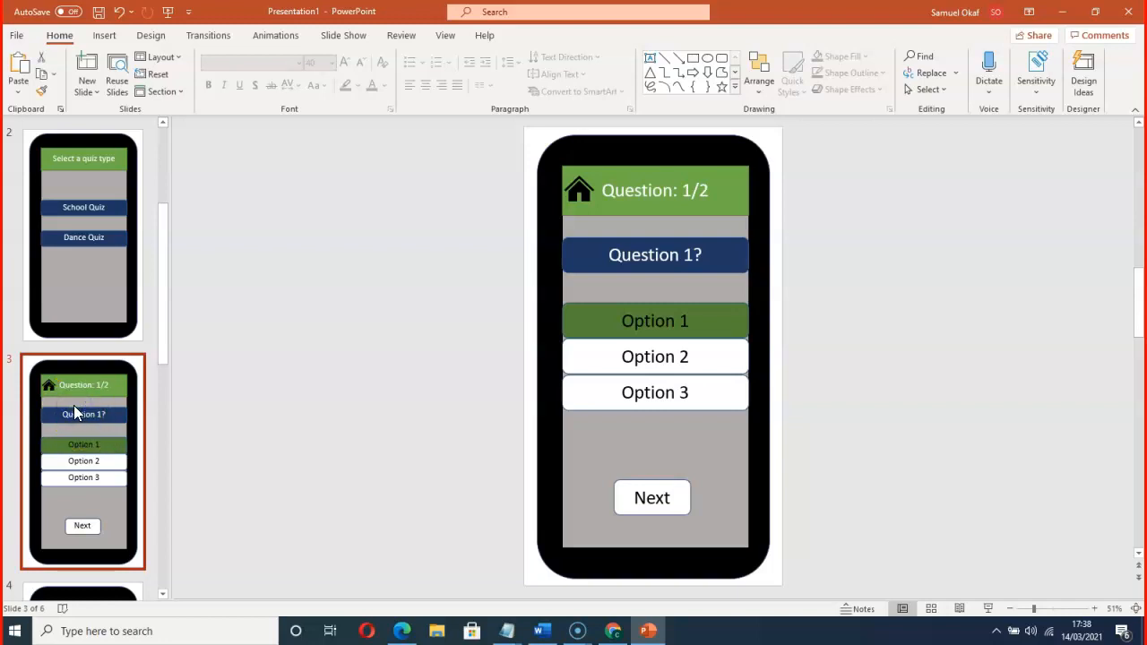
On Slide 4, draw a left block arrow about 1.54 cm wide and 1.35 cm high in the green header before the question counter
{"action": "scroll", "coordinate": [74, 405], "scroll_direction": "down", "scroll_amount": 2}
{"action": "left_click", "coordinate": [64, 502]}
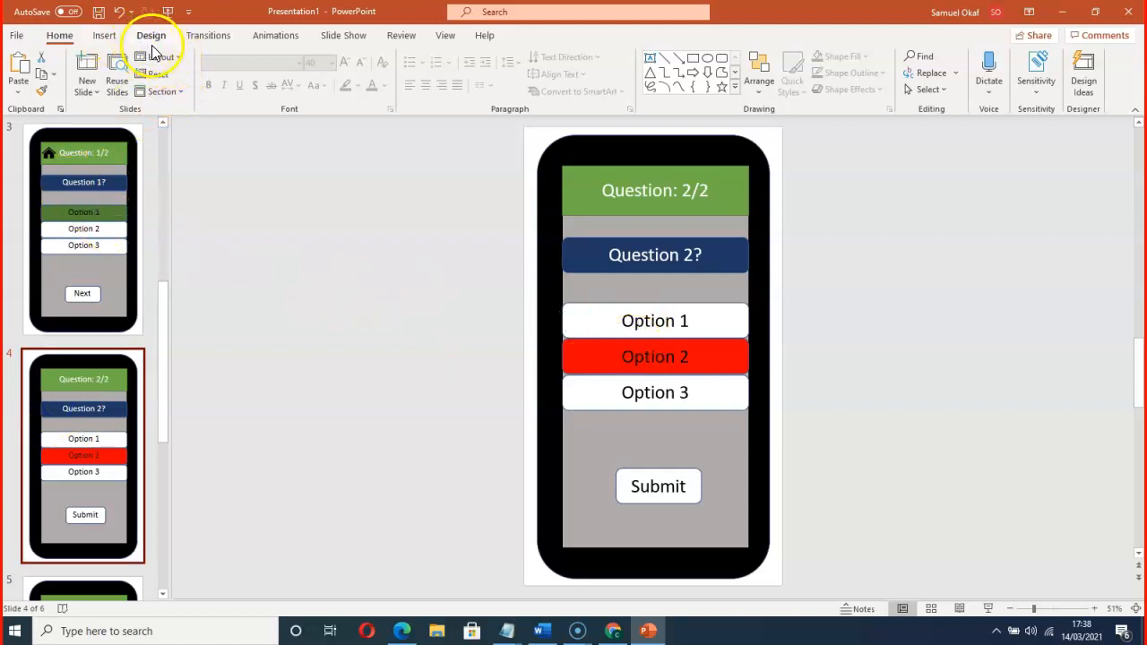
{"action": "left_click", "coordinate": [102, 37]}
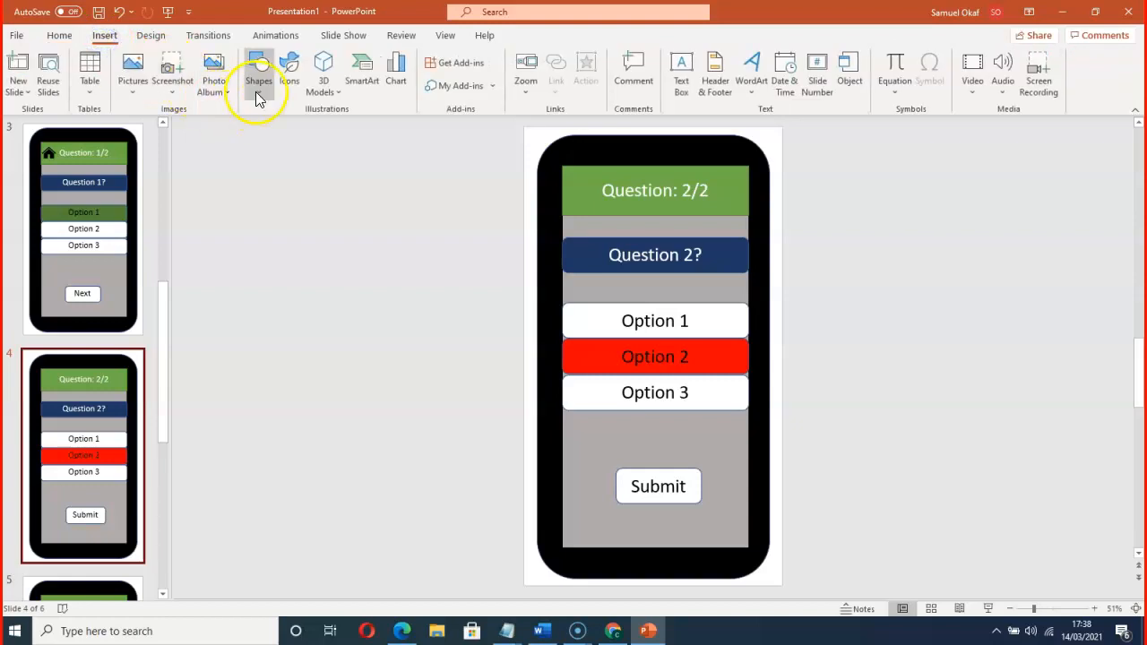
{"action": "left_click", "coordinate": [256, 91]}
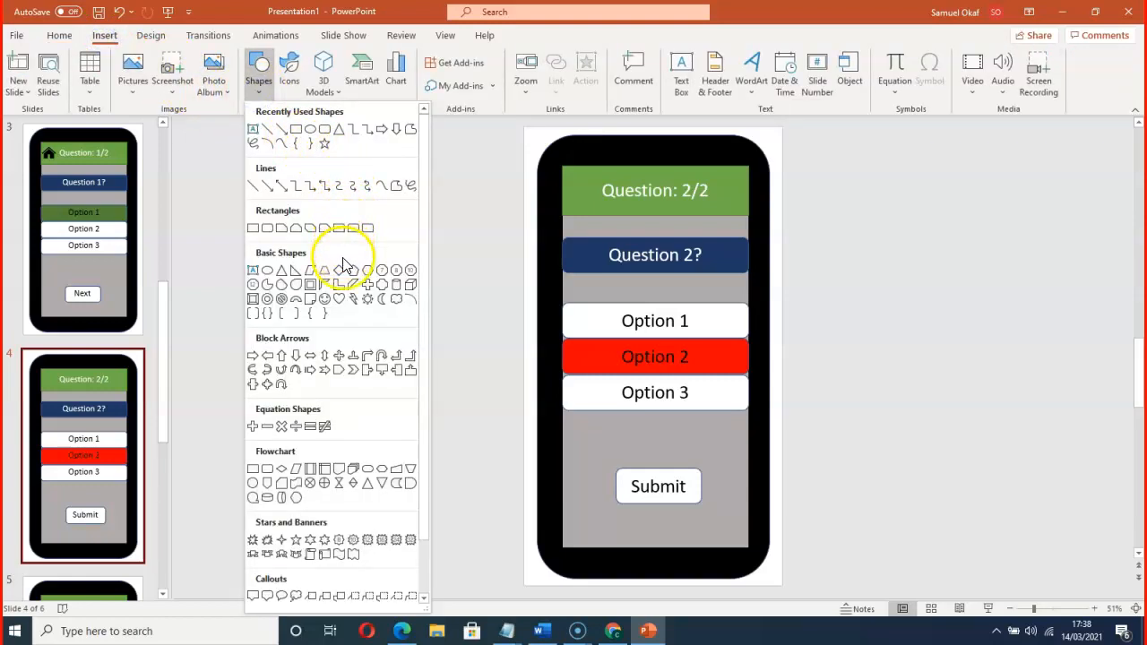
{"action": "left_click", "coordinate": [268, 357]}
{"action": "mouse_move", "coordinate": [640, 438]}
{"action": "left_mouse_down"}
{"action": "mouse_move", "coordinate": [606, 448]}
{"action": "mouse_move", "coordinate": [586, 192]}
{"action": "mouse_move", "coordinate": [572, 191]}
{"action": "mouse_move", "coordinate": [583, 194]}
{"action": "left_mouse_up"}
{"action": "left_click", "coordinate": [902, 253]}
Fill the left arrow in the Question: 2/2 header with black
{"action": "left_click", "coordinate": [576, 191]}
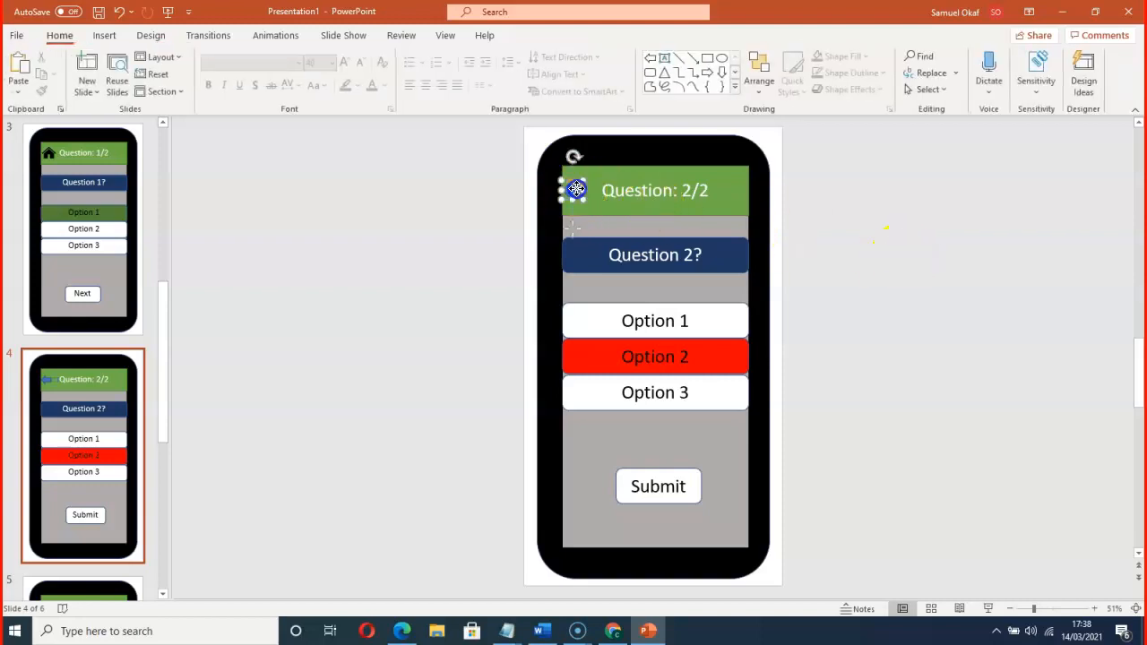
{"action": "right_click", "coordinate": [580, 186]}
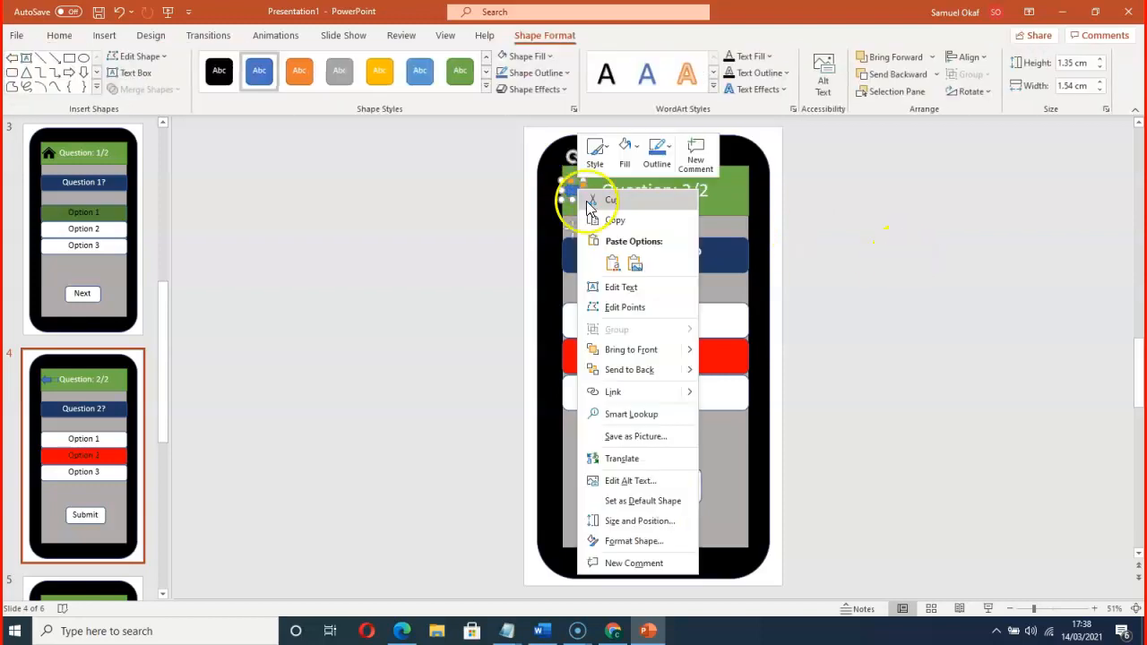
{"action": "left_click", "coordinate": [626, 151]}
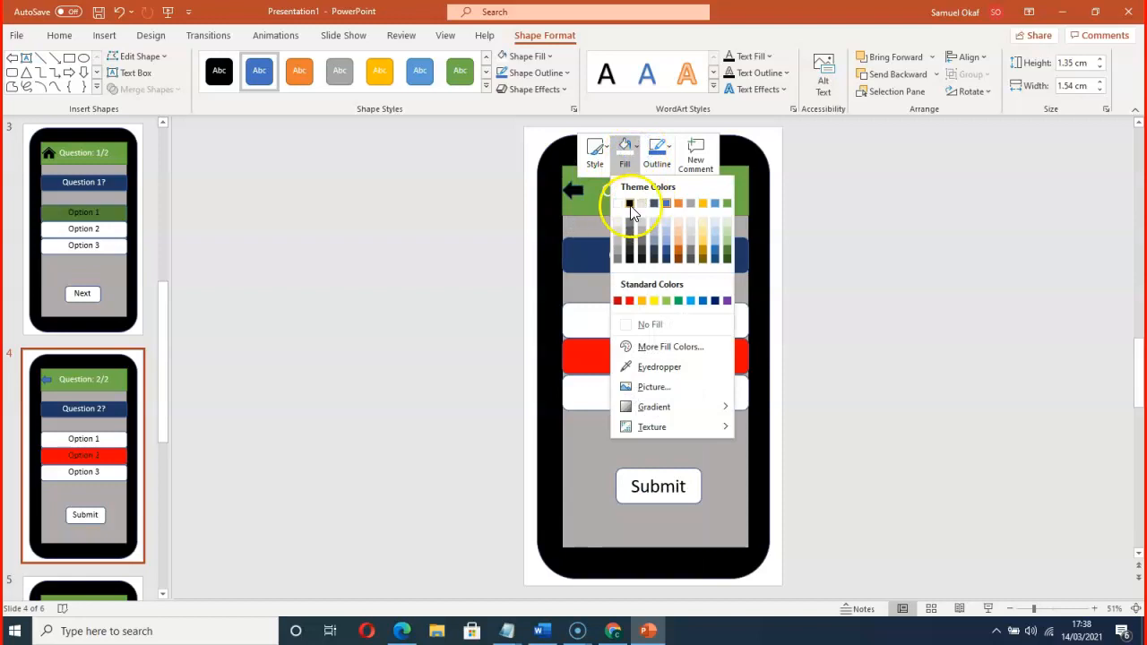
{"action": "left_click", "coordinate": [630, 205]}
{"action": "left_click", "coordinate": [993, 294]}
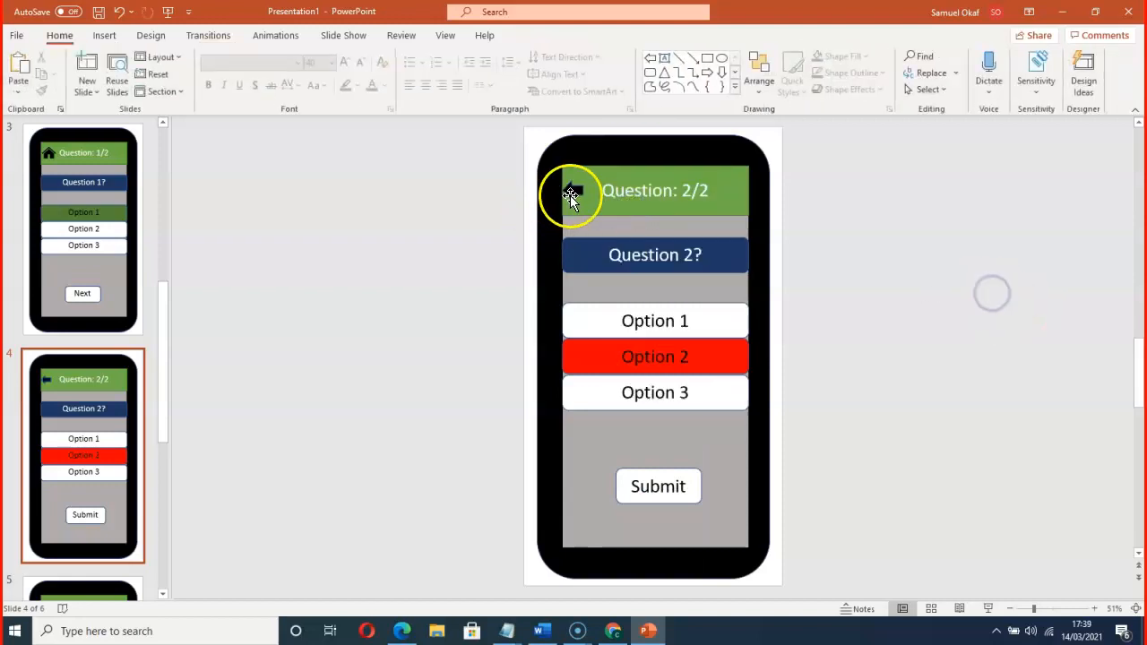
Hyperlink the black left arrow to Slide 3 of this document
{"action": "right_click", "coordinate": [570, 195]}
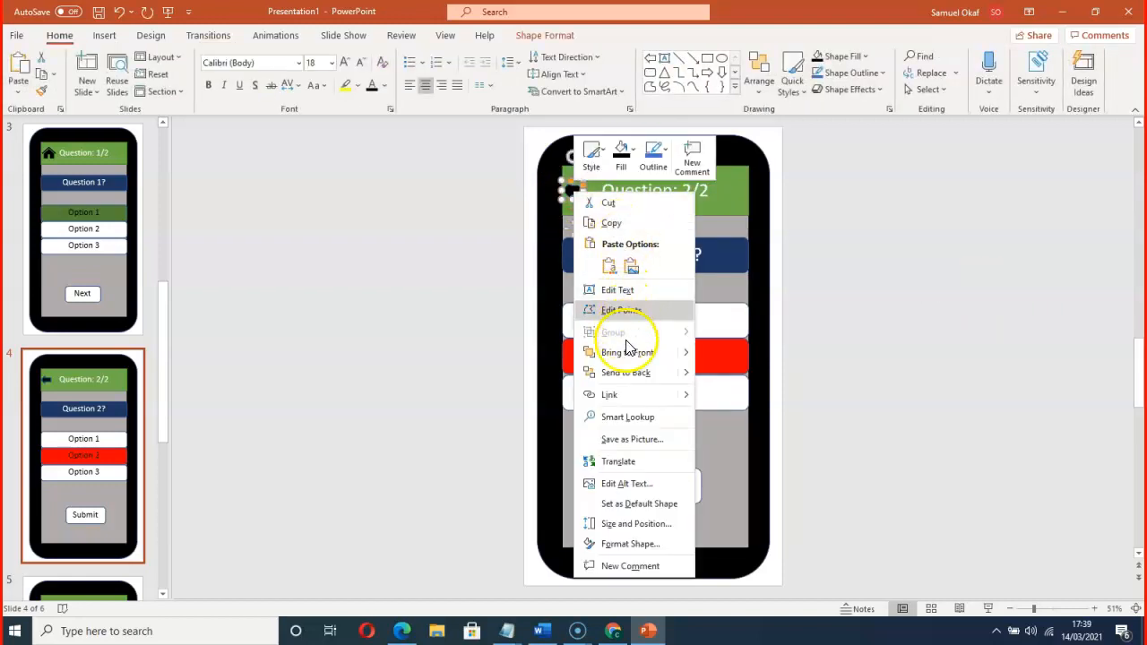
{"action": "left_click", "coordinate": [617, 395]}
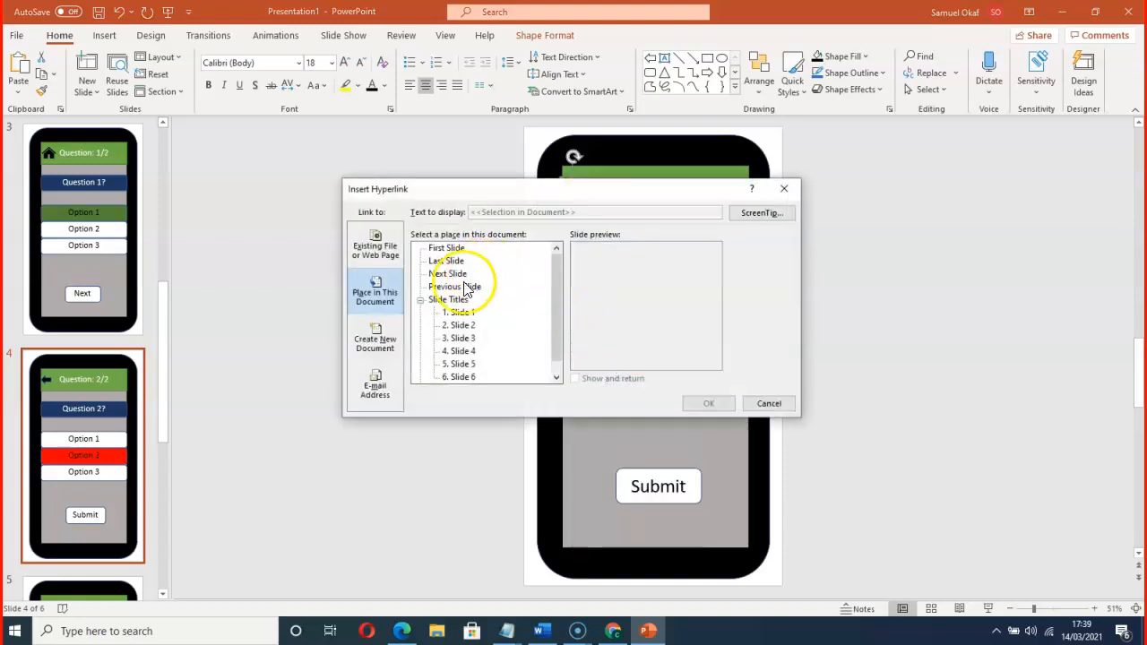
{"action": "left_click", "coordinate": [459, 338]}
{"action": "left_click", "coordinate": [708, 403]}
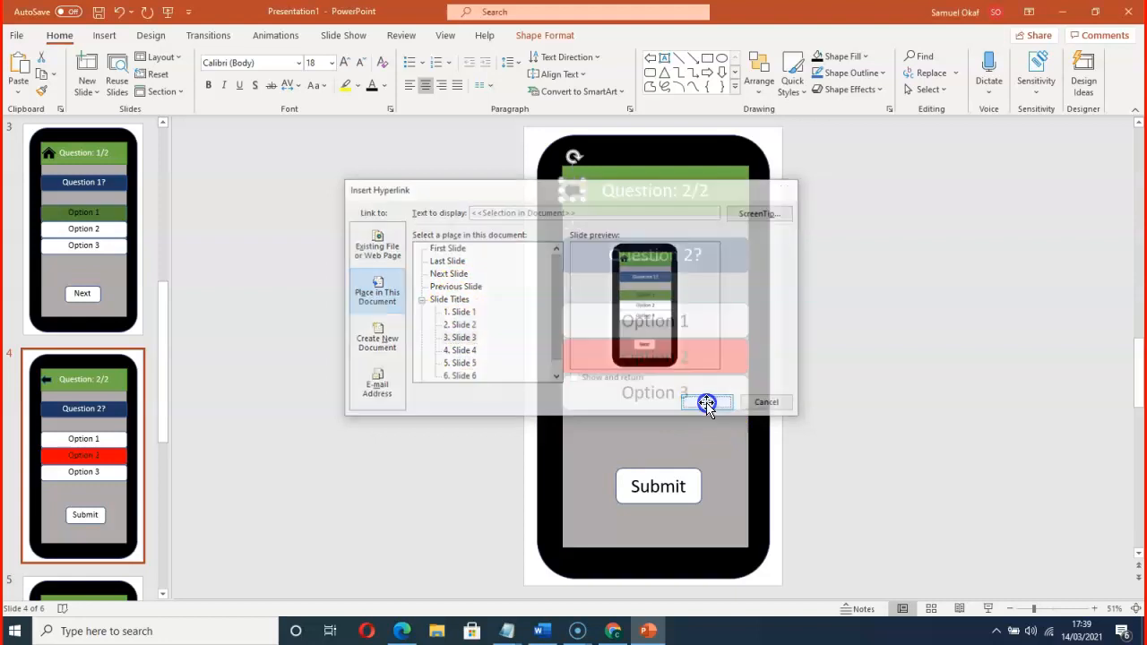
{"action": "left_click", "coordinate": [974, 348]}
Play the slide show from the beginning, open the School Quiz through Login and test the home icon on Question 1
{"action": "scroll", "coordinate": [281, 348], "scroll_direction": "up", "scroll_amount": 1}
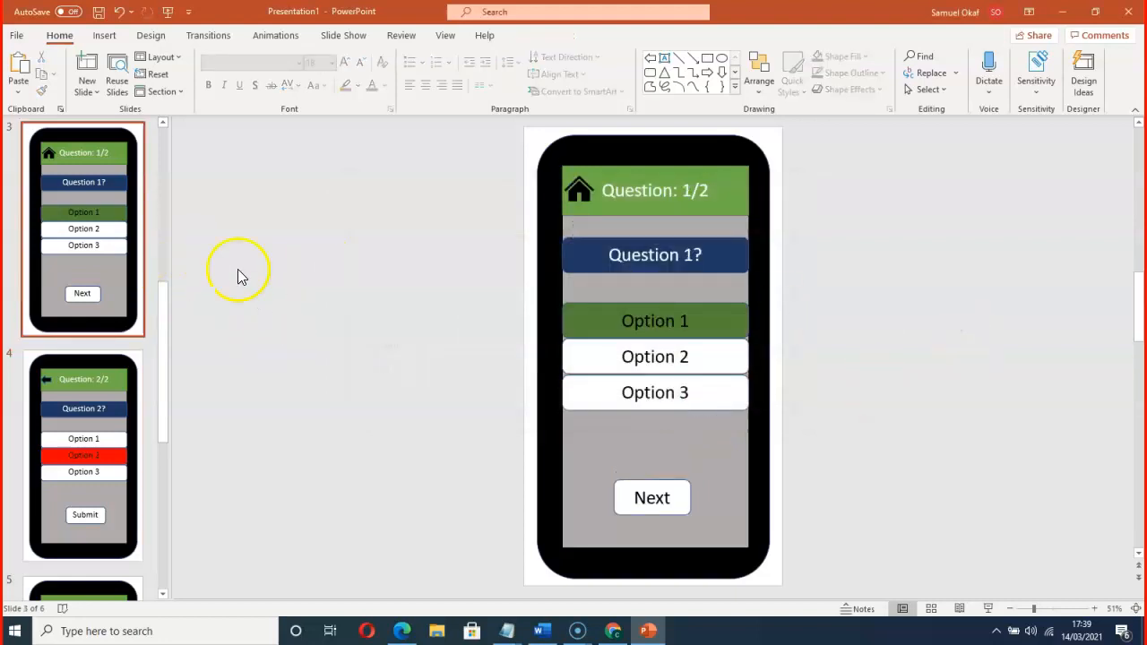
{"action": "left_click", "coordinate": [345, 38]}
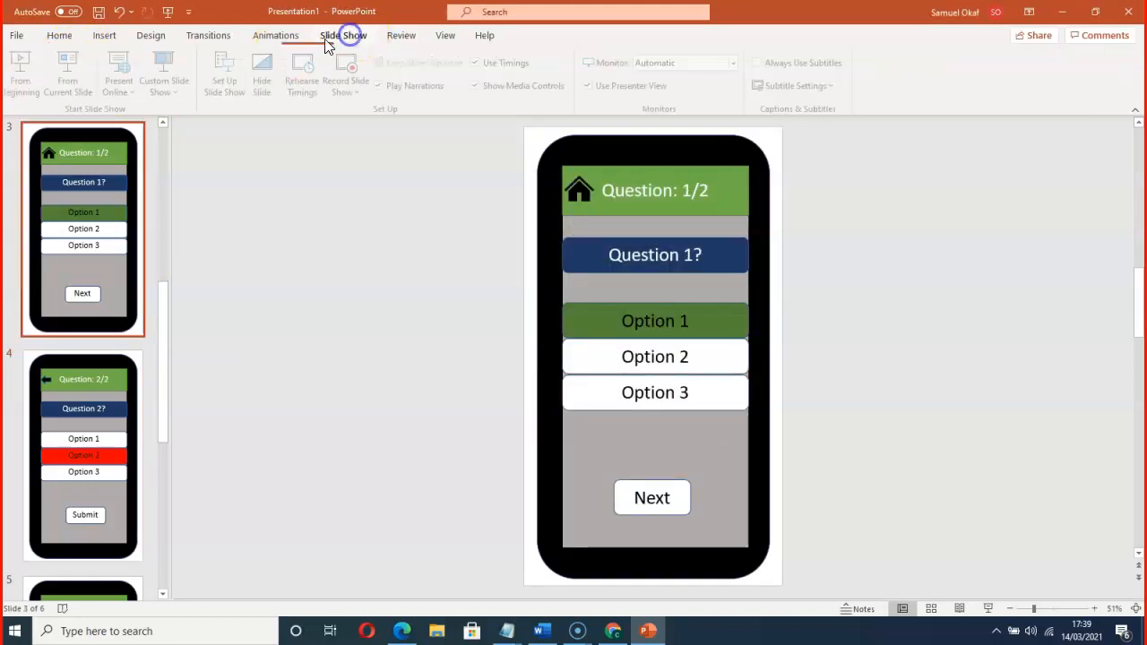
{"action": "left_click", "coordinate": [24, 86]}
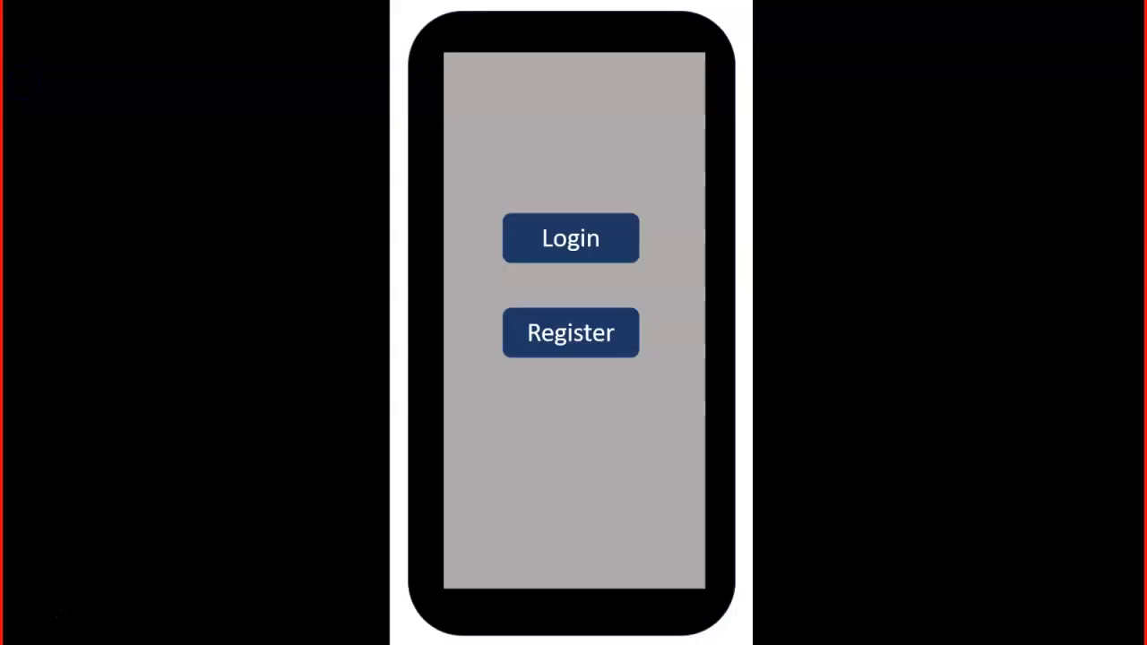
{"action": "left_click", "coordinate": [580, 244]}
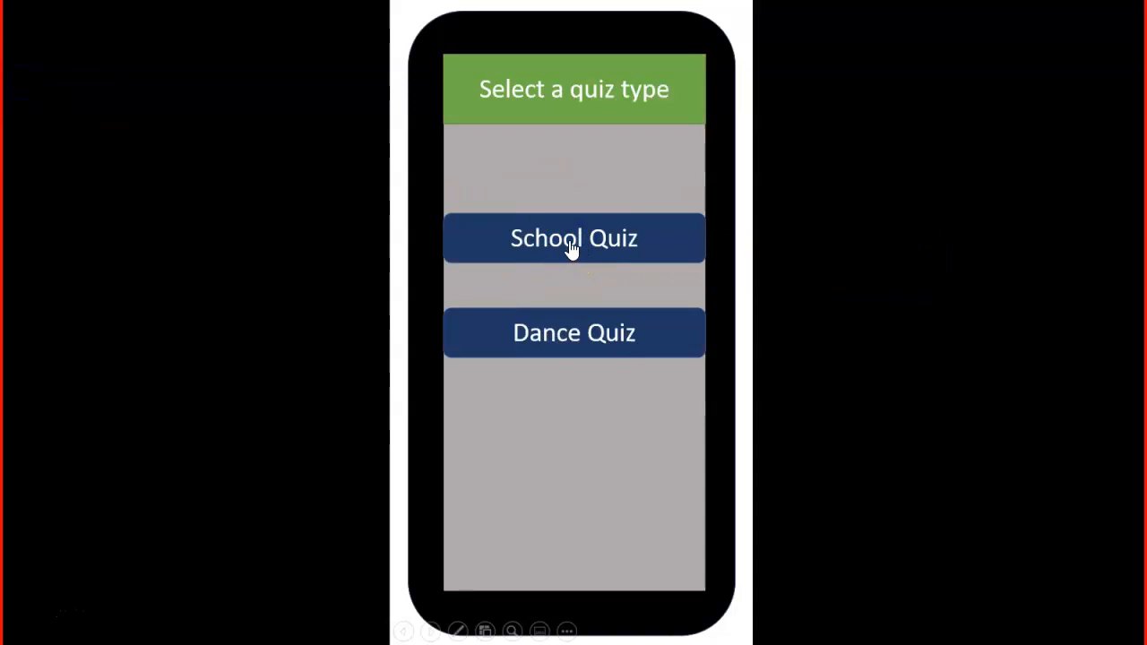
{"action": "left_click", "coordinate": [571, 244]}
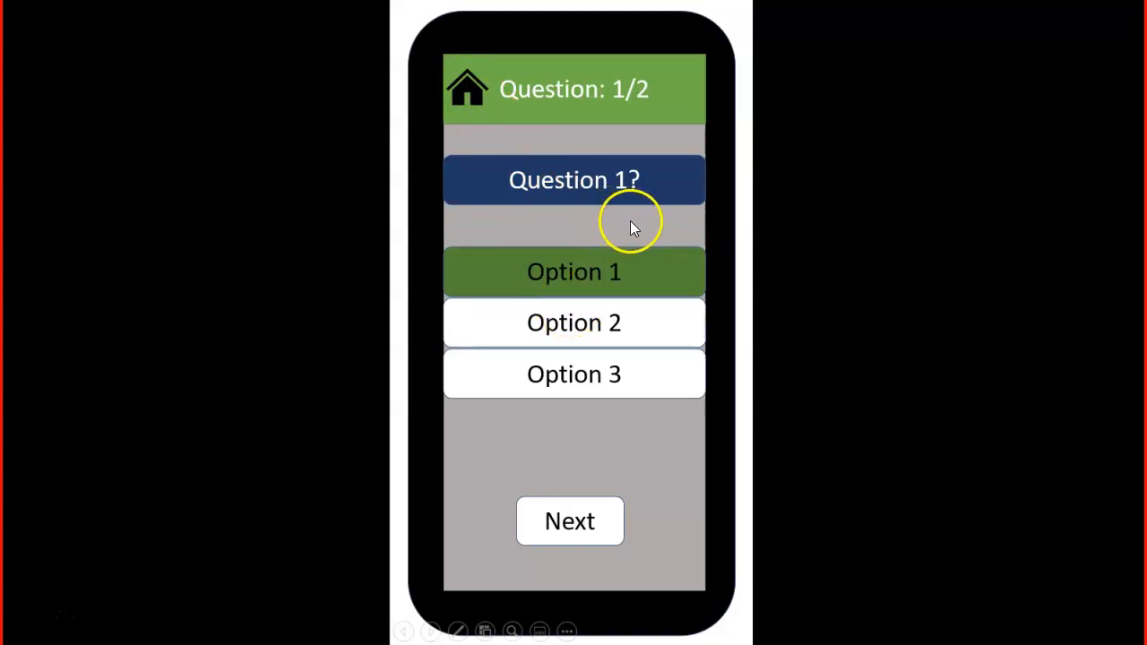
{"action": "left_click", "coordinate": [468, 87]}
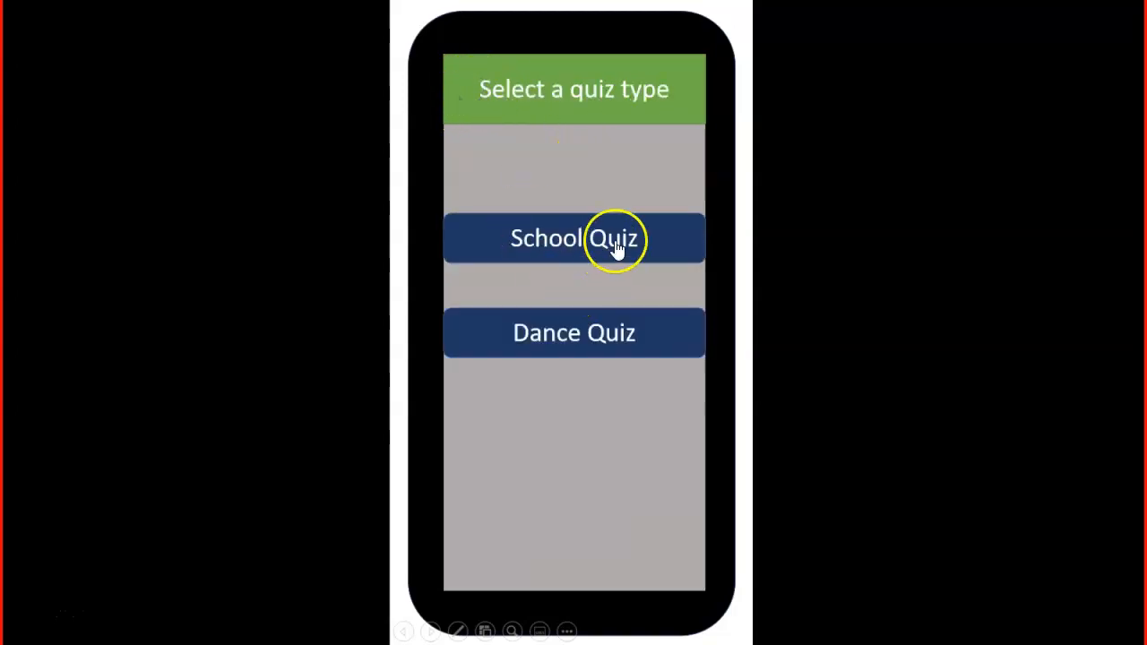
Reopen the School Quiz and advance through Next to the Question 2 screen
{"action": "left_click", "coordinate": [570, 251]}
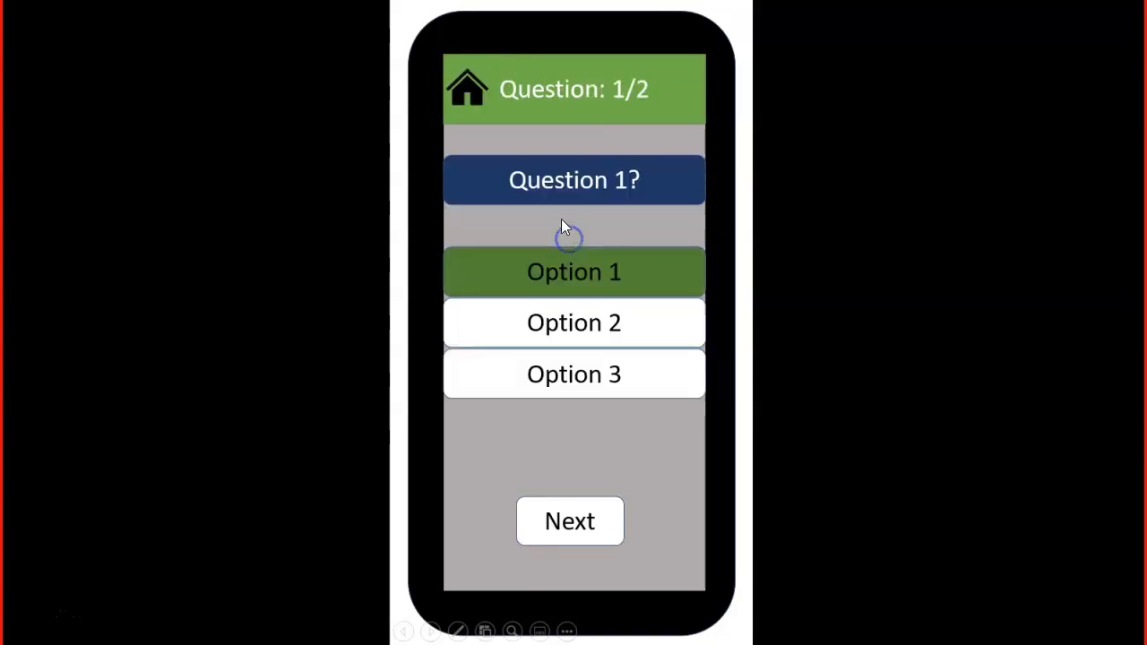
{"action": "left_click", "coordinate": [563, 527]}
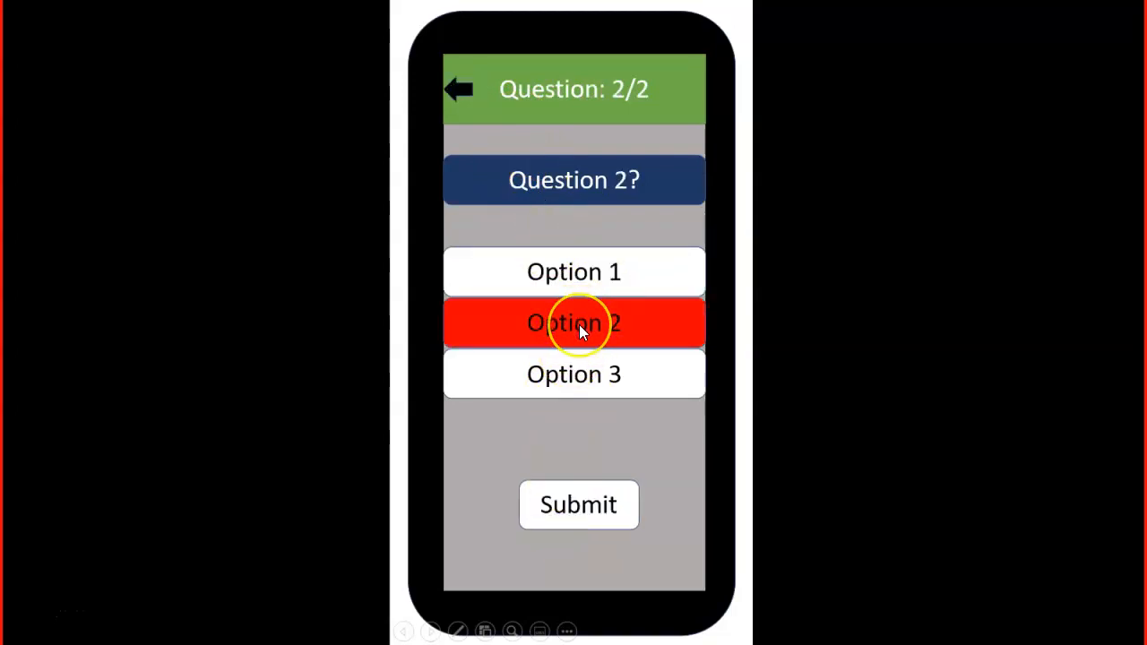